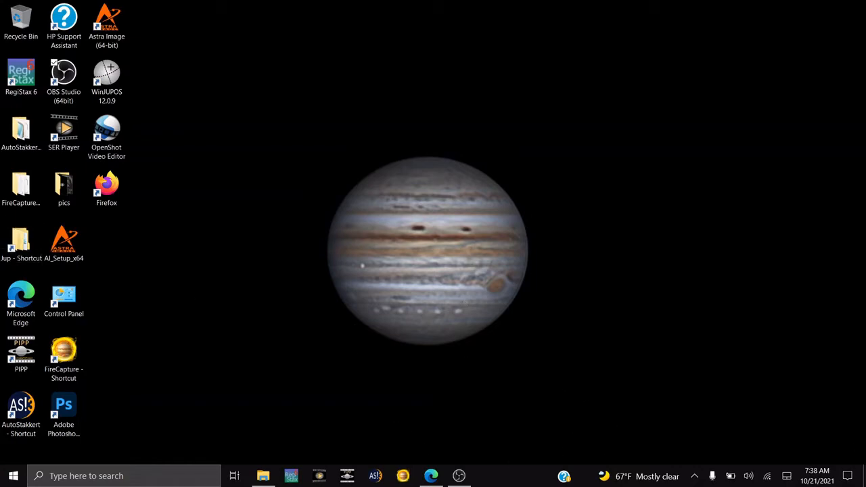
Step: Check the Astrospheric forecast for the coming nights and Jupiter's view in Stellarium Web using Edge, and minimise the browser
click(431, 476)
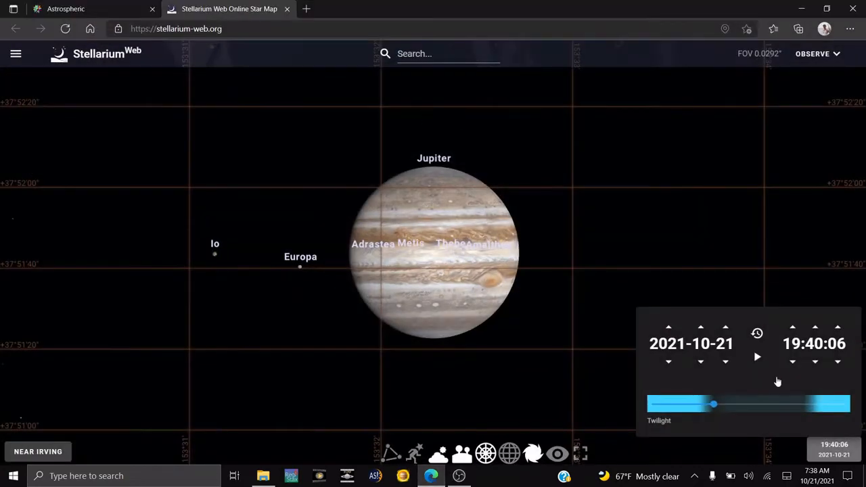
click(63, 12)
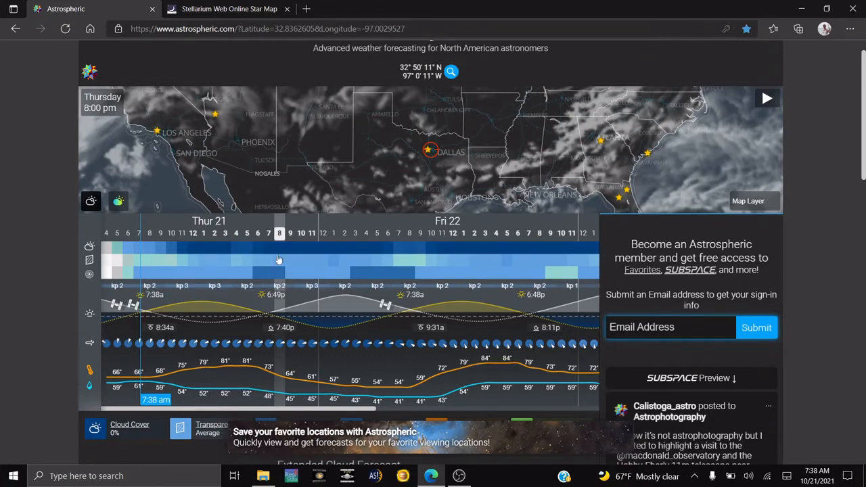
scroll(260, 350, right, 3)
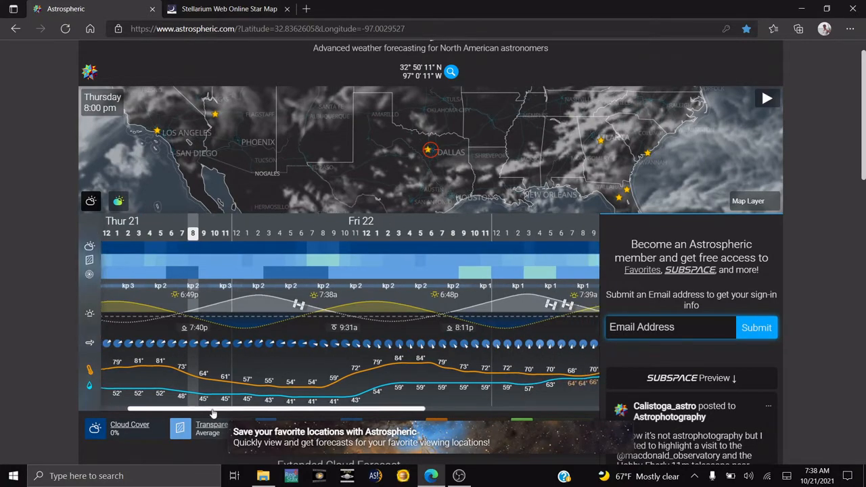
scroll(194, 351, down, 2)
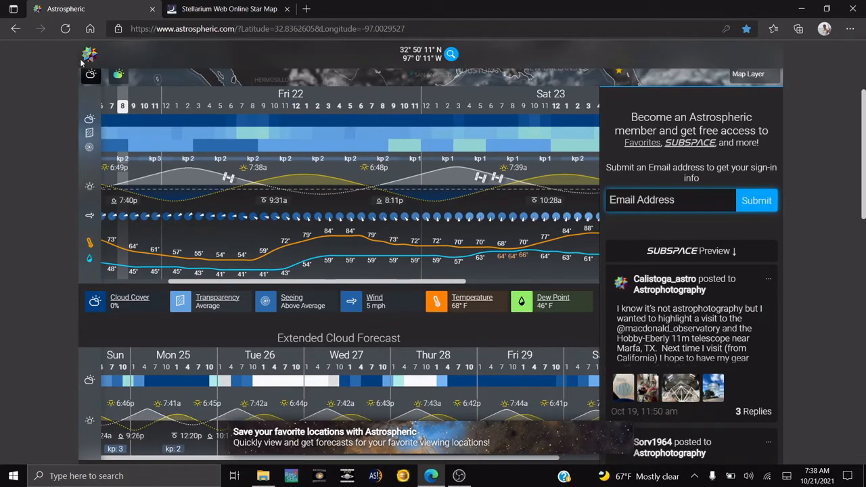
scroll(324, 264, left, 3)
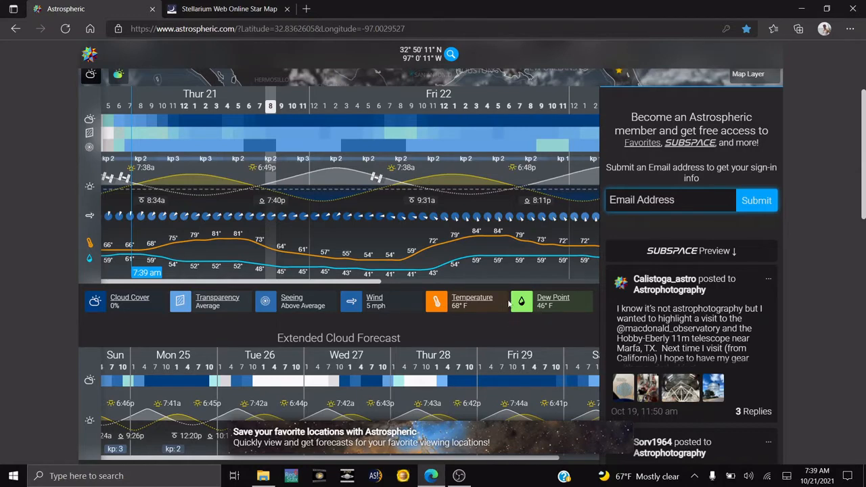
click(258, 10)
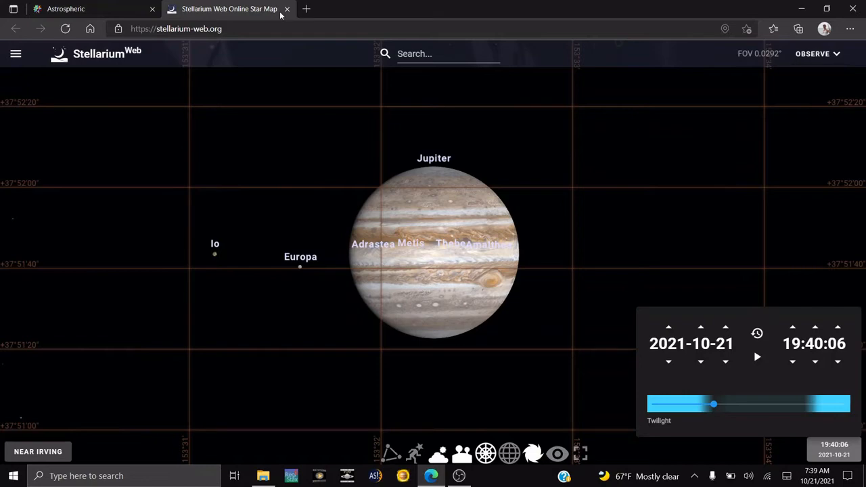
click(801, 9)
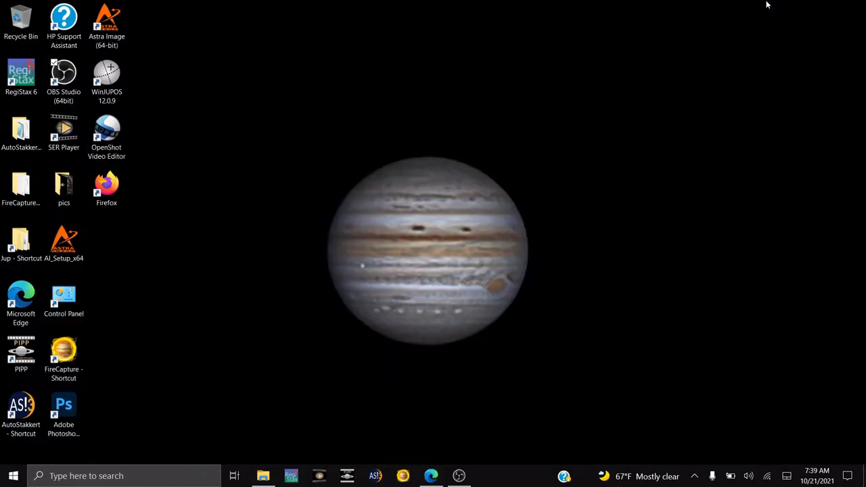
click(263, 475)
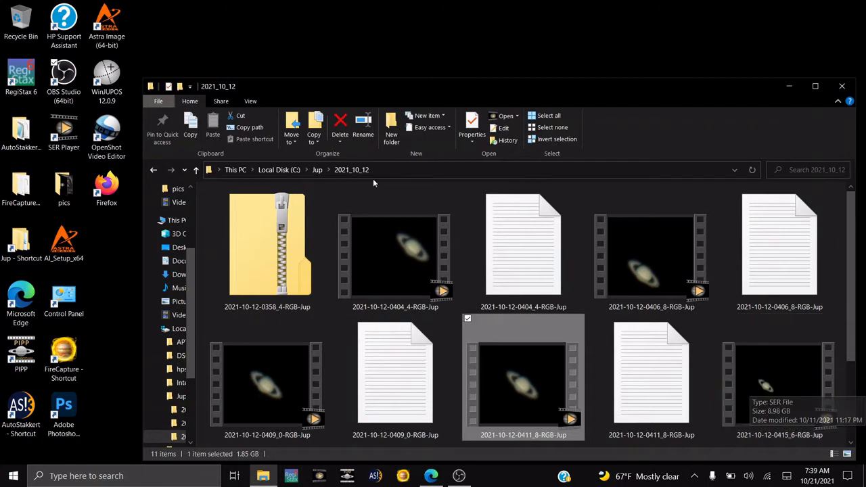
double_click(803, 382)
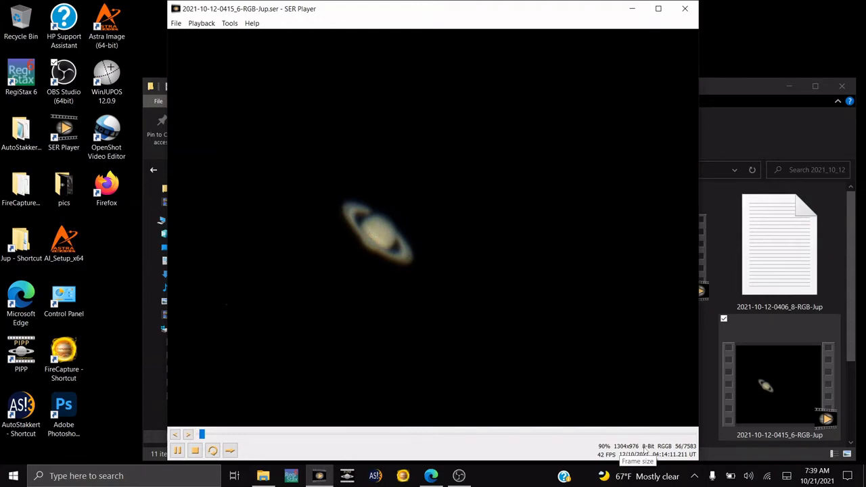
click(685, 8)
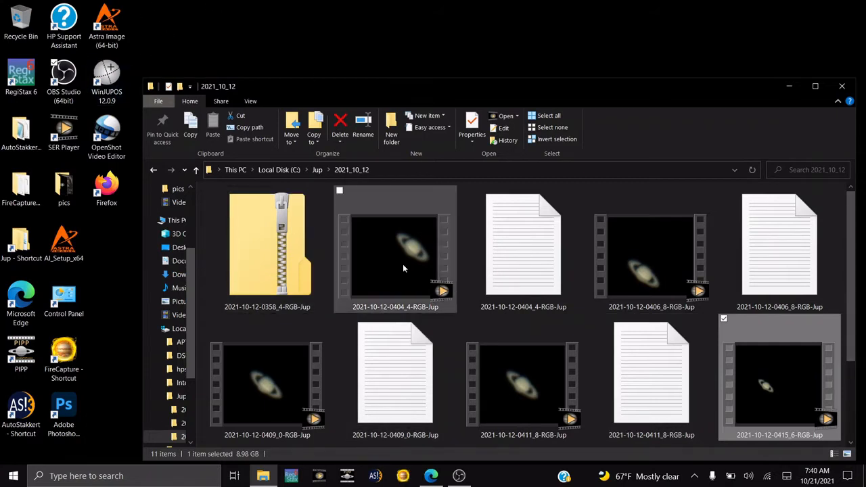
mouse_move(403, 263)
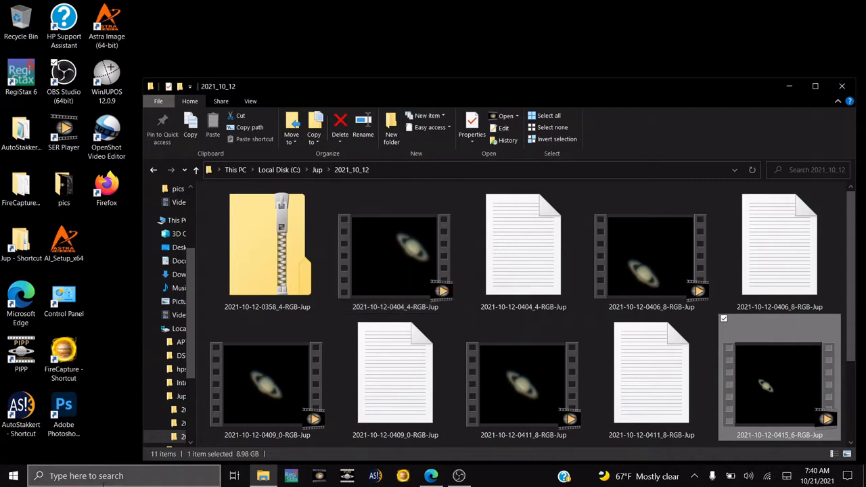
Step: Switch to PIPP and optimise its options for Planetary
click(346, 476)
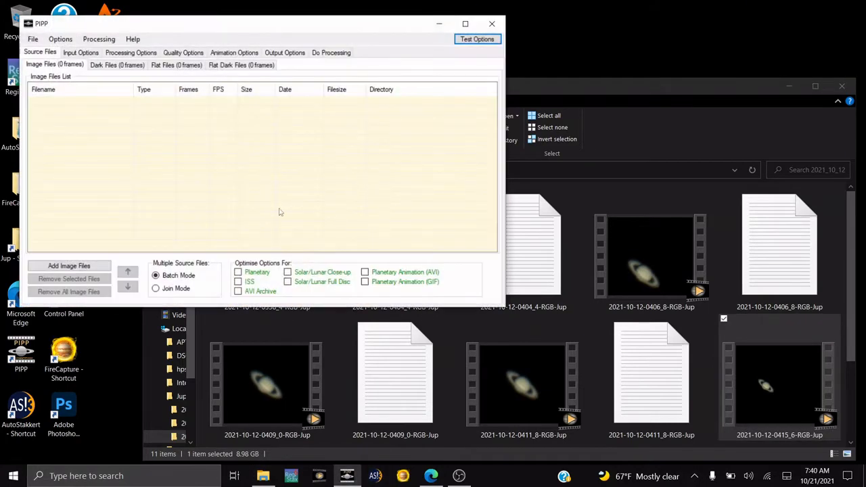
click(238, 273)
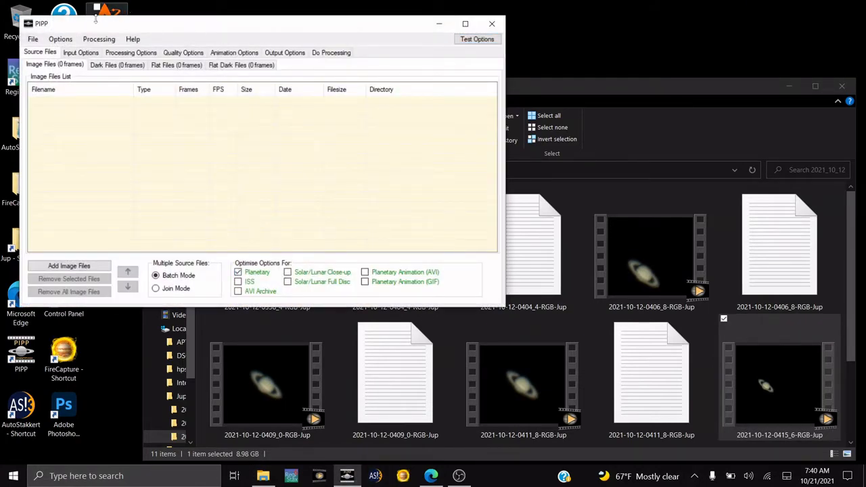
click(90, 54)
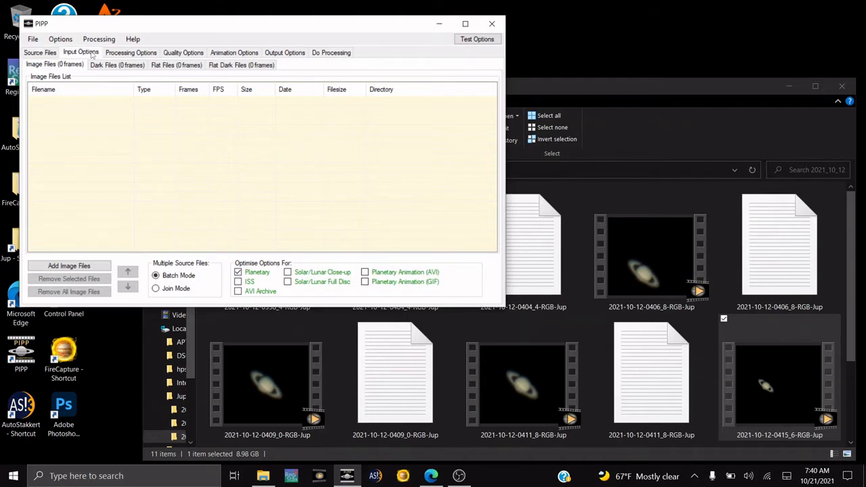
Step: Disable cropping in the processing settings and enable WinJUPOS compatible filenames for the output
click(127, 54)
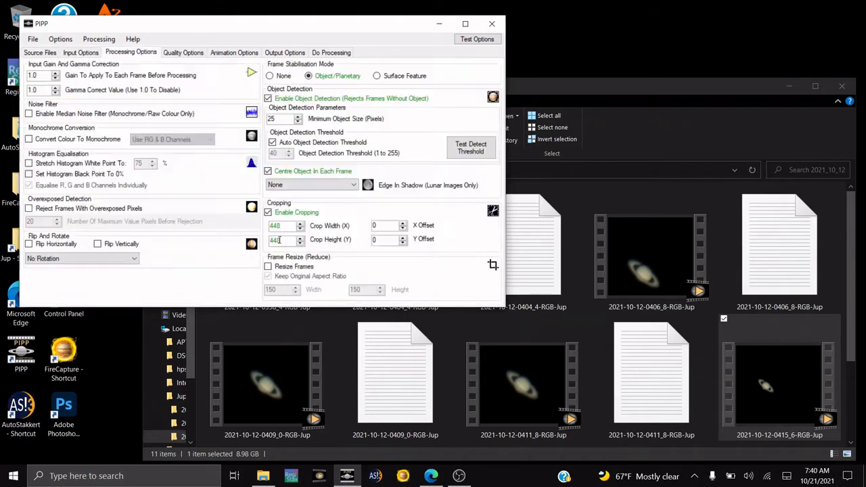
click(268, 213)
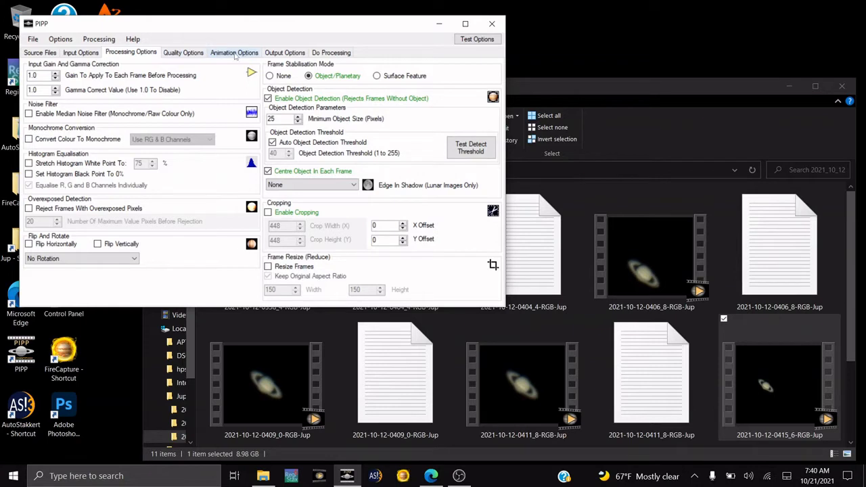
click(285, 52)
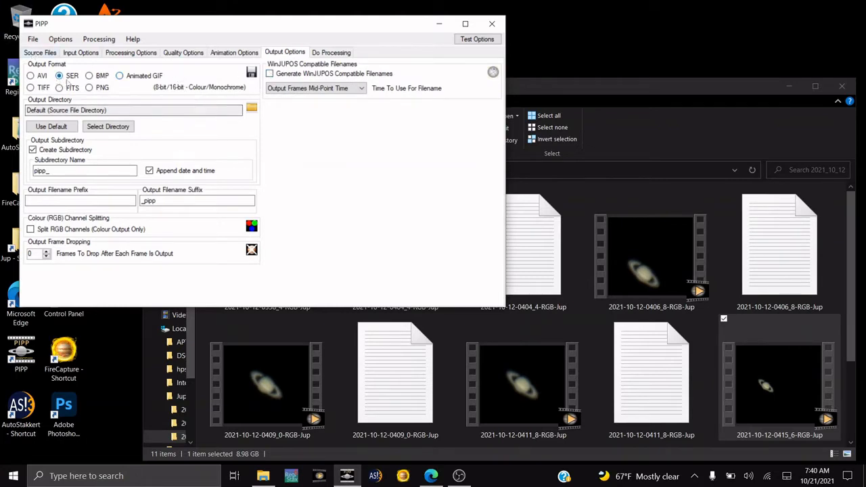
click(270, 73)
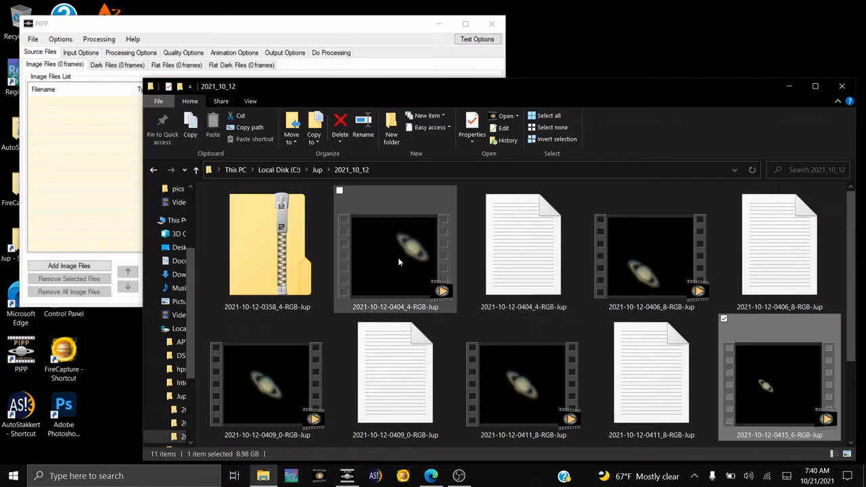
drag(398, 262, 98, 152)
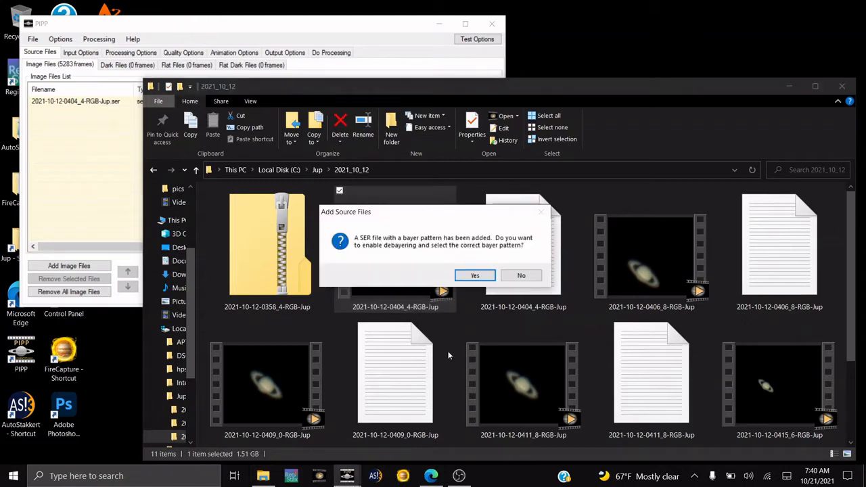
click(482, 275)
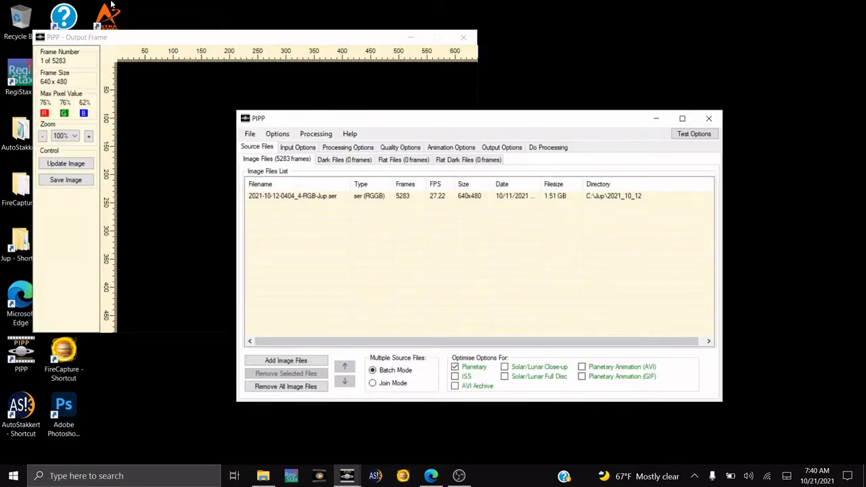
click(189, 33)
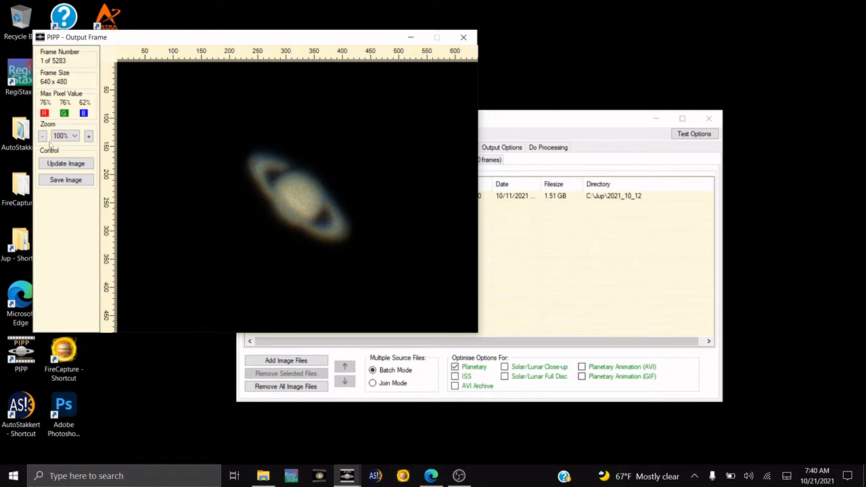
click(528, 122)
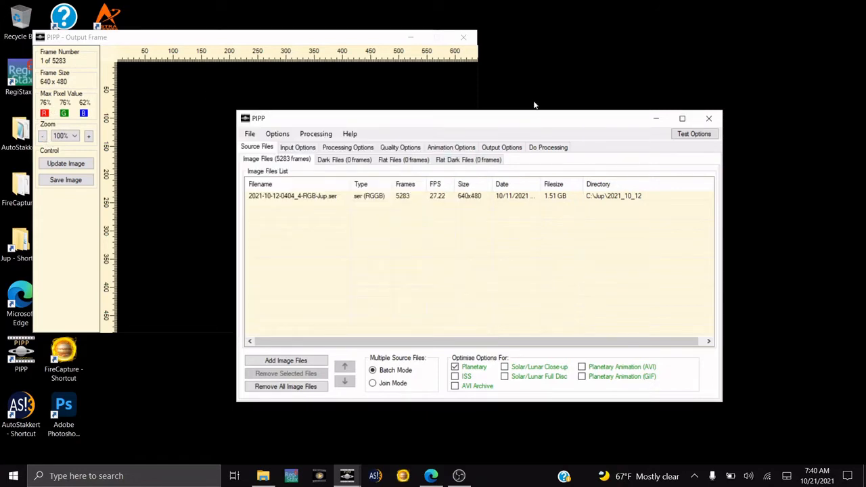
drag(501, 115, 550, 53)
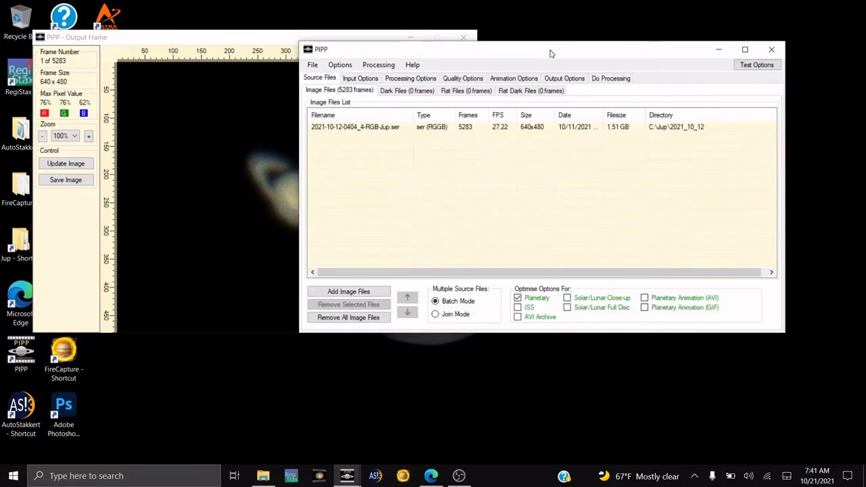
Step: Review the output and processing options, and test the object detection threshold and the resulting output frame
click(564, 78)
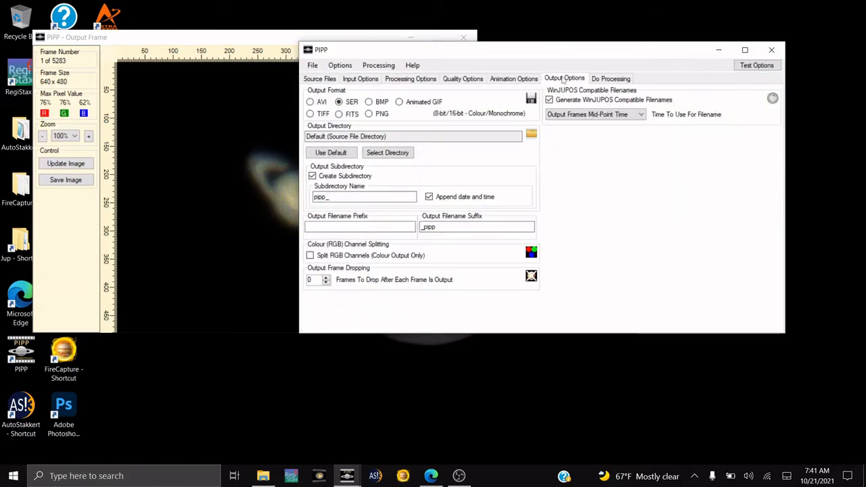
click(399, 79)
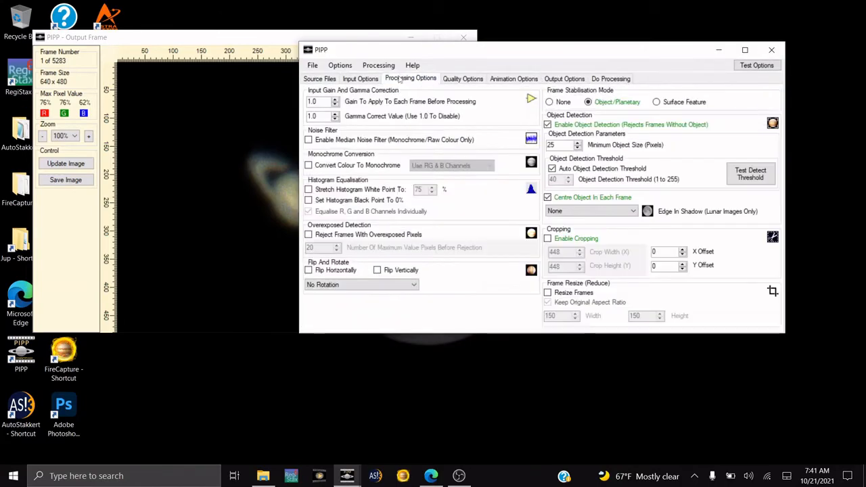
click(752, 179)
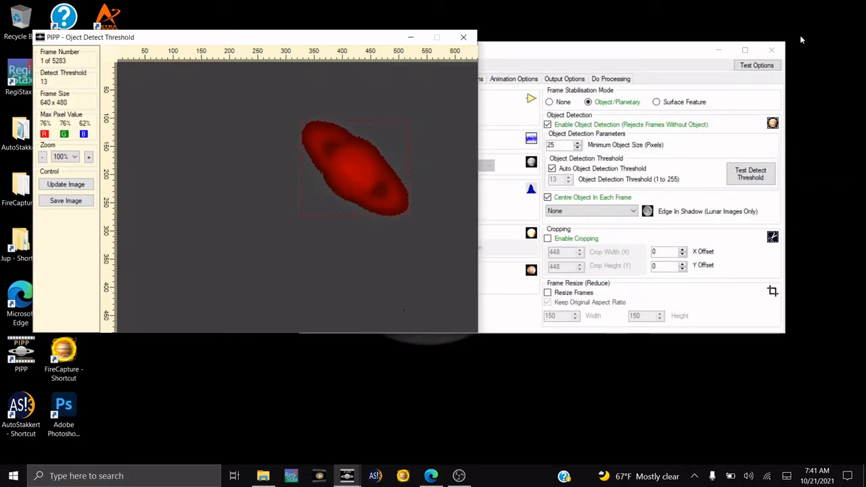
click(771, 65)
click(769, 65)
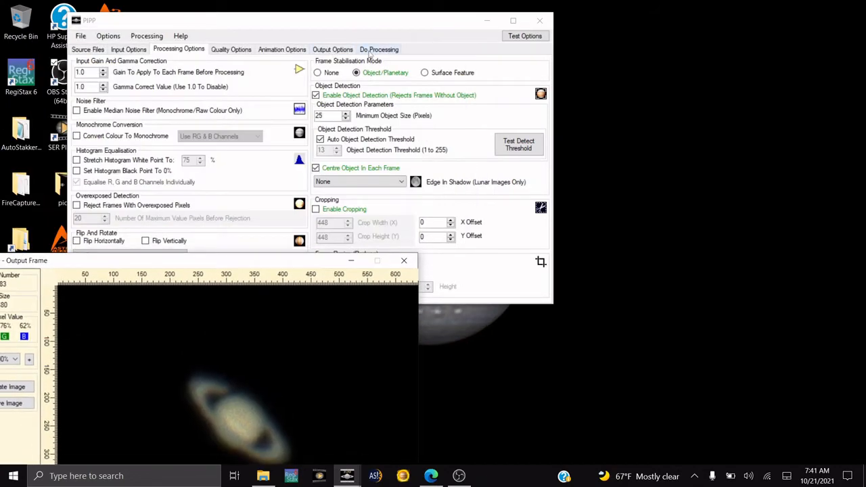
Step: Start batch processing of the Saturn capture and minimise the output frame preview
click(370, 53)
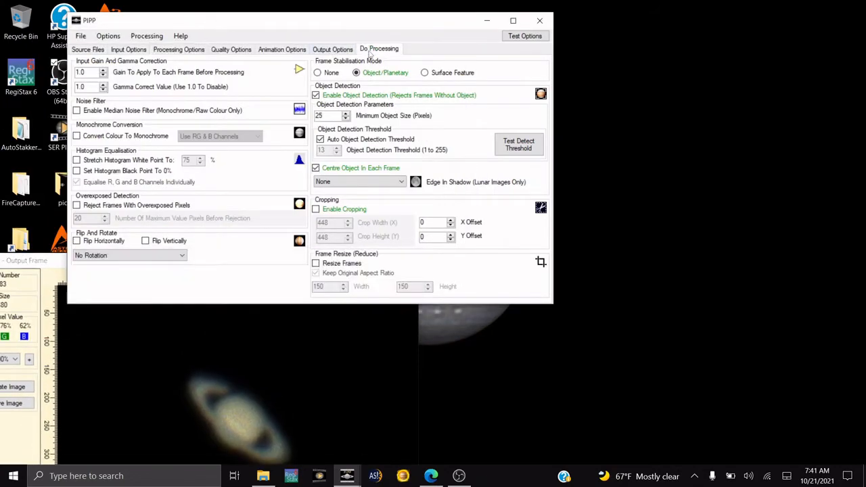
click(370, 51)
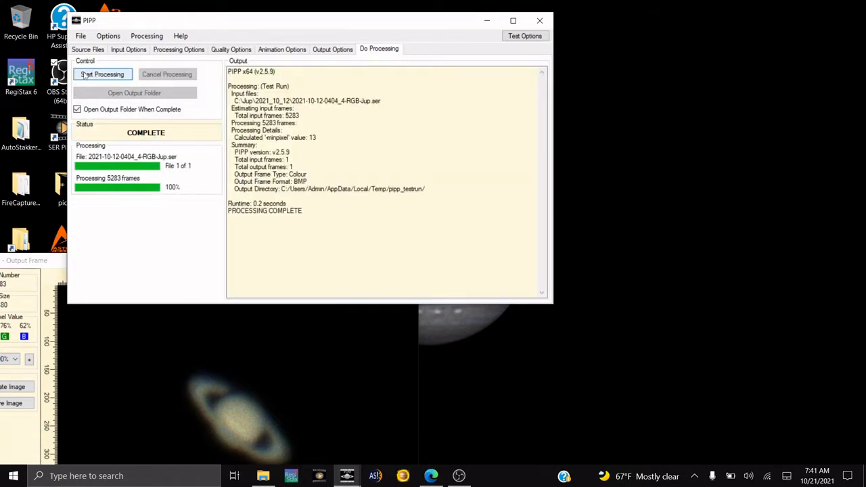
click(84, 75)
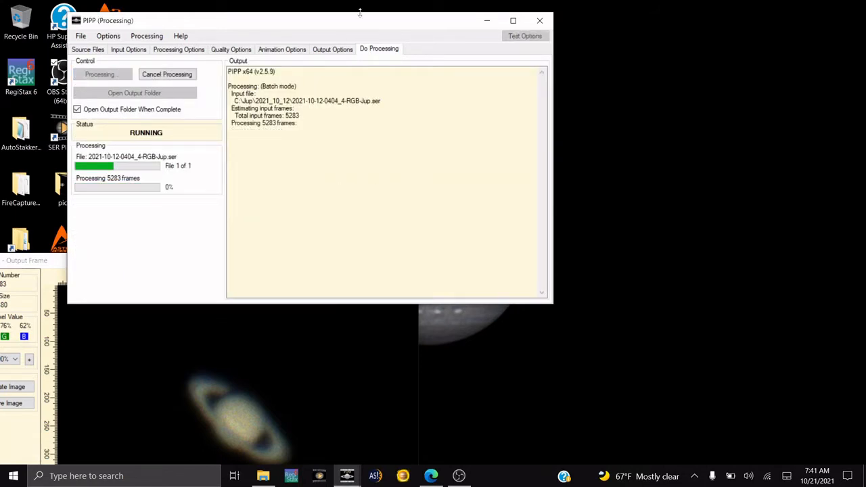
drag(360, 12, 665, 8)
click(238, 257)
drag(238, 257, 627, 223)
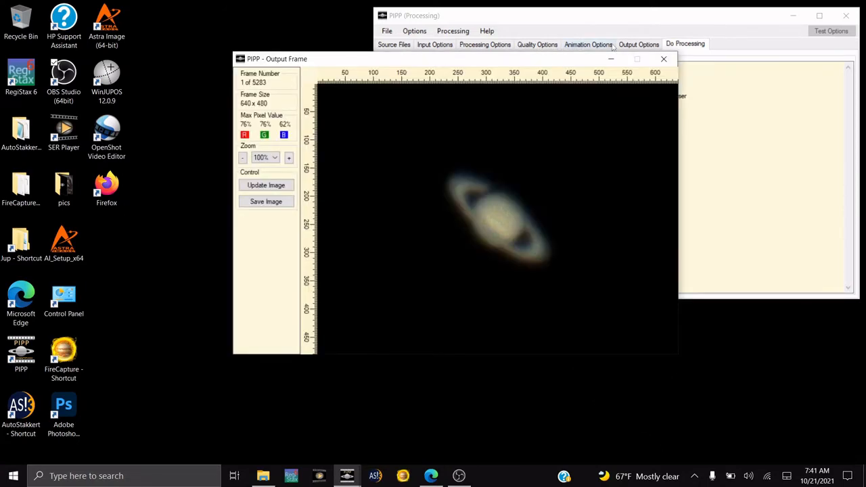
click(610, 59)
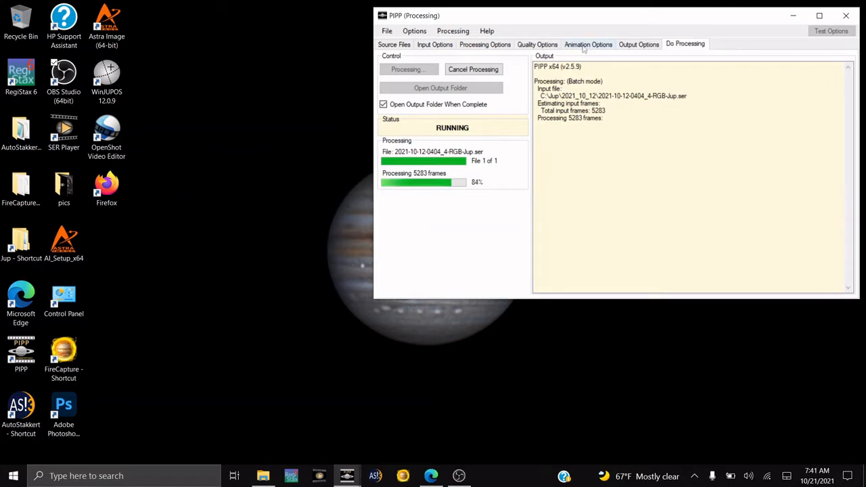
Step: Close PIPP once processing ends and reposition the pipp_20211021_074123 output folder window
drag(607, 21, 568, 23)
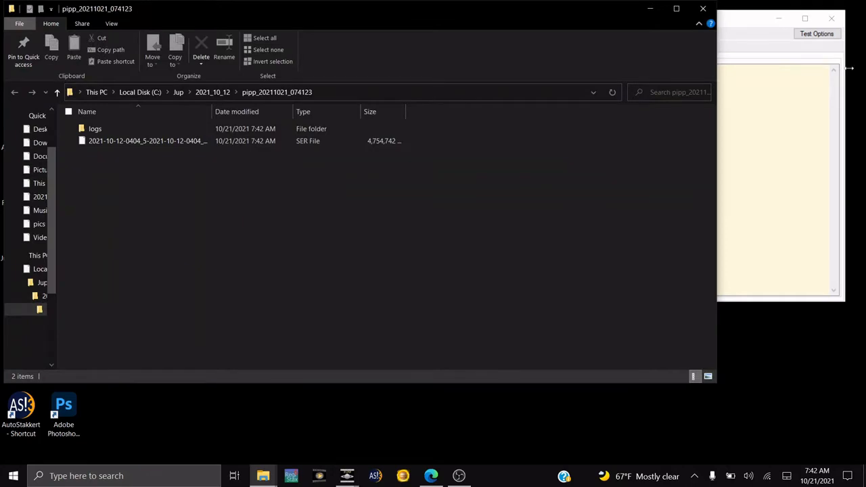
click(831, 18)
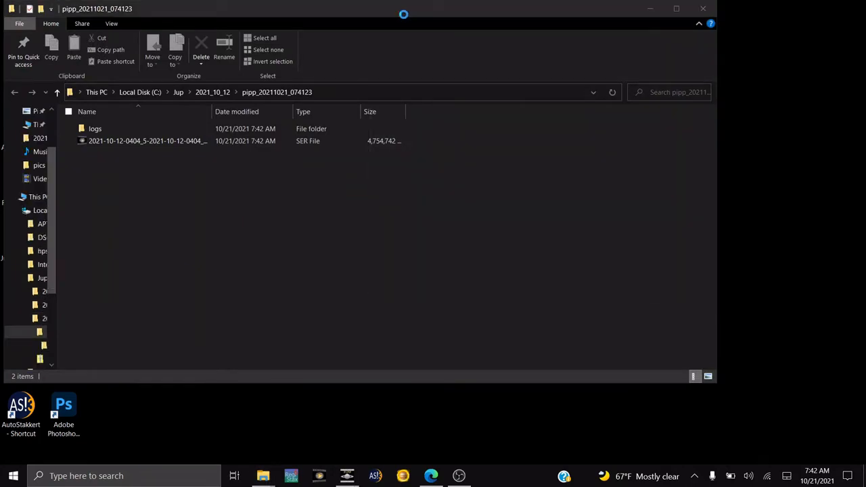
drag(209, 5, 516, 23)
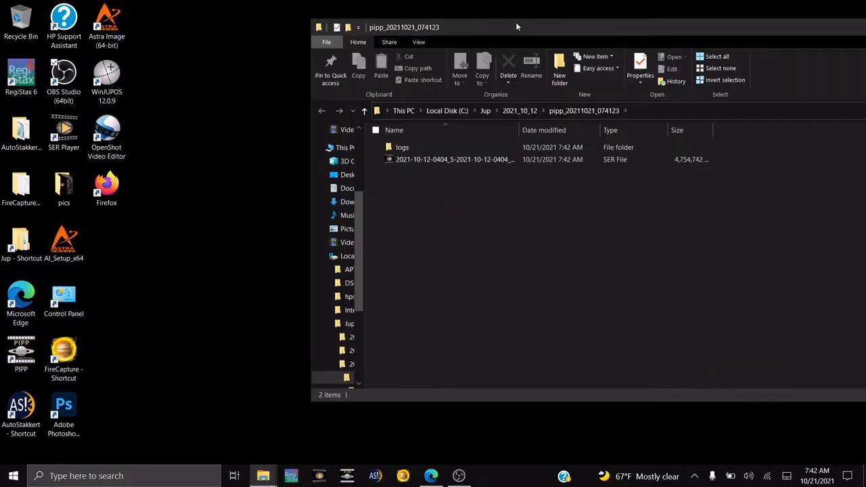
Step: Move the logs folder and the processed SER file from pipp_20211021_074123 to the desktop and close the emptied folder window
drag(427, 177, 148, 287)
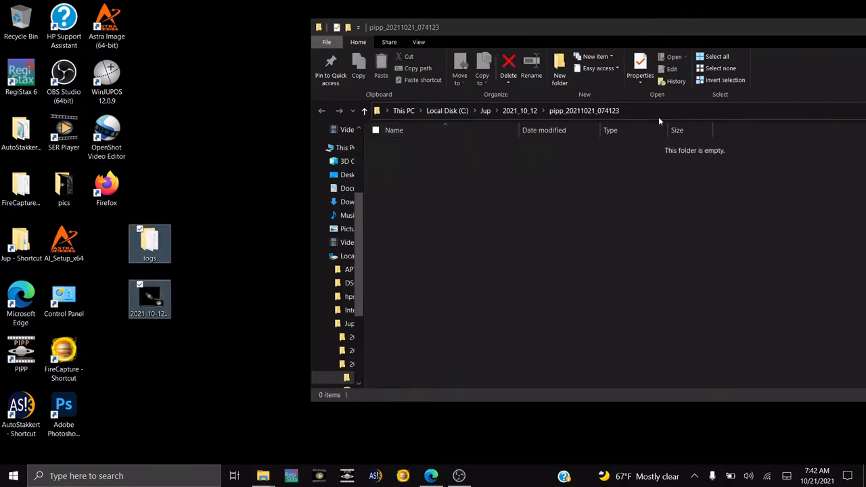
click(676, 29)
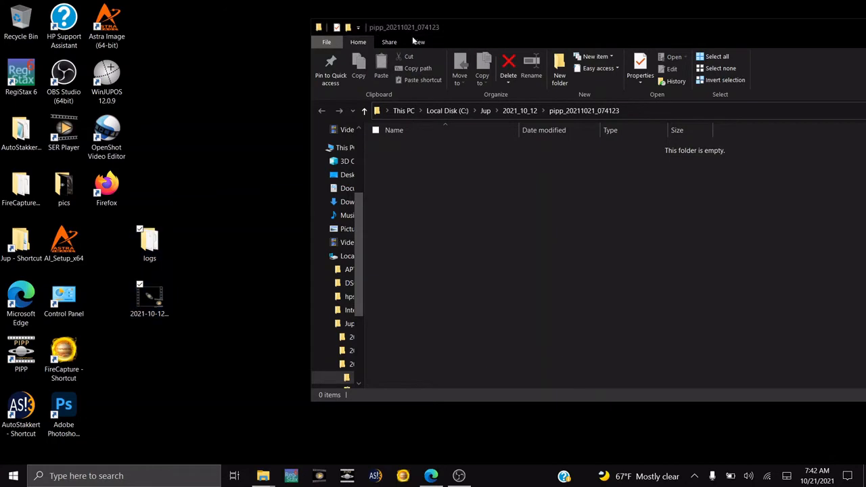
drag(677, 29, 422, 38)
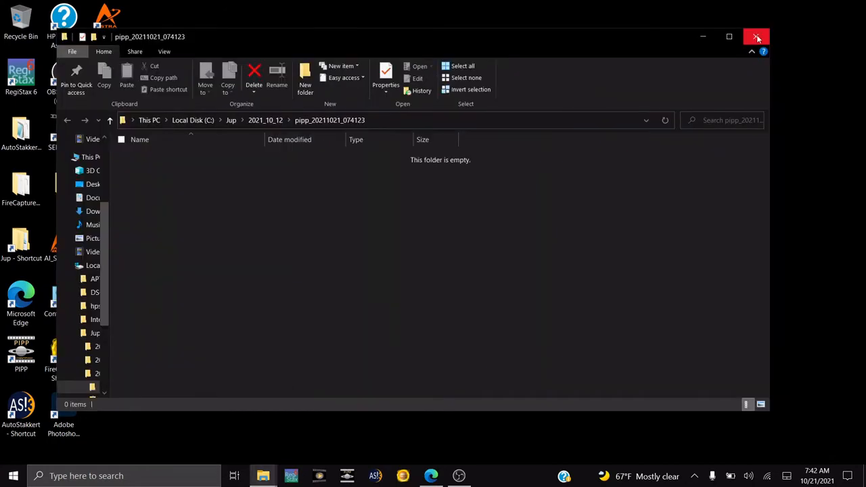
click(756, 37)
click(375, 475)
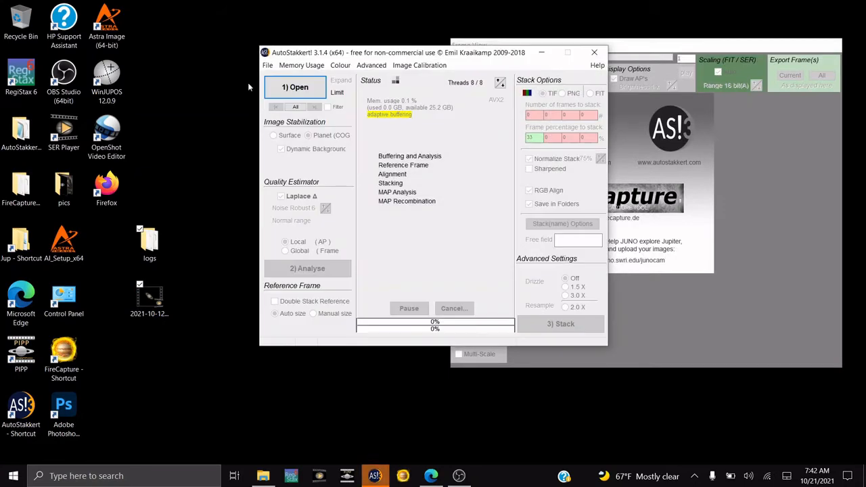
drag(152, 299, 404, 247)
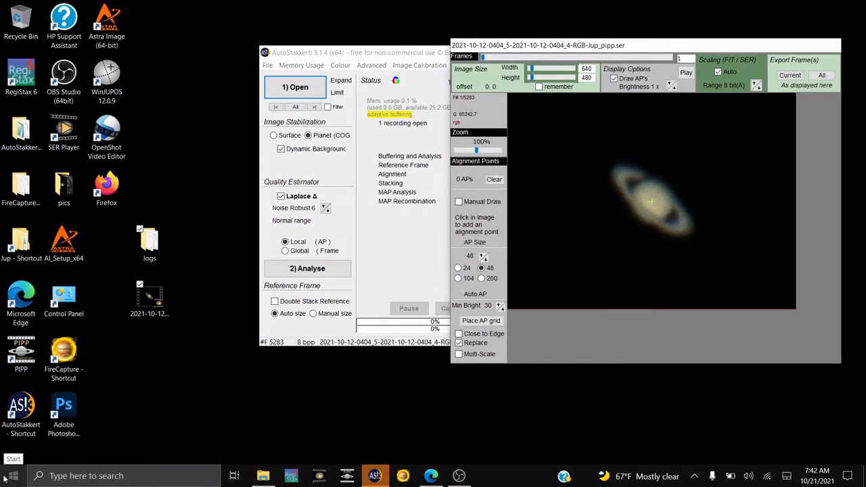
Step: Open Calculator and divide the 5283 frames by 2 to find the middle frame of the capture
click(13, 476)
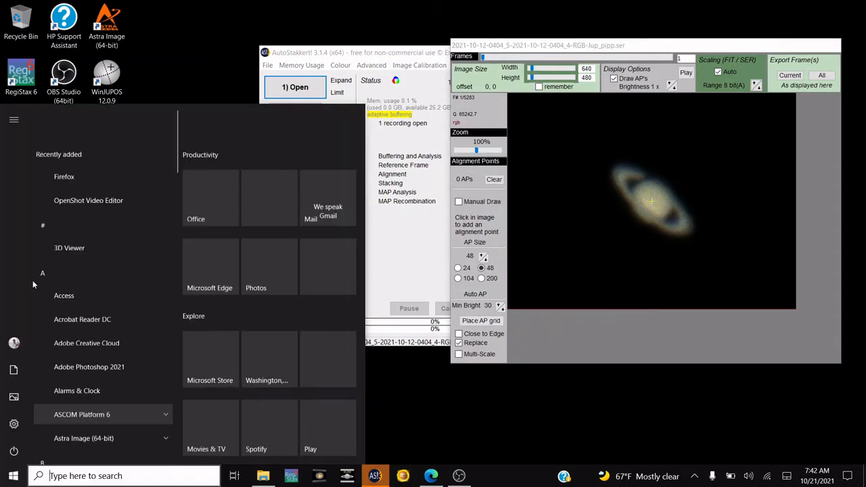
scroll(83, 288, down, 2)
scroll(91, 184, down, 3)
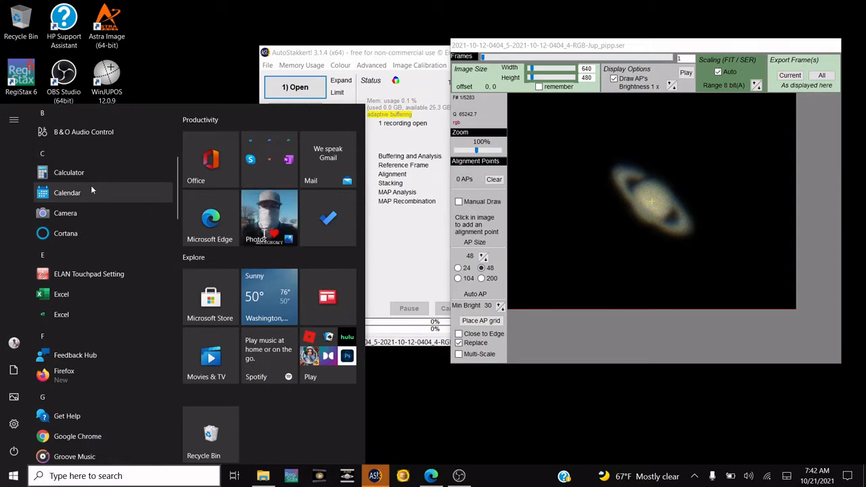
click(93, 169)
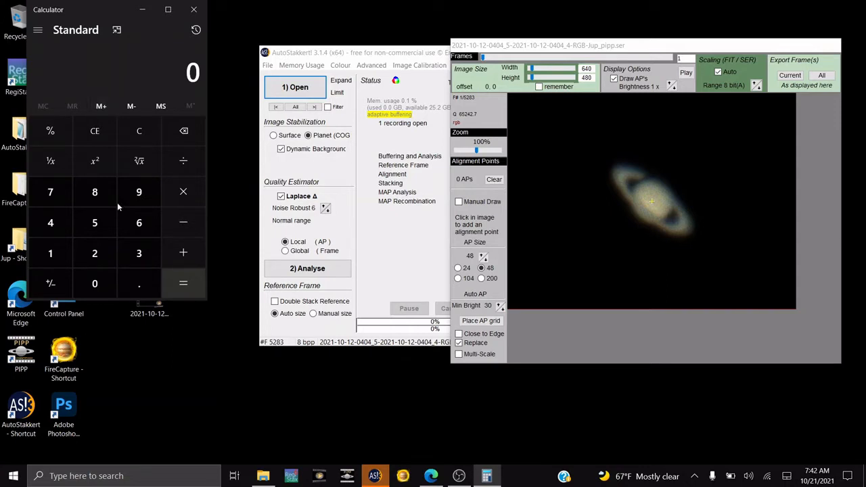
click(98, 222)
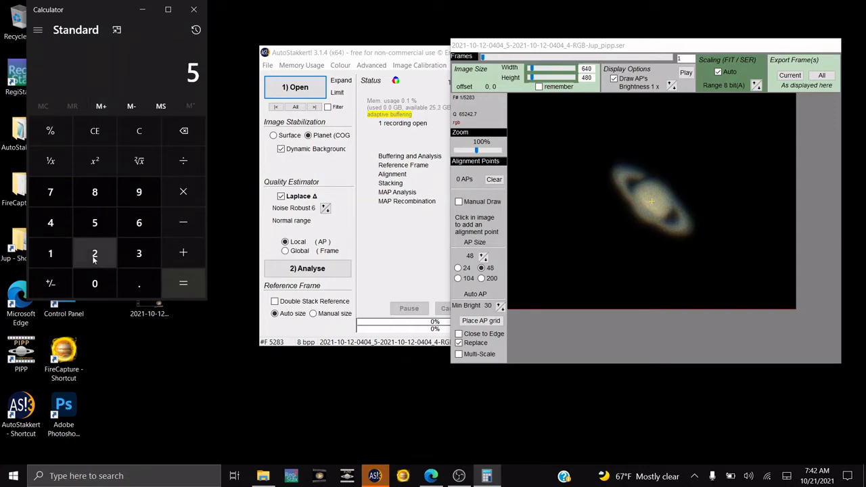
click(95, 257)
click(96, 190)
click(137, 253)
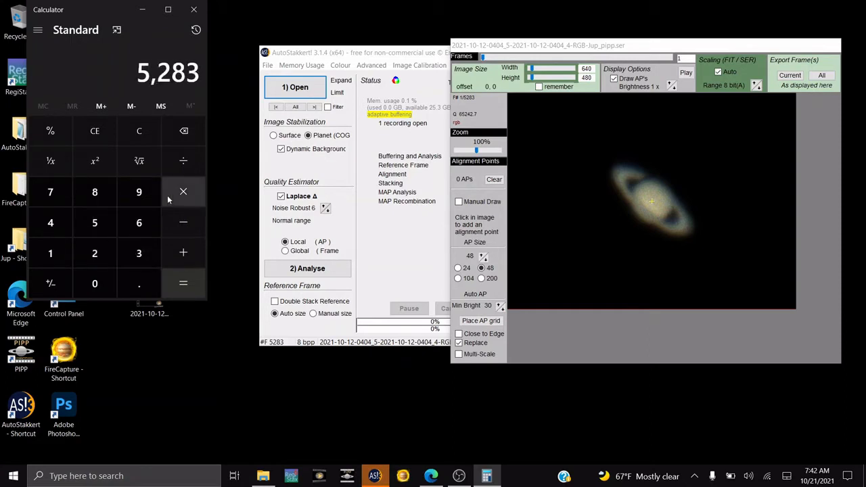
click(182, 162)
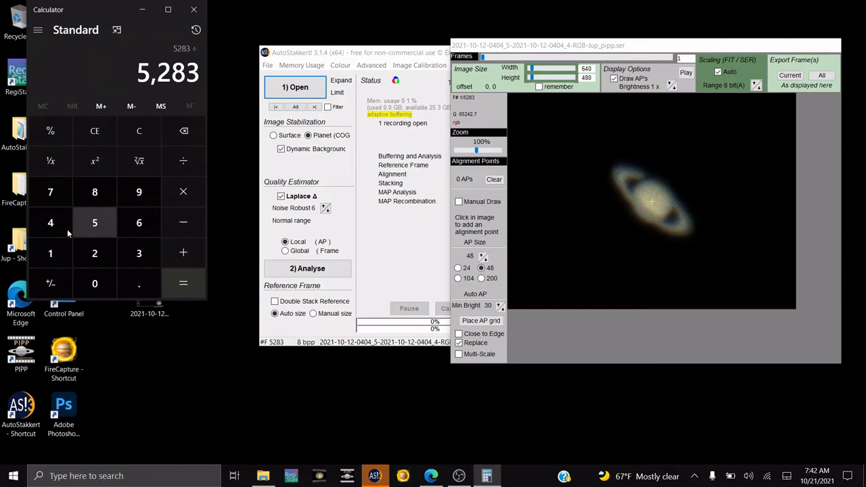
click(94, 259)
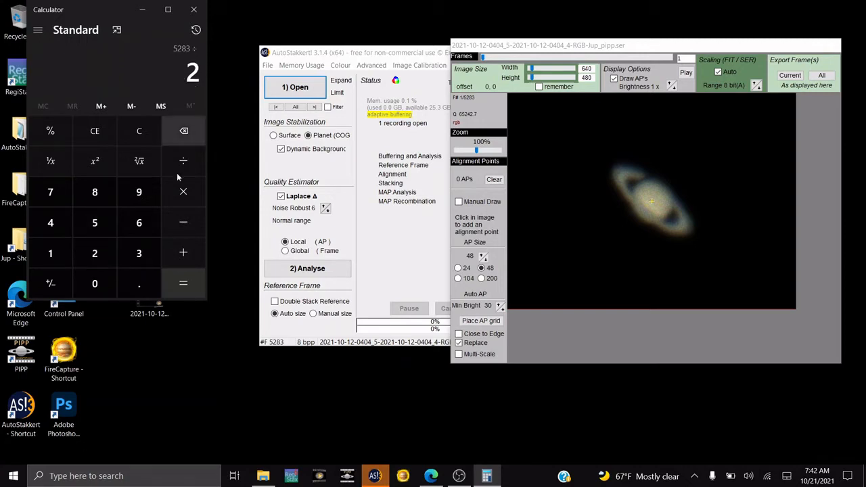
click(183, 284)
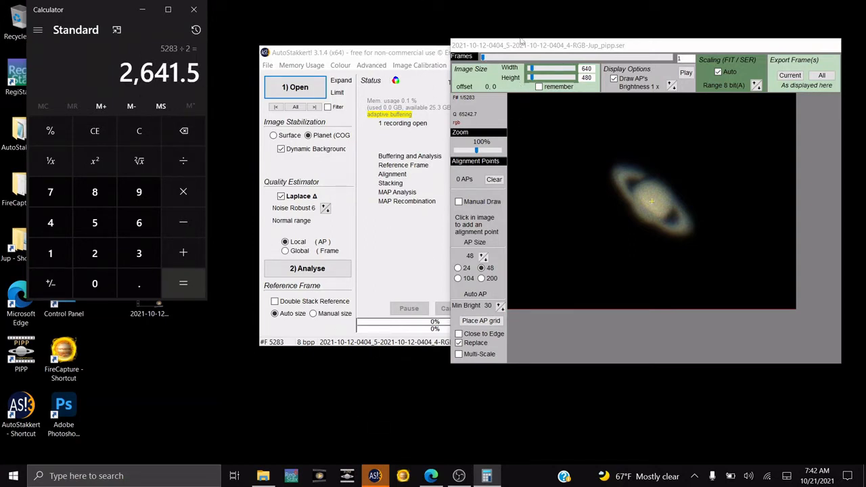
Step: Reposition the AutoStakkert frame view beside Calculator and scrub the capture to frame 2623, near the middle
drag(507, 46, 327, 47)
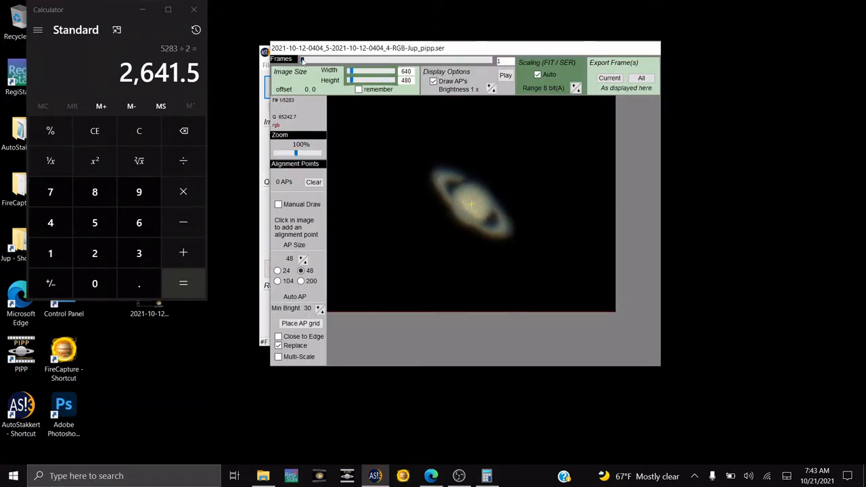
drag(303, 59, 399, 83)
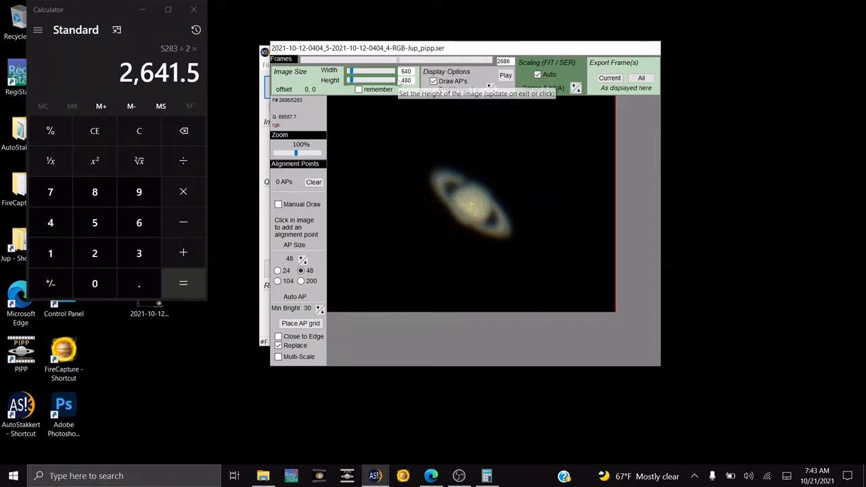
drag(397, 84, 396, 81)
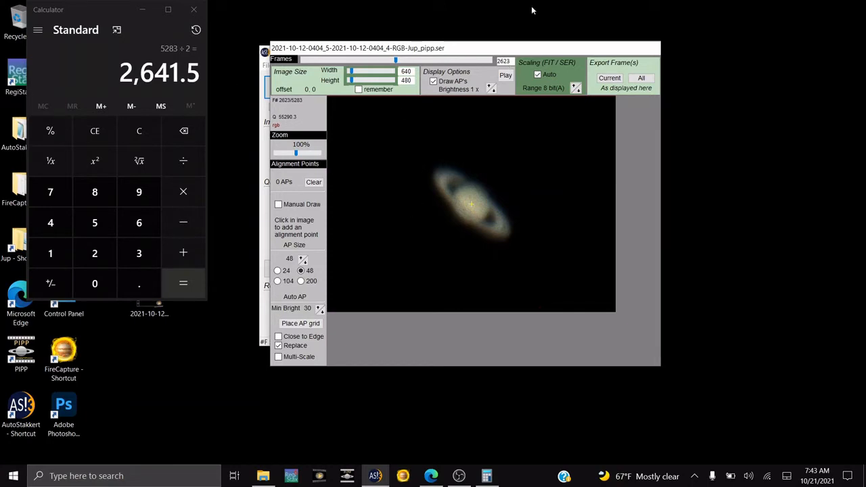
Step: Step through the frames around 2641, compare their sharpness, and settle on frame 2645
click(426, 62)
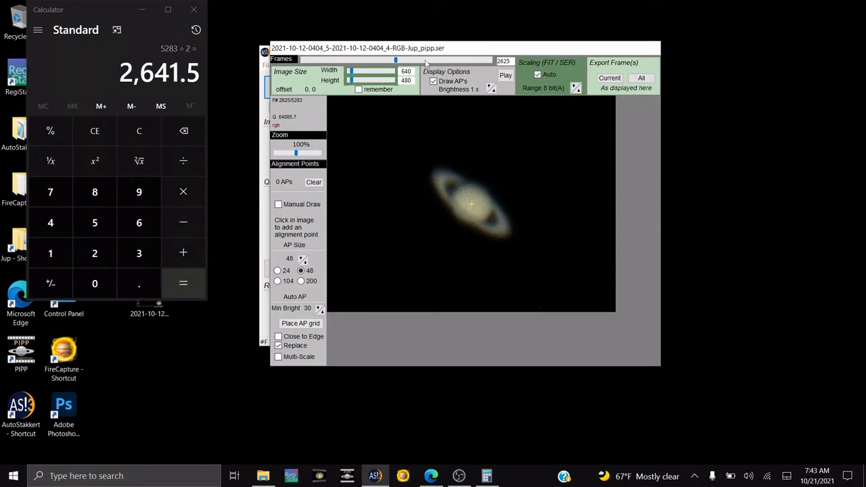
click(426, 61)
click(436, 63)
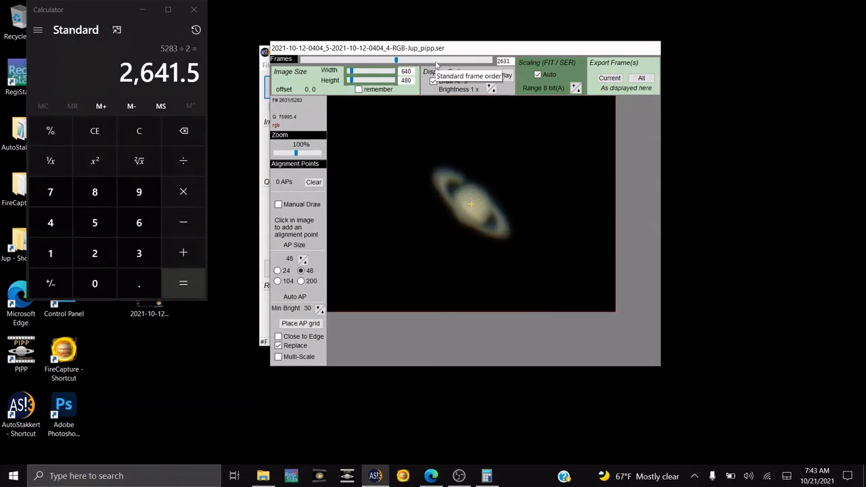
click(436, 63)
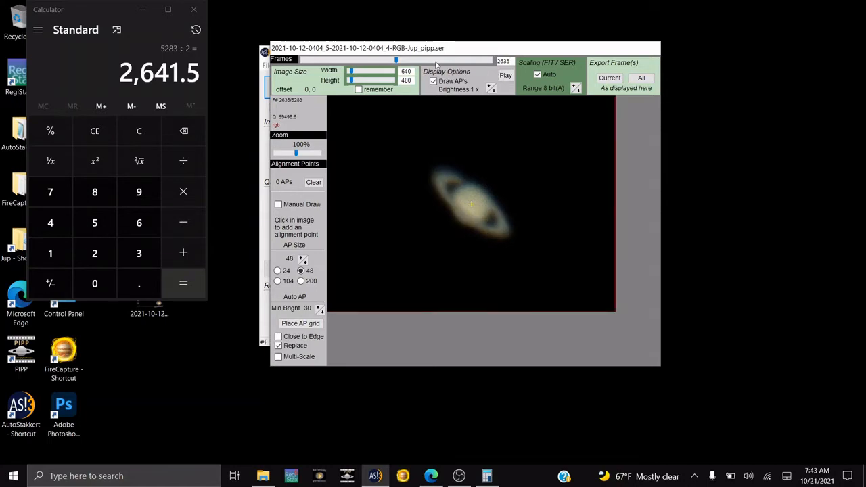
click(436, 63)
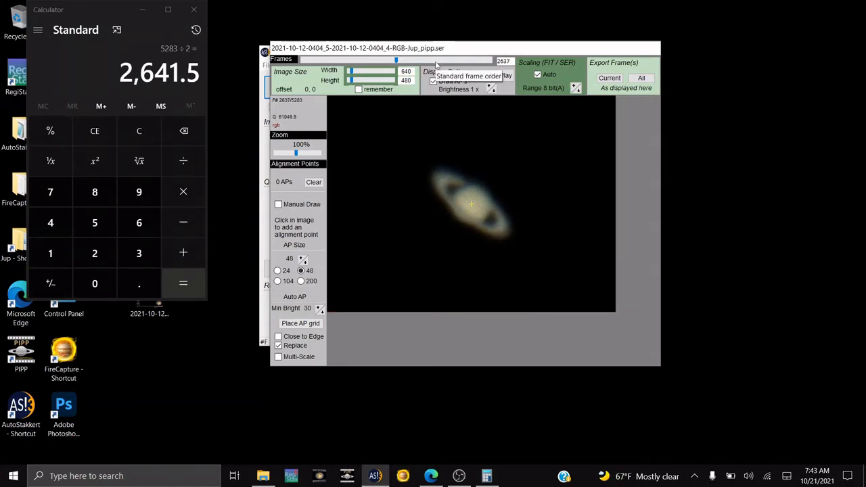
click(436, 63)
click(436, 63)
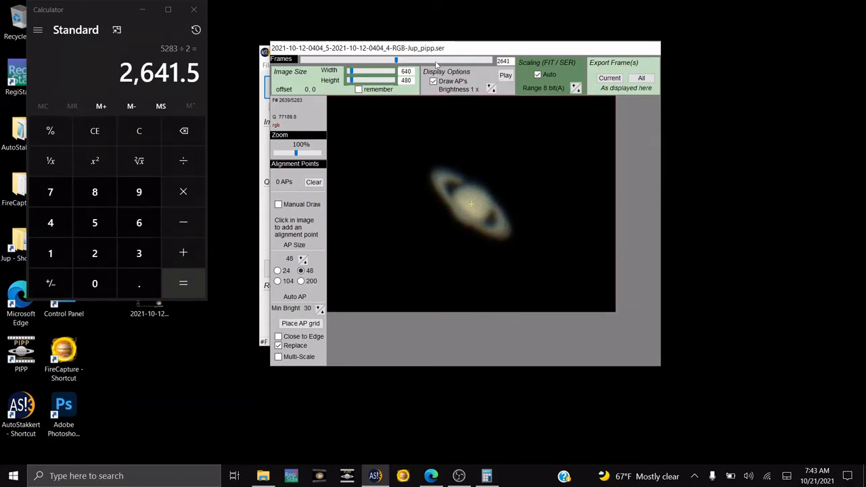
click(436, 63)
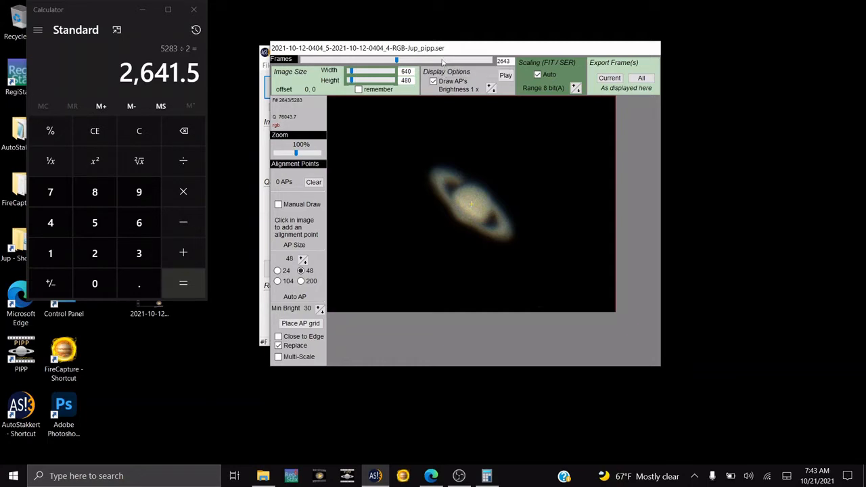
click(443, 62)
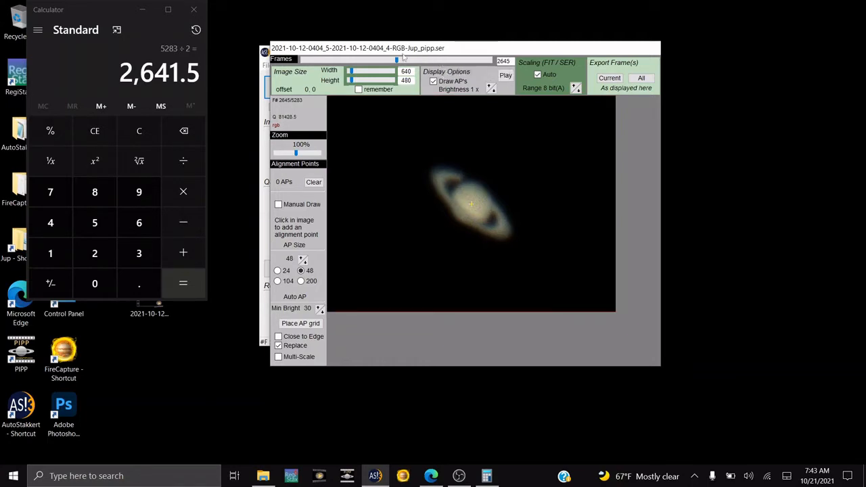
click(364, 61)
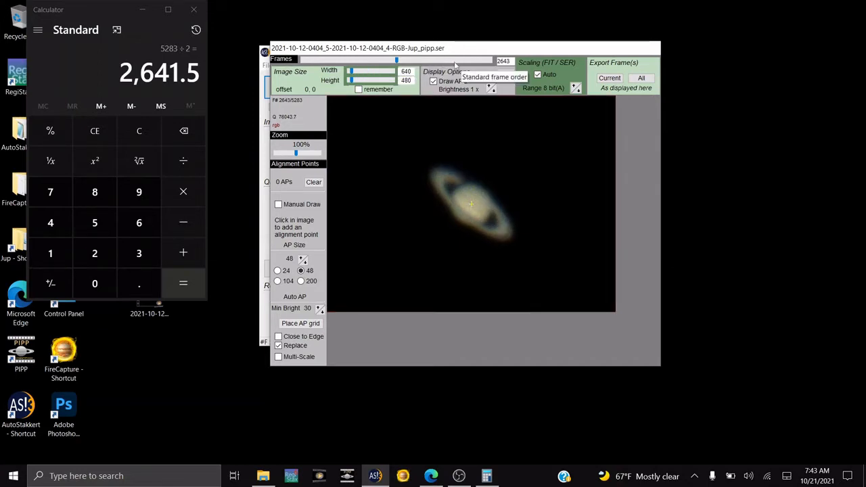
click(454, 62)
click(454, 63)
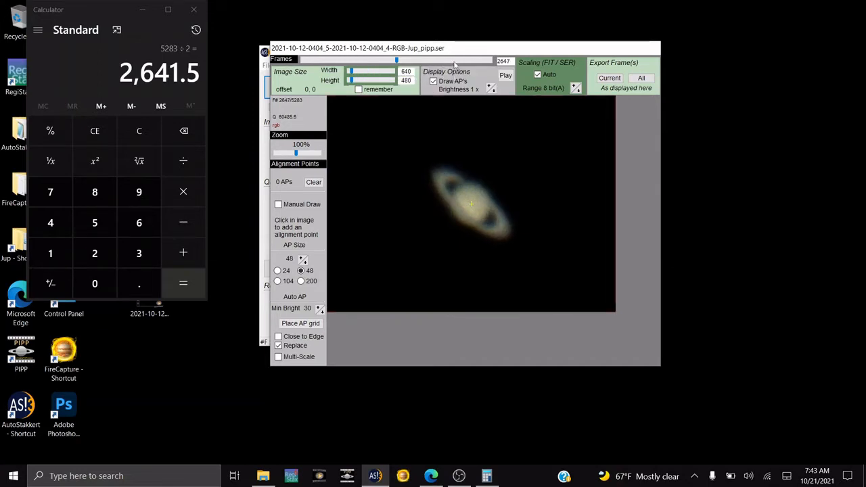
click(455, 63)
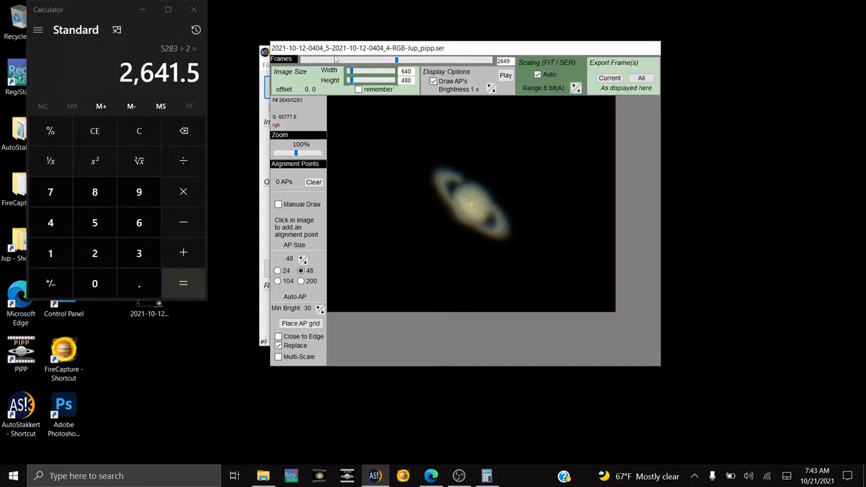
click(328, 62)
click(328, 62)
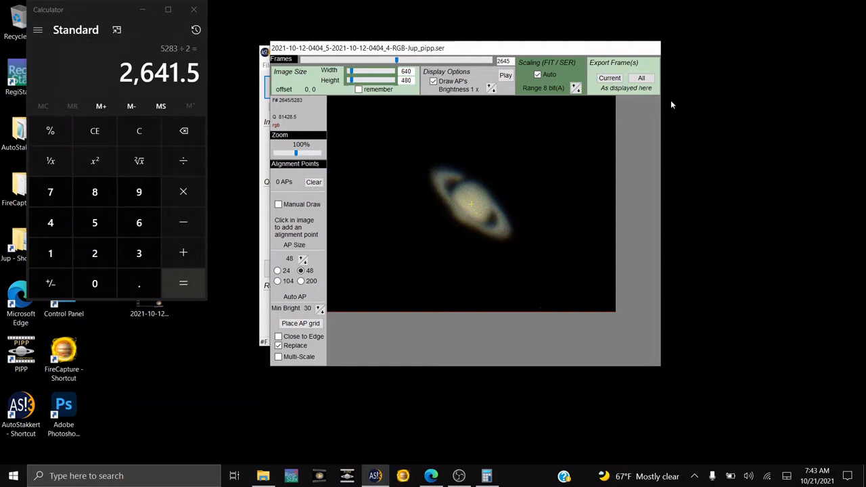
Step: Export the current frame to the desktop as a 16-bit lossless PNG under the suggested file name
click(608, 78)
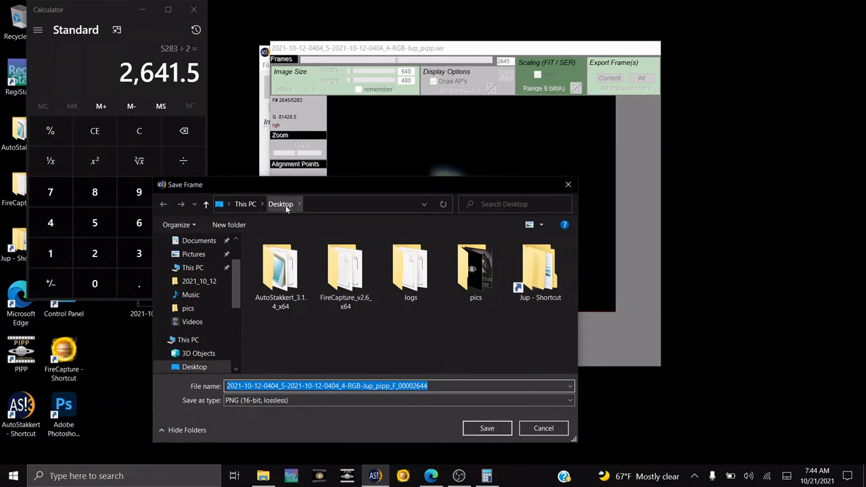
click(488, 429)
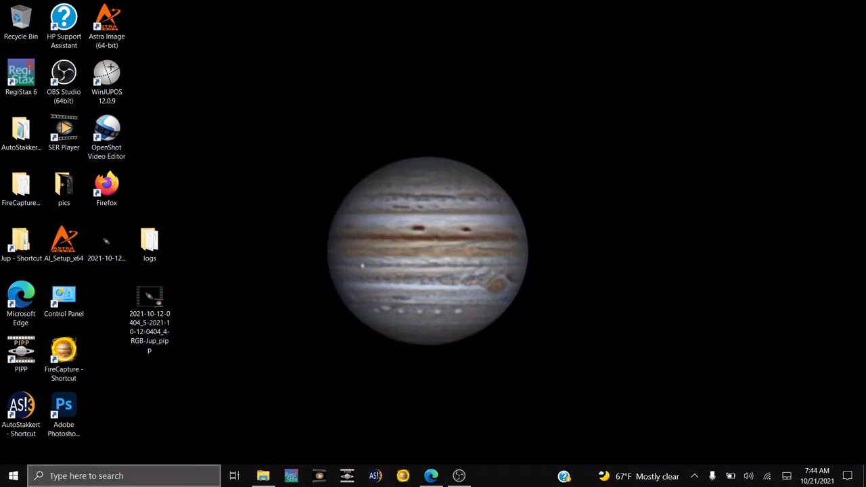
Step: Move the exported PNG, the logs folder and the SER file from the desktop into pipp_20211021_074123 and open that folder
click(262, 476)
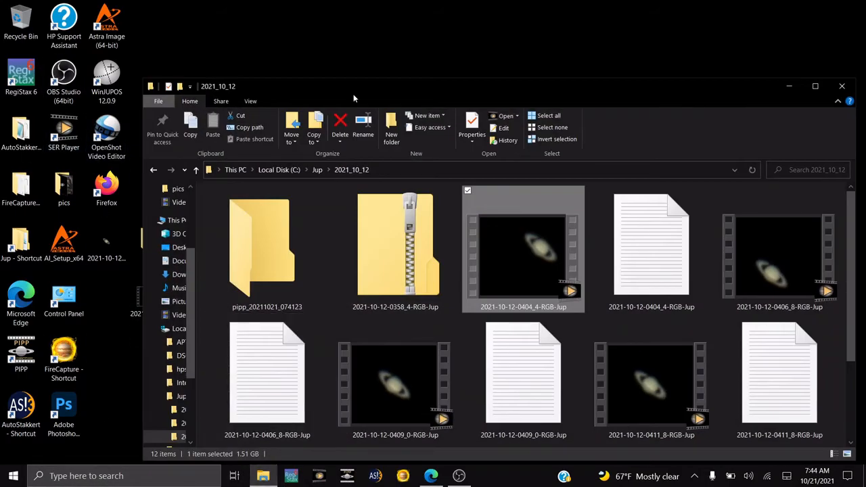
drag(353, 98, 548, 53)
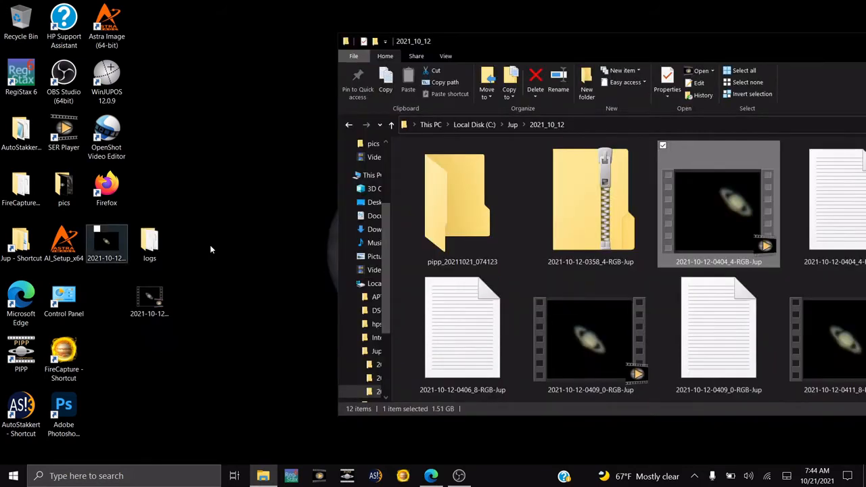
drag(107, 240, 434, 200)
drag(149, 240, 446, 194)
drag(172, 296, 474, 195)
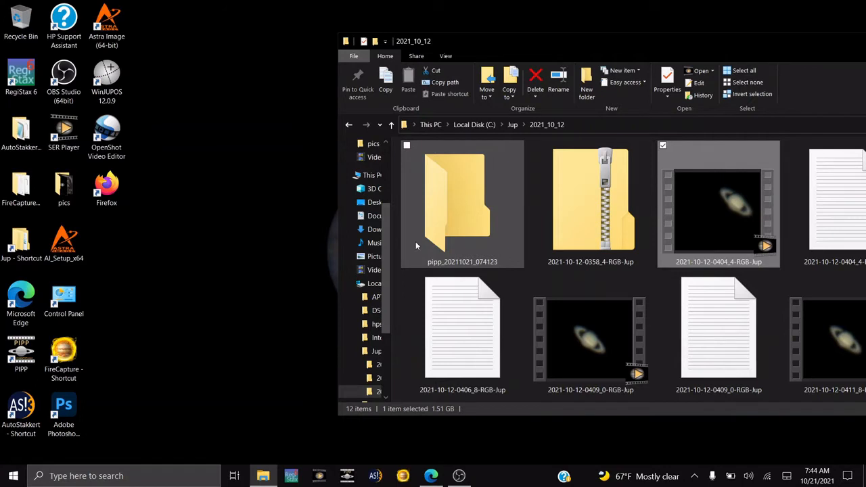
click(416, 242)
double_click(442, 204)
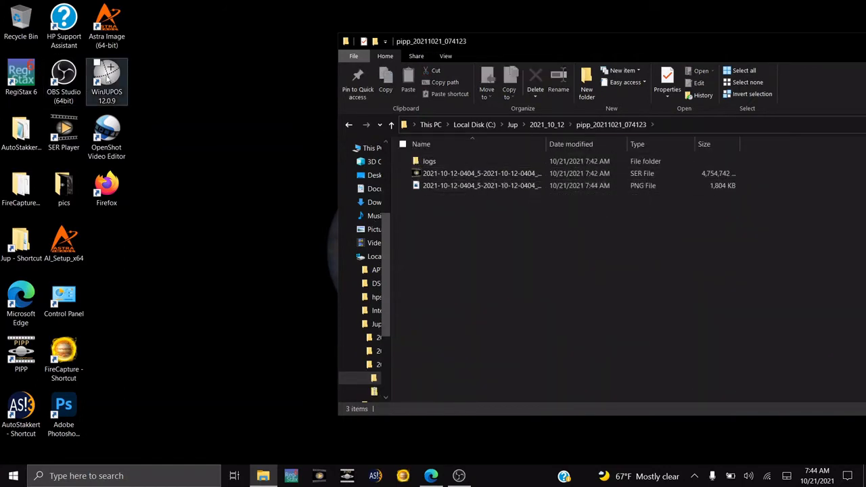
Step: Launch WinJUPOS, place its window beside the pipp_20211021_074123 folder, and bring the folder window to the front
click(107, 80)
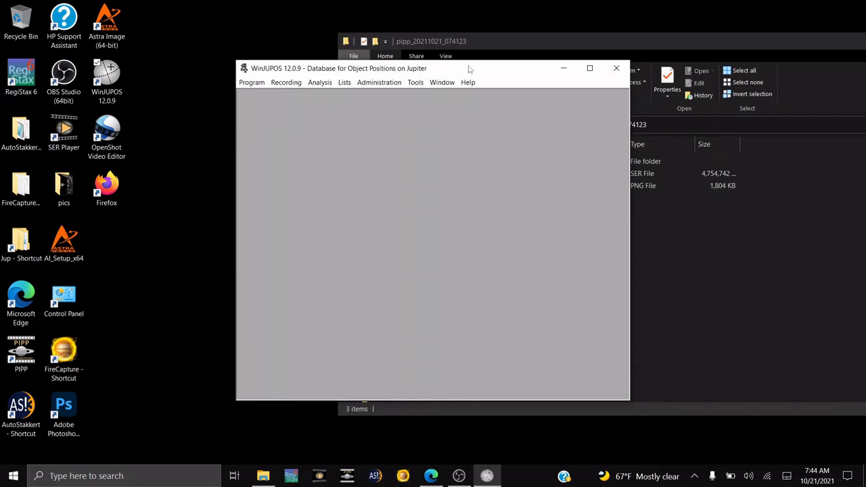
drag(468, 68, 253, 102)
click(557, 56)
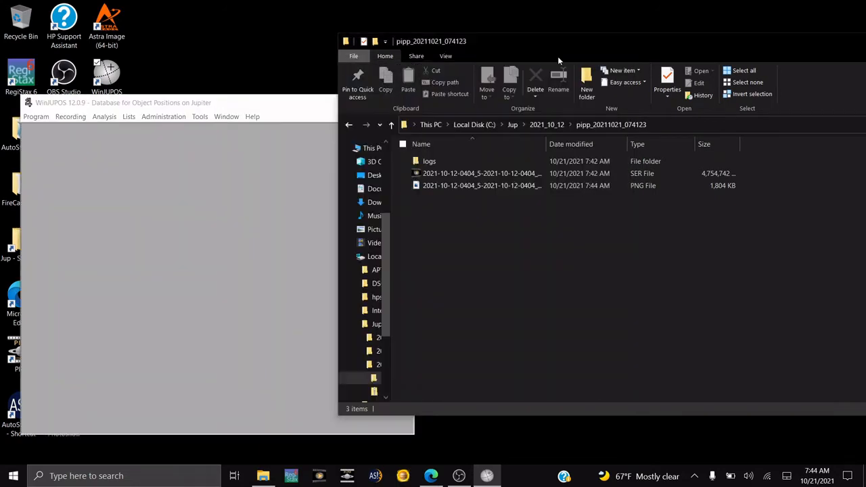
Step: Arrange the WinJUPOS window beside the folder window and set the celestial body to Saturn
drag(557, 56, 627, 76)
drag(176, 104, 211, 59)
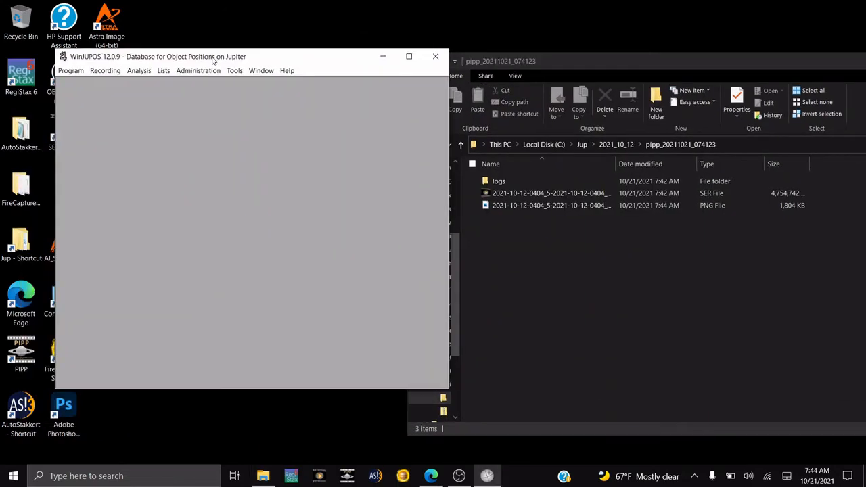
click(75, 71)
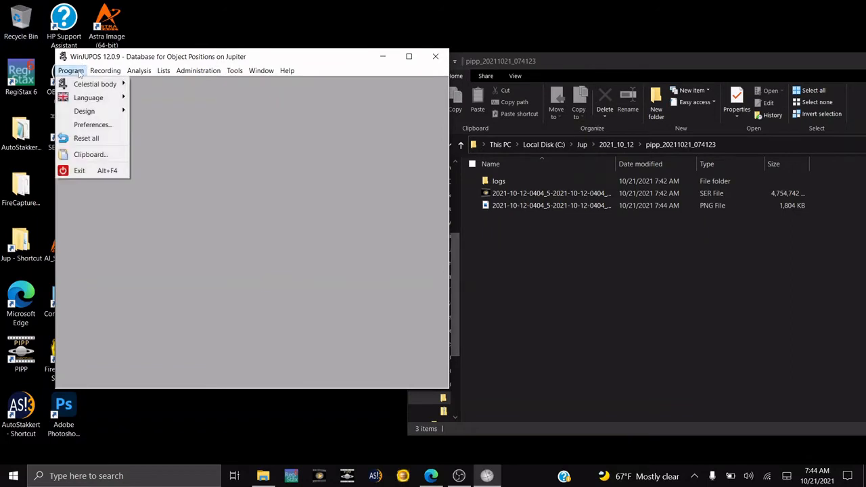
mouse_move(100, 87)
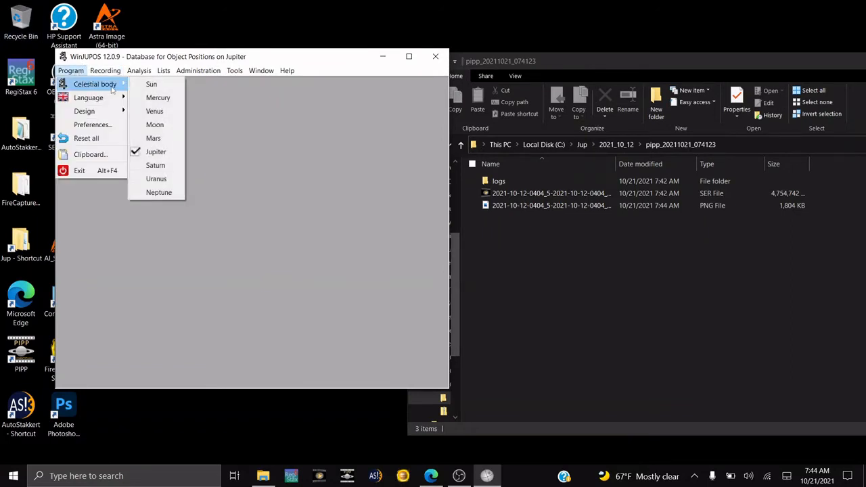
click(149, 169)
Step: Start an image measurement, decline searching for the missing previous image, and dismiss the unsupported-format error
click(107, 71)
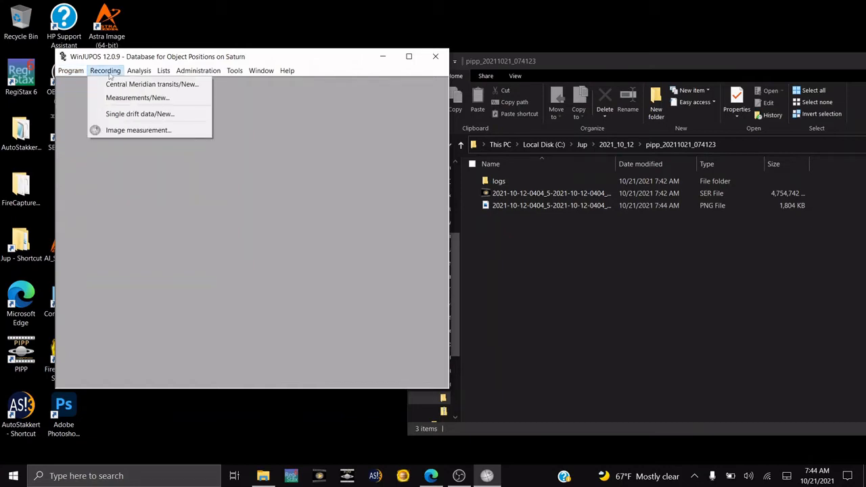
click(144, 130)
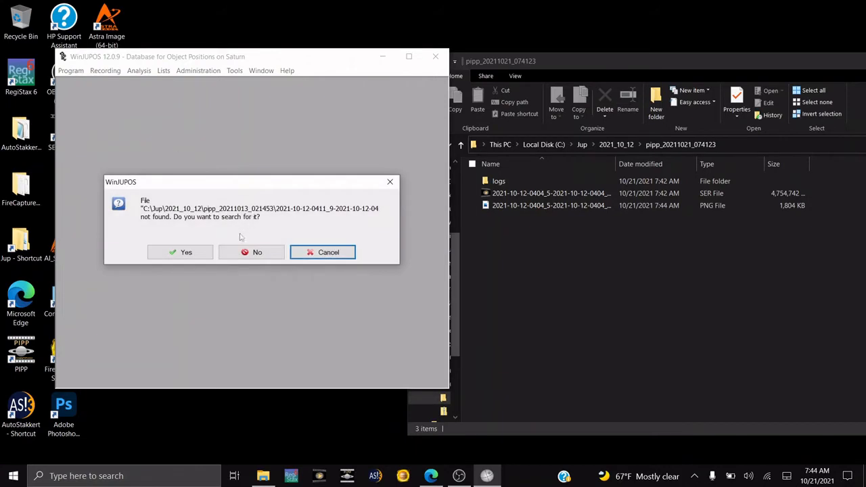
click(269, 250)
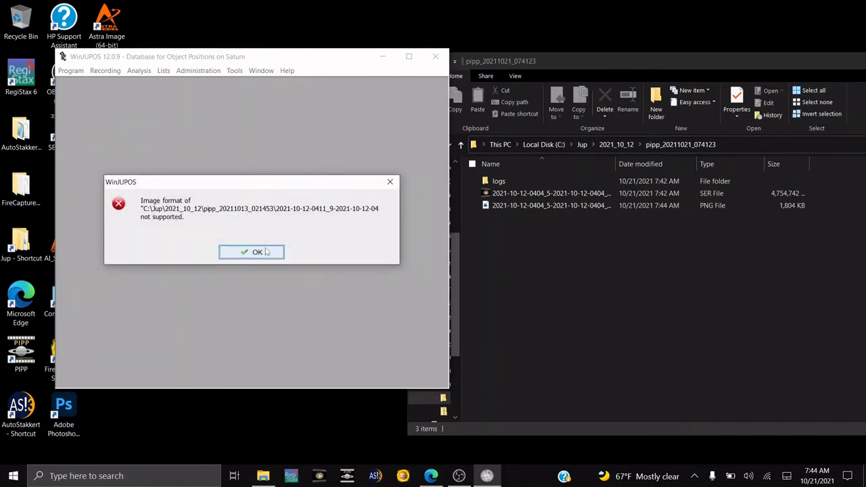
click(266, 250)
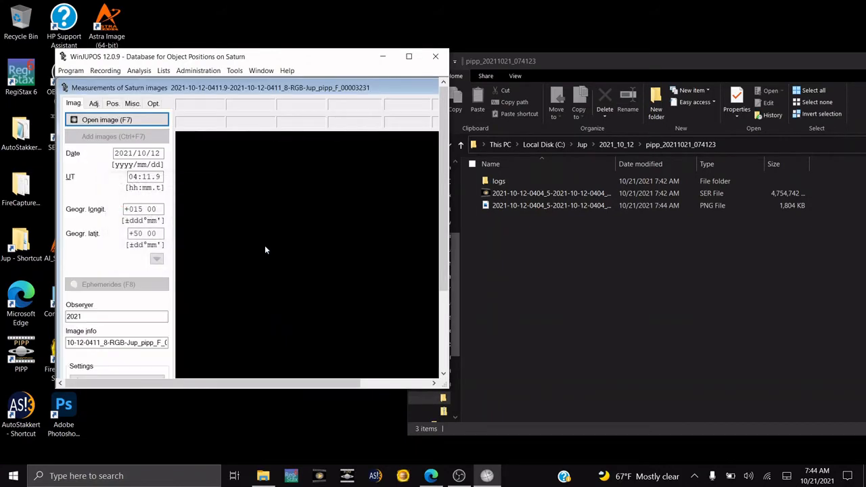
Step: Open the exported PNG ending in F_00002644 from Jup, 2021_10_12, pipp_20211021_074123 as the measurement image
click(134, 120)
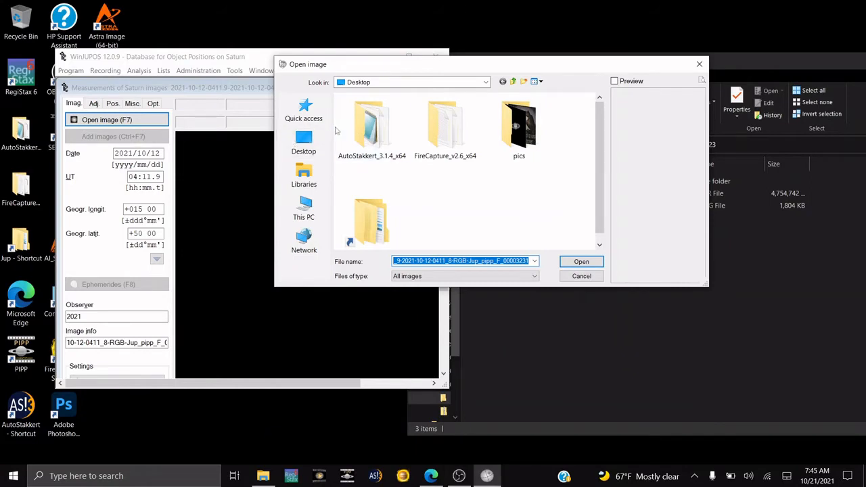
click(306, 143)
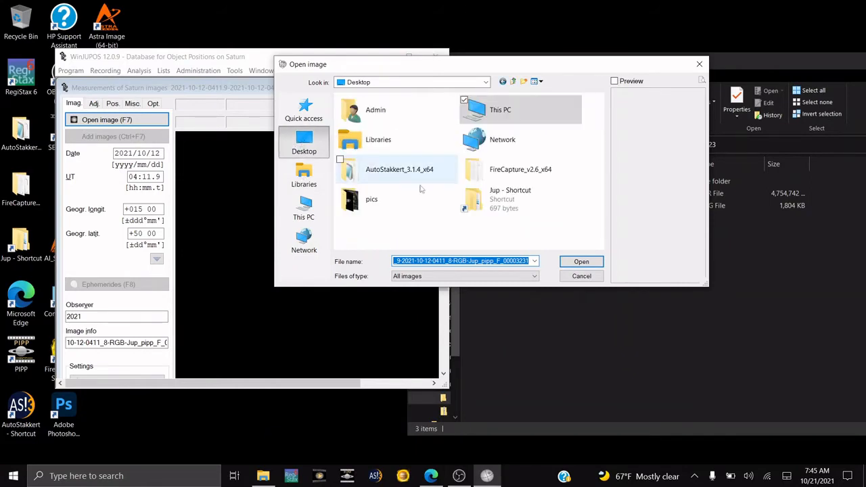
click(499, 200)
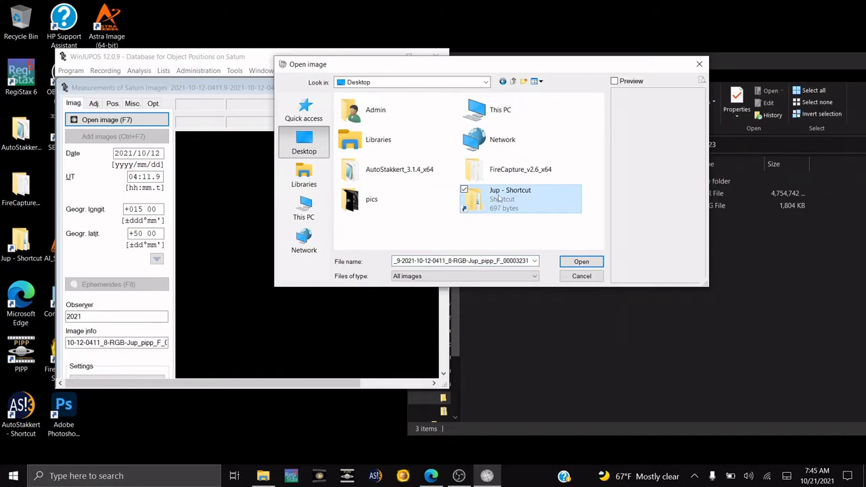
double_click(498, 196)
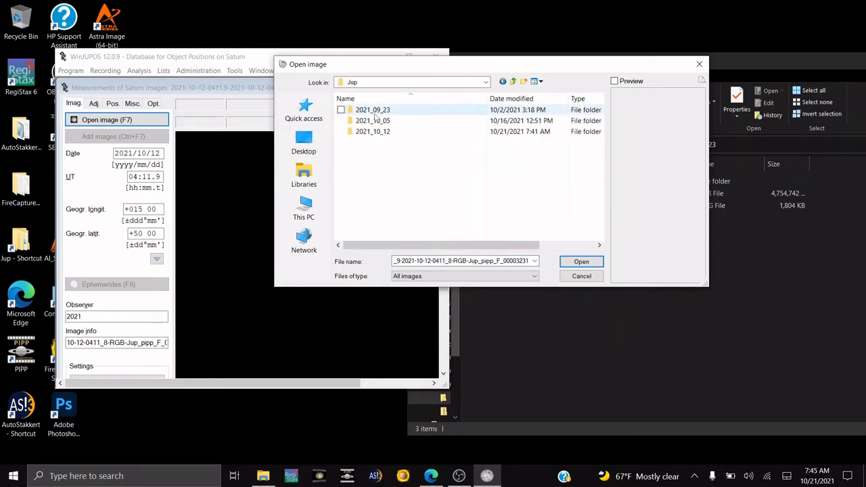
double_click(372, 132)
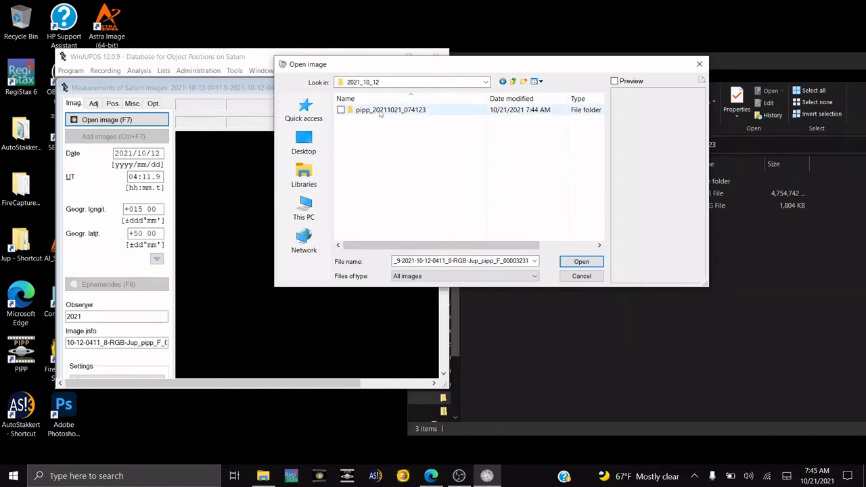
double_click(380, 112)
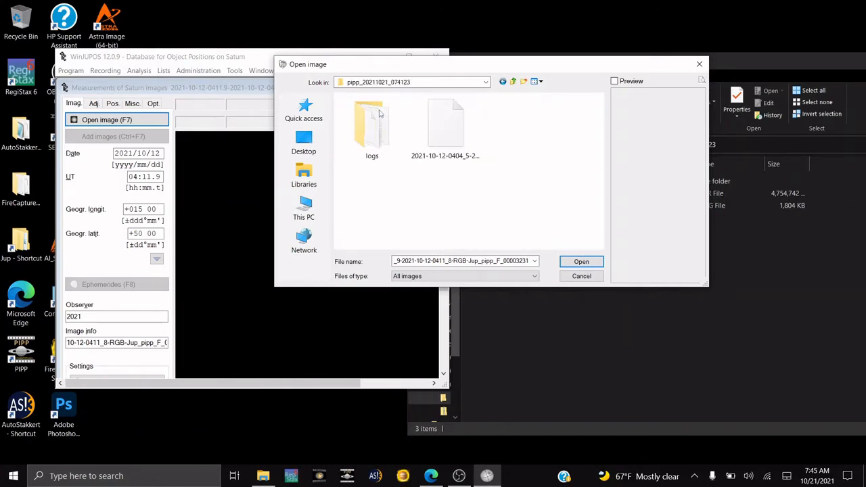
click(446, 138)
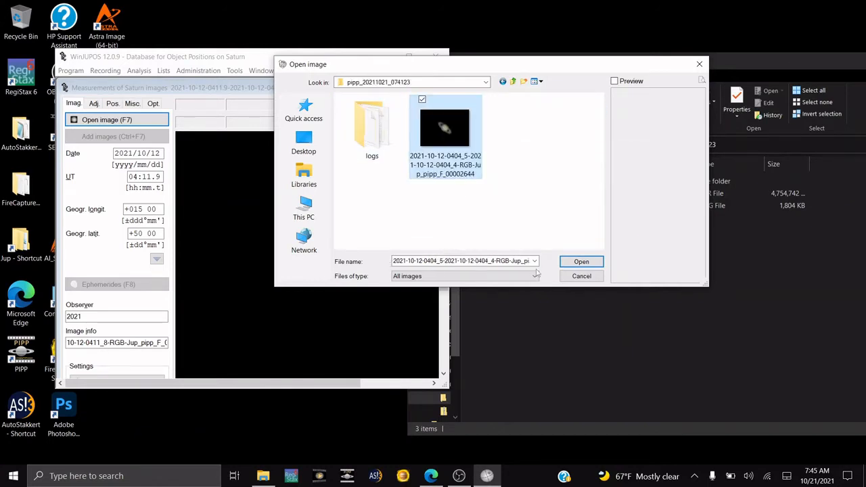
click(581, 261)
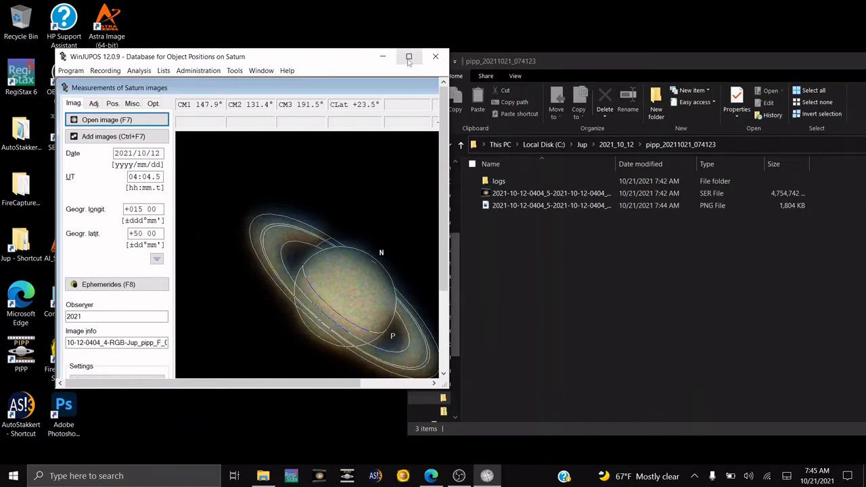
Step: Maximise the program and image measurement windows, and show the image adjustment settings
click(409, 57)
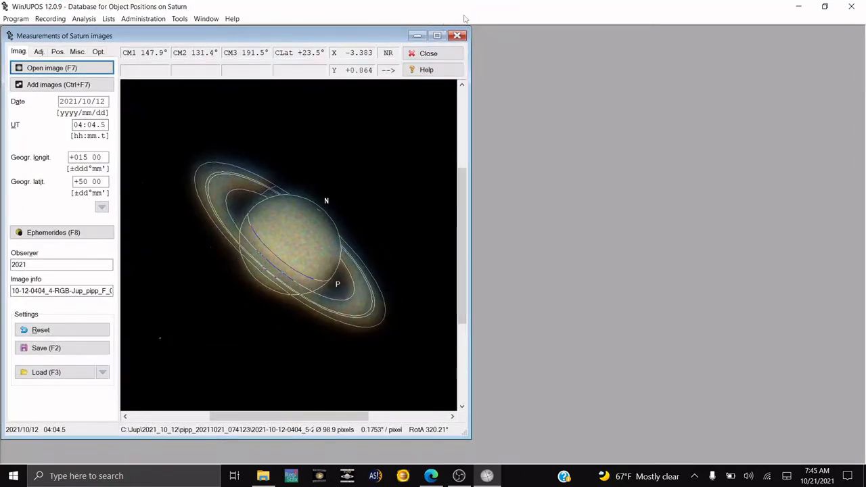
click(437, 35)
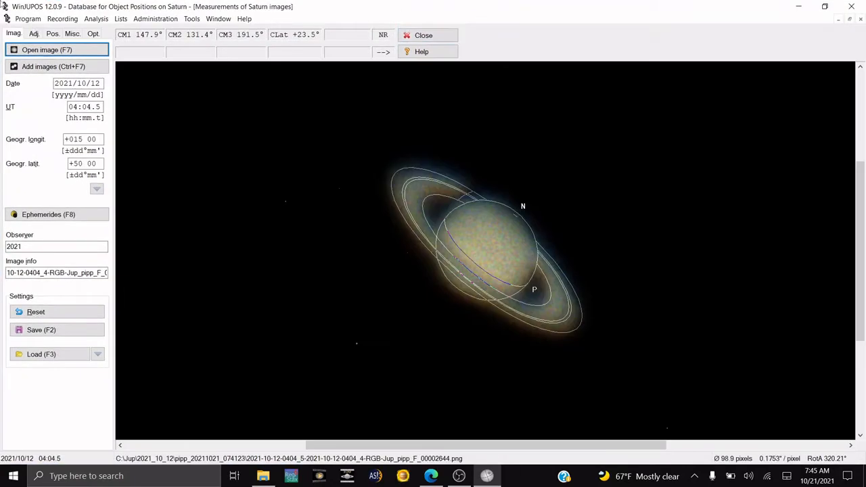
click(34, 33)
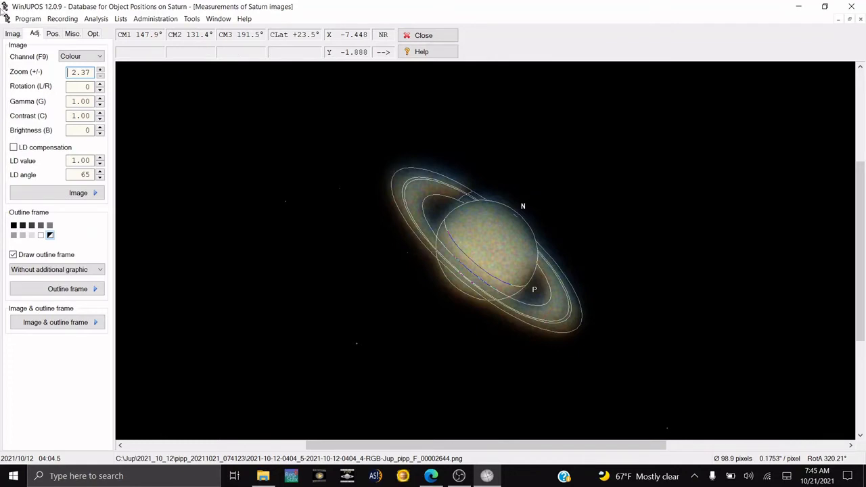
Step: Shift the outline frame sideways and vertically to bring it over Saturn's disc and rings
key(F11)
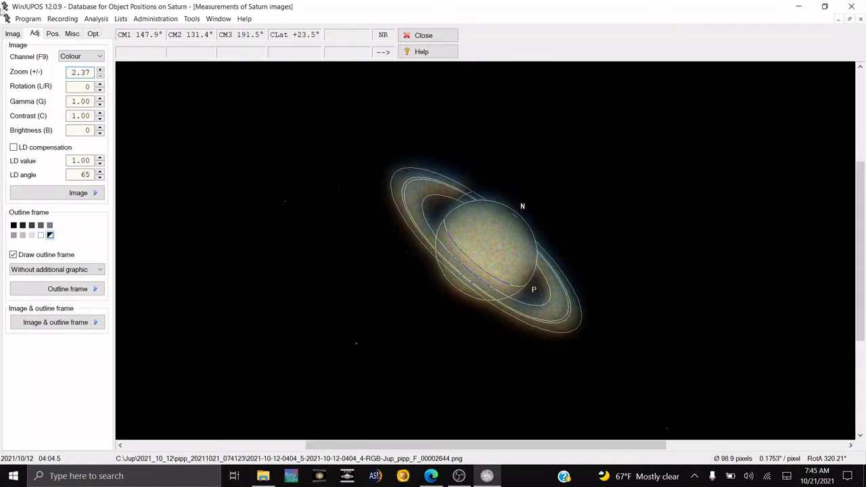
key(F11)
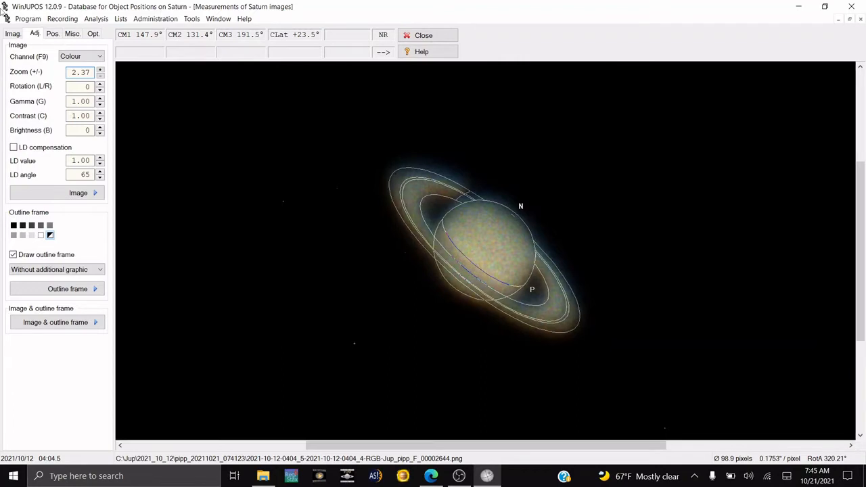
key(F11)
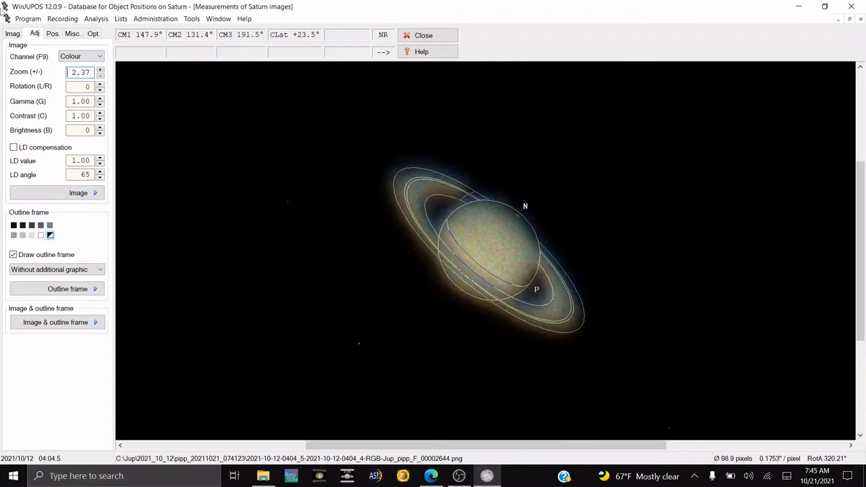
key(Down)
key(Down)
key(Up)
key(Up)
key(Up)
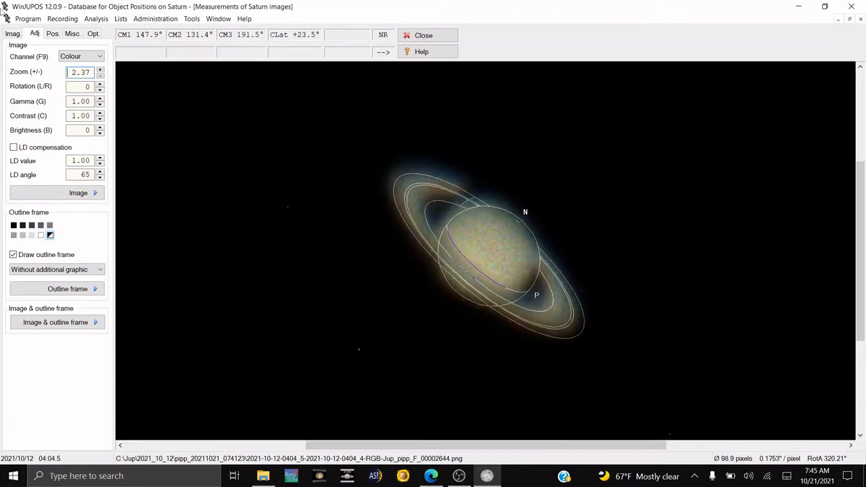
key(Up)
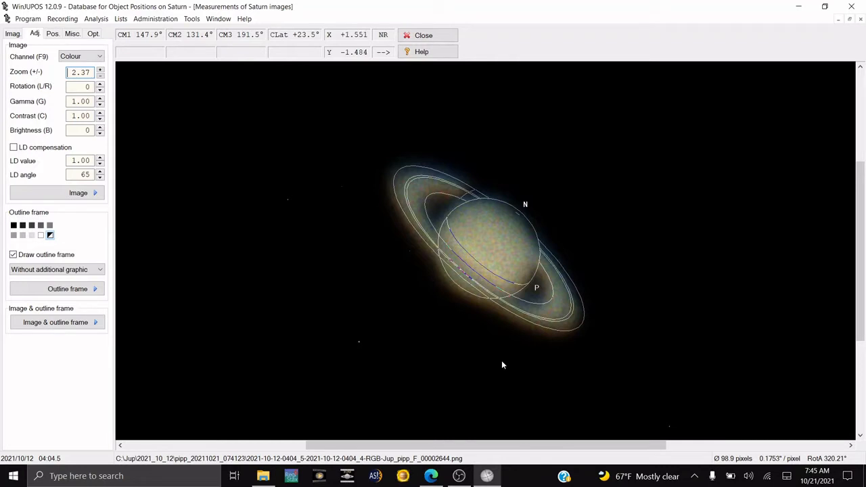
Step: Rotate the outline frame back and forth to match the ring tilt, leaving the rotation angle at 320.86°
key(p)
key(p)
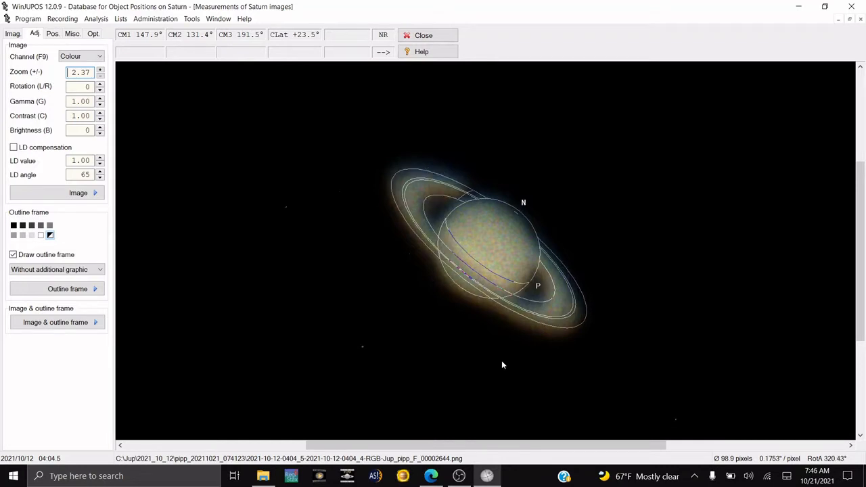
key(n)
key(n)
key(n)
key(n)
key(n)
key(n)
key(n)
key(n)
key(n)
key(n)
key(n)
key(n)
key(n)
key(n)
key(n)
key(n)
key(n)
key(n)
key(n)
key(n)
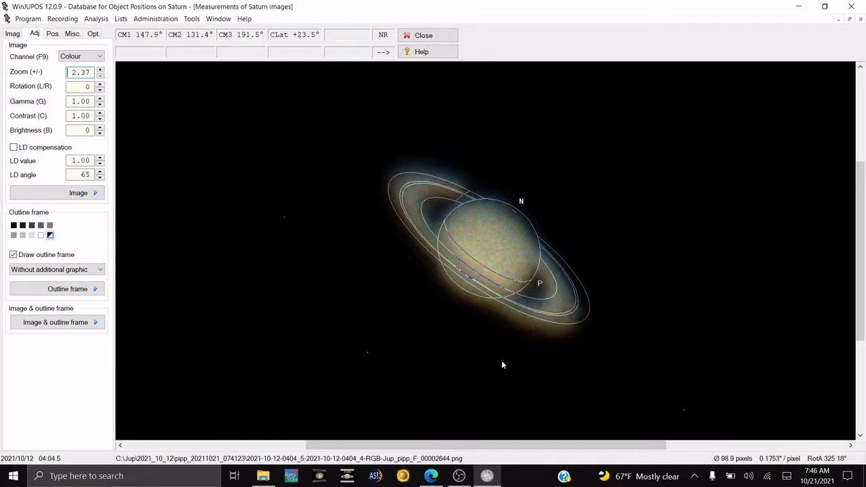
key(n)
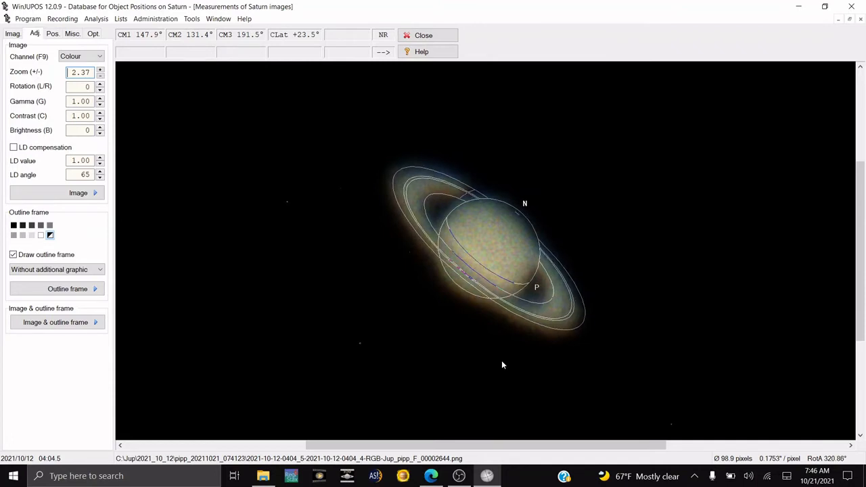
Step: Nudge the outline frame downward in small increments to refine its fit over Saturn
key(Down)
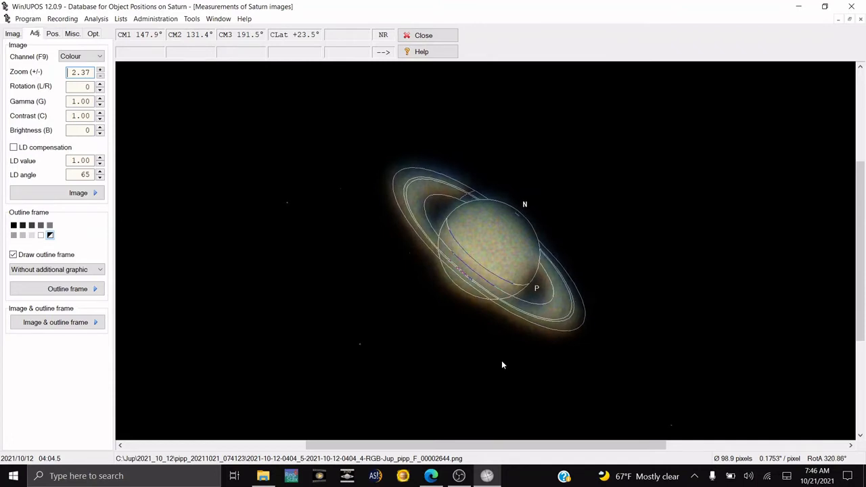
key(Down)
key(Down)
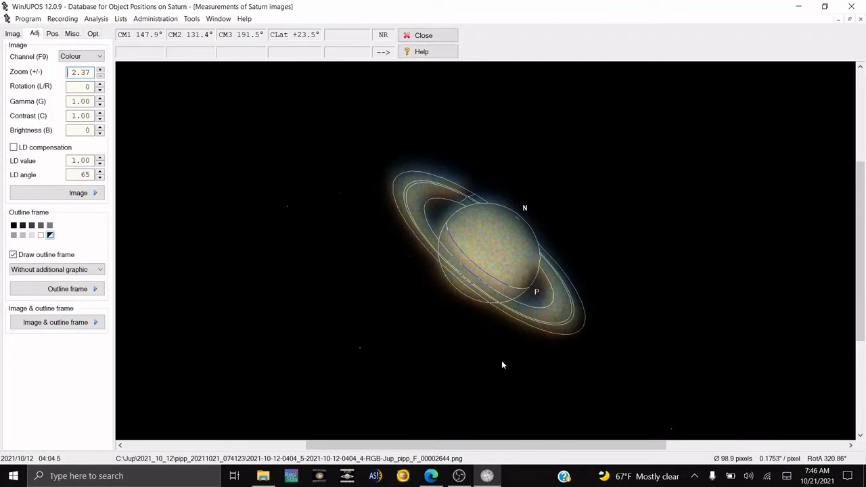
key(Down)
key(Down)
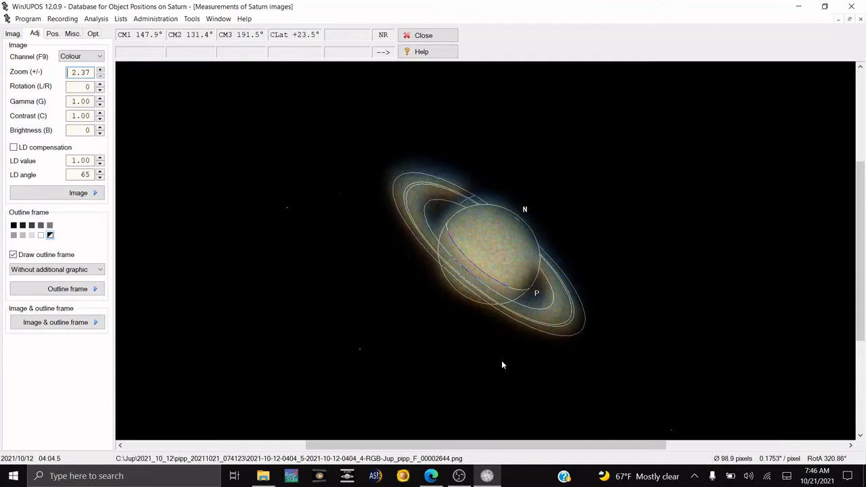
Step: Enlarge and shrink the outline frame to fit Saturn, leaving its diameter at 100.6 pixels
key(Page_Up)
key(Page_Up)
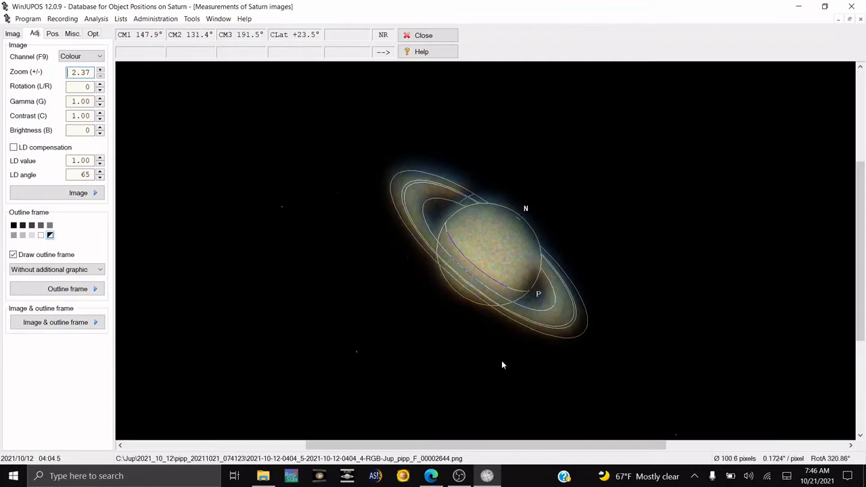
key(Page_Up)
key(Page_Up)
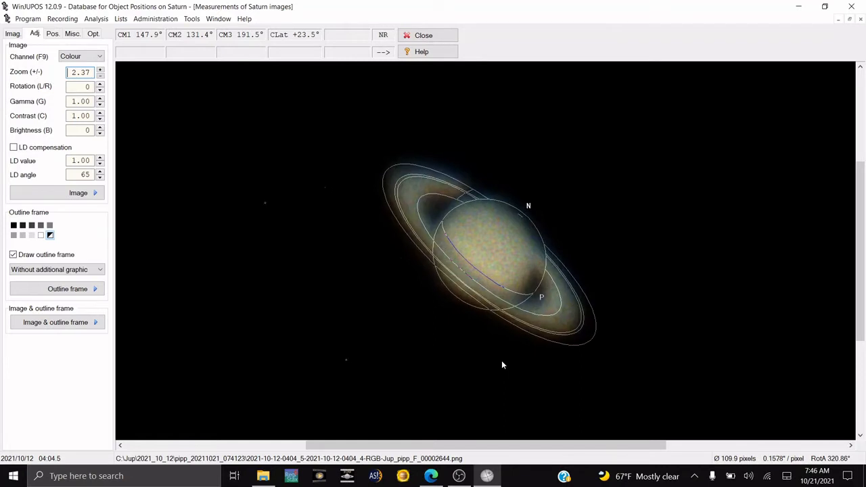
key(Page_Down)
key(Page_Down)
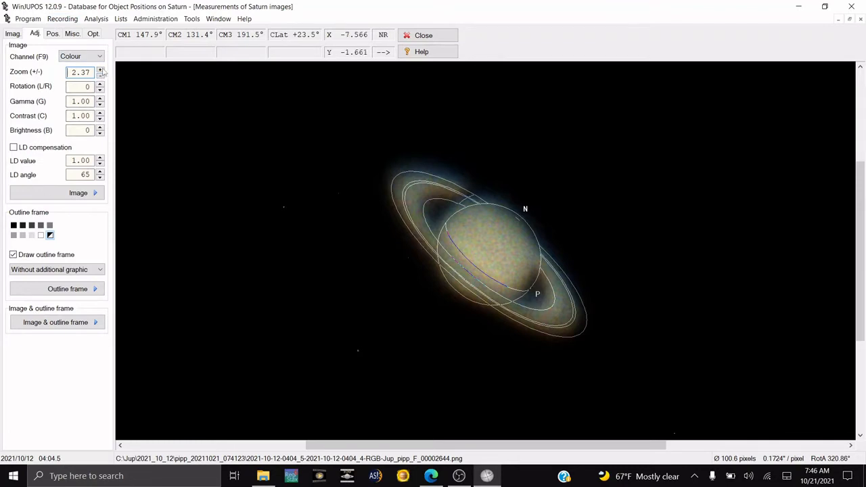
Step: Set the image zoom to 3.16, and try gamma 1.49 before restoring it to 1.00
click(100, 70)
click(100, 70)
click(101, 70)
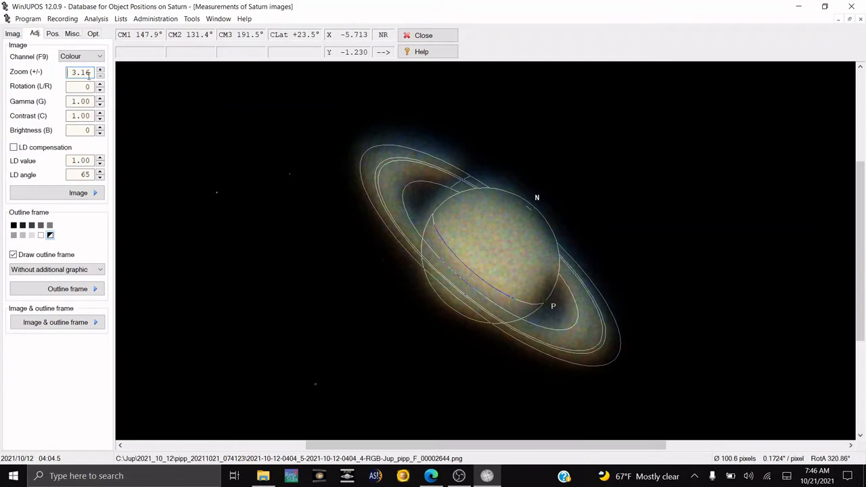
click(100, 98)
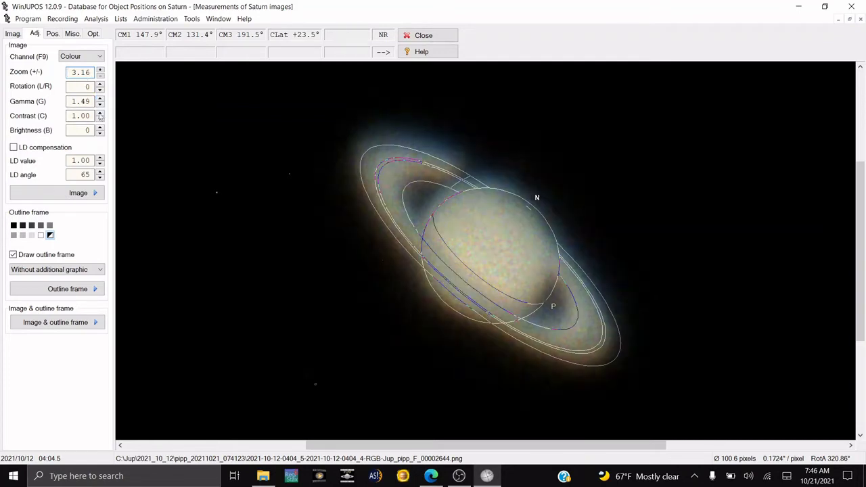
click(100, 104)
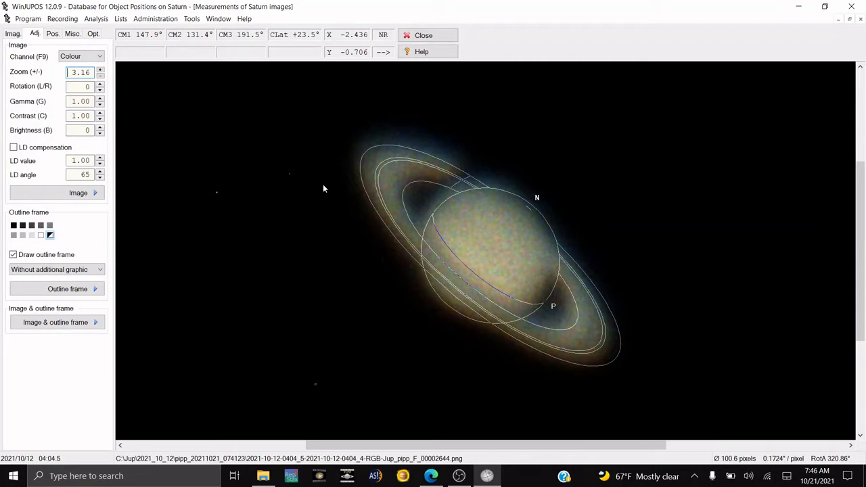
Step: Nudge the outline frame left in small increments to align it with Saturn's disc and rings
key(Left)
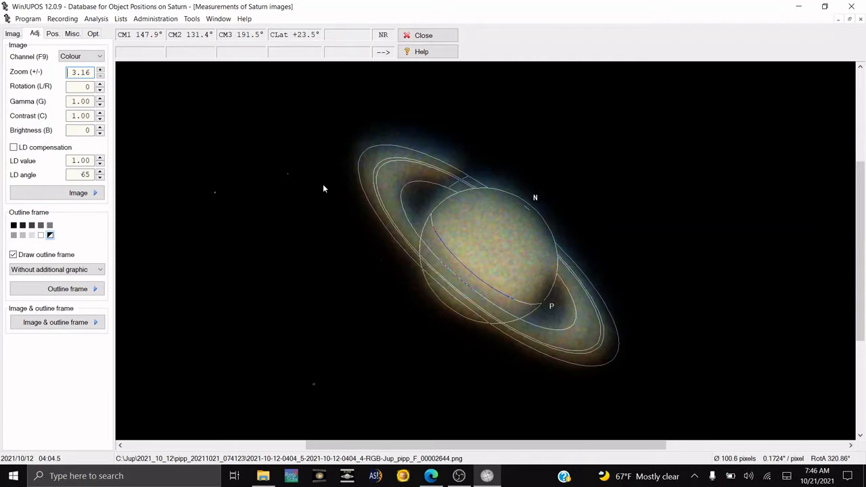
key(Left)
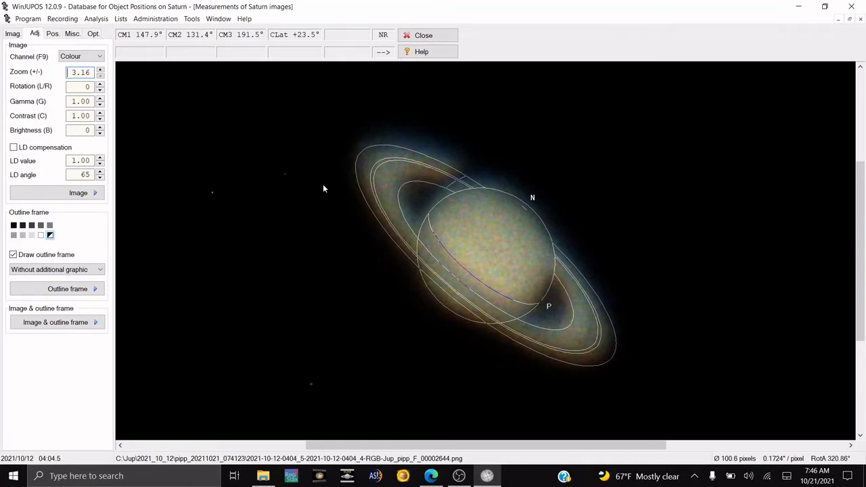
key(Left)
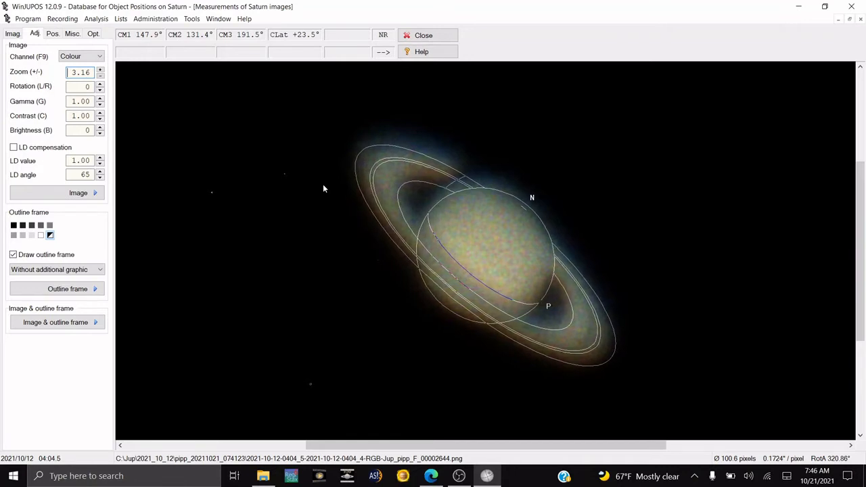
key(Left)
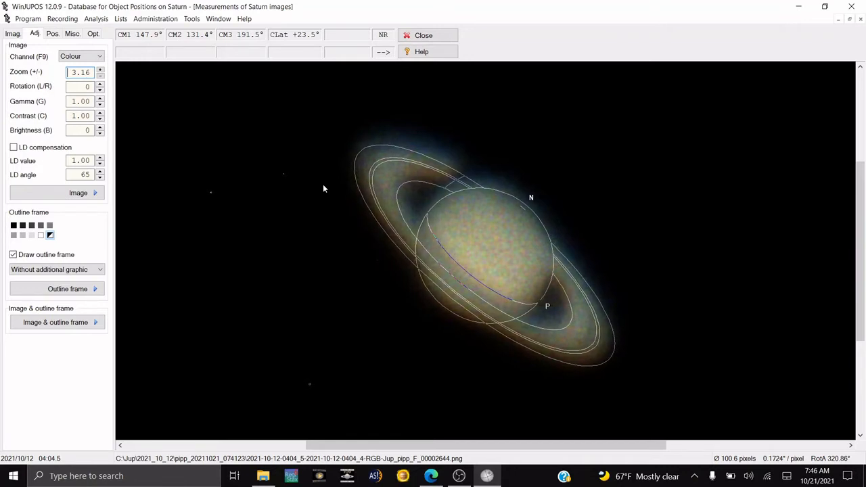
Step: Enlarge the outline frame to a diameter of 102.5 pixels and shift it slightly left and up over Saturn
key(Page_Up)
key(Page_Up)
key(Page_Up)
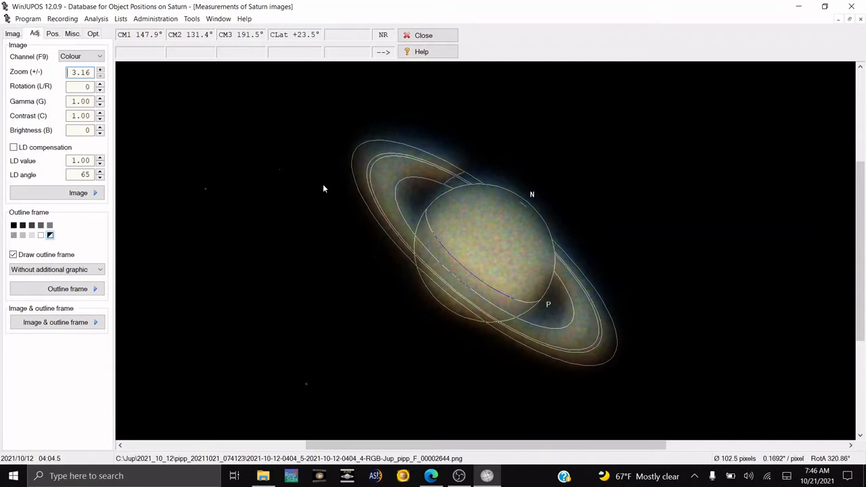
key(Left)
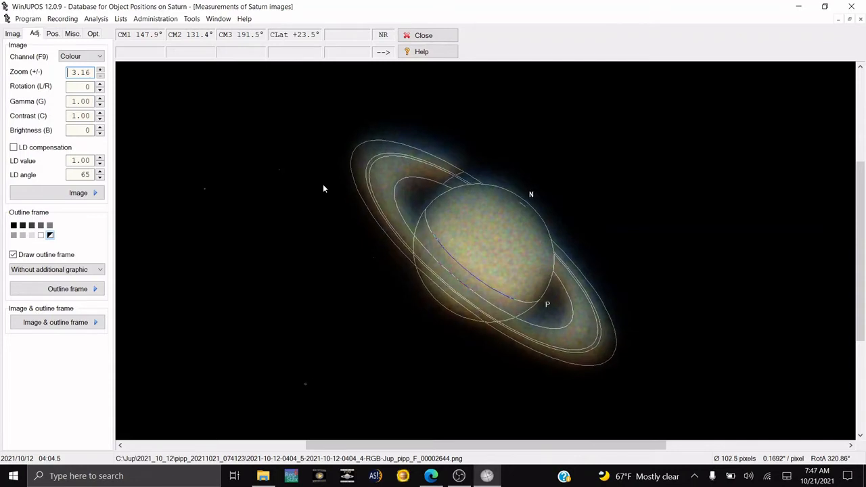
key(Up)
key(Up)
key(Up)
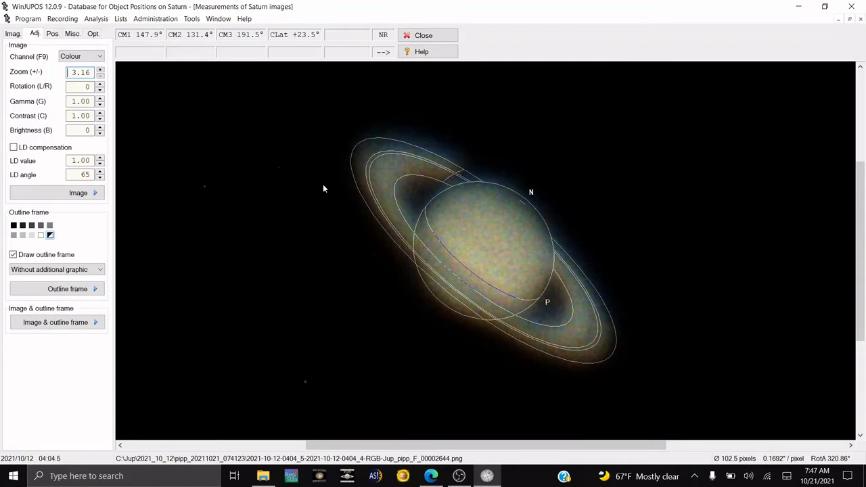
Step: Rotate the outline frame to 319.45° and nudge it slightly up and right to refine its fit over Saturn
key(End)
key(n)
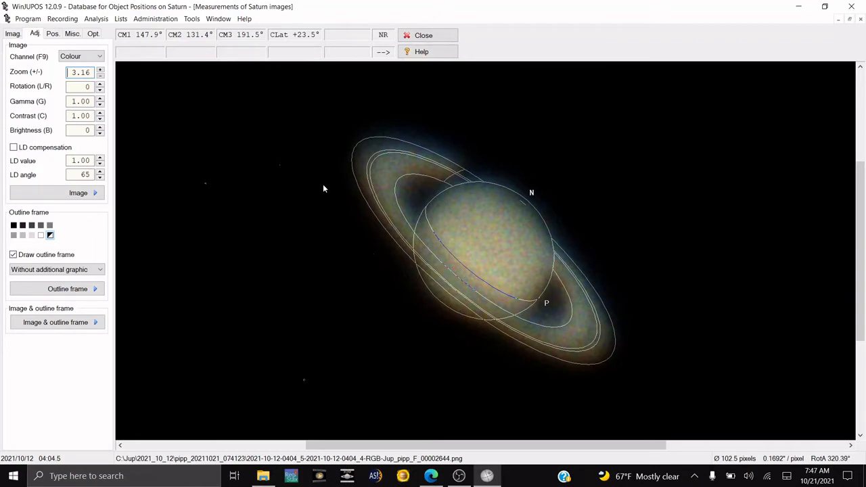
key(n)
key(n)
key(Up)
key(Up)
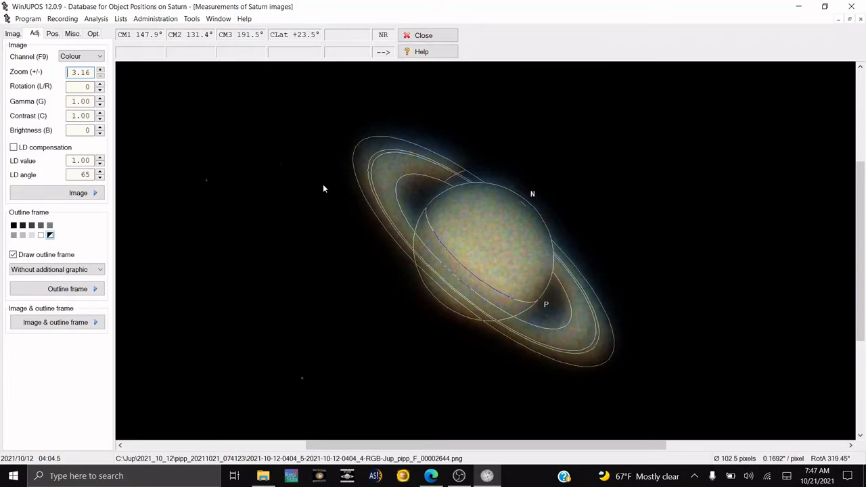
key(Up)
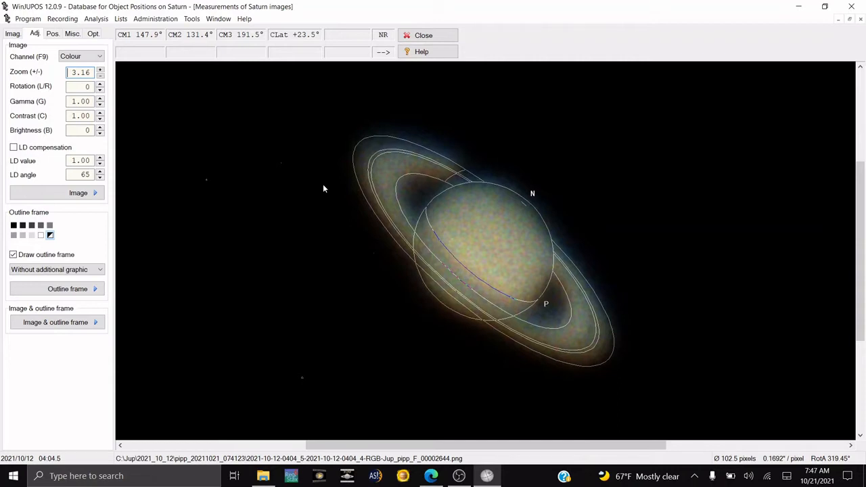
key(Up)
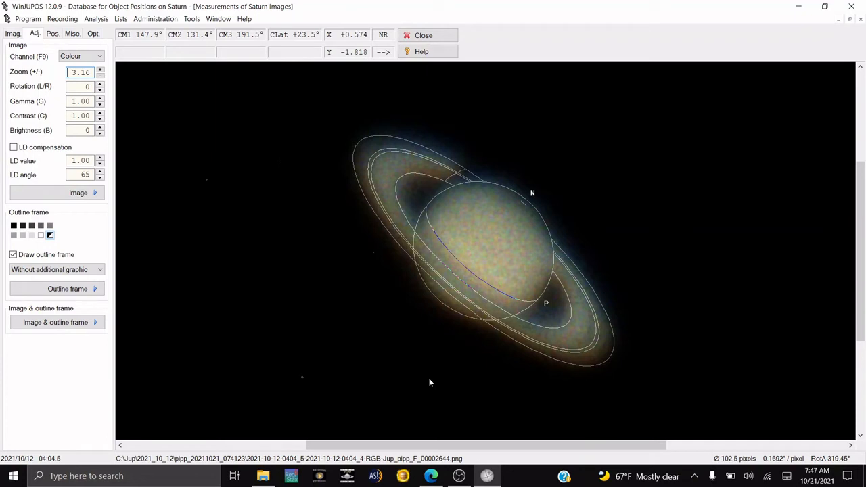
key(Right)
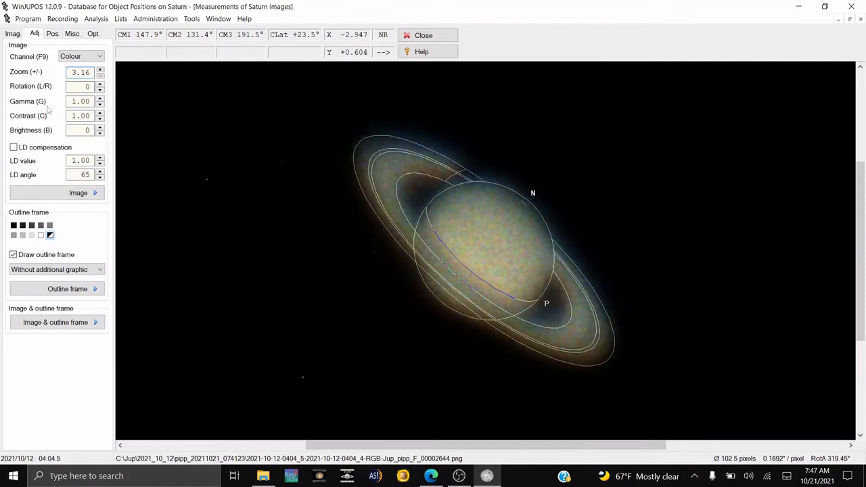
Step: Save the image measurement settings to the Desktop under the name Jup - Shortcut, accepting the overwrite
click(14, 34)
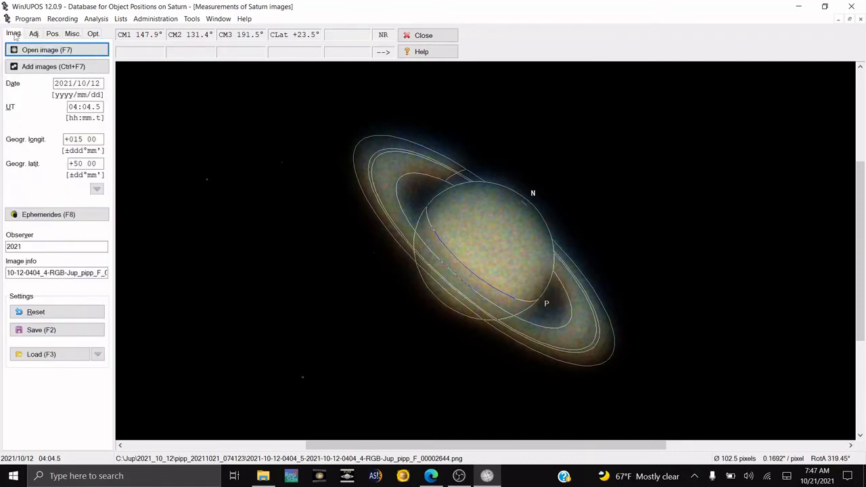
click(47, 330)
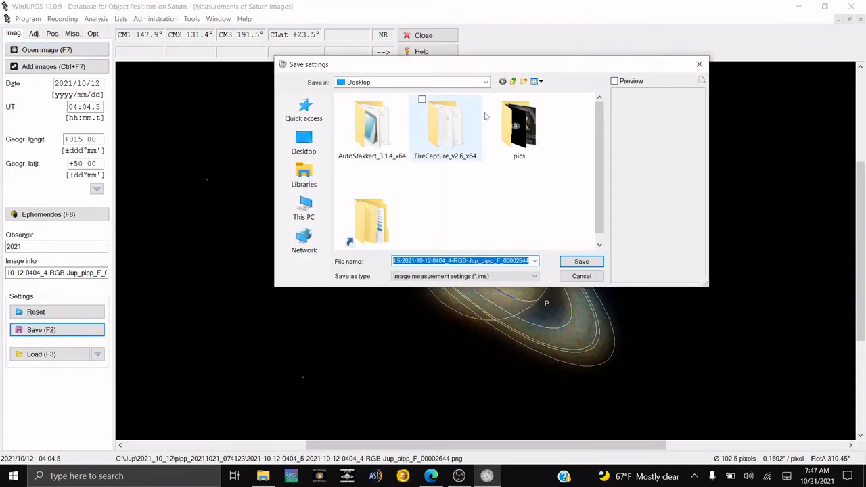
double_click(388, 215)
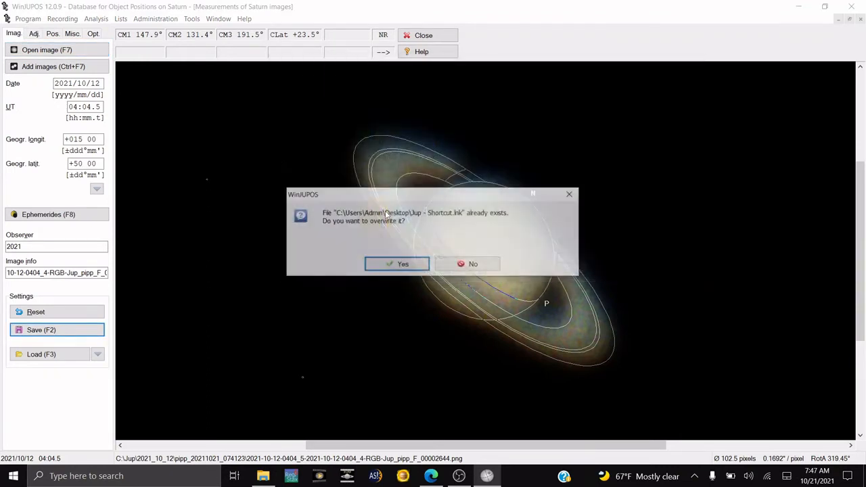
click(477, 264)
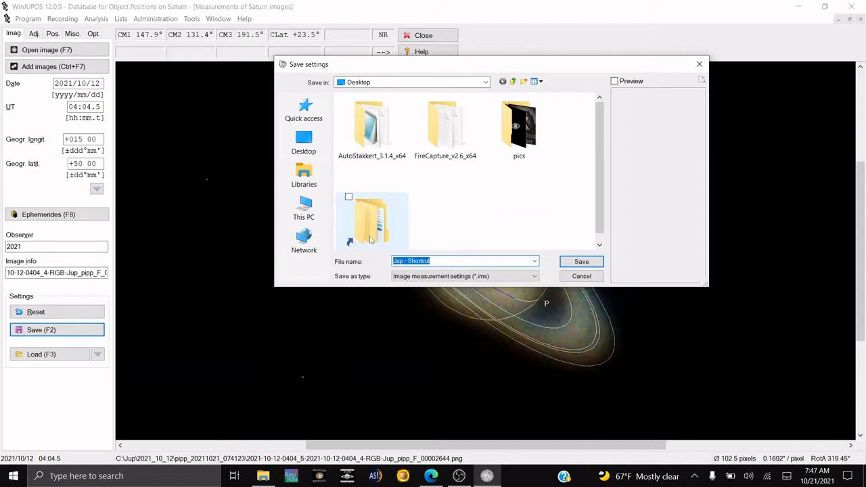
click(451, 225)
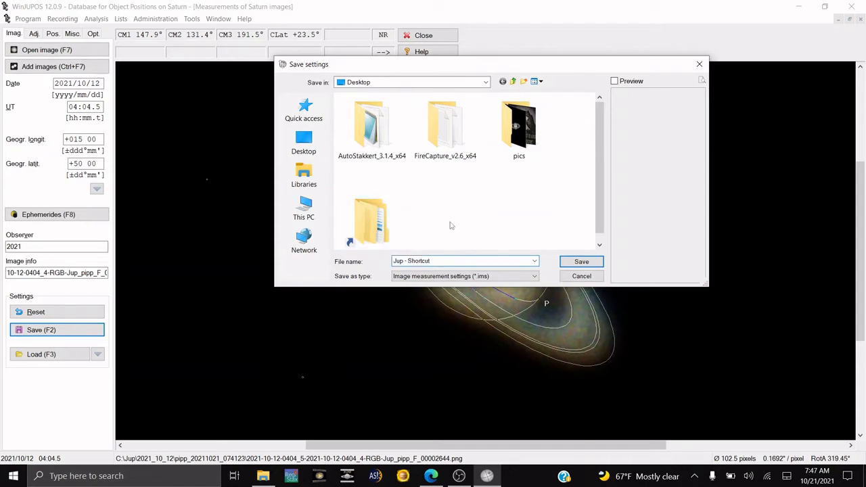
click(584, 263)
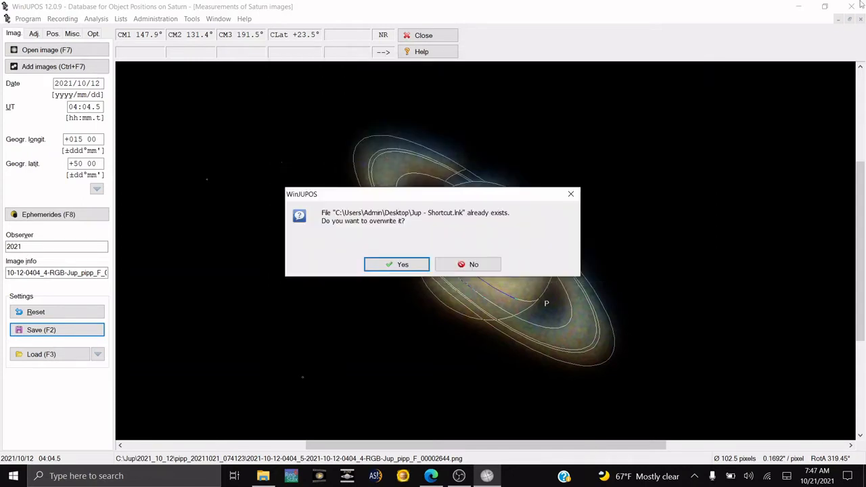
click(402, 265)
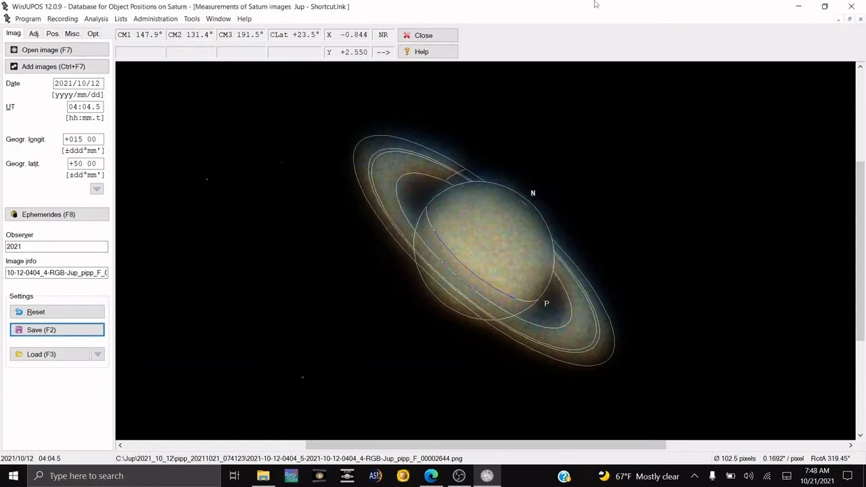
Step: Switch to File Explorer, go up to Local Disk (C:), and create a shortcut to the Jup folder
click(798, 8)
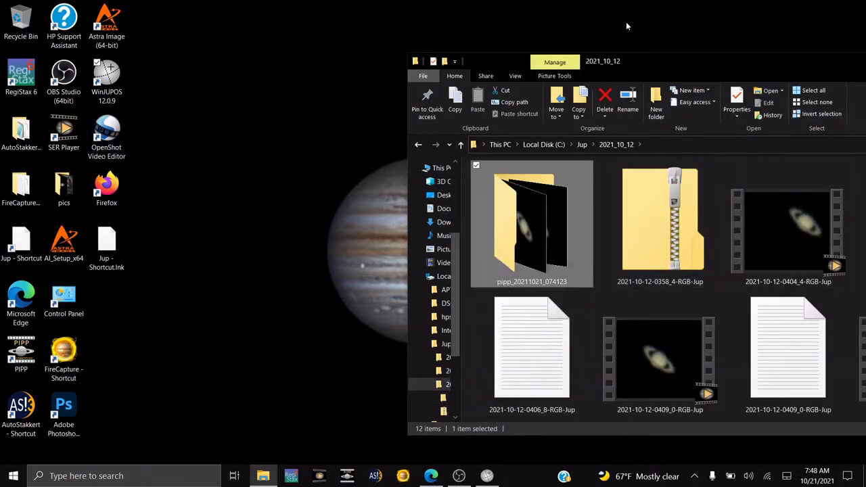
click(580, 145)
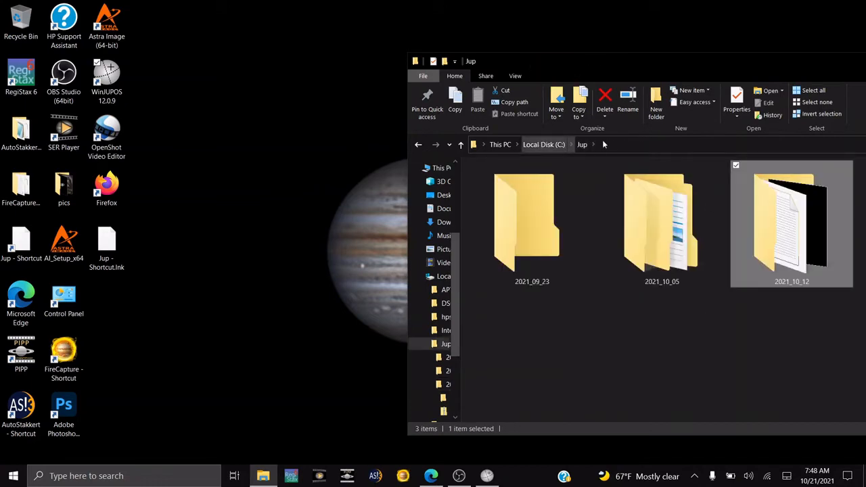
click(544, 145)
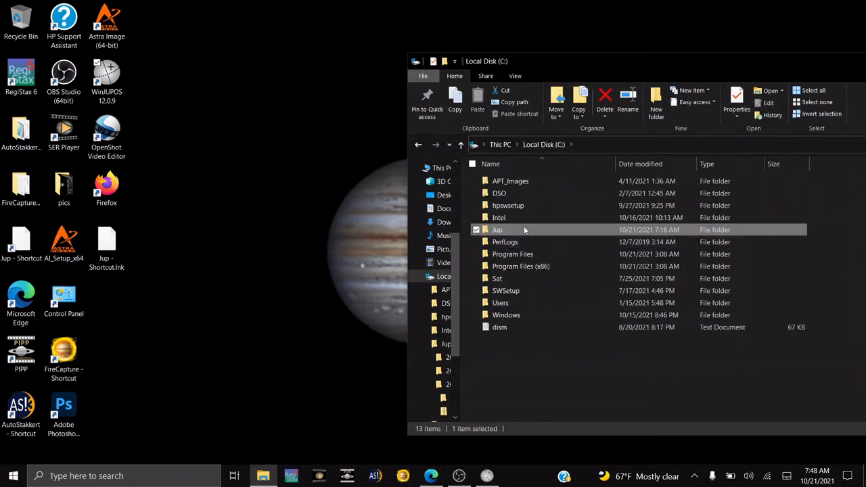
right_click(523, 227)
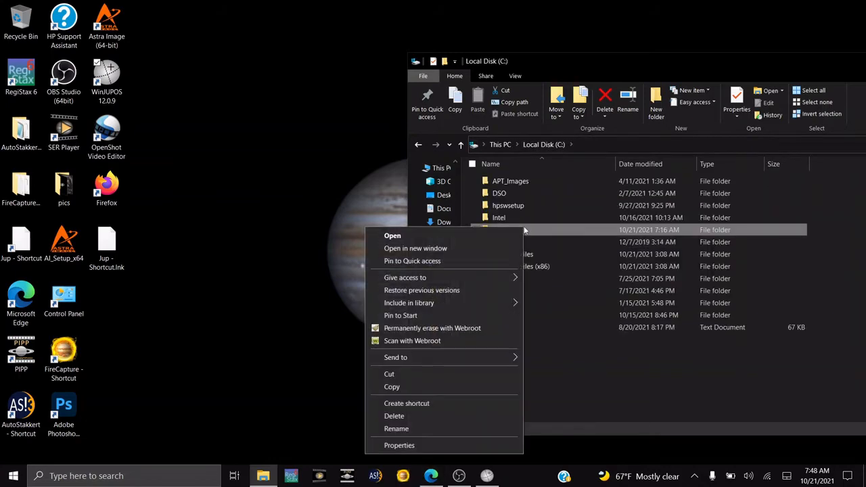
click(434, 403)
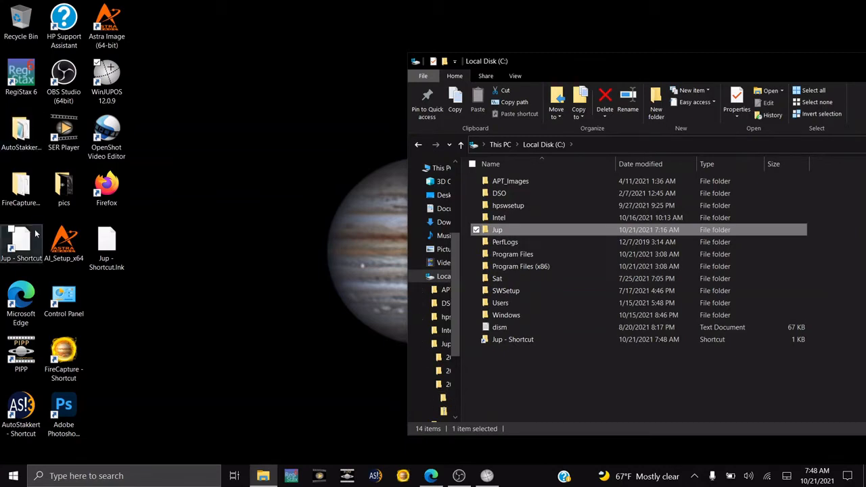
Step: Send Jup - Shortcut and Jup - Shortcut.lnk from the desktop to the Recycle Bin, and create another shortcut to the Jup folder
drag(36, 234, 20, 21)
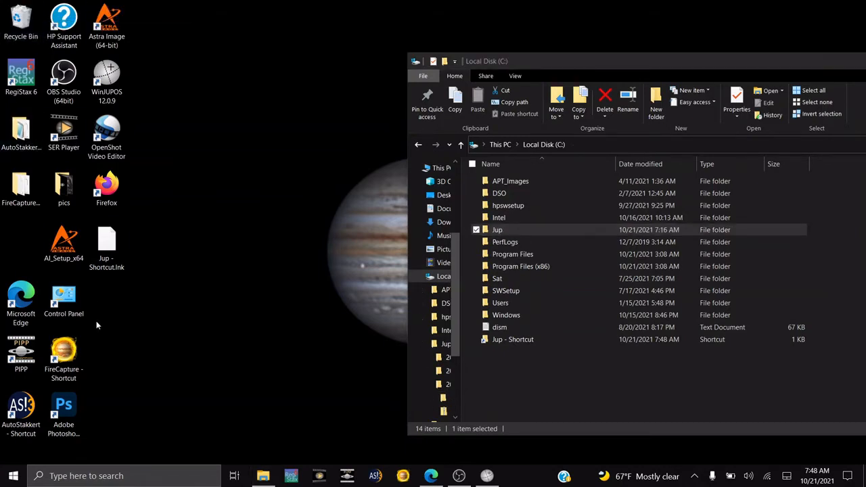
drag(106, 245, 26, 15)
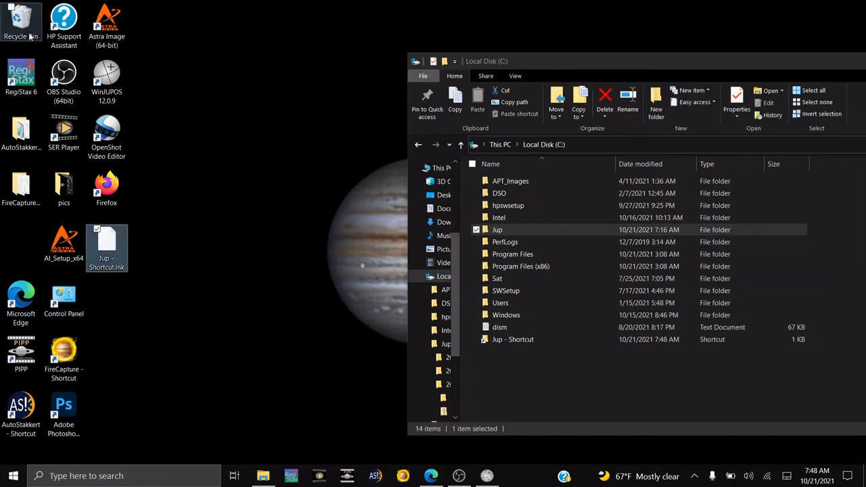
right_click(506, 231)
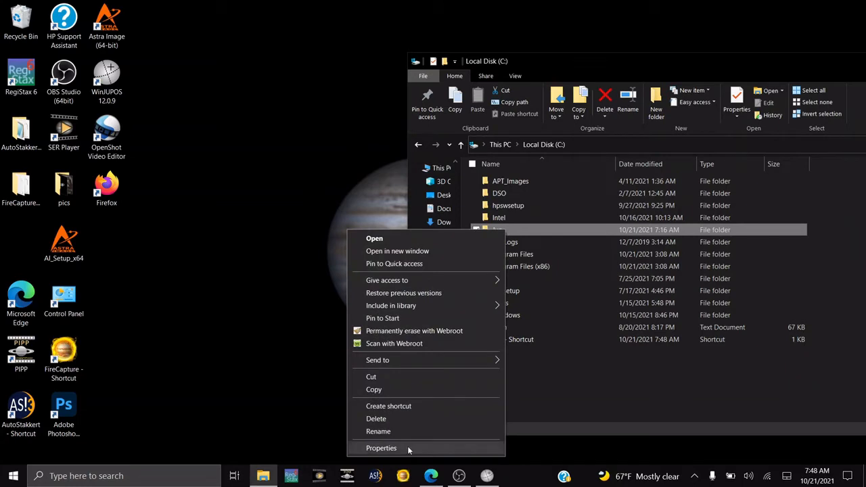
click(417, 405)
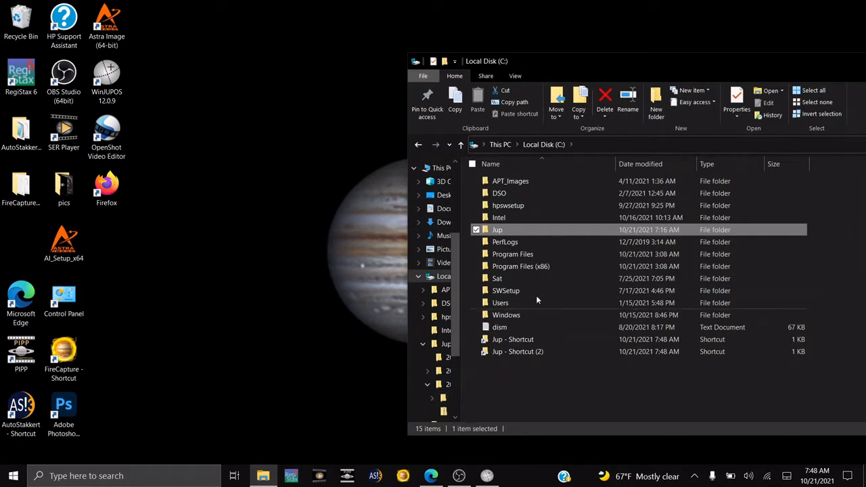
Step: Look inside the Jup folder, return to Local Disk (C:), and move the Jup folder itself to the desktop
double_click(508, 230)
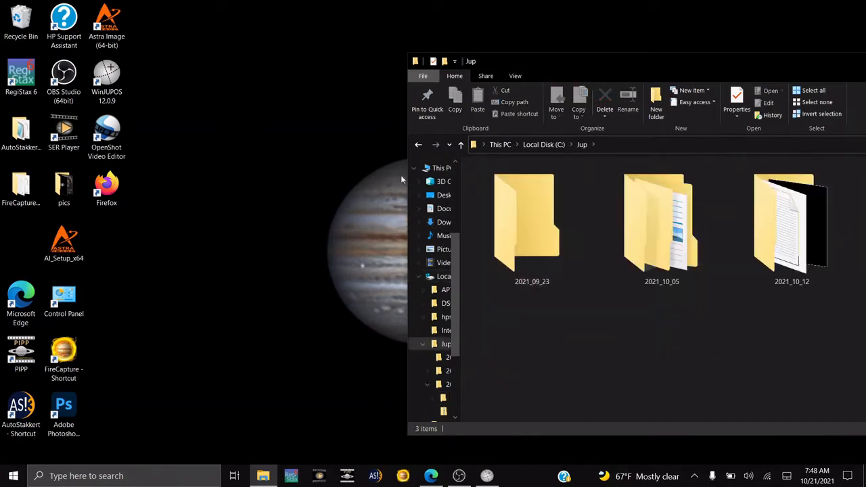
click(460, 144)
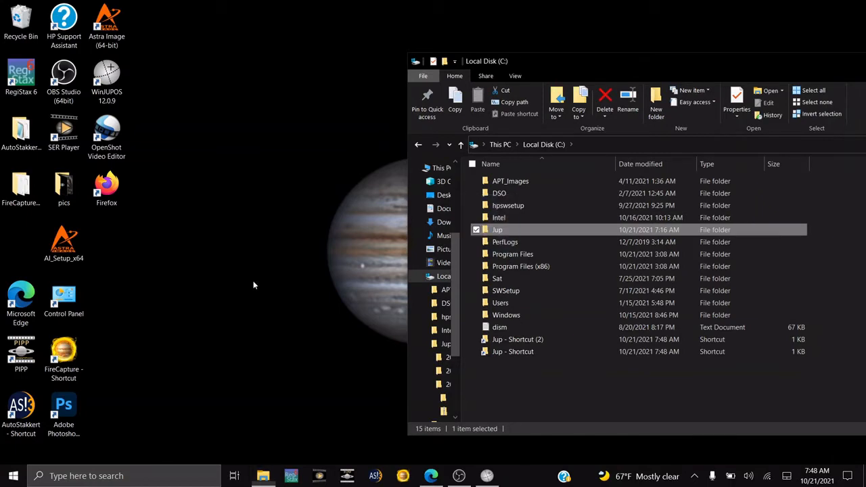
click(277, 289)
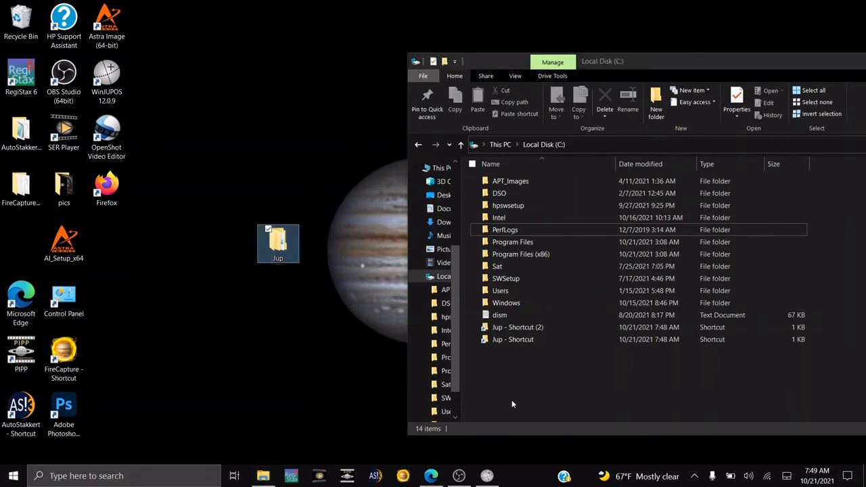
Step: Return the Jup folder to Local Disk (C:), move Jup - Shortcut (2) to the desktop, and close the File Explorer window
drag(511, 403, 23, 237)
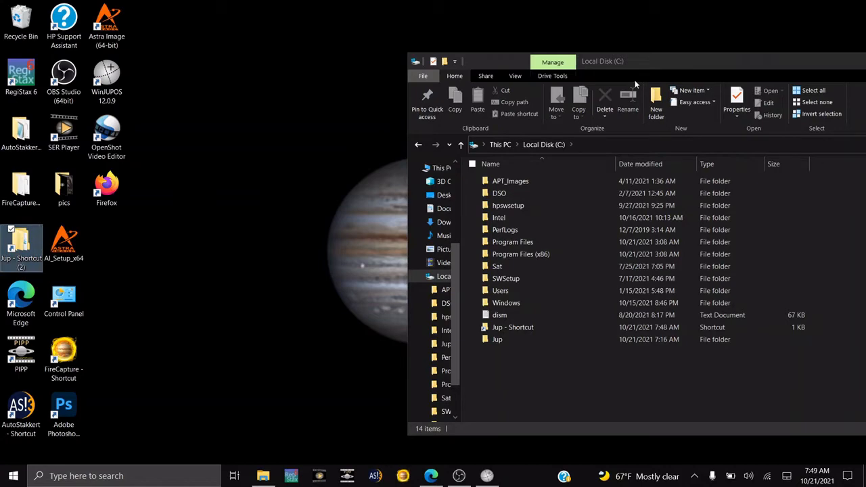
click(537, 33)
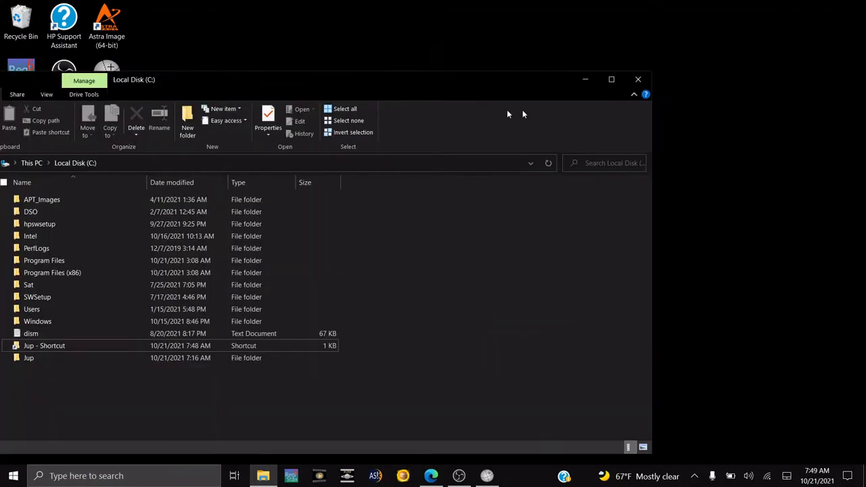
click(646, 83)
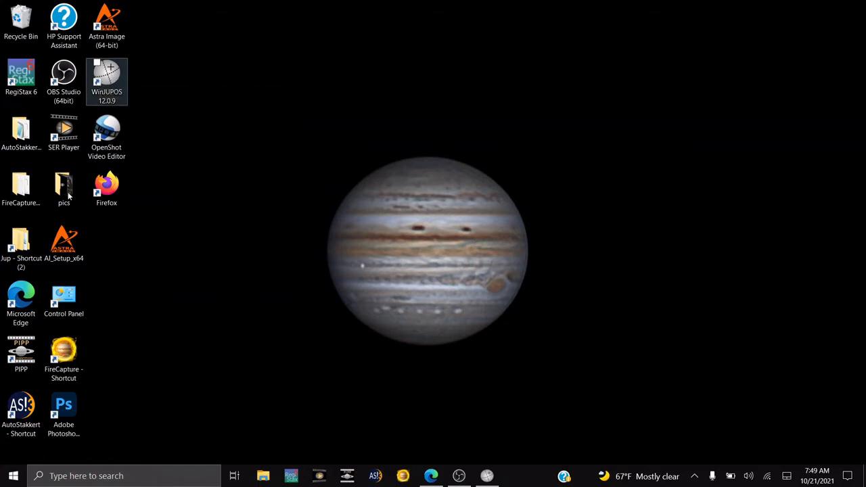
Step: Restore Jup - Shortcut.lnk from the Recycle Bin to the desktop, and send it back to the Recycle Bin
click(24, 22)
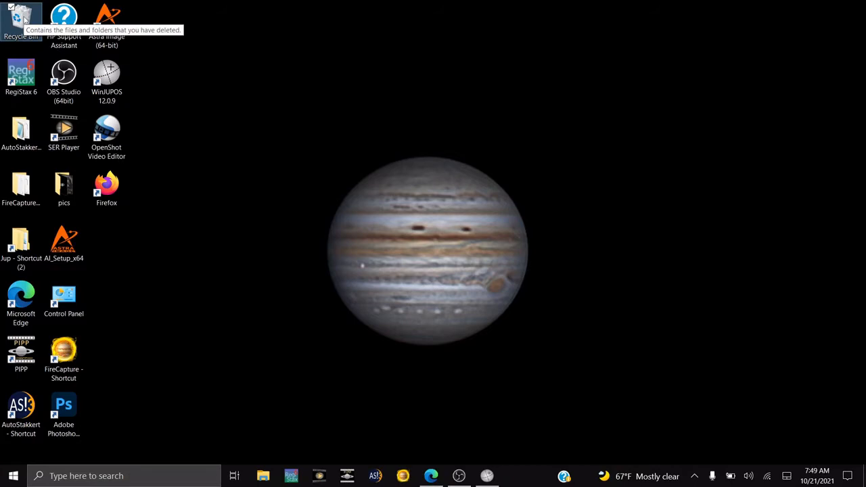
double_click(23, 22)
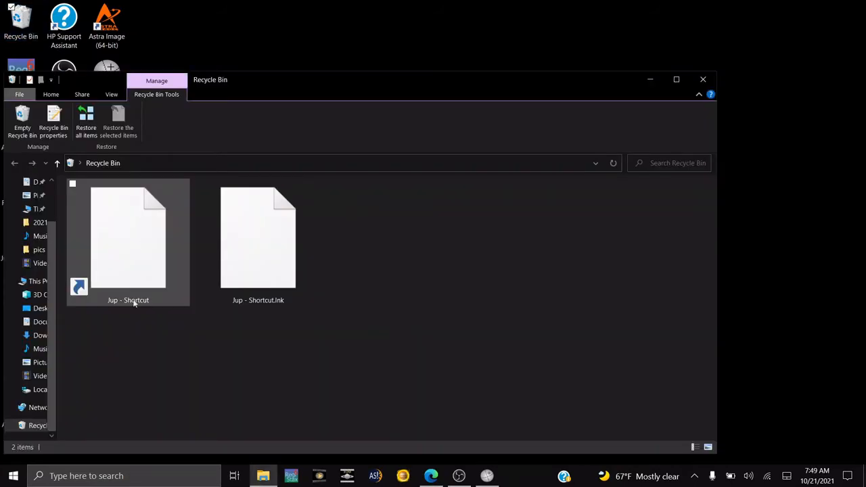
right_click(253, 245)
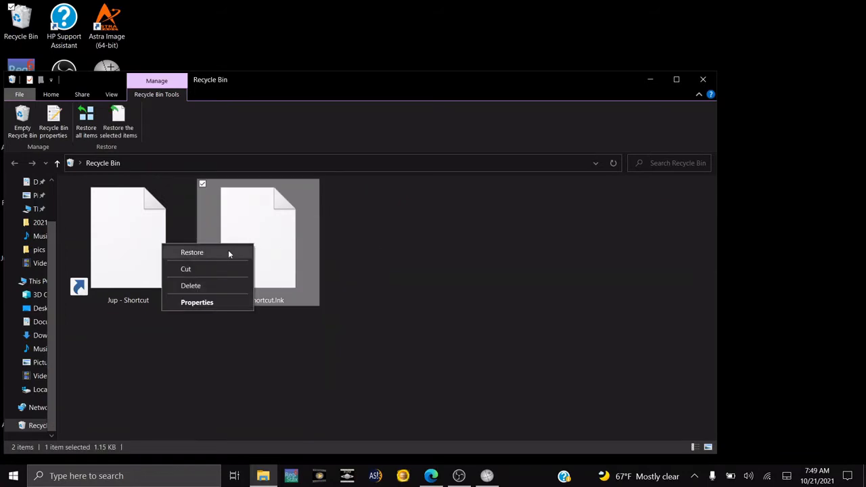
click(228, 249)
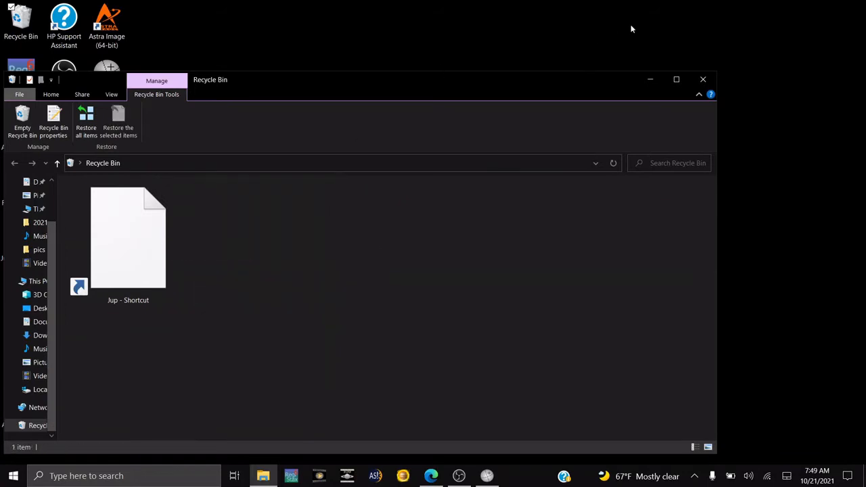
click(704, 80)
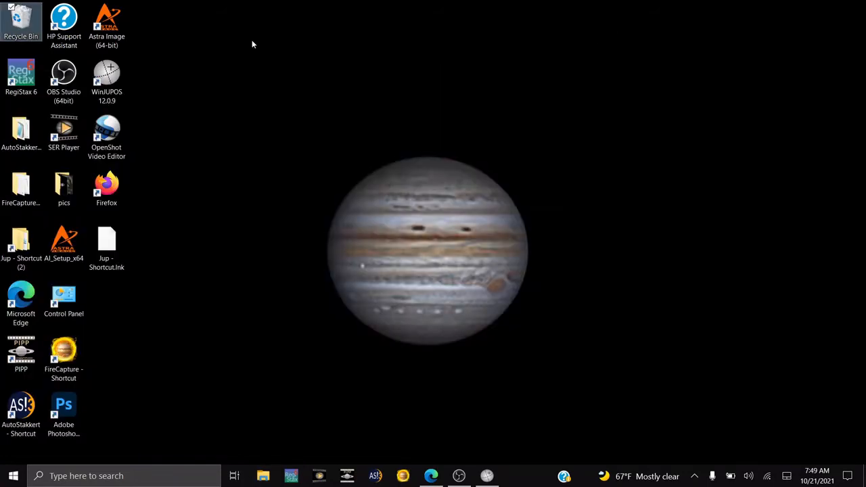
click(252, 43)
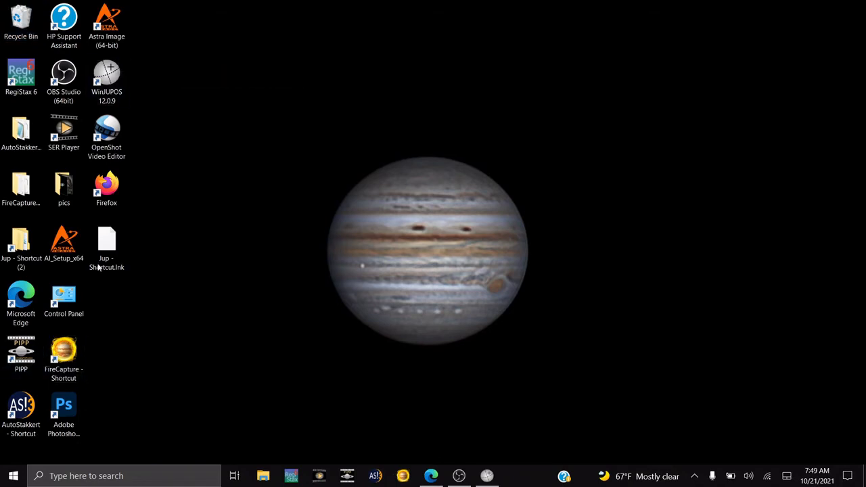
drag(107, 246, 6, 24)
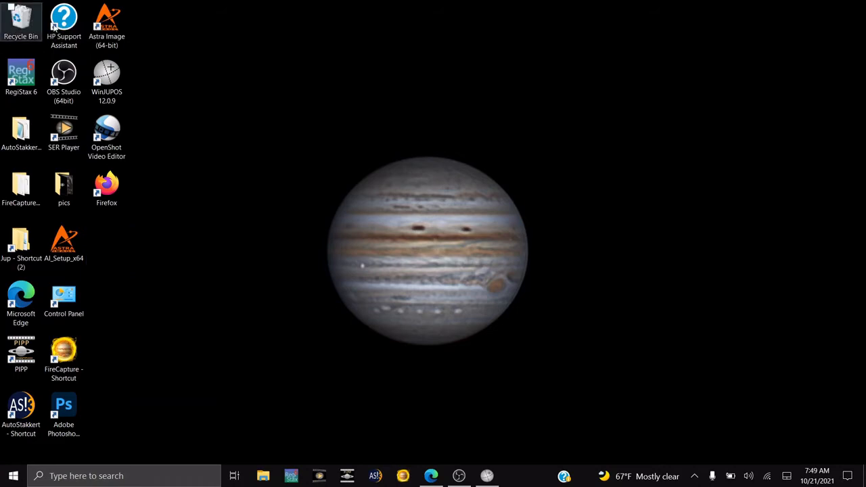
click(106, 75)
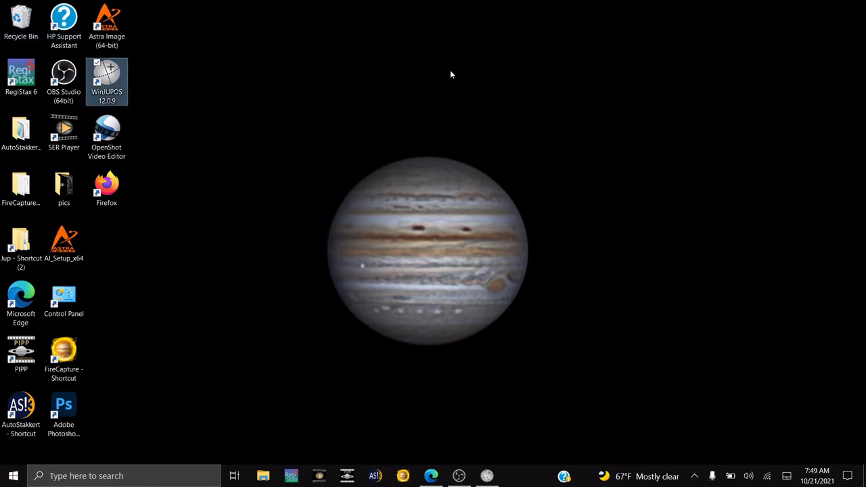
double_click(118, 80)
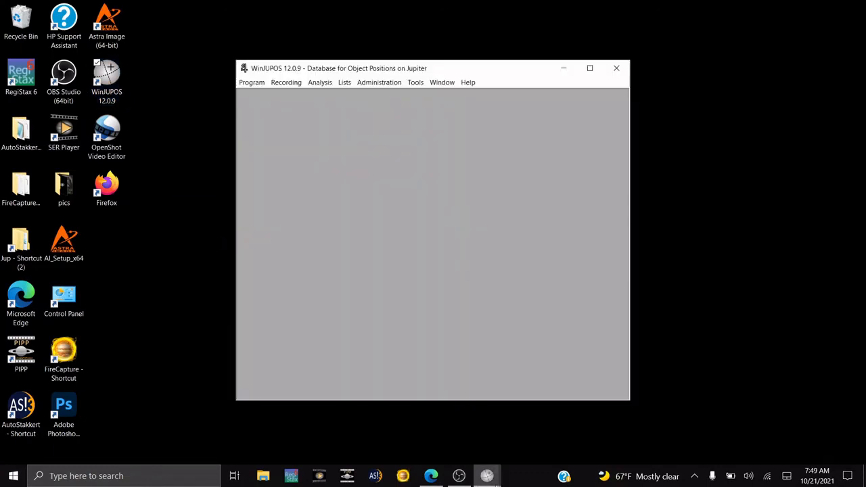
mouse_move(495, 477)
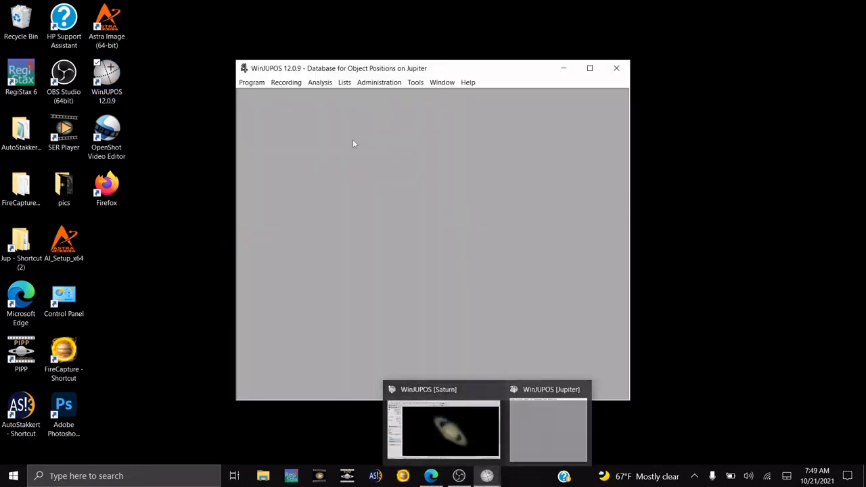
click(616, 69)
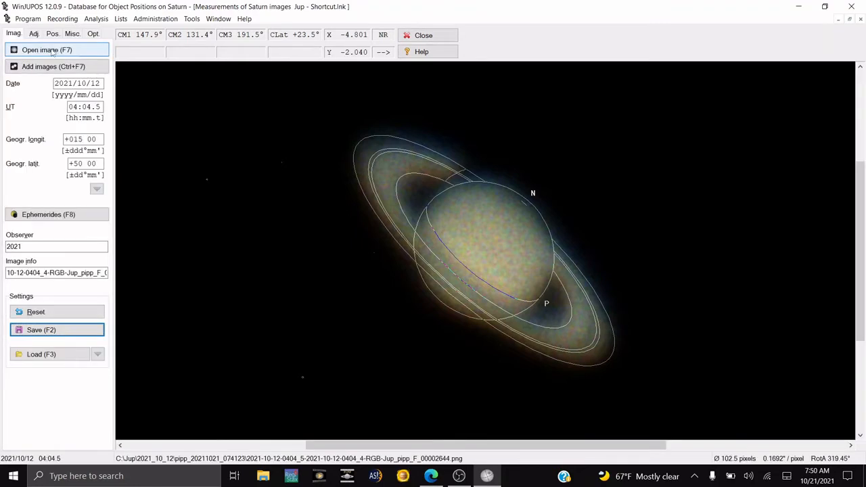
Step: Save the Saturn image measurement settings to the desktop under the suggested image-based file name, and close WinJUPOS
click(68, 334)
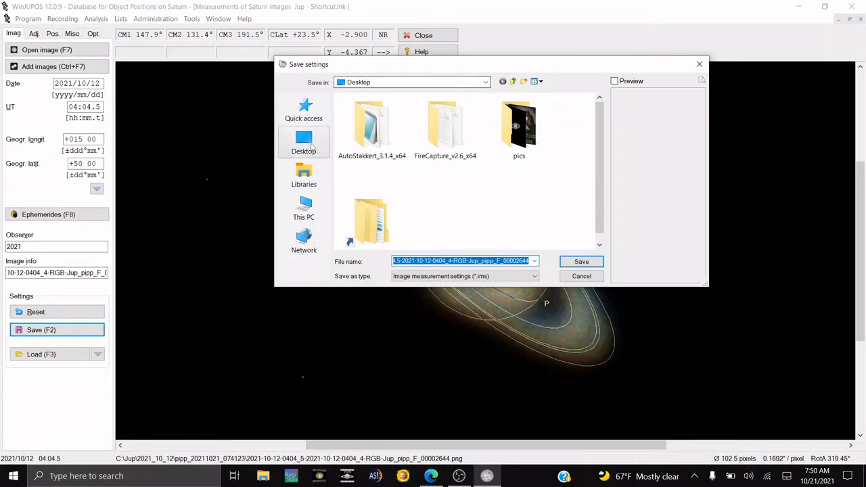
click(311, 144)
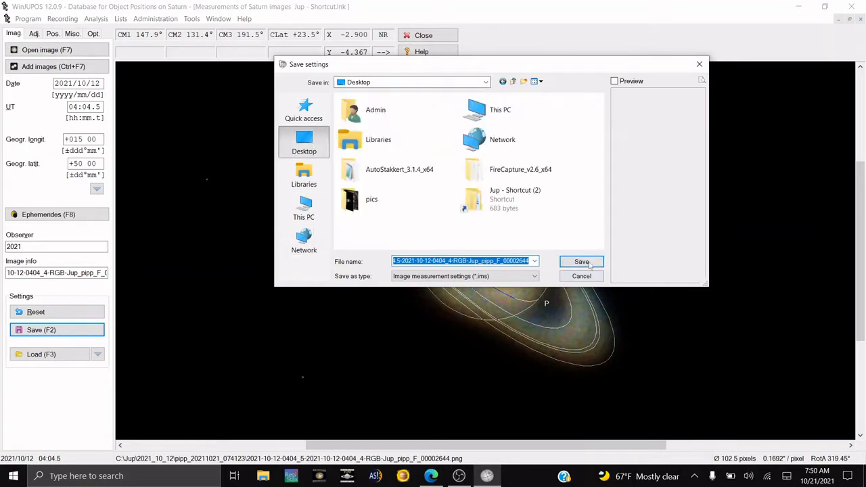
click(583, 262)
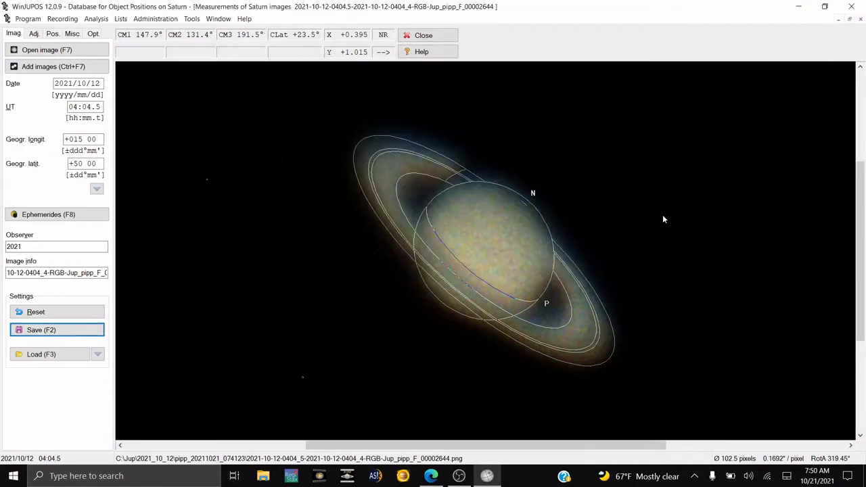
click(851, 6)
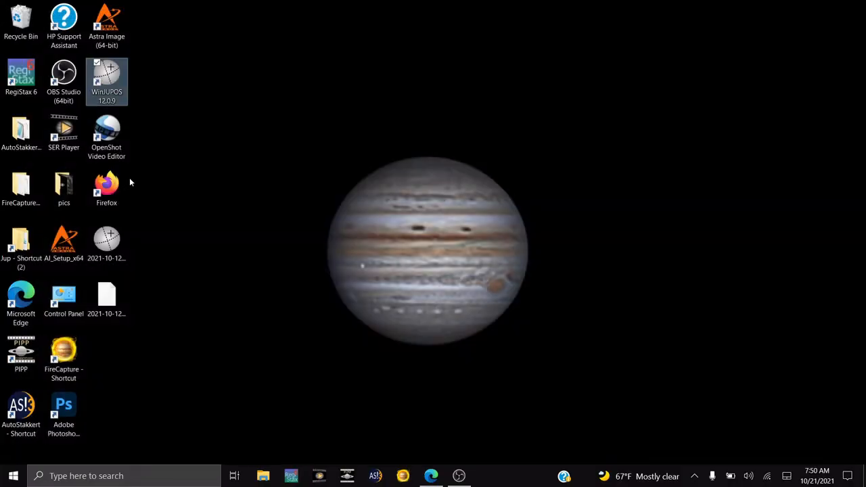
click(292, 230)
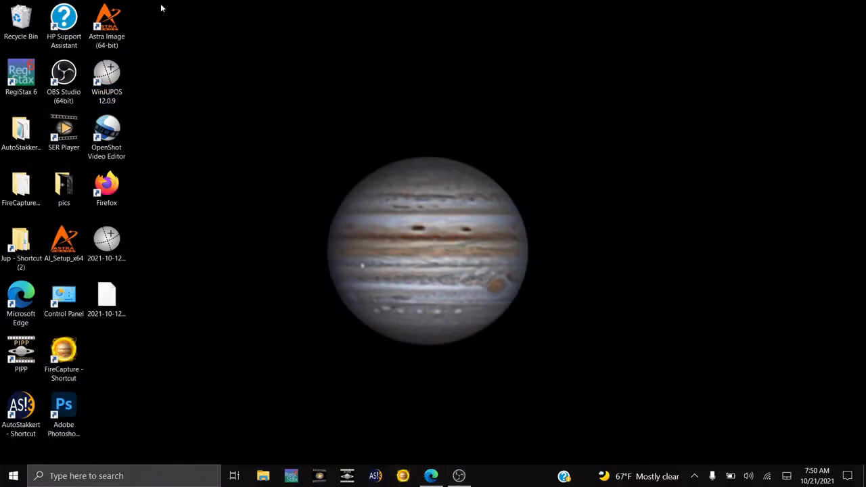
Step: Restart WinJUPOS and open the De-rotation of video streams tool
click(117, 83)
double_click(117, 82)
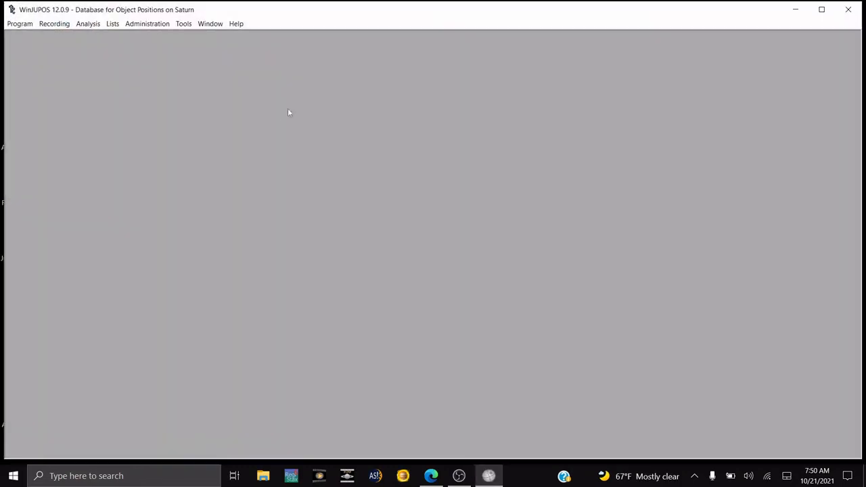
click(183, 24)
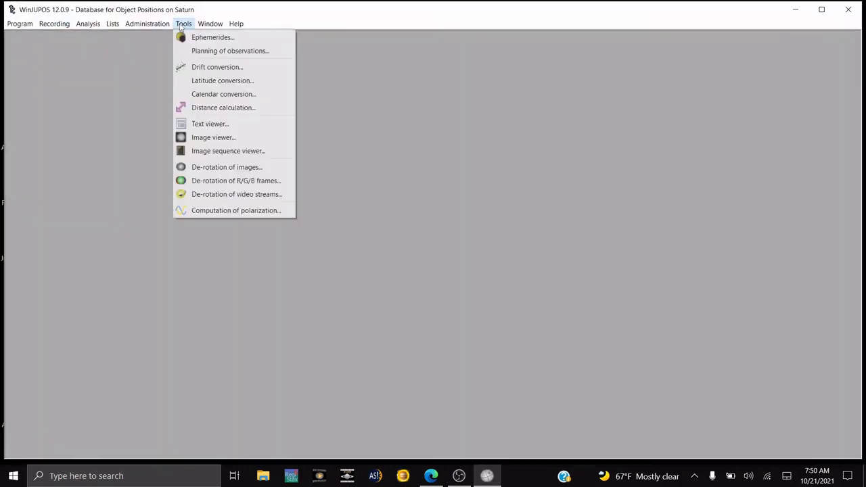
click(200, 195)
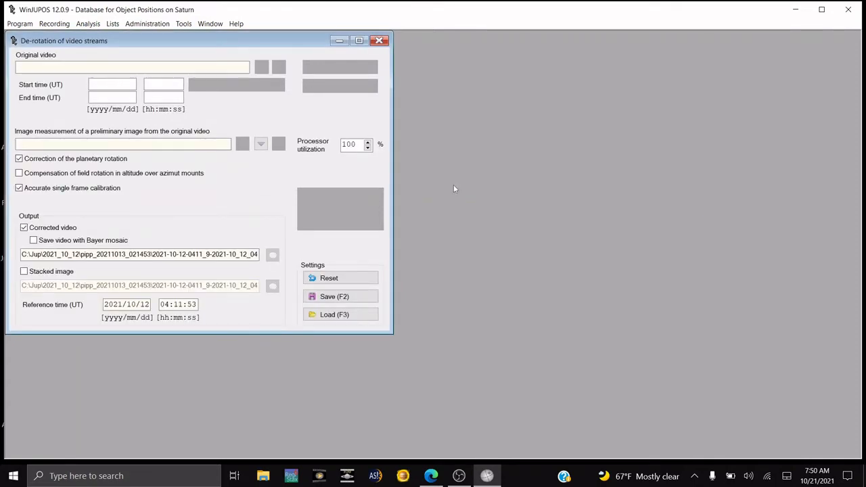
Step: Load the SER video from the Jup shortcut's 2021_10_12\pipp_20211021_074123 folder as the original video
click(261, 66)
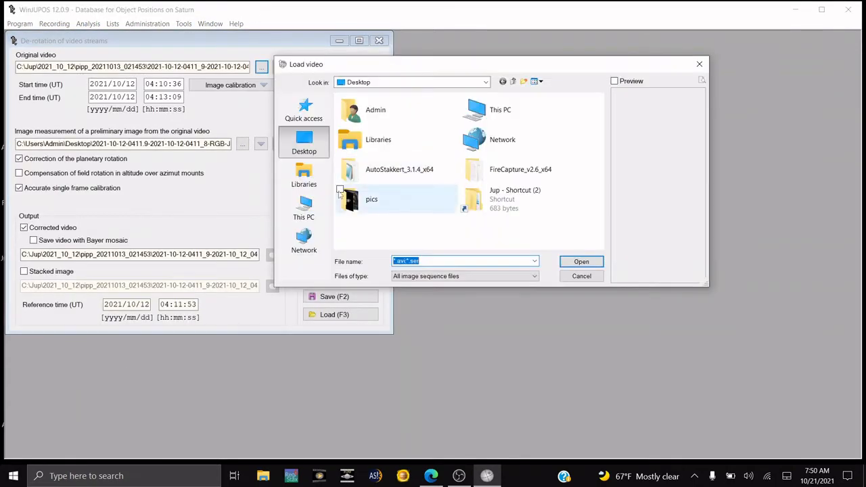
click(514, 203)
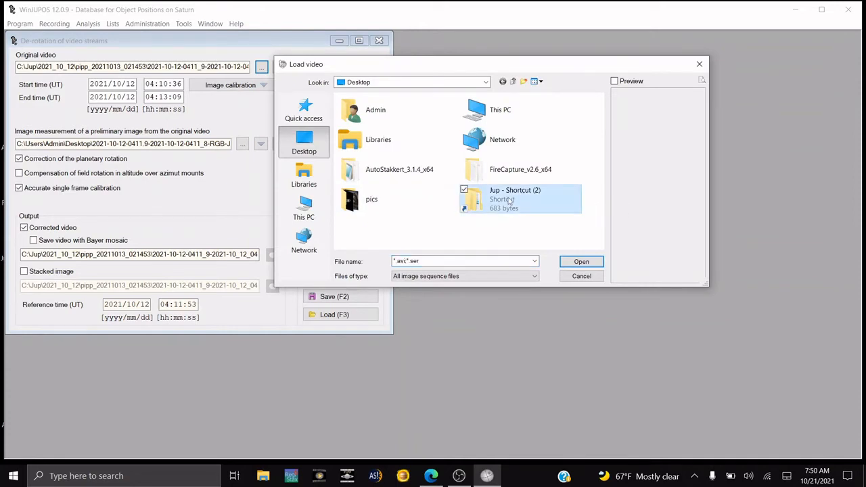
double_click(512, 203)
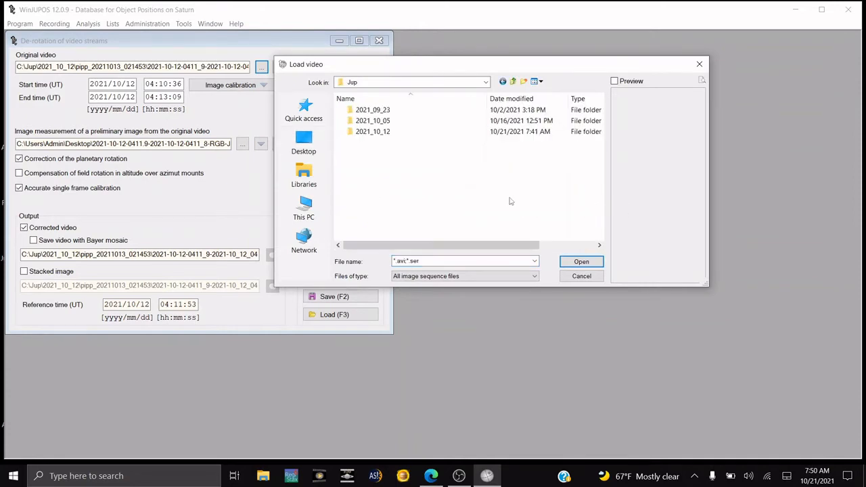
double_click(395, 132)
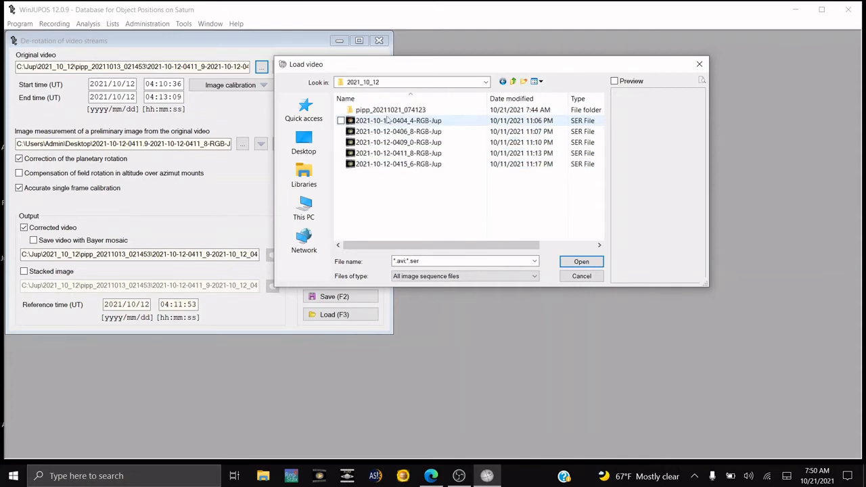
click(394, 108)
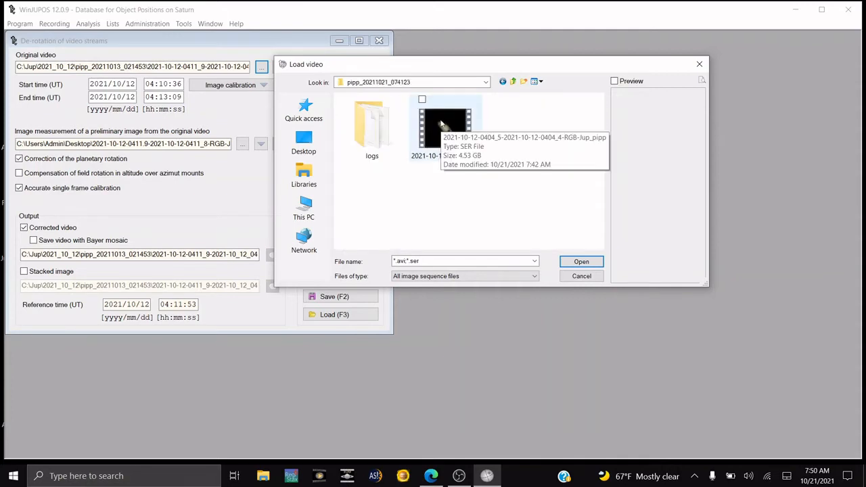
double_click(429, 124)
Step: Load the 2021-10-12-0404.5 image measurement settings from the desktop, and start the de-rotation of the video stream
click(242, 143)
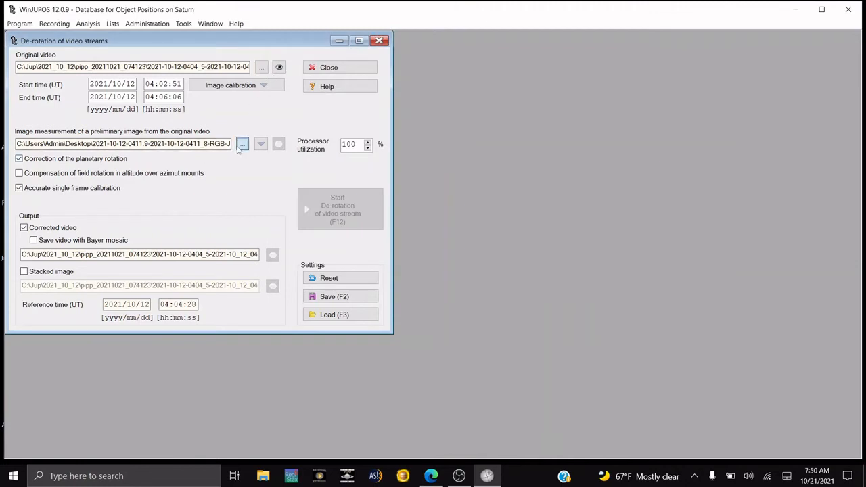
click(357, 208)
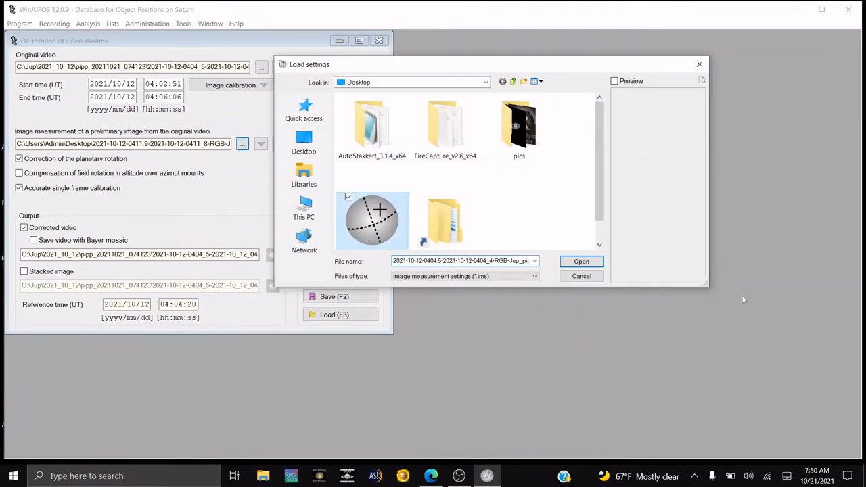
click(601, 261)
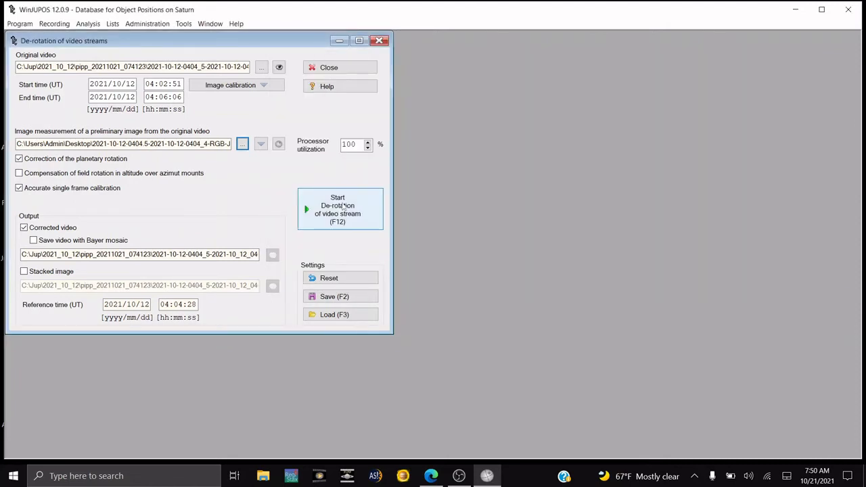
click(366, 211)
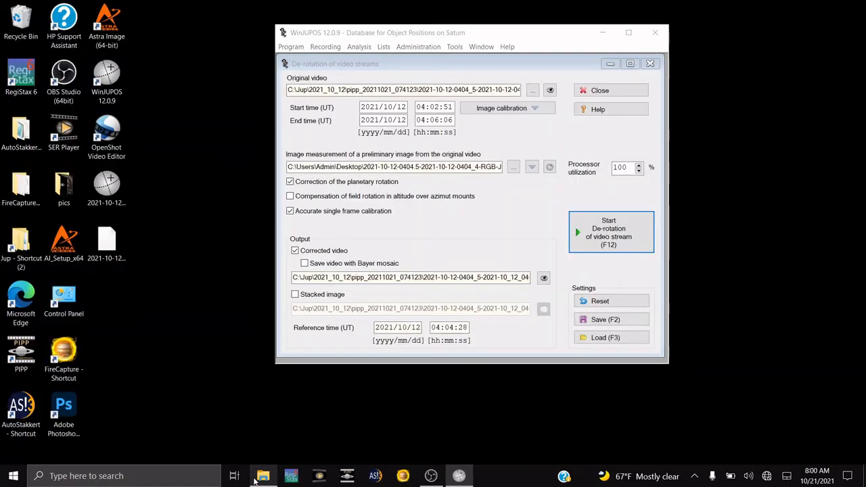
Step: Switch to File Explorer, open the pipp_20211021_074123 folder, and select the de-rotated SER file modified at 7:58 AM
click(258, 477)
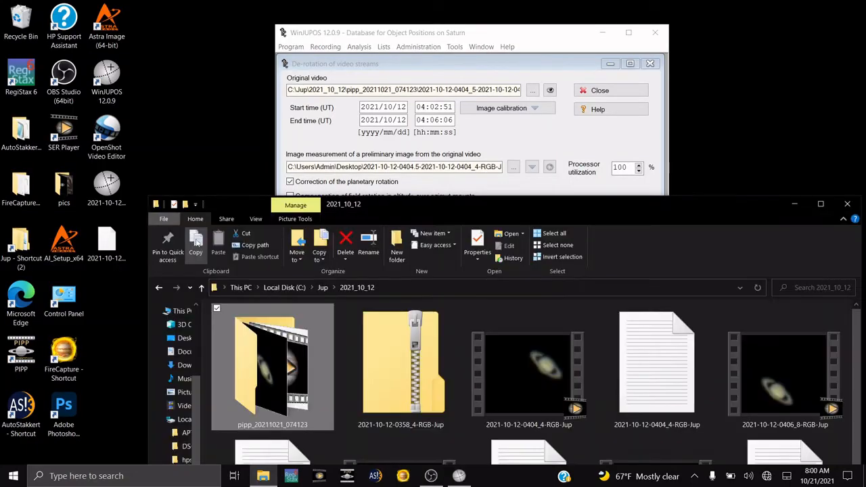
double_click(281, 395)
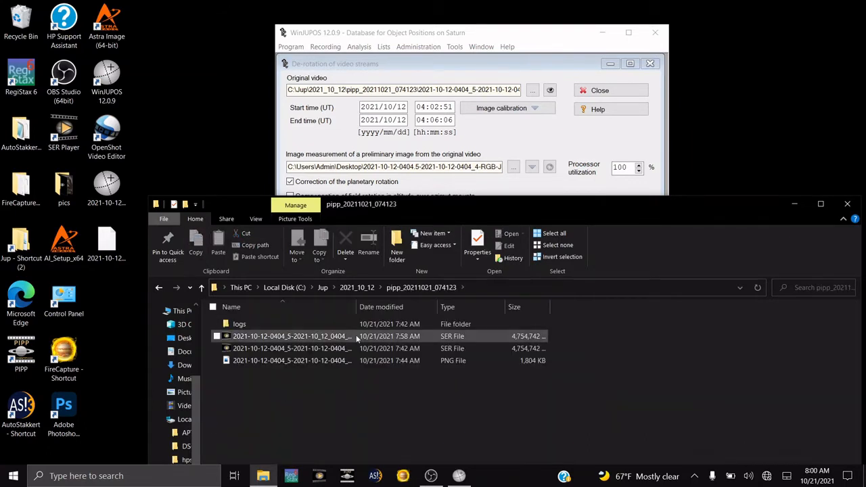
click(346, 336)
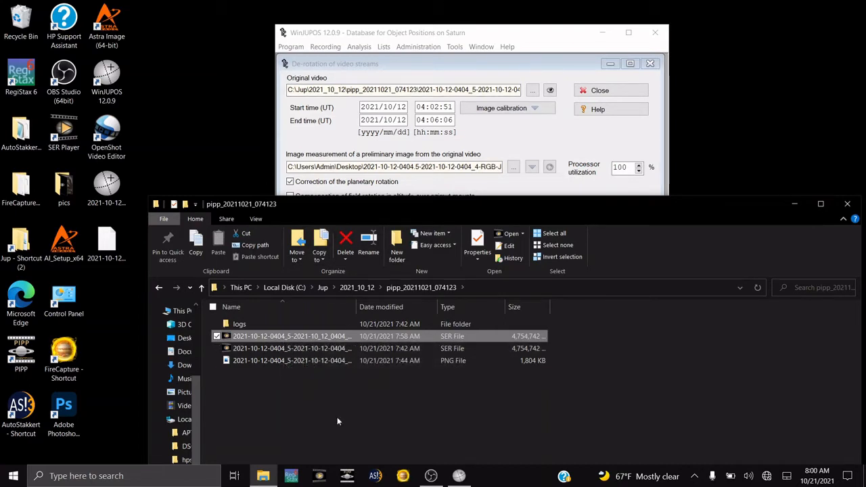
click(375, 476)
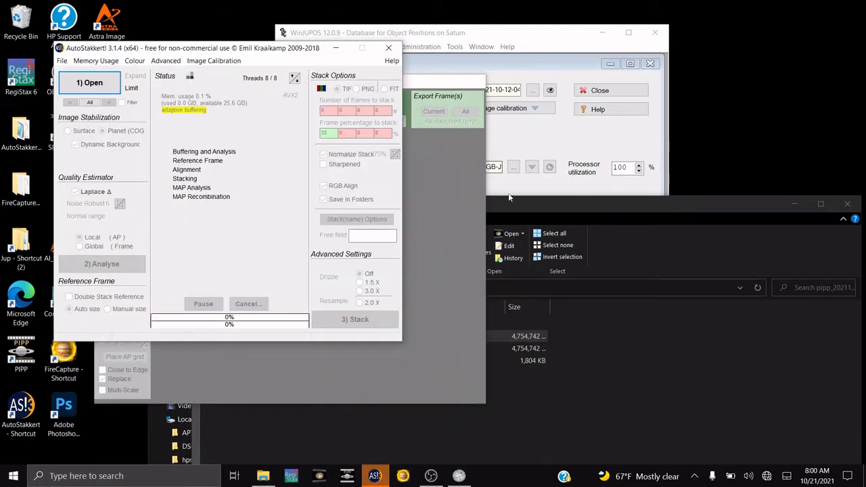
click(527, 206)
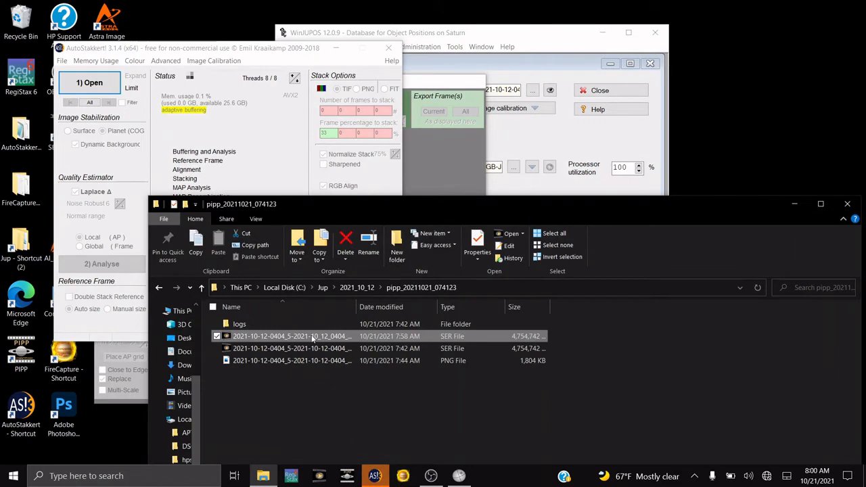
drag(313, 338, 228, 133)
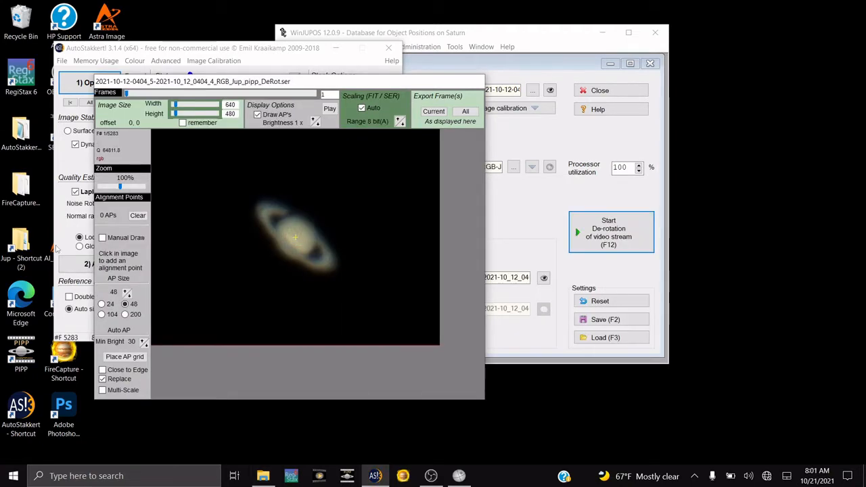
click(72, 264)
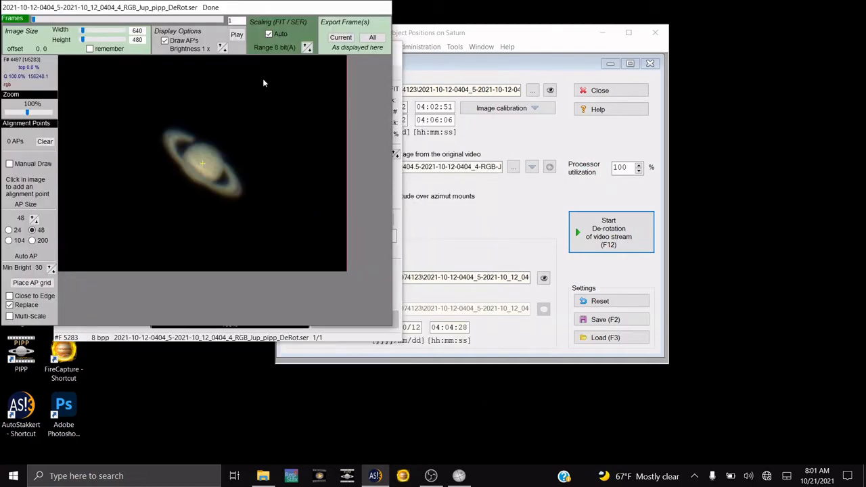
Step: Move the frame preview off the quality graph to check the analysis, and close AutoStakkert
drag(244, 16, 546, 62)
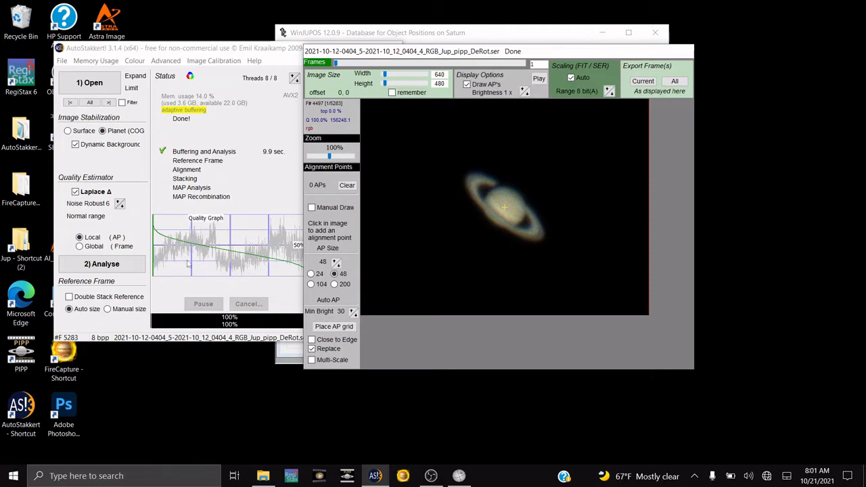
drag(421, 51, 360, 86)
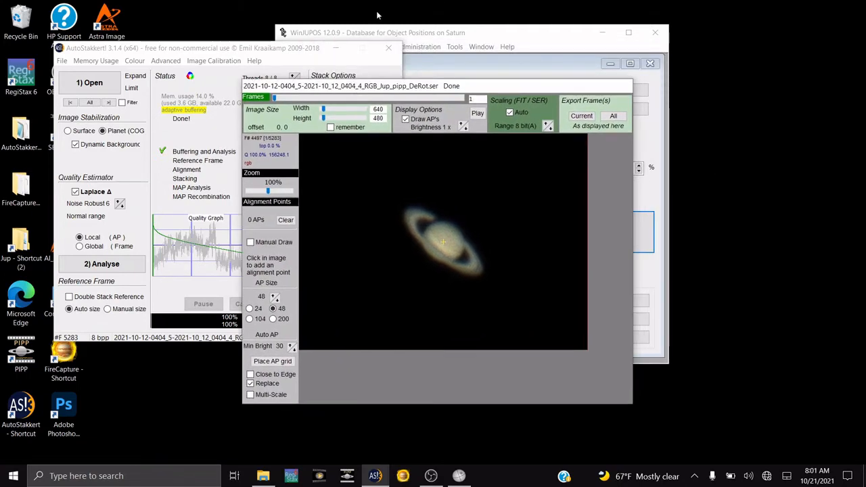
click(389, 48)
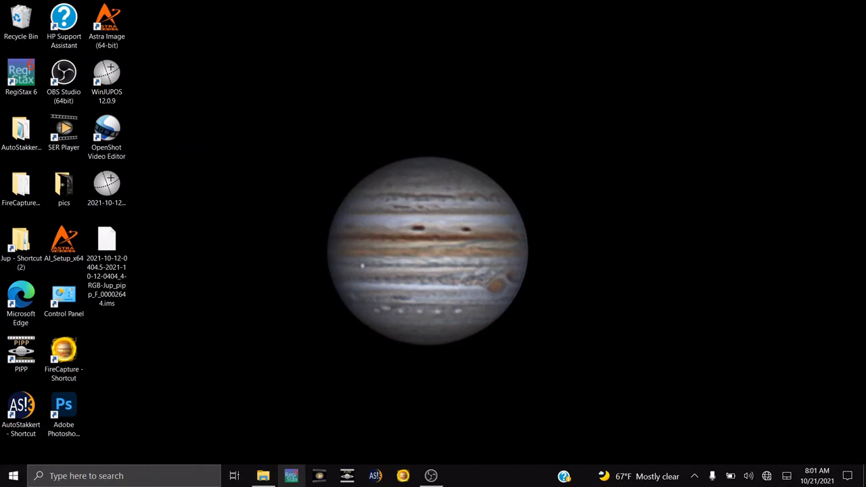
Step: Switch to File Explorer, go up to the 2021_10_12 folder, and look through its Saturn SER captures
click(264, 475)
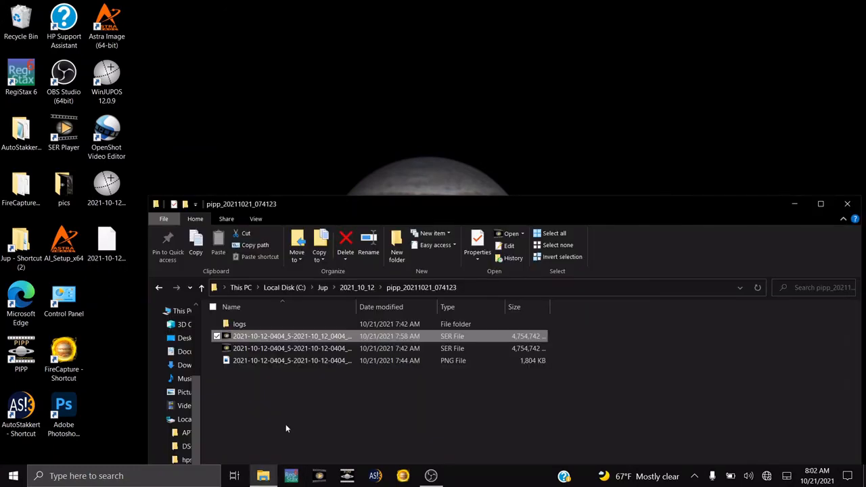
click(201, 287)
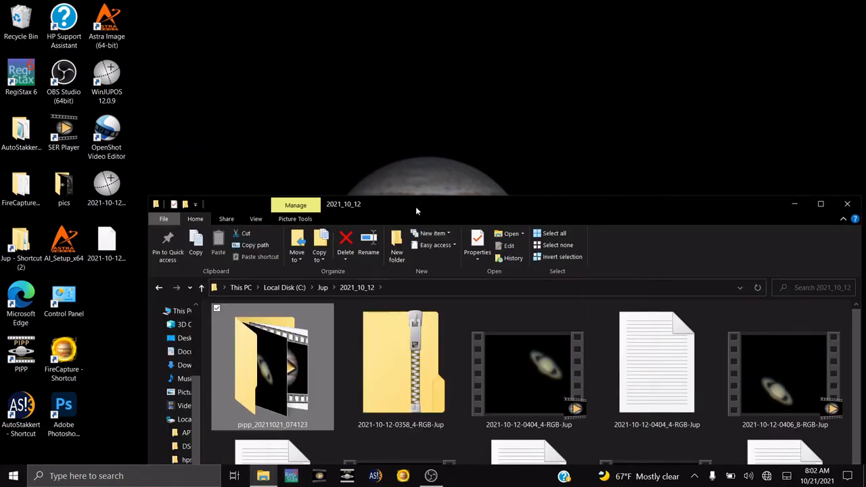
drag(485, 201, 379, 49)
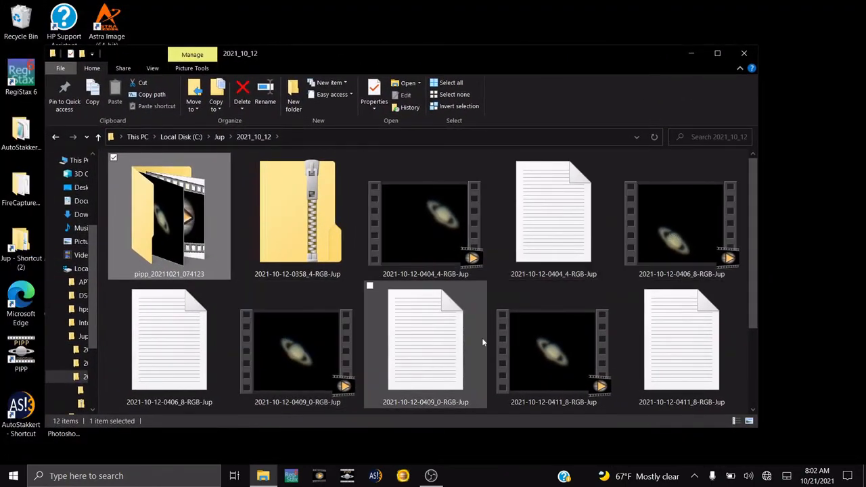
click(528, 344)
scroll(484, 323, down, 2)
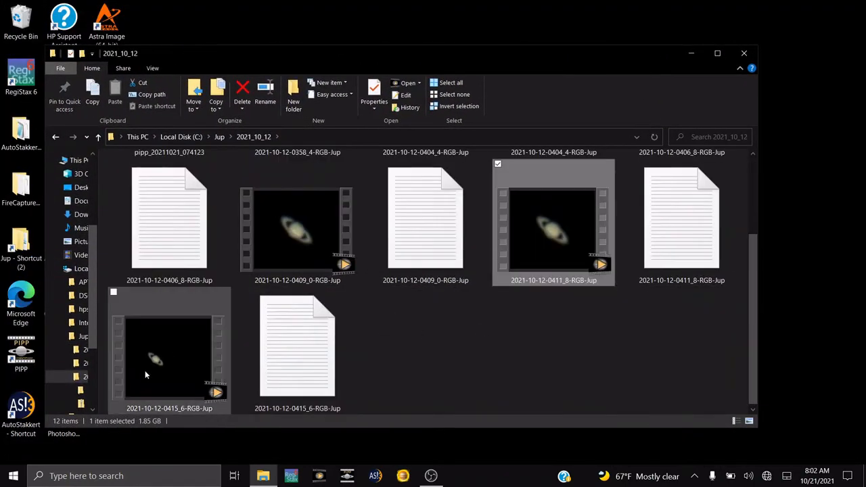
scroll(202, 324, up, 2)
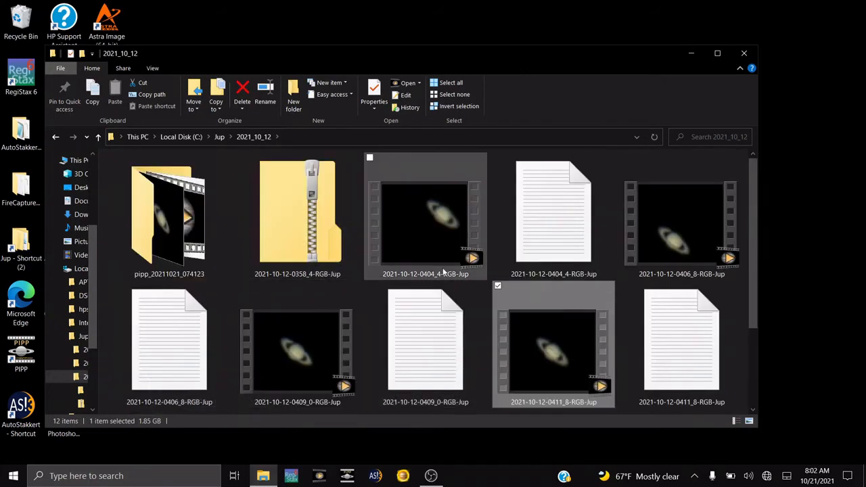
scroll(443, 270, down, 2)
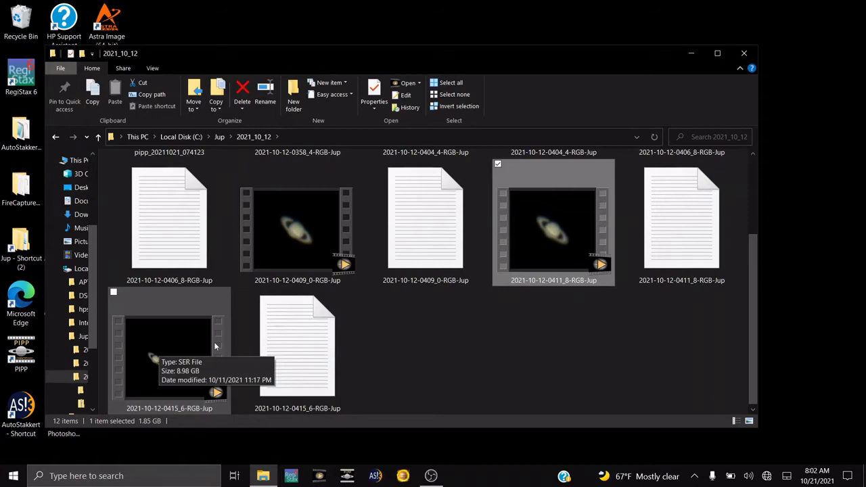
scroll(454, 245, up, 2)
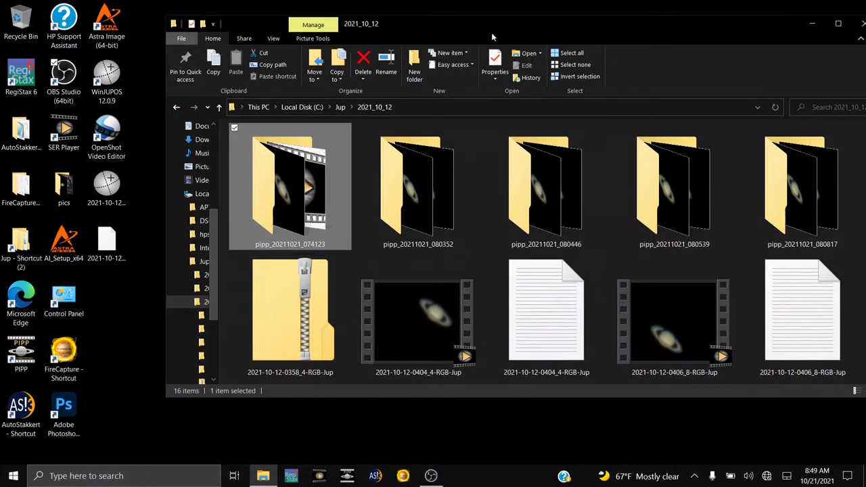
Step: Start PIPP and arrange its window with the 2021_10_12 folder so both can be reached
drag(493, 37, 413, 42)
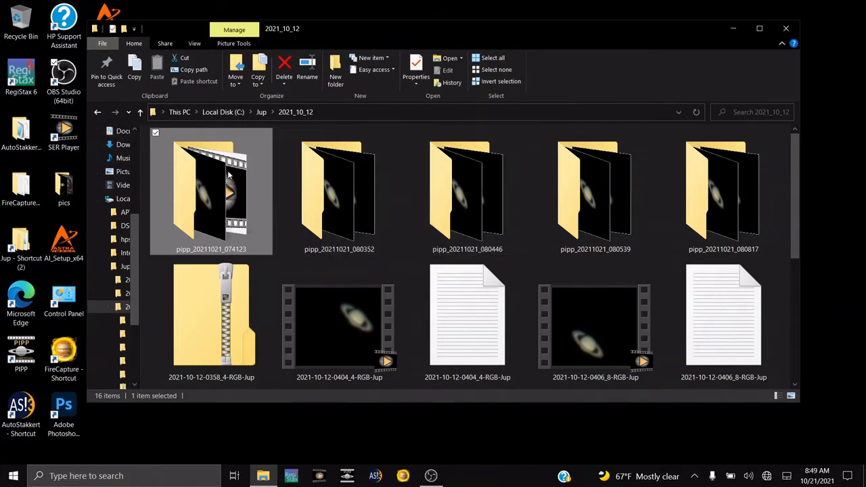
drag(436, 41, 458, 23)
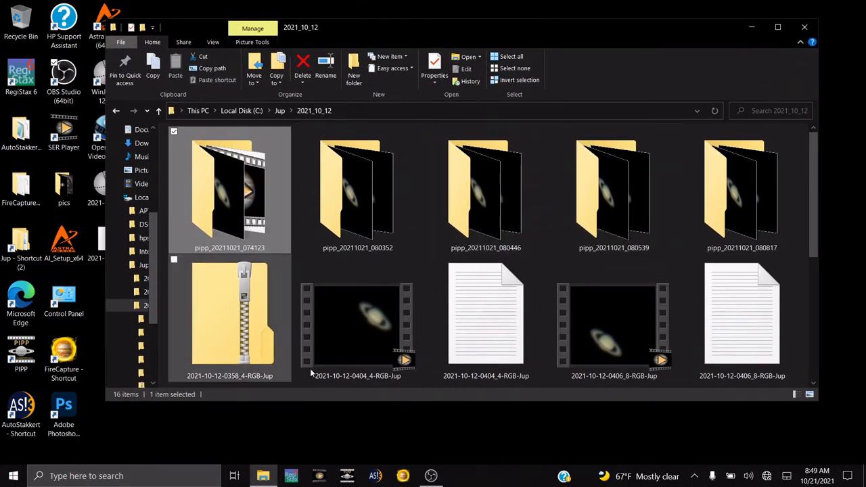
click(347, 475)
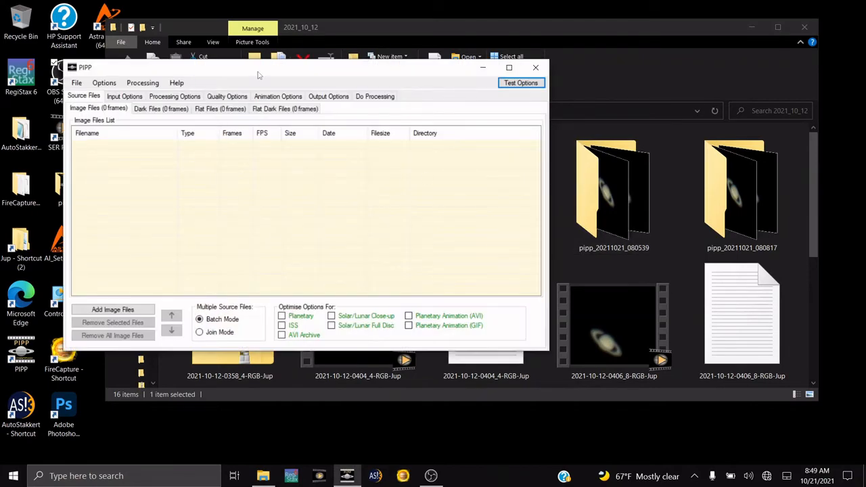
drag(258, 74, 303, 254)
double_click(252, 190)
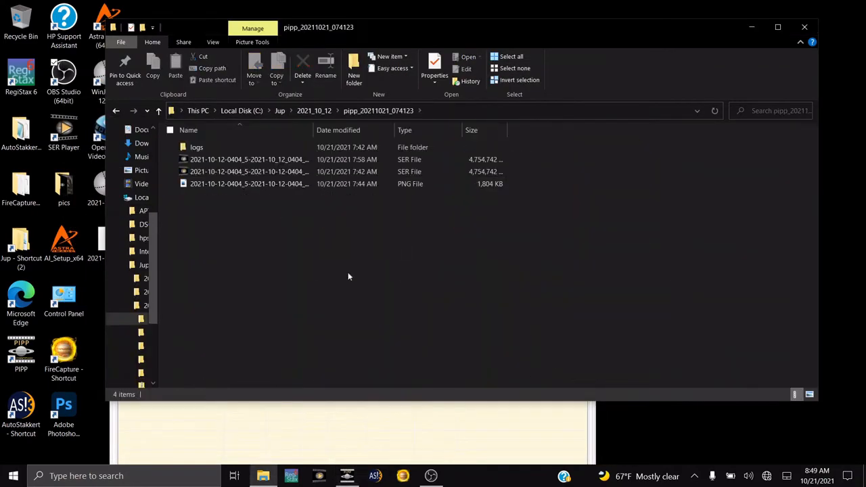
click(458, 437)
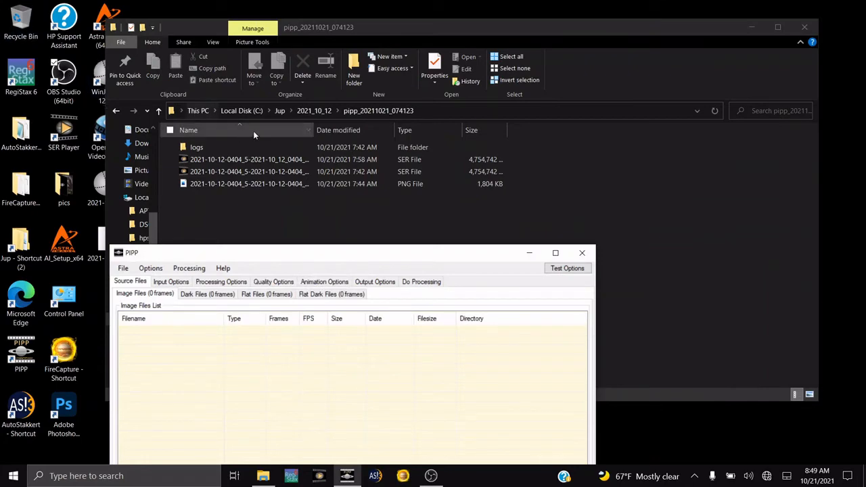
click(243, 160)
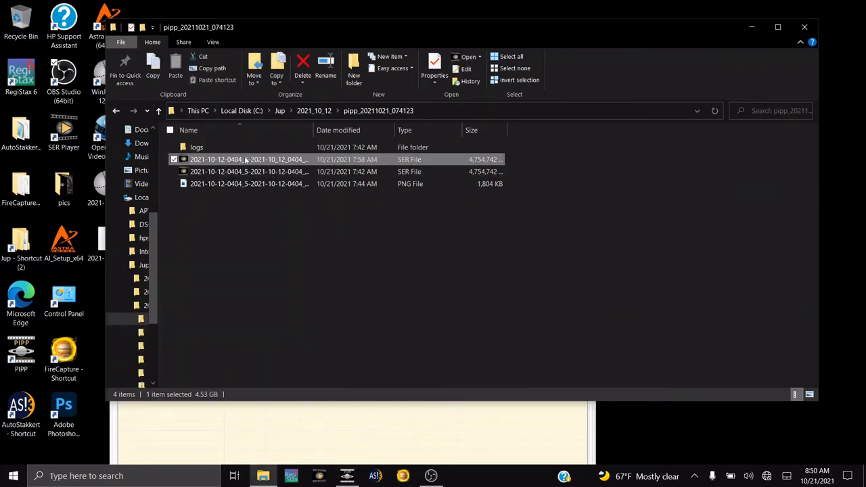
click(235, 418)
drag(287, 160, 334, 343)
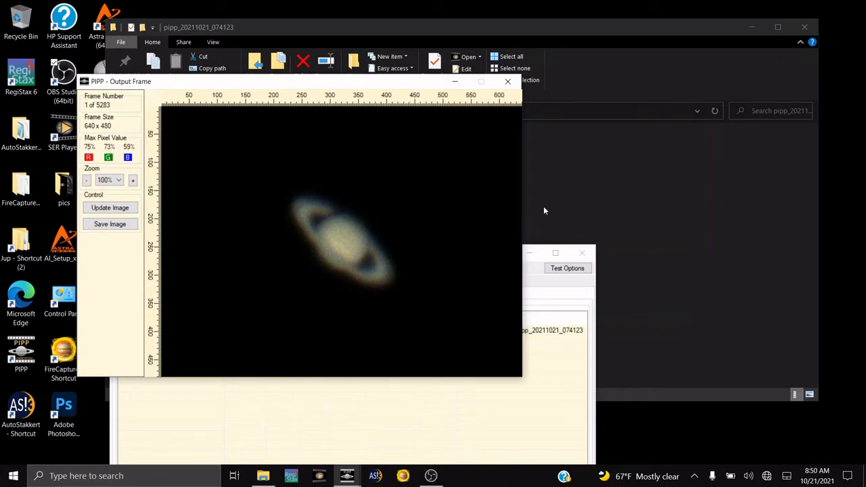
click(526, 245)
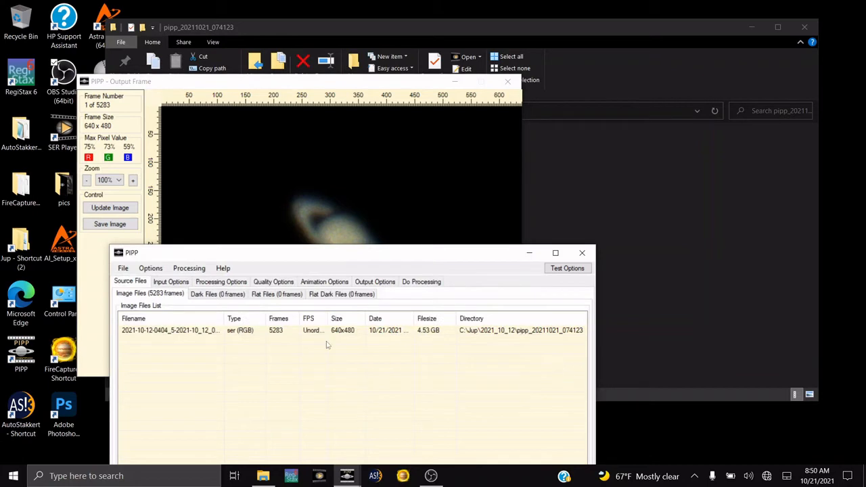
right_click(350, 330)
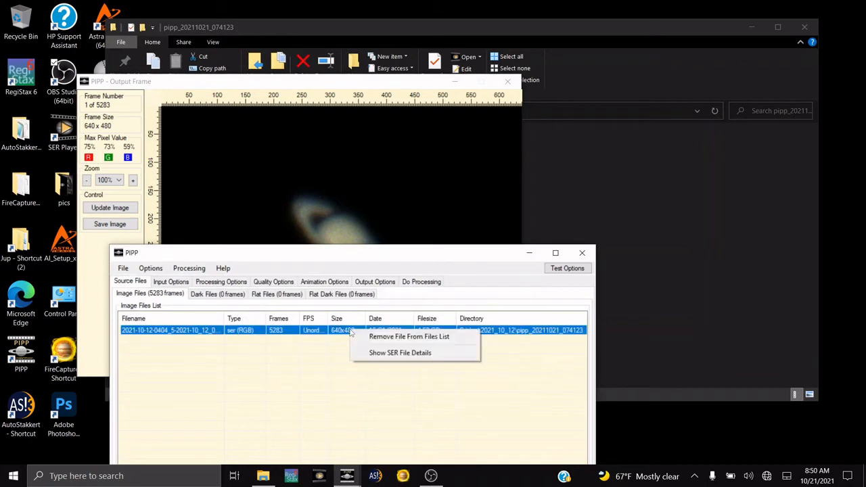
click(430, 337)
click(555, 27)
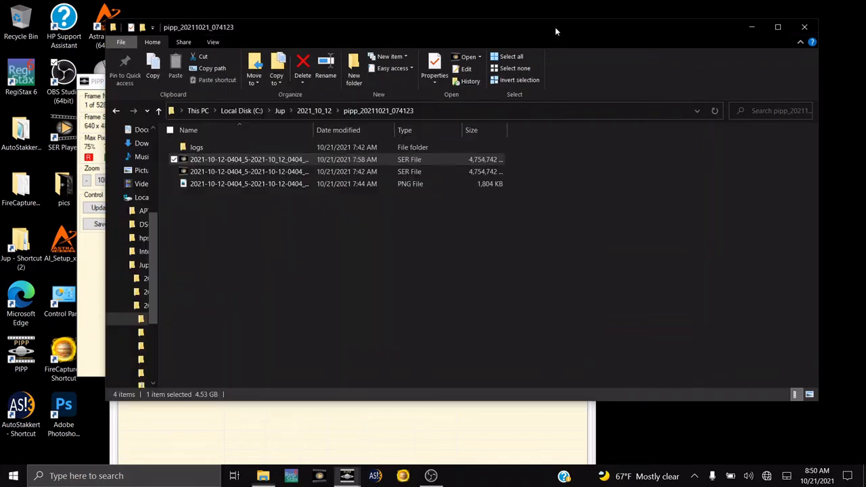
click(158, 111)
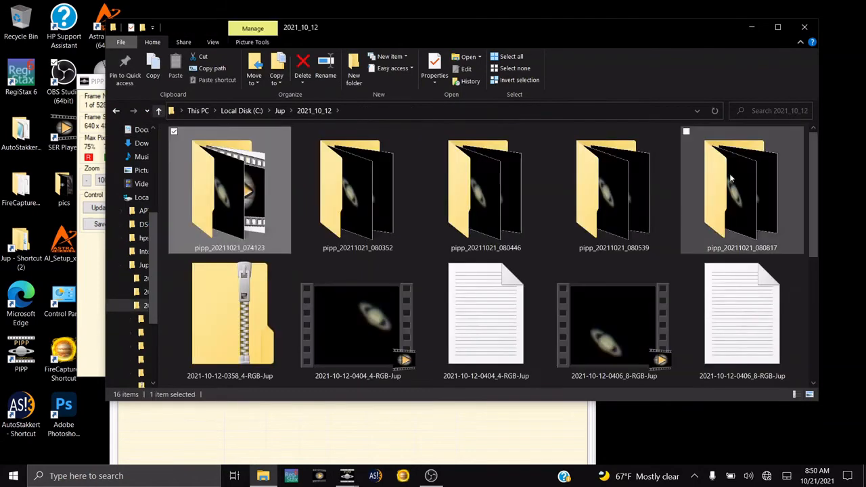
double_click(735, 187)
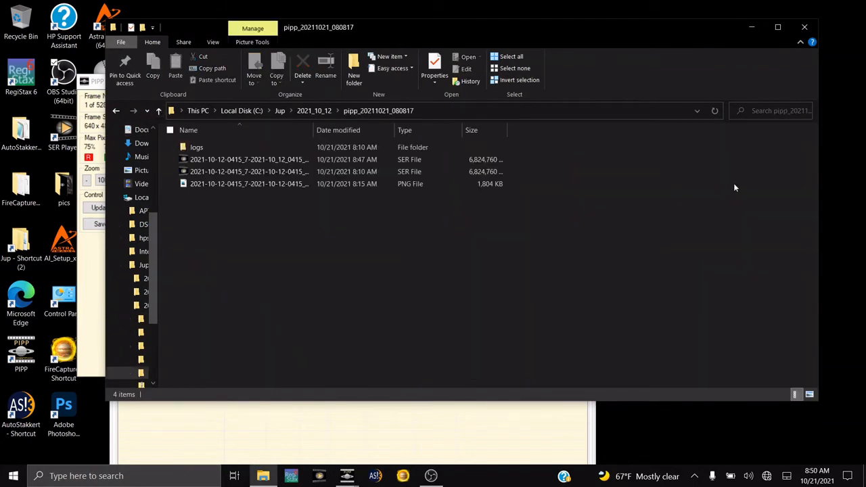
click(257, 159)
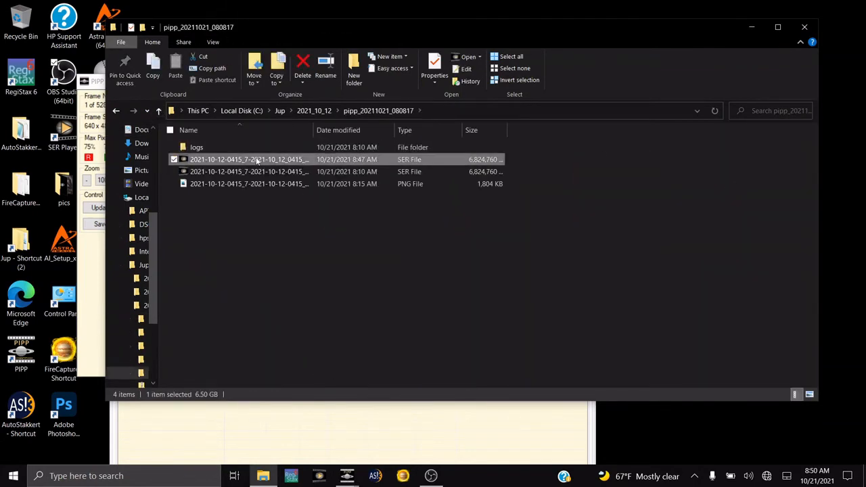
click(91, 349)
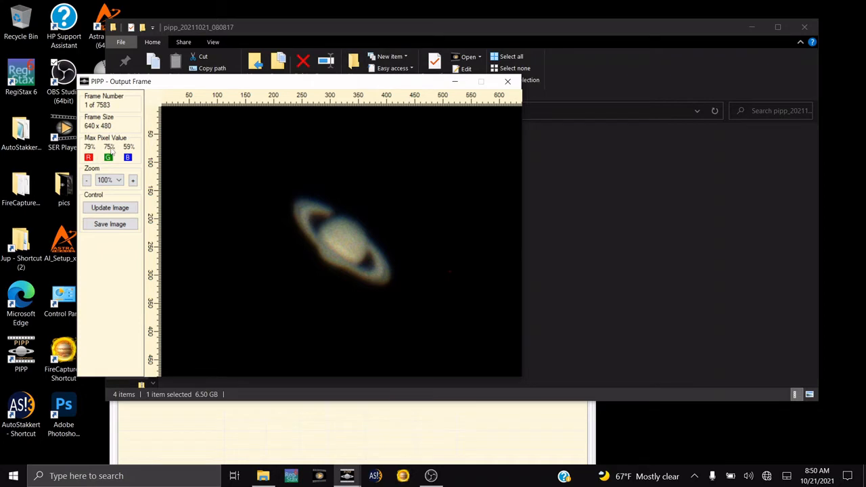
click(263, 27)
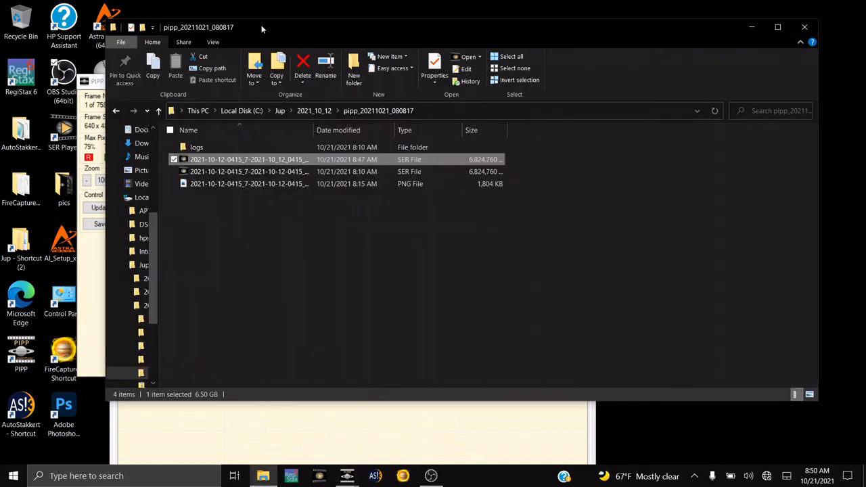
click(158, 112)
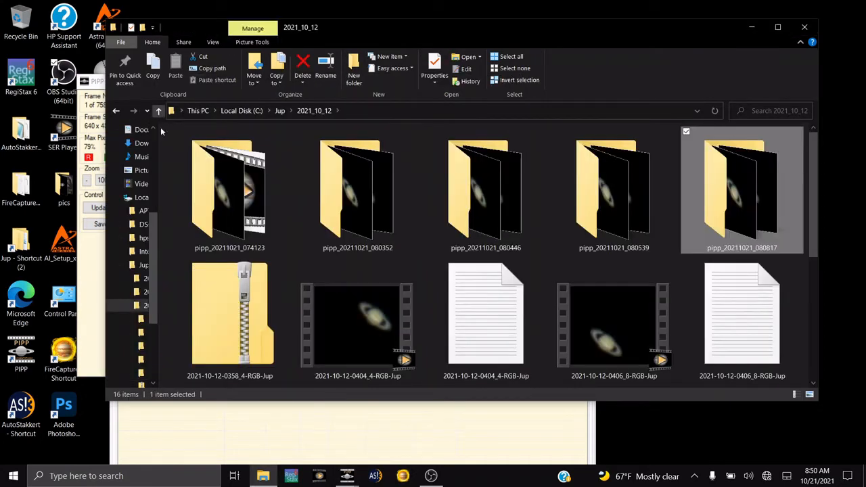
double_click(227, 199)
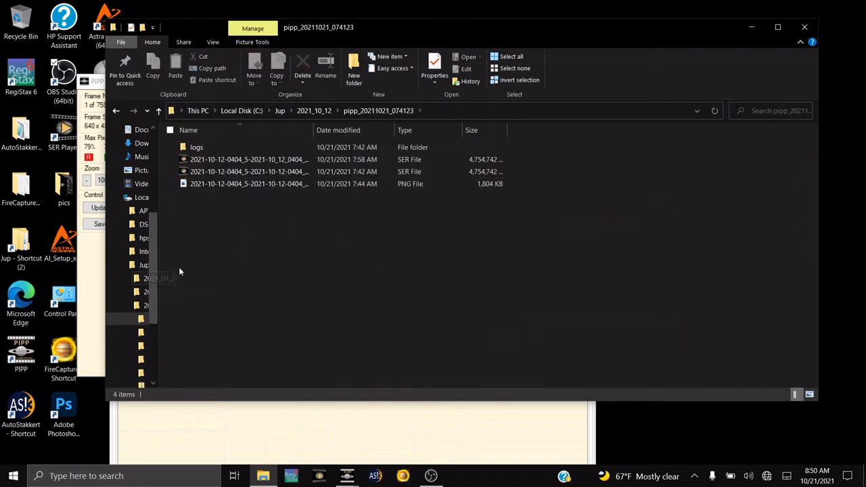
click(289, 452)
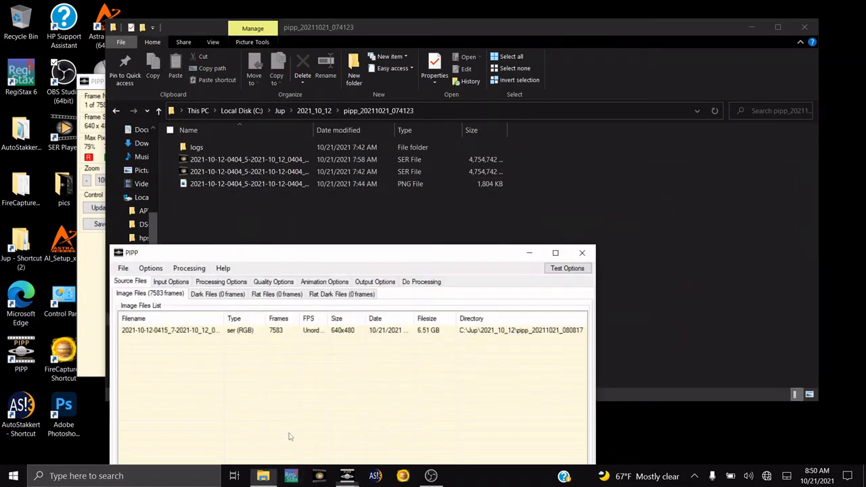
right_click(279, 332)
click(317, 336)
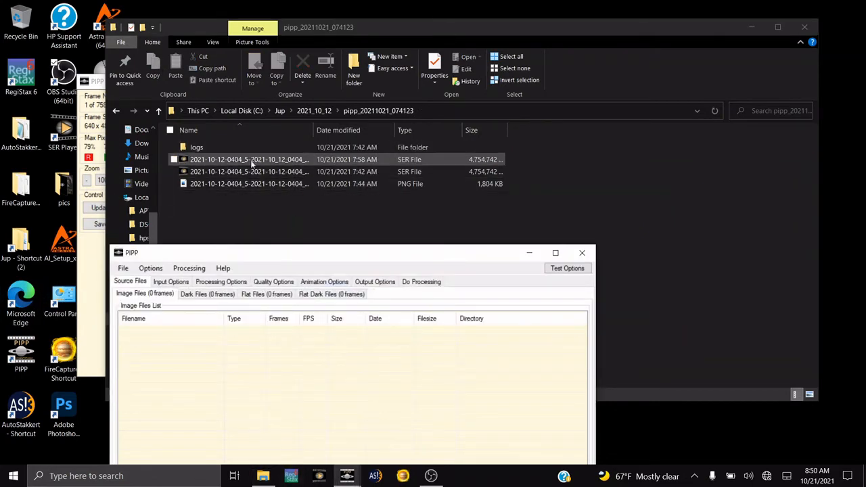
click(250, 159)
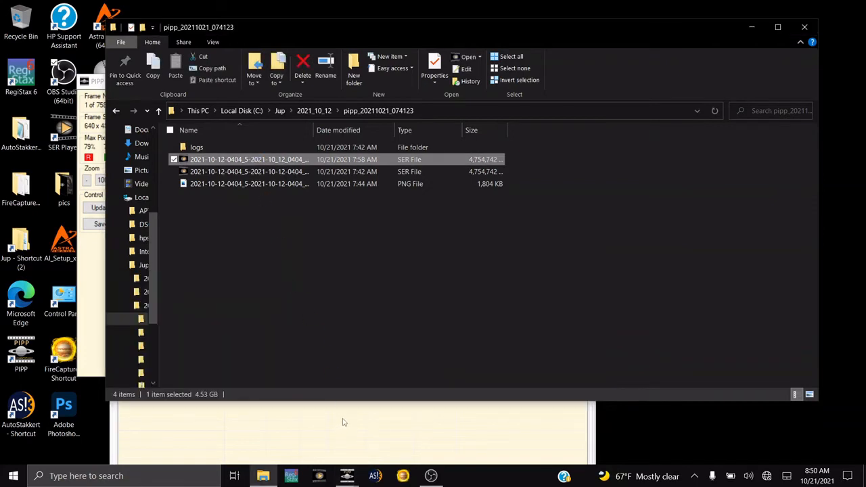
key(Return)
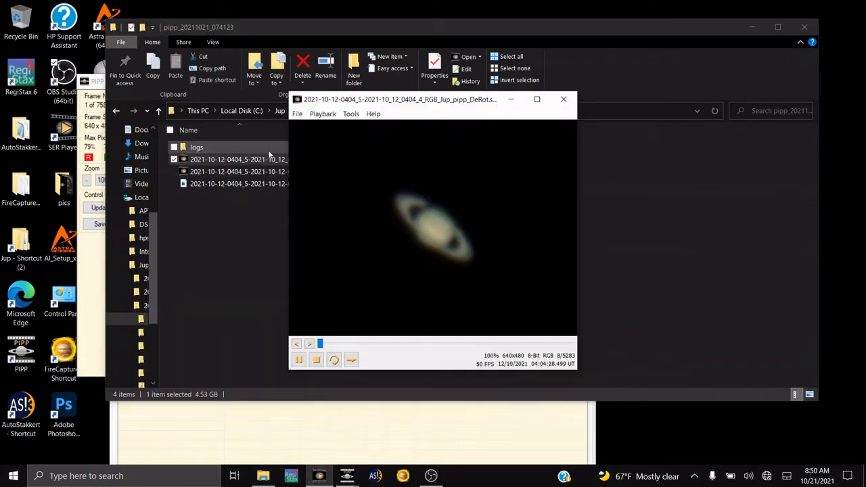
click(564, 100)
drag(250, 160, 318, 436)
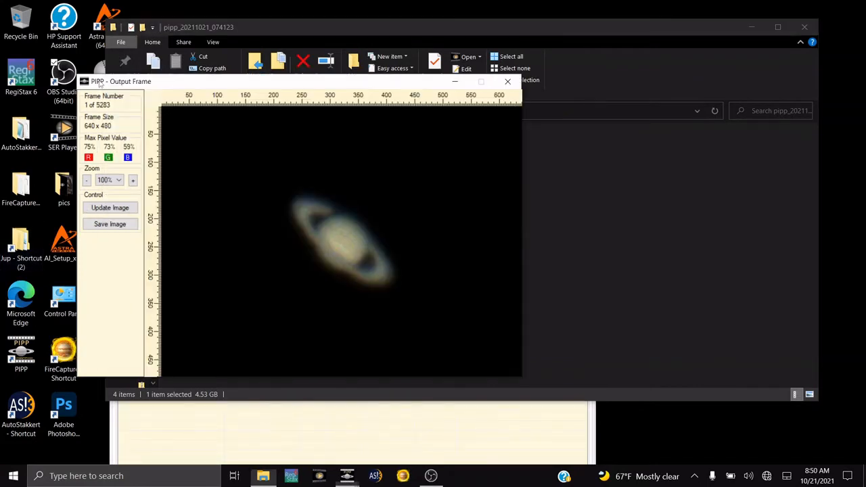
Step: Bring the main PIPP window into full view and turn on the Planetary optimisation
click(98, 85)
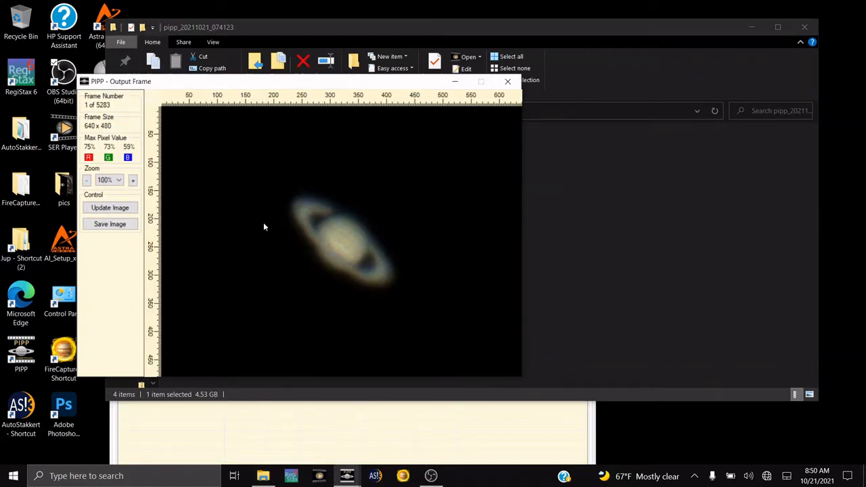
click(247, 454)
drag(273, 258, 225, 119)
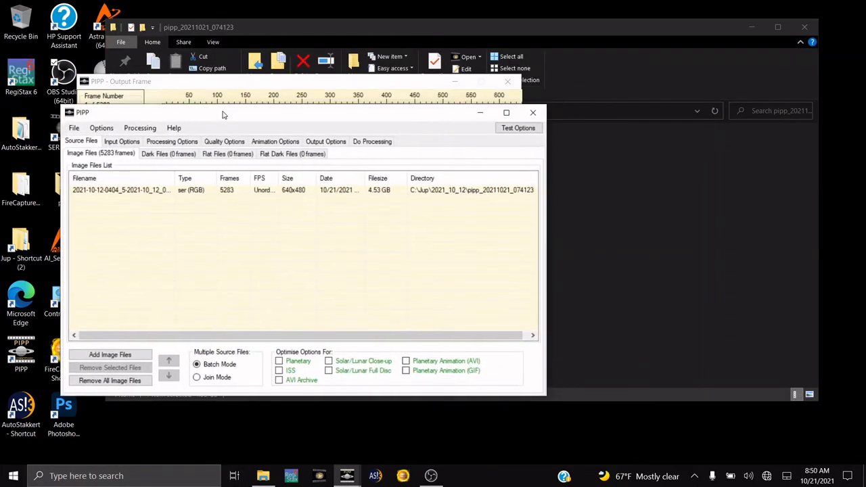
click(284, 363)
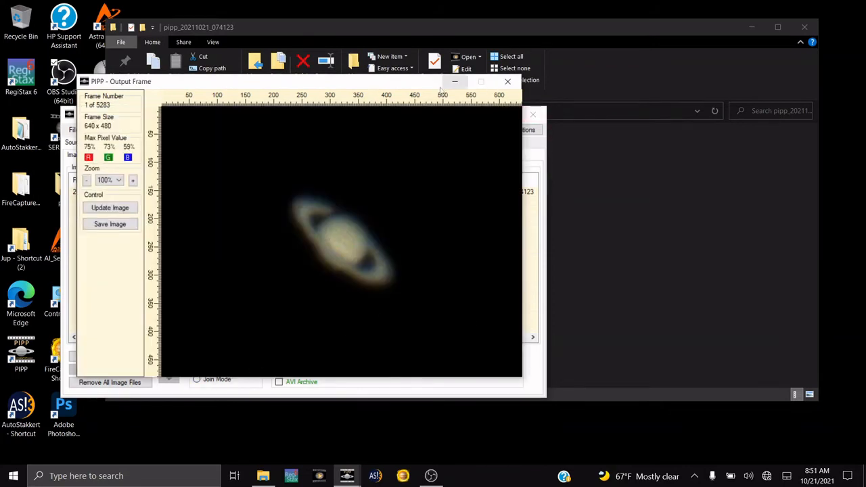
Step: Minimise the output frame preview, set the multiple source files to Join Mode, and turn off cropping
click(455, 81)
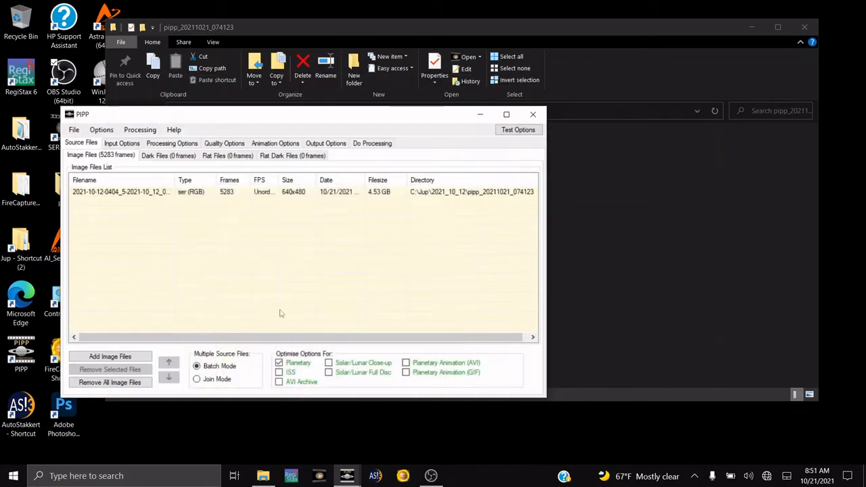
click(196, 379)
click(134, 144)
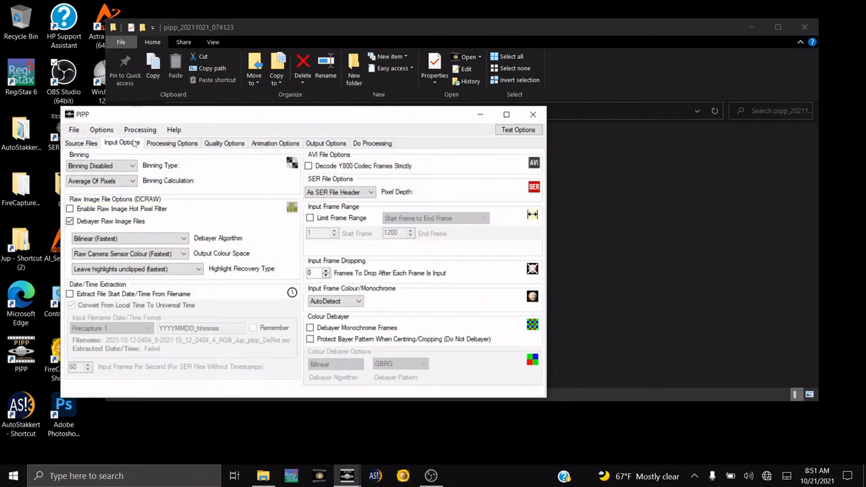
click(177, 131)
click(177, 133)
click(174, 144)
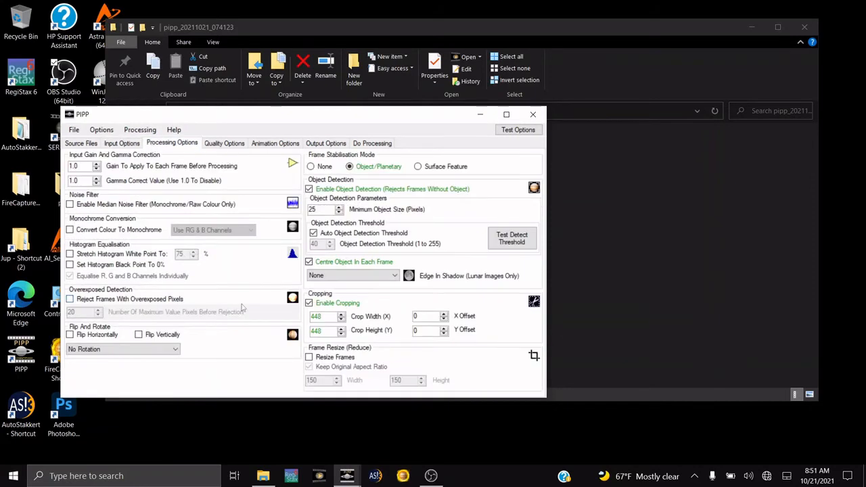
click(309, 303)
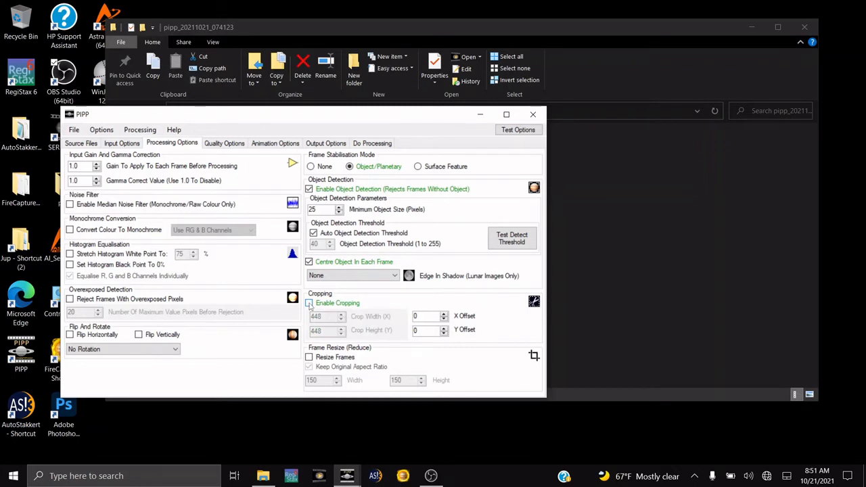
Step: Set the output format to SER with WinJUPOS compatible filenames generated
click(140, 129)
click(325, 143)
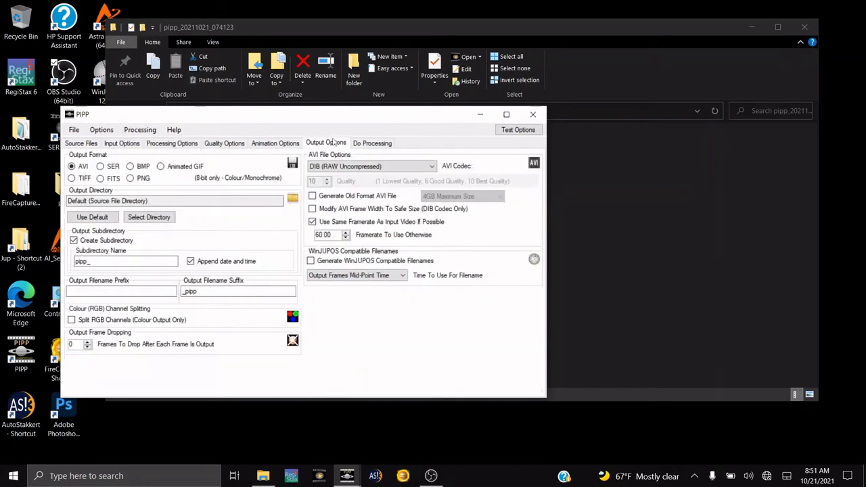
click(100, 166)
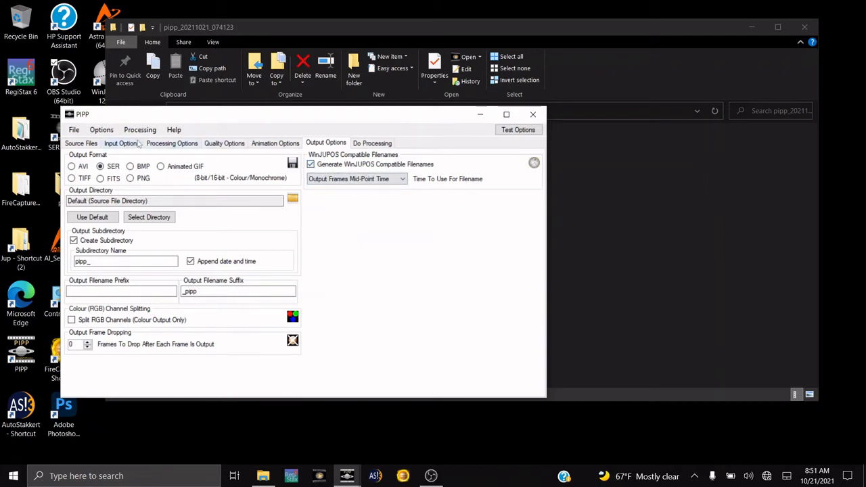
Step: Enable stretching the histogram white point to 78% and turn off equalising the R, G and B channels individually
click(138, 143)
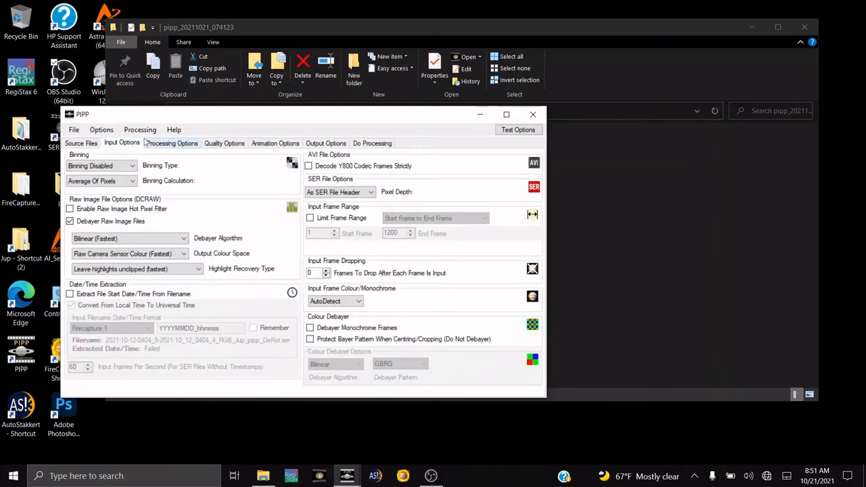
click(189, 145)
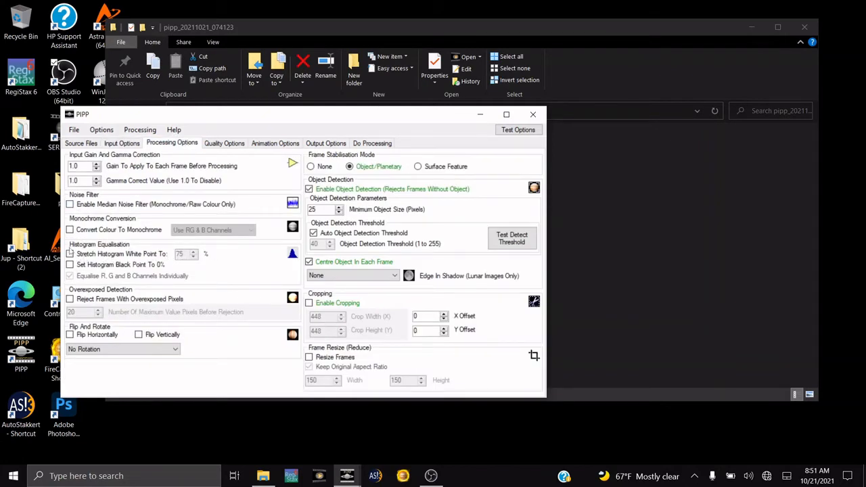
click(71, 253)
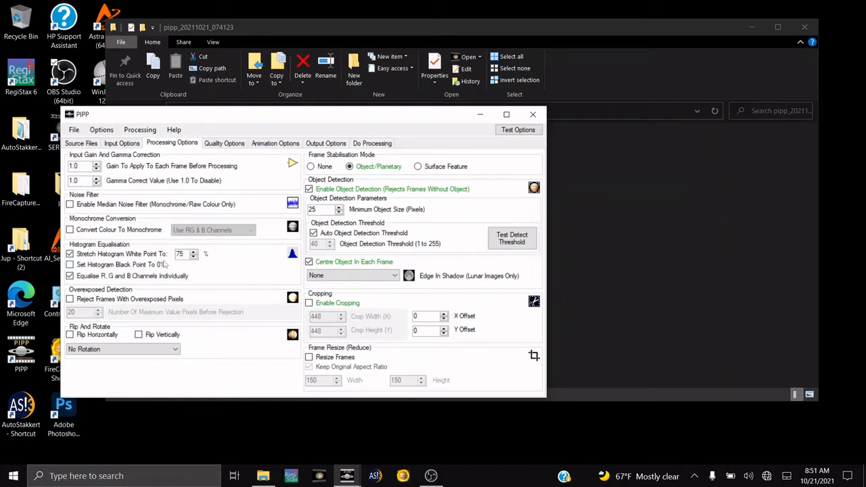
click(193, 251)
click(193, 251)
click(193, 250)
click(70, 277)
Step: Preview an output frame with the current processing options, and minimise the preview after checking its brightness
drag(217, 116, 281, 95)
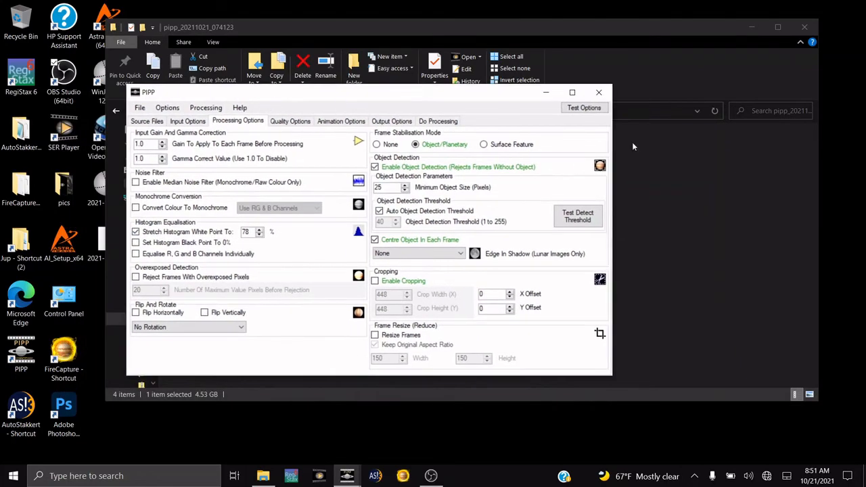
click(583, 107)
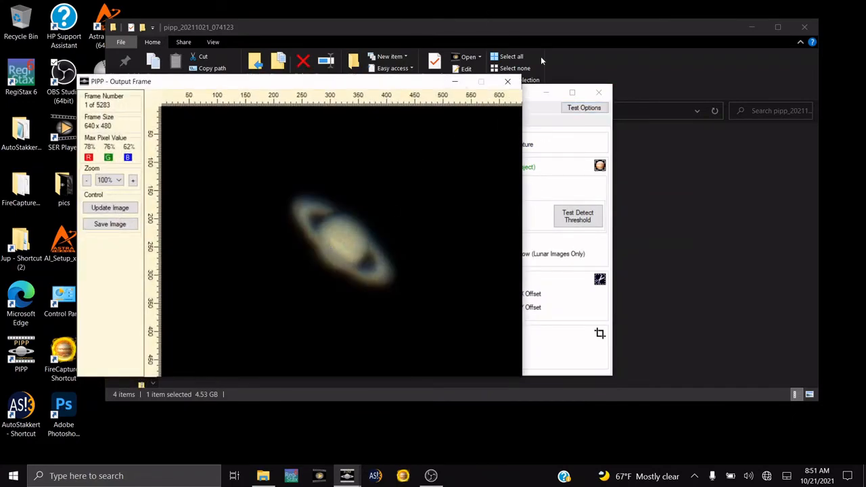
click(456, 81)
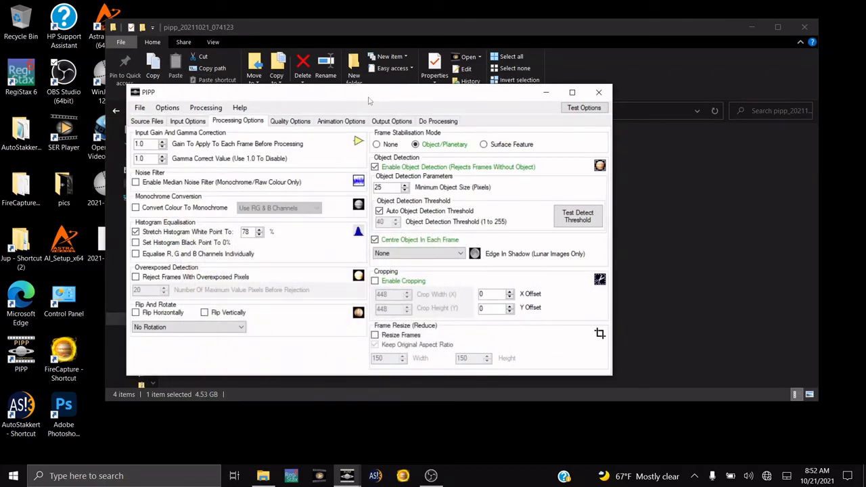
click(149, 121)
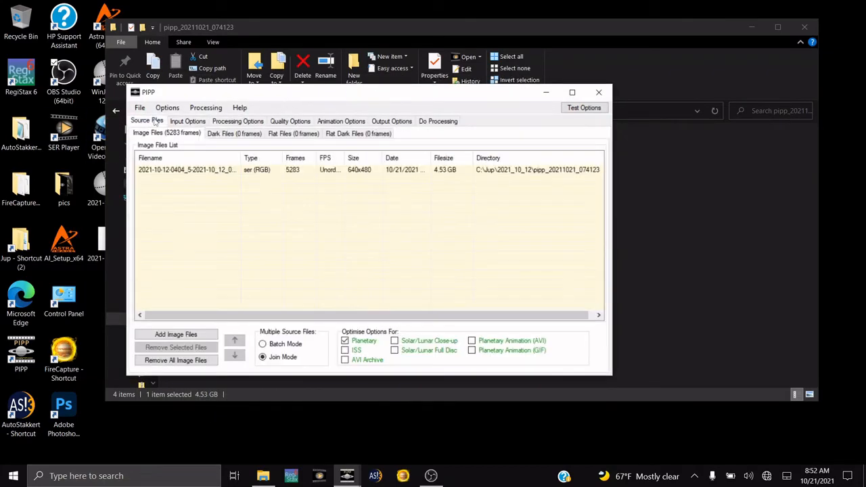
click(334, 32)
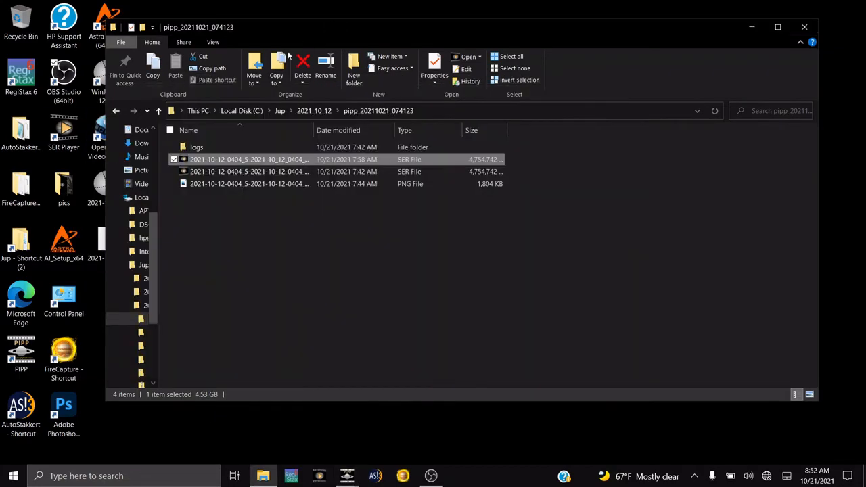
click(159, 111)
drag(333, 24, 477, 38)
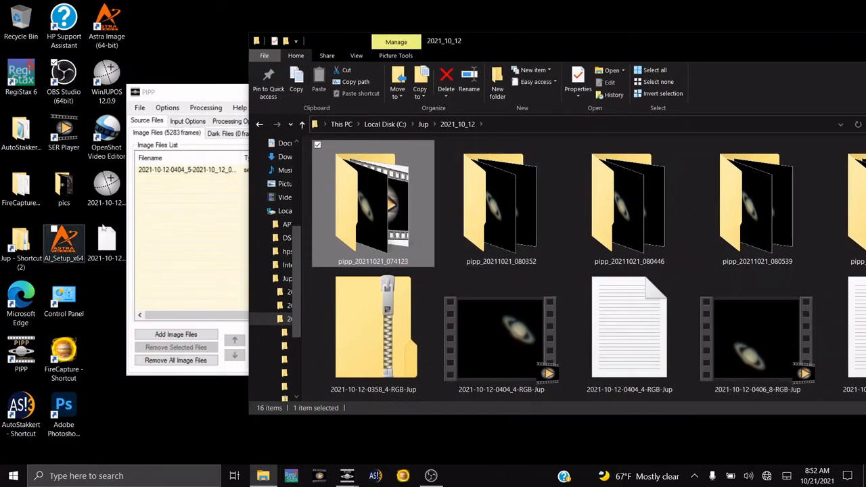
double_click(485, 224)
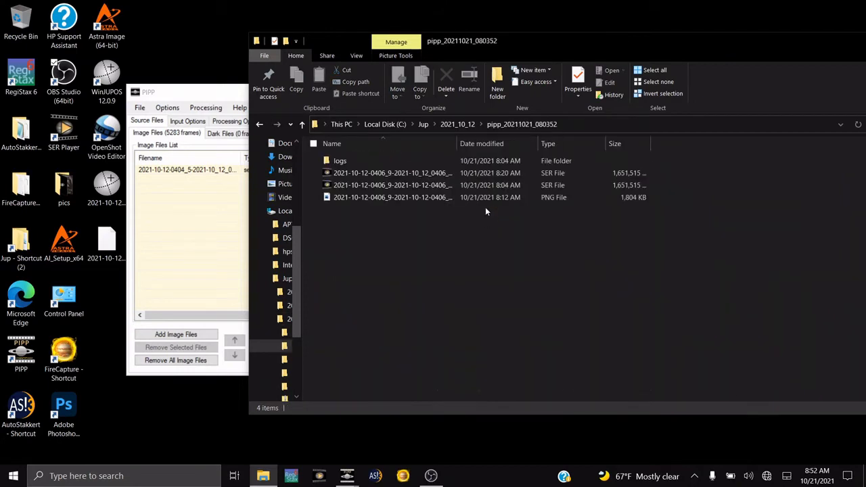
click(420, 175)
drag(421, 175, 223, 209)
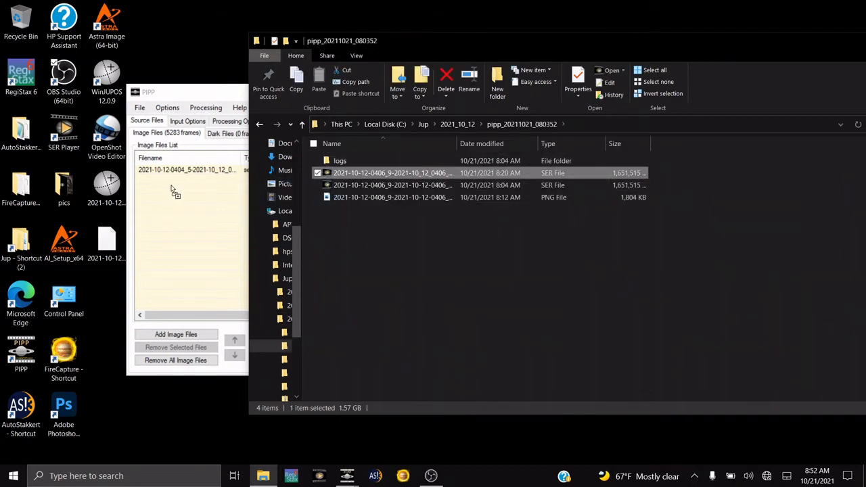
click(301, 125)
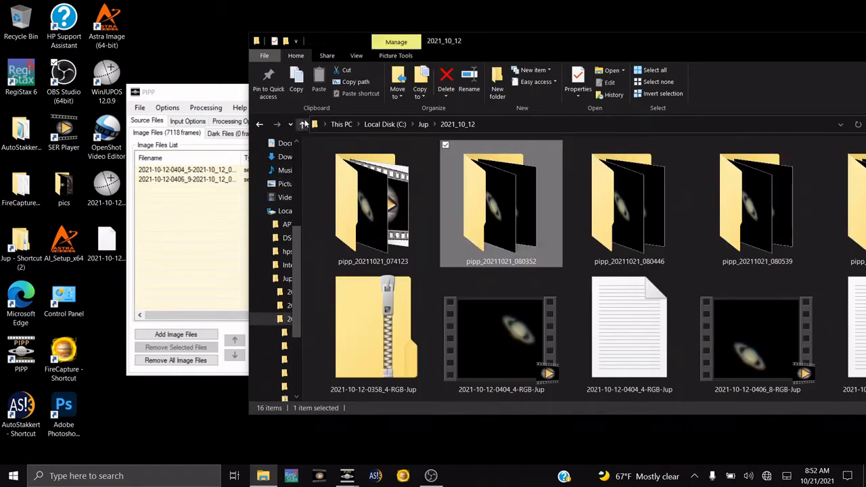
double_click(657, 197)
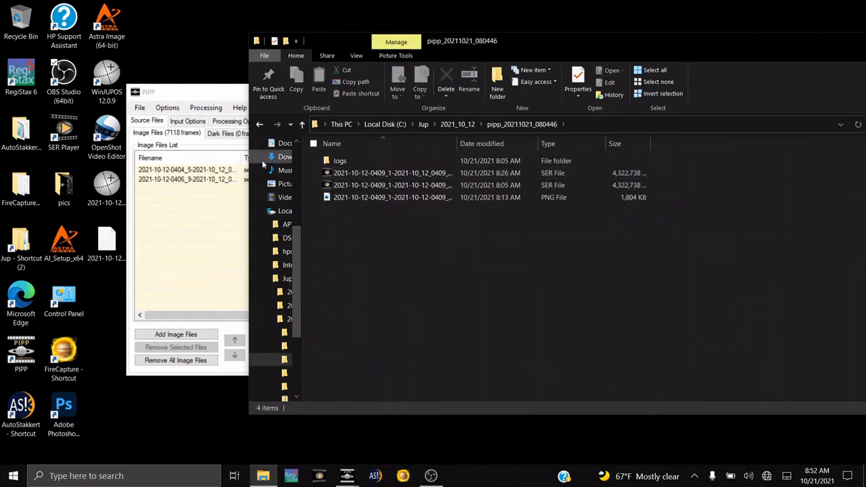
drag(355, 173, 191, 209)
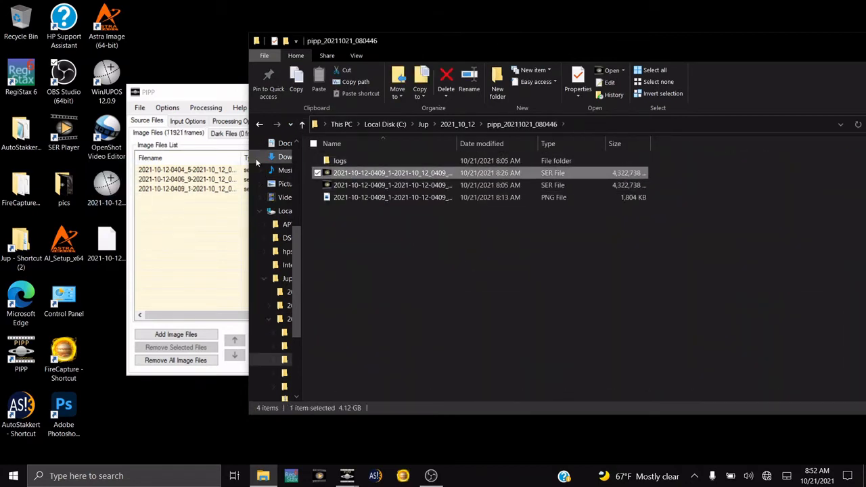
click(303, 124)
double_click(764, 196)
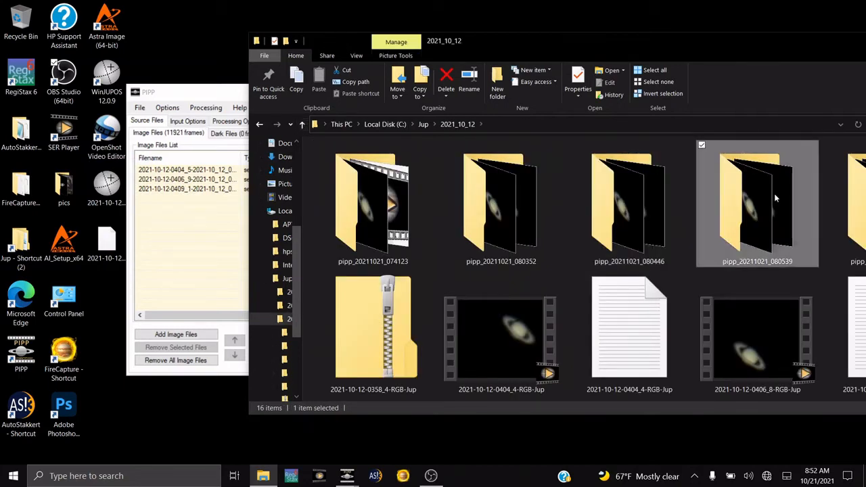
drag(409, 173, 165, 211)
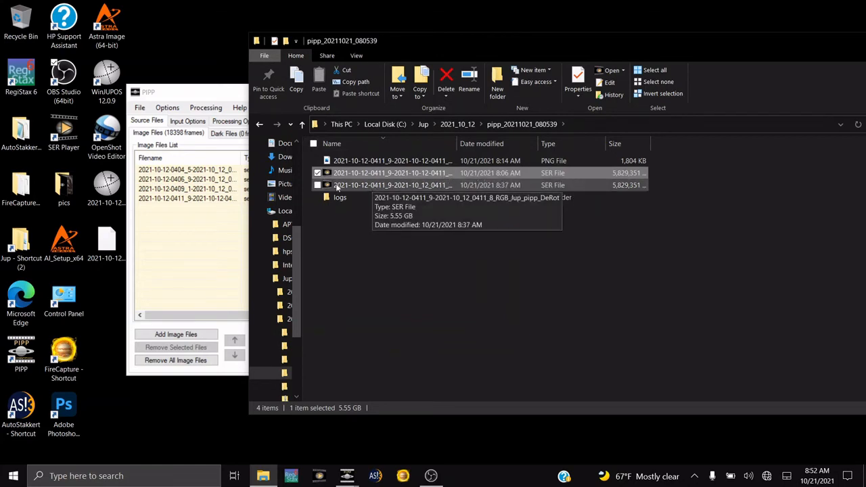
right_click(208, 192)
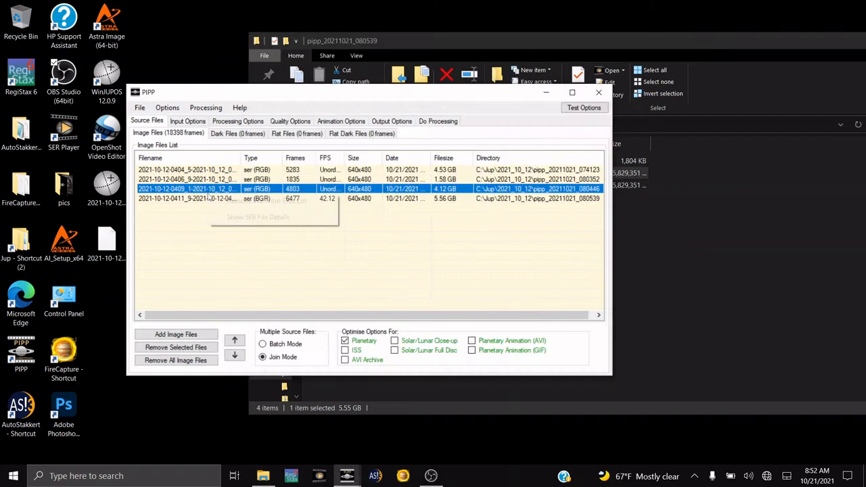
right_click(193, 198)
click(226, 205)
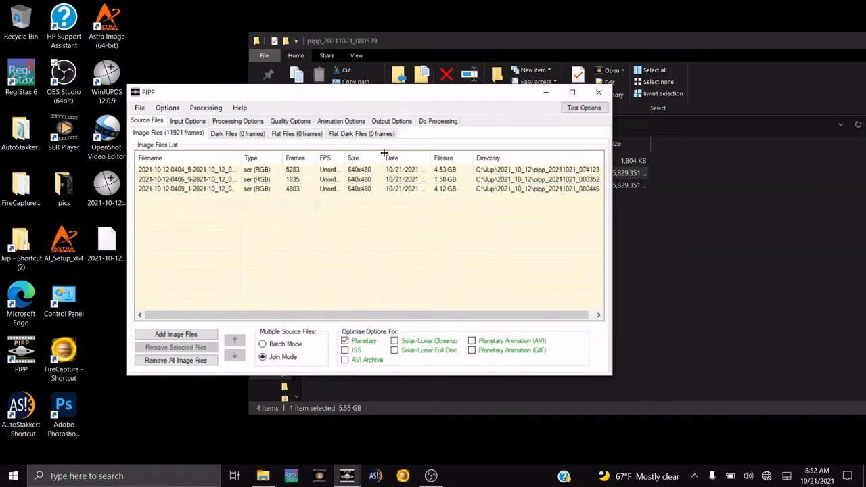
click(446, 37)
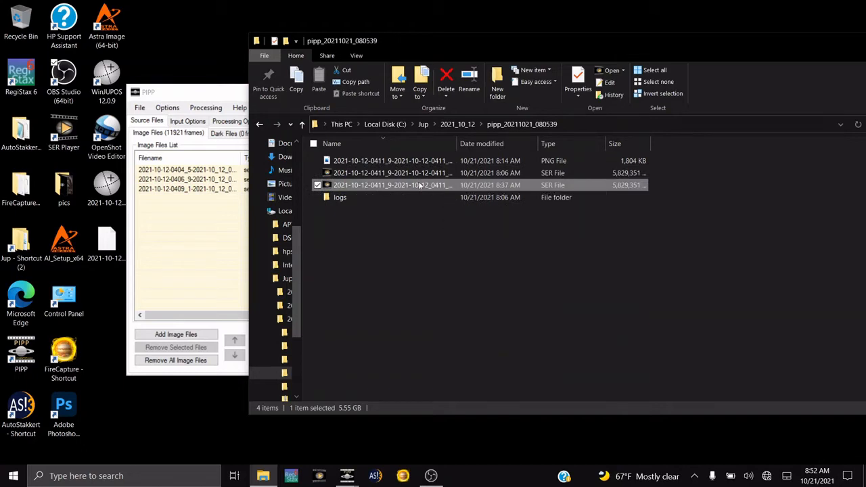
drag(419, 186, 163, 225)
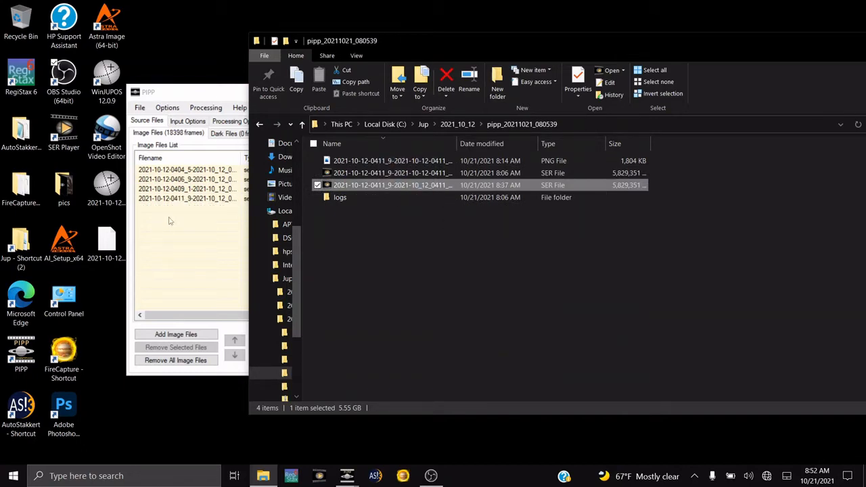
click(303, 126)
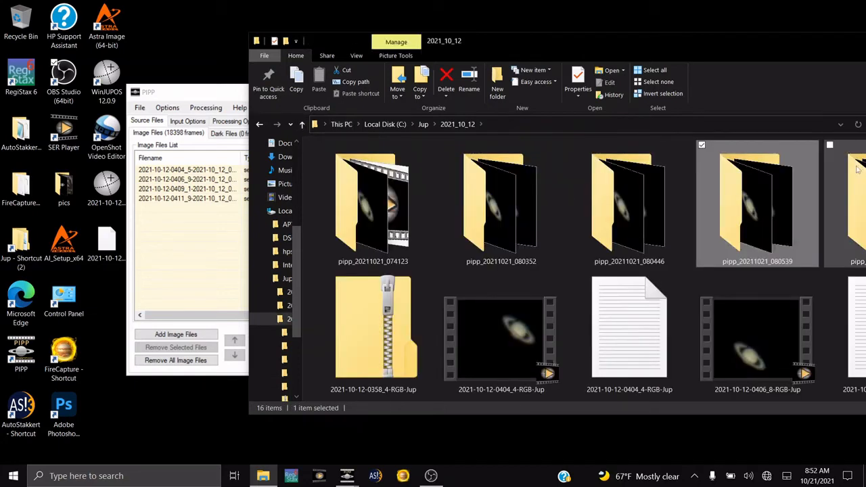
double_click(857, 169)
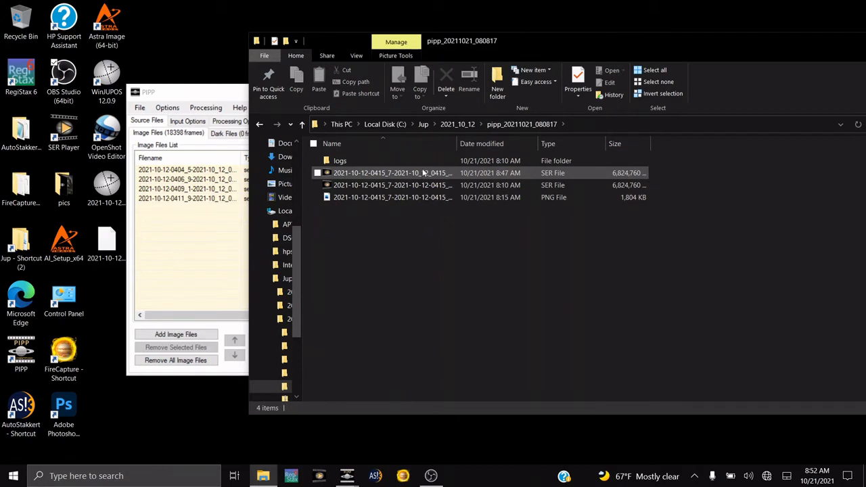
drag(422, 173, 172, 228)
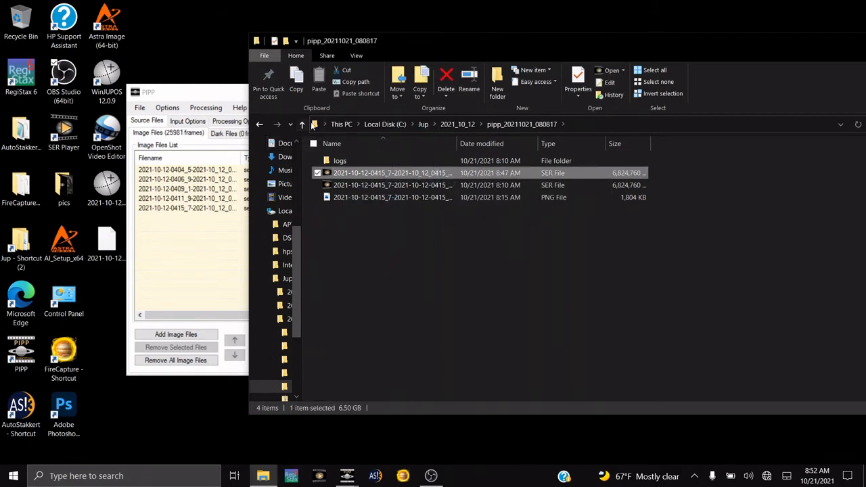
Step: Check the name of the de-rotated 0404_5 SER file in pipp_20211021_074123 and return to the 2021_10_12 folder
click(302, 125)
double_click(371, 210)
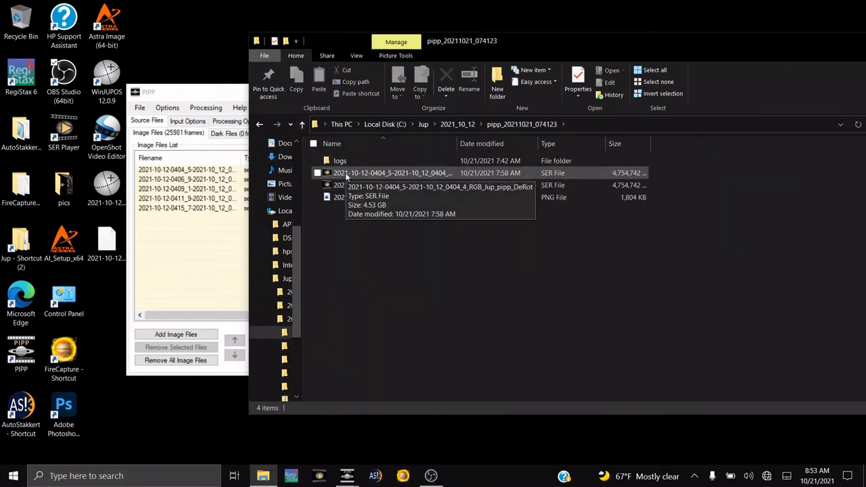
click(302, 125)
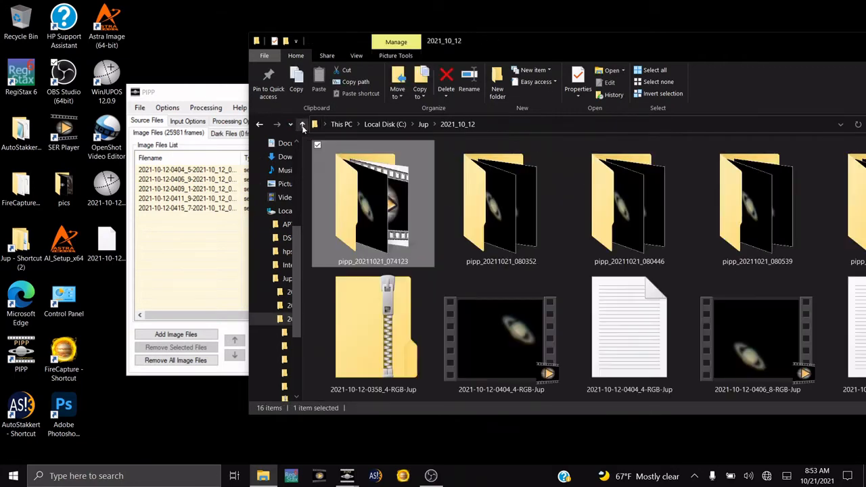
Step: Look through the SER files in the pipp_20211021_080352 and pipp_20211021_080446 folders
double_click(501, 174)
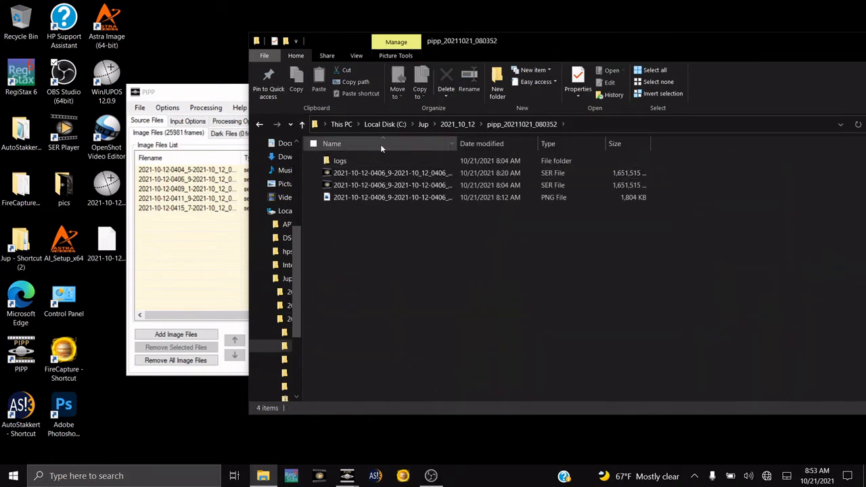
click(301, 126)
double_click(609, 196)
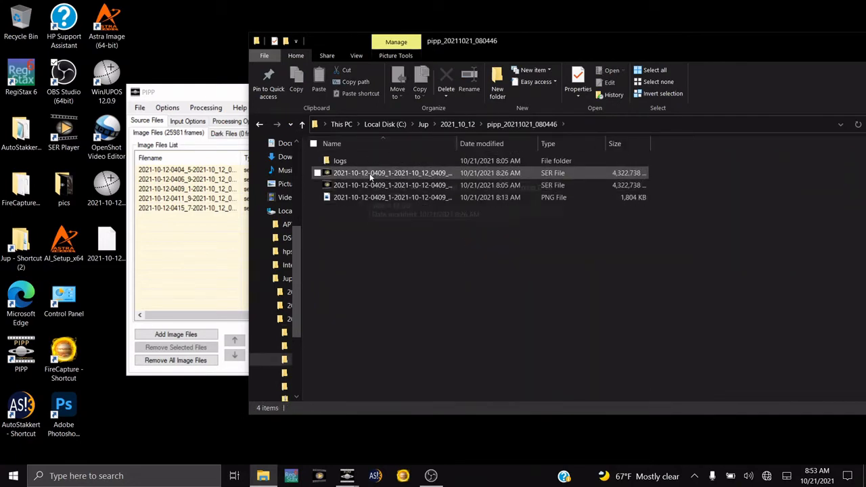
Step: Switch to PIPP and preview an output frame with the current processing options
click(189, 93)
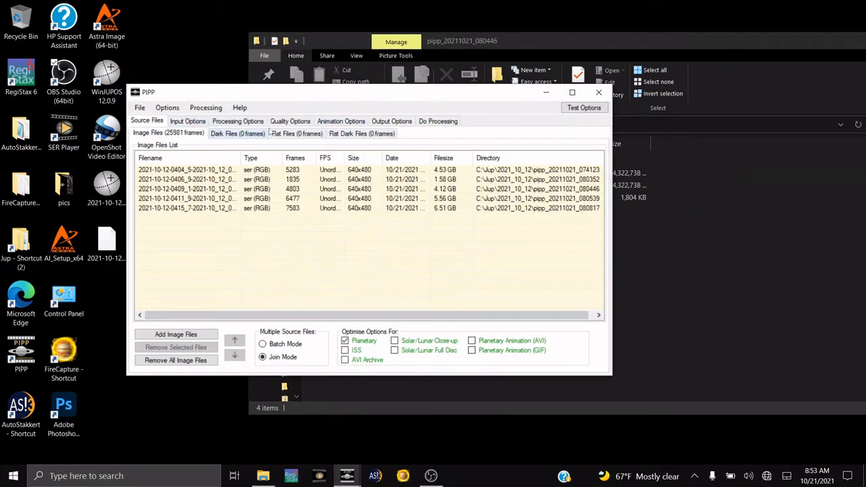
click(240, 122)
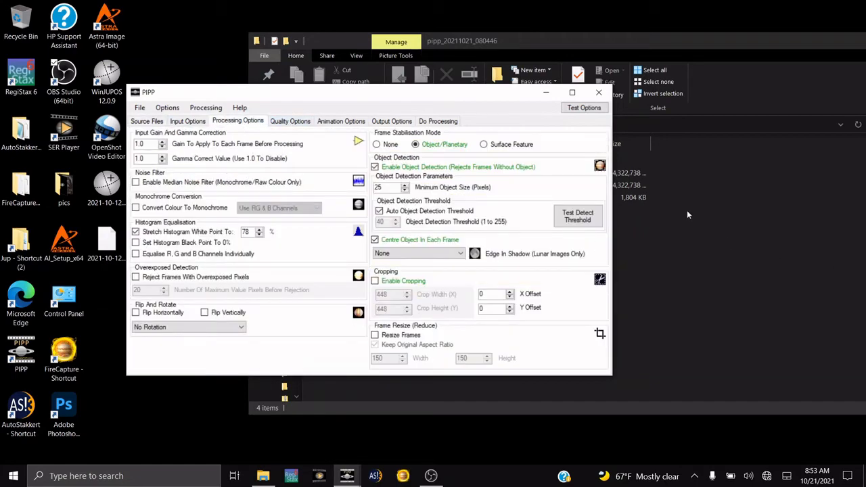
click(584, 108)
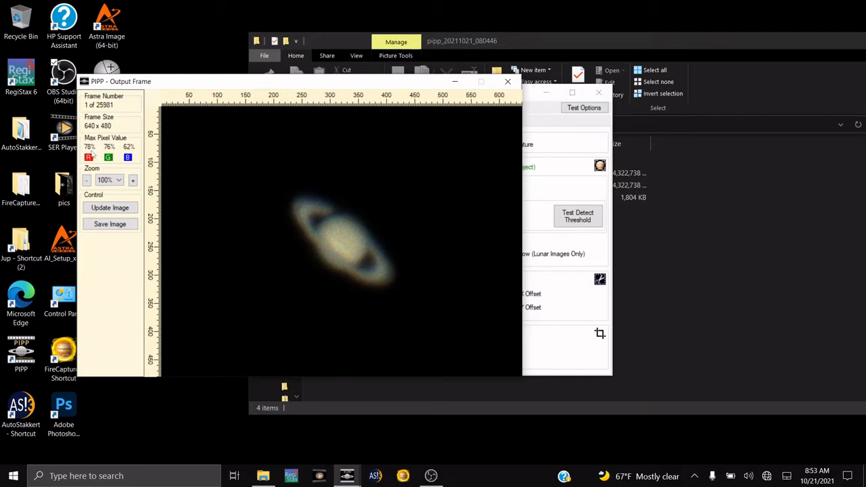
Step: Process the five derotated SER files in join mode into a single video
click(552, 119)
click(437, 121)
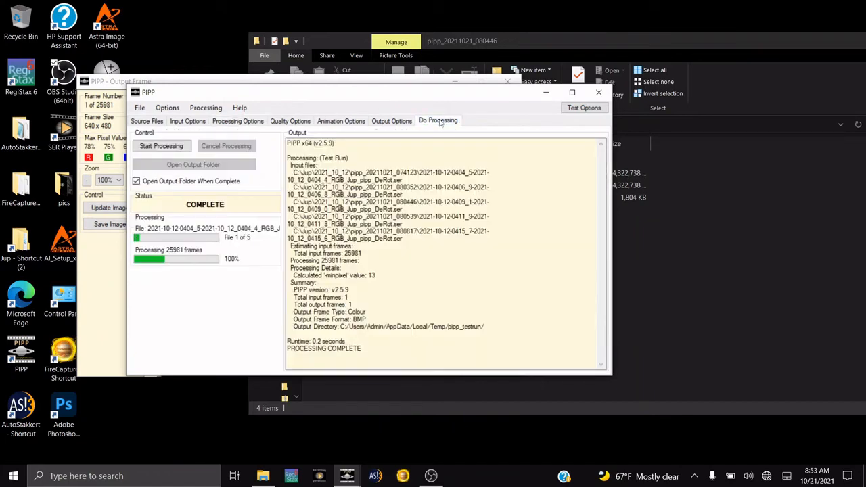
click(162, 146)
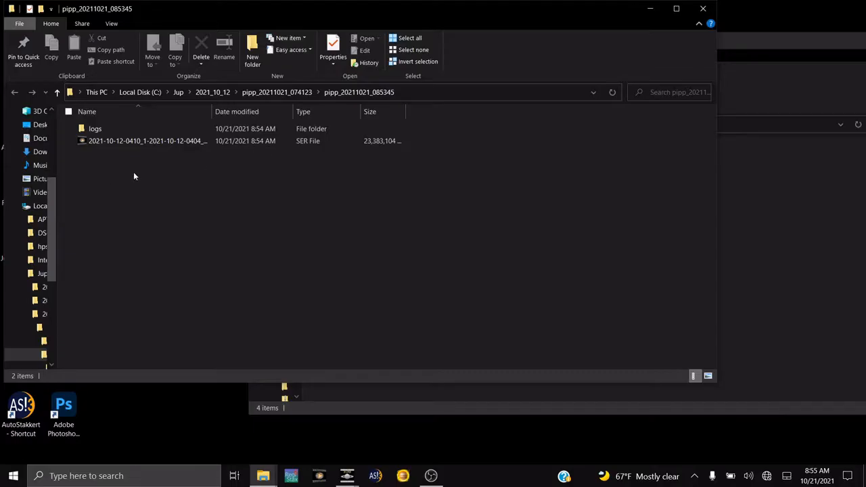
Step: Close PIPP and the pipp_20211021_080446 folder window, leaving the pipp_20211021_085345 output folder in view
drag(541, 21, 534, 254)
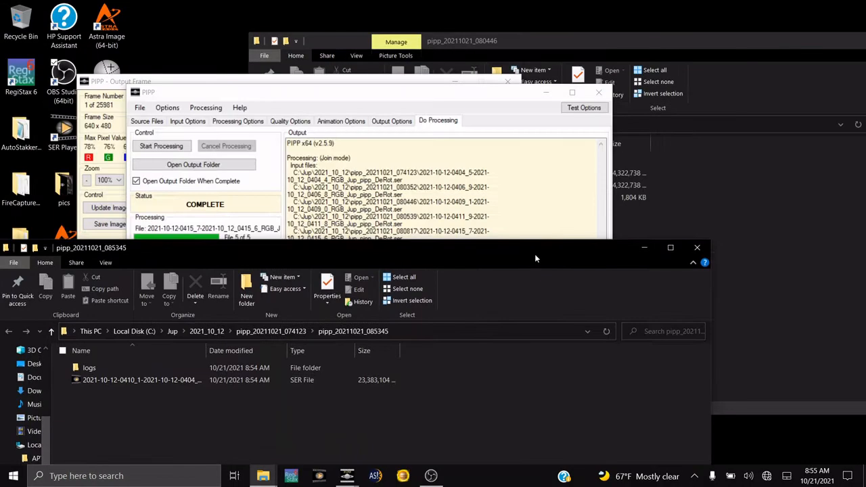
click(600, 92)
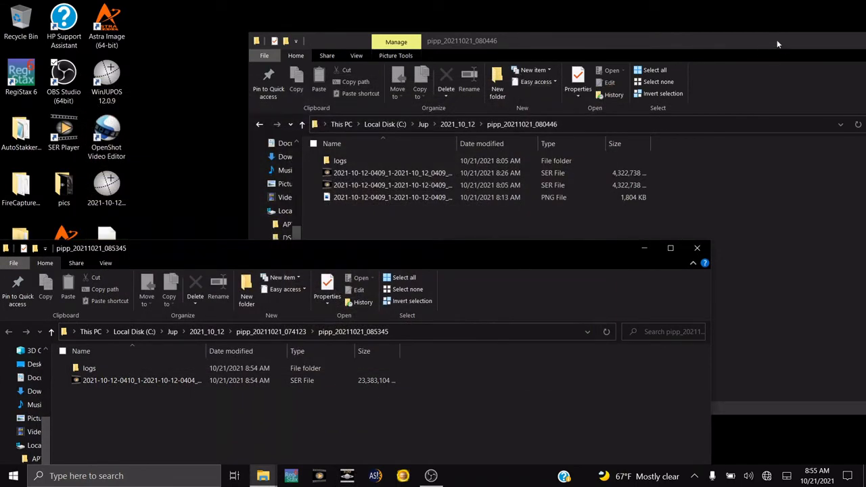
drag(778, 42, 420, 58)
click(592, 59)
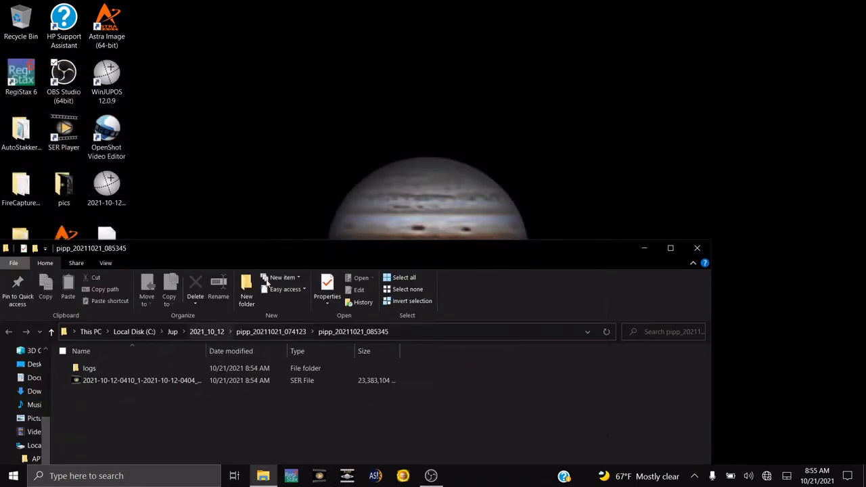
drag(277, 253, 413, 51)
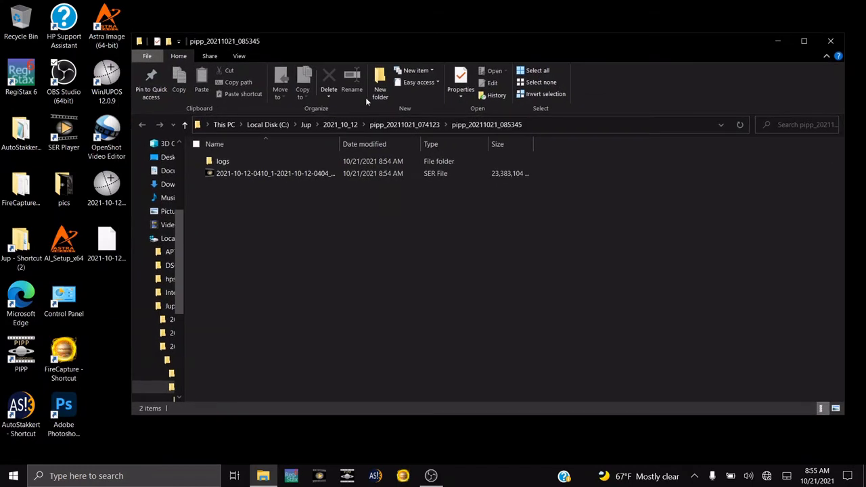
Step: Discard the old 2021-10-12 files from the desktop and move the logs folder and joined SER file there from the output folder
drag(110, 264, 20, 21)
ctrl+click(120, 150)
drag(259, 195, 110, 220)
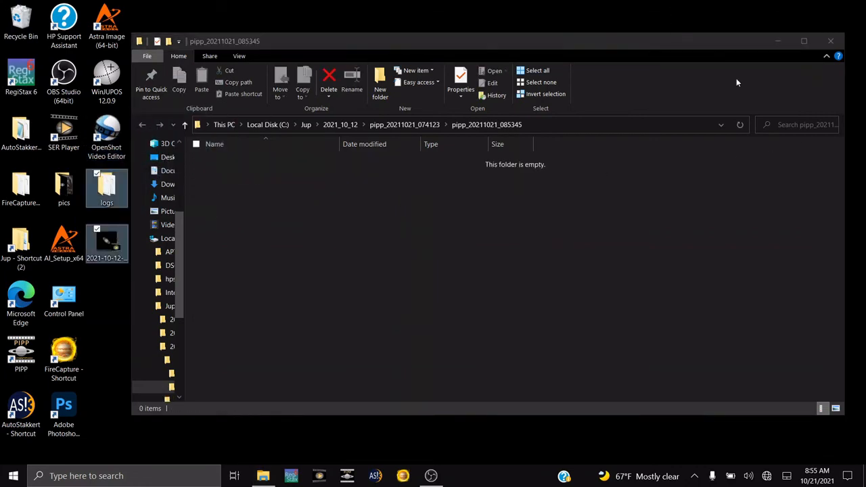
click(830, 40)
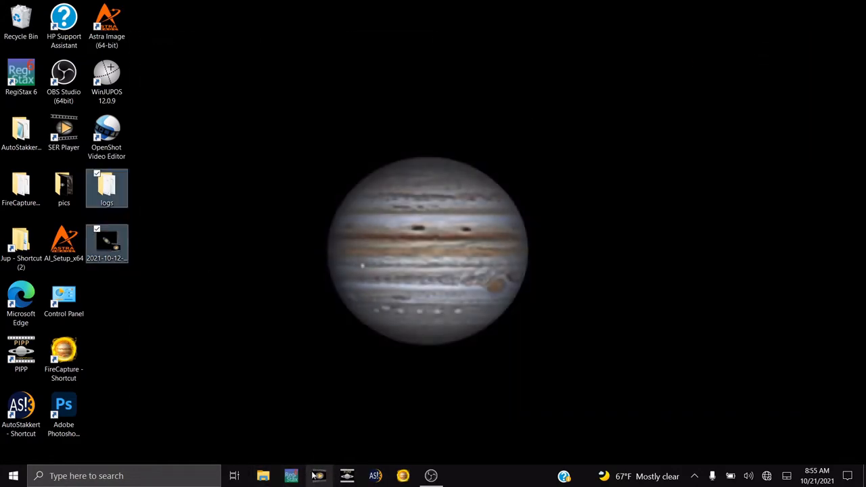
Step: Switch to AutoStakkert and load the joined SER file from the desktop
click(383, 477)
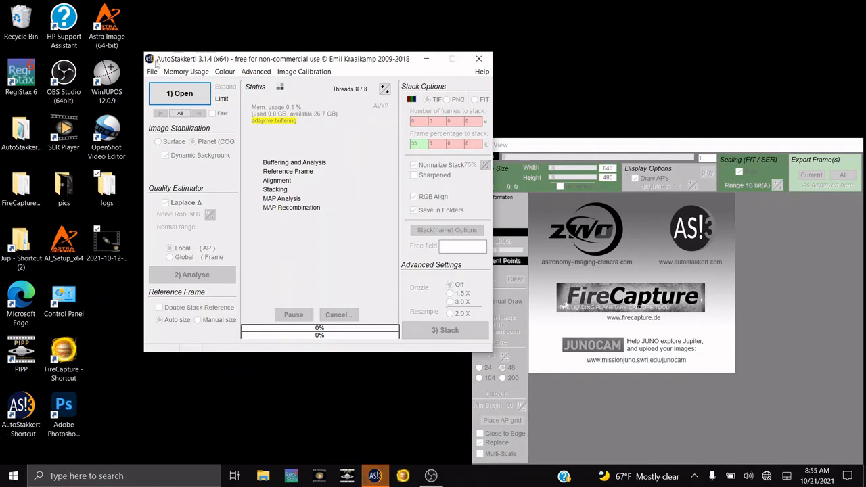
drag(107, 244, 296, 211)
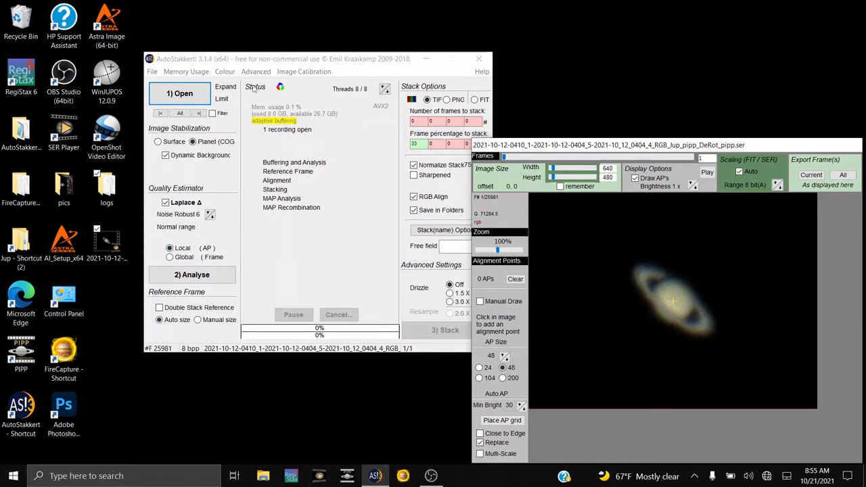
Step: Set the colour mode to Auto Detect and analyse the recording's frame quality
click(224, 71)
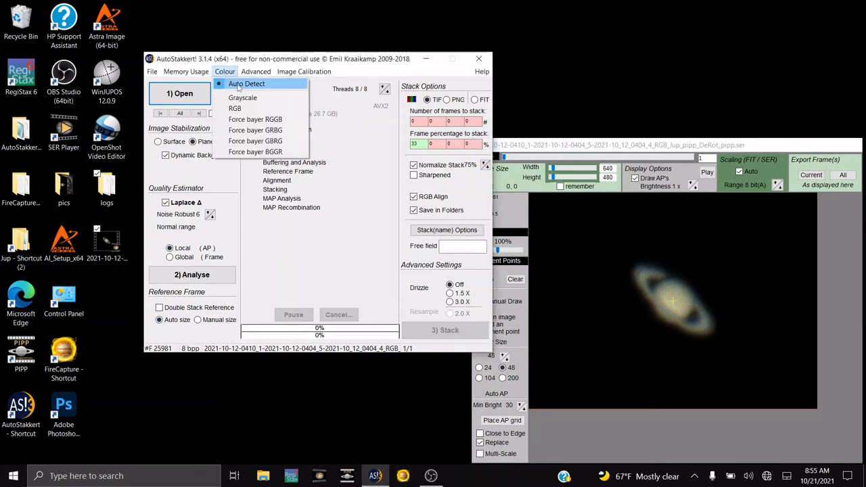
click(238, 87)
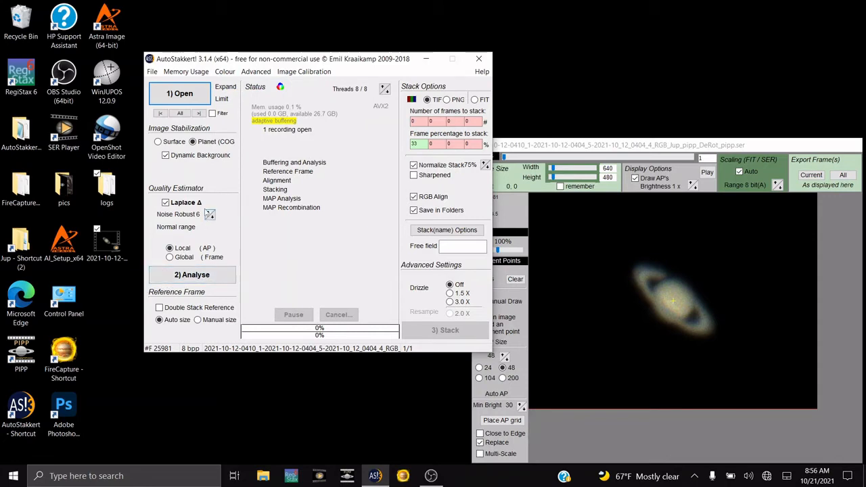
click(197, 276)
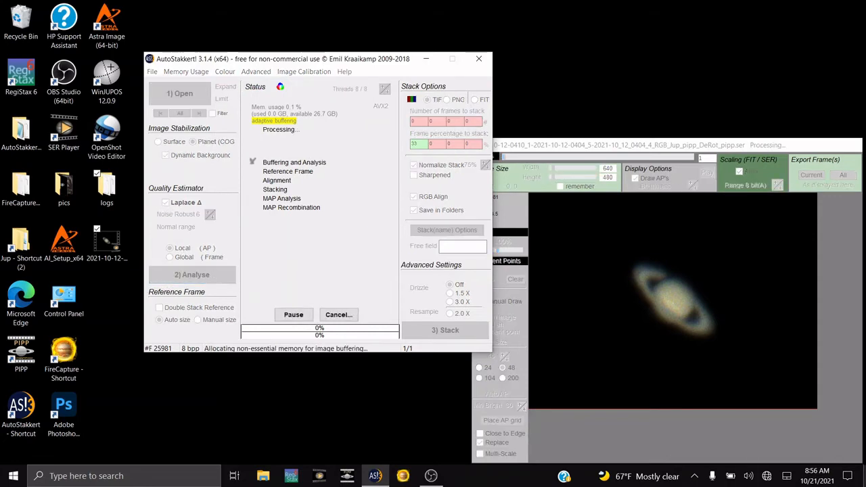
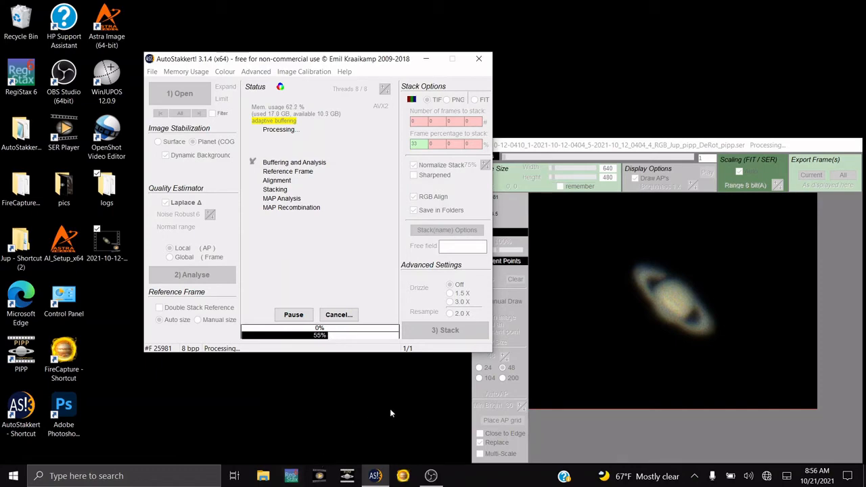
click(433, 476)
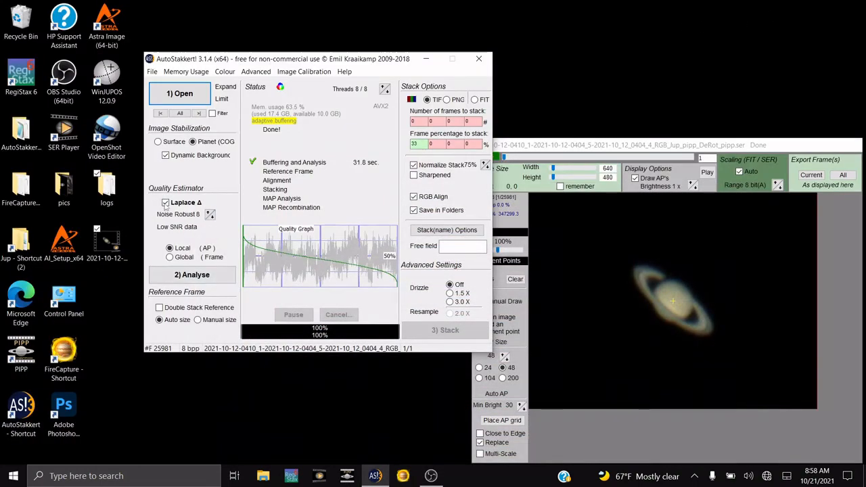
Step: Compare the best and worst frames of the quality-sorted recording, then return to the first frame
click(524, 281)
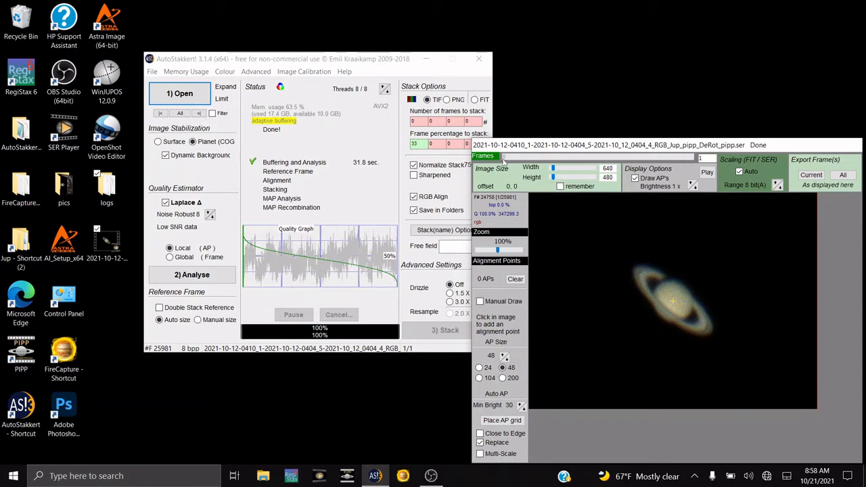
drag(504, 157, 746, 186)
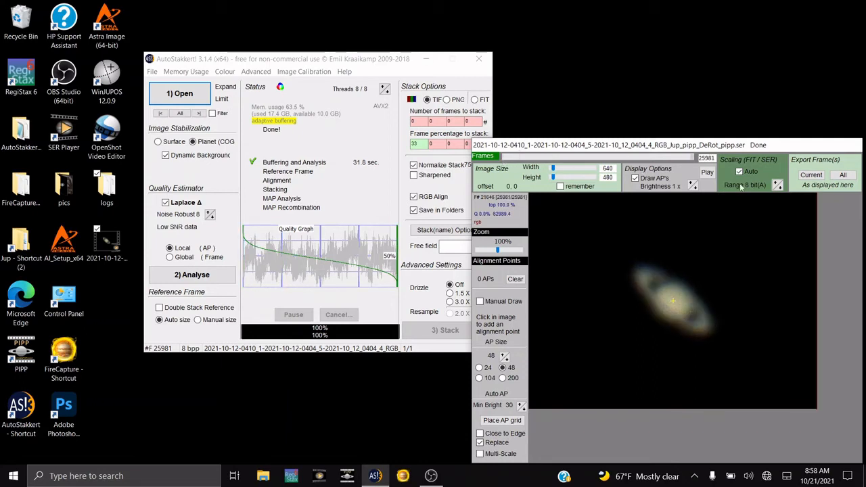
drag(771, 174, 425, 182)
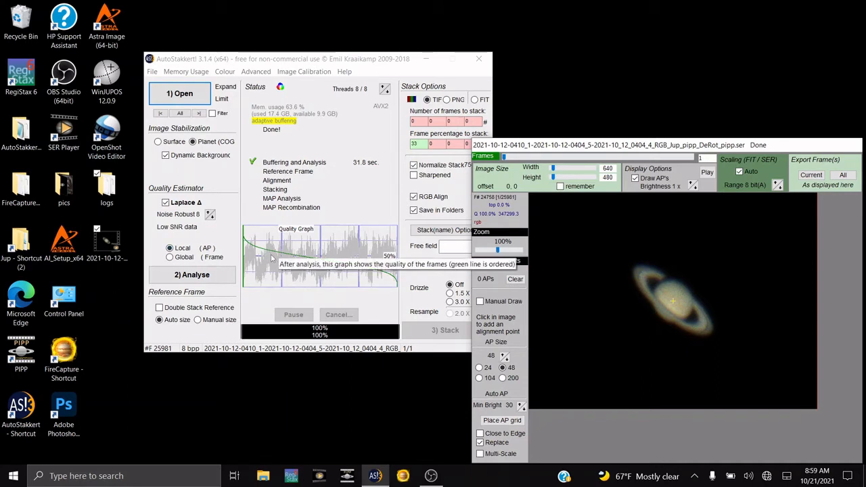
Step: Choose a cutoff on the quality graph and set the frame percentage to stack to 20
click(270, 257)
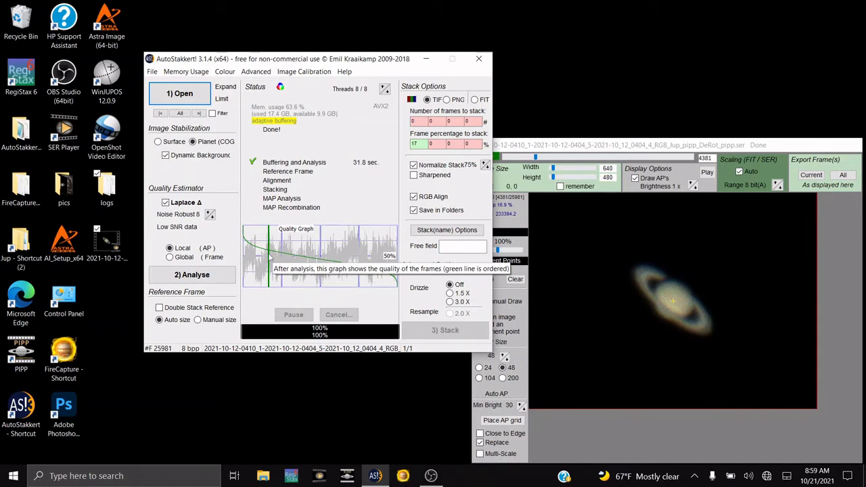
click(270, 256)
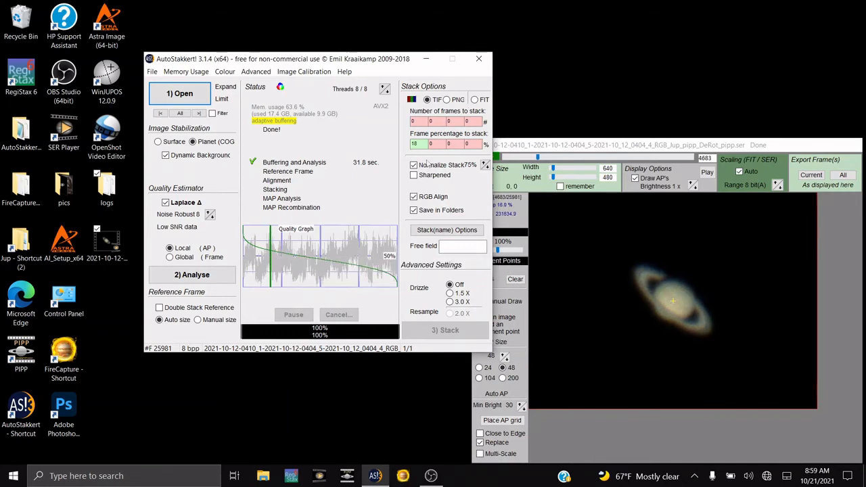
double_click(415, 144)
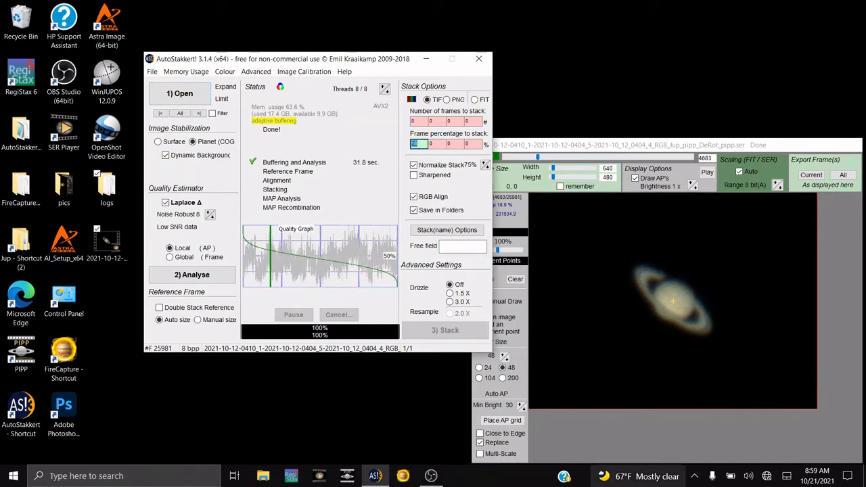
text(3)
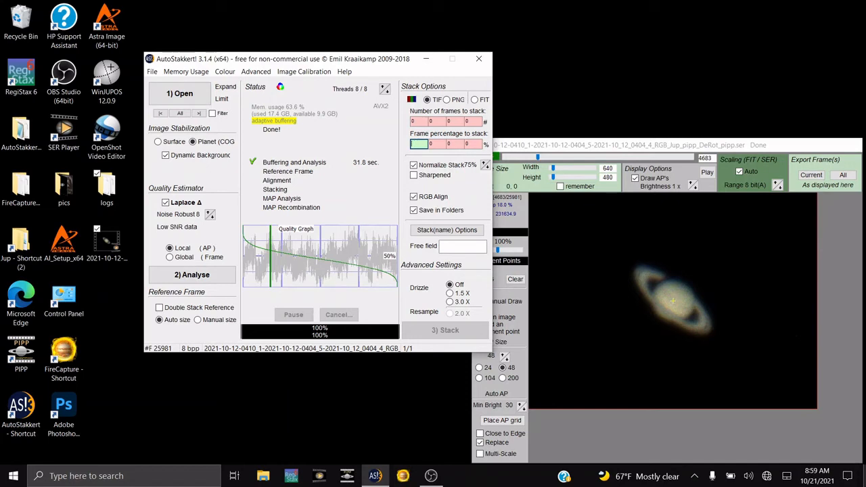
text(20)
click(573, 280)
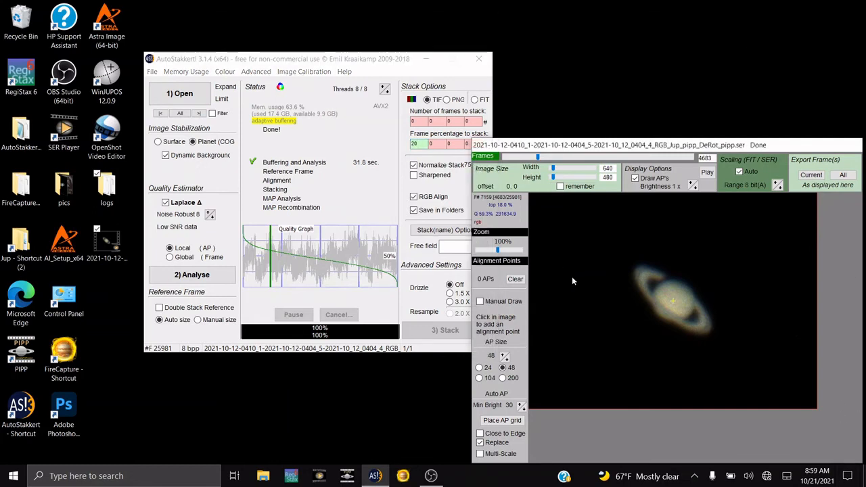
Step: Place an alignment point grid over Saturn on the best frame using an AP size of 40
drag(538, 157, 482, 159)
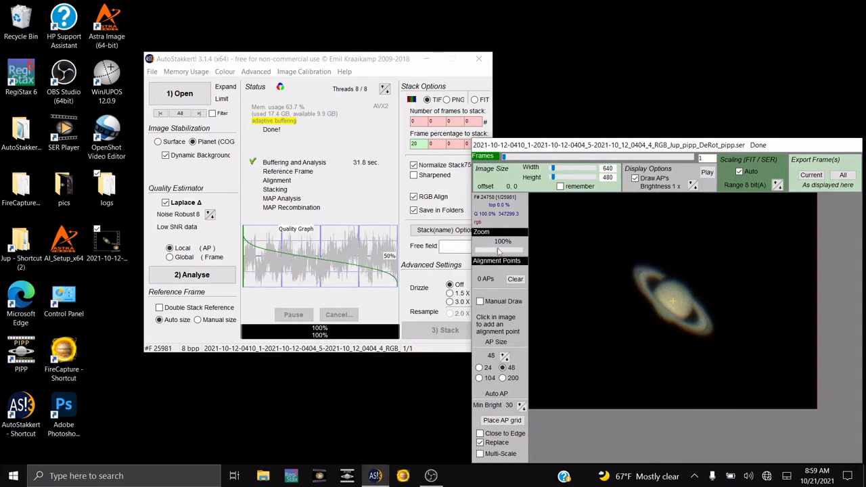
drag(497, 250, 521, 251)
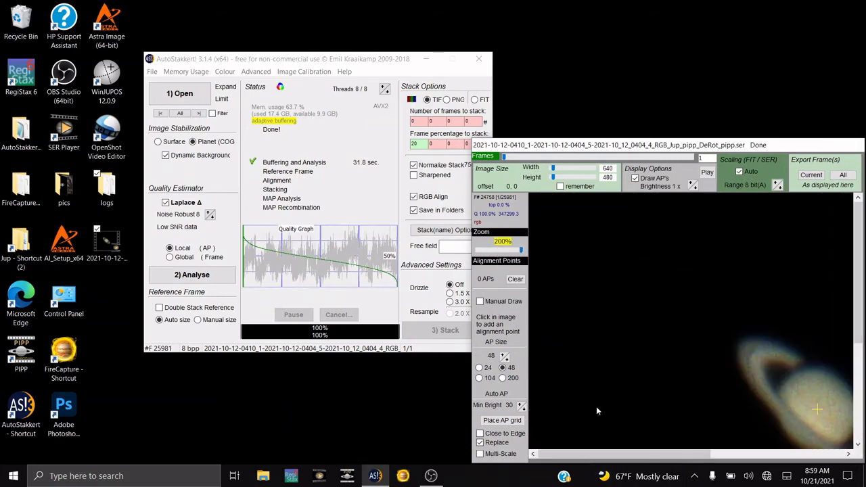
mouse_move(591, 475)
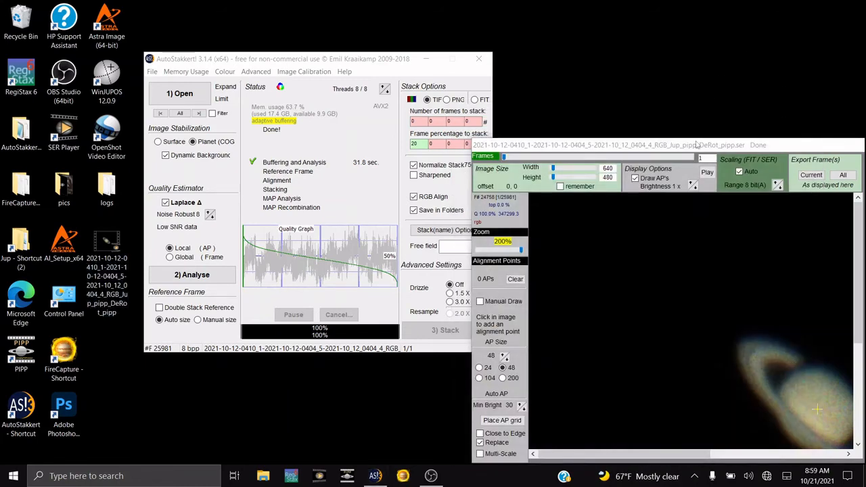
drag(697, 145, 601, 75)
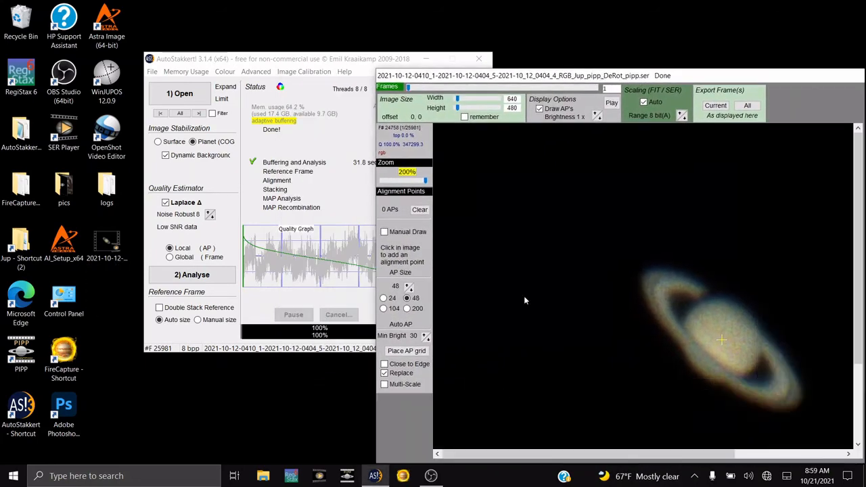
drag(467, 453, 546, 453)
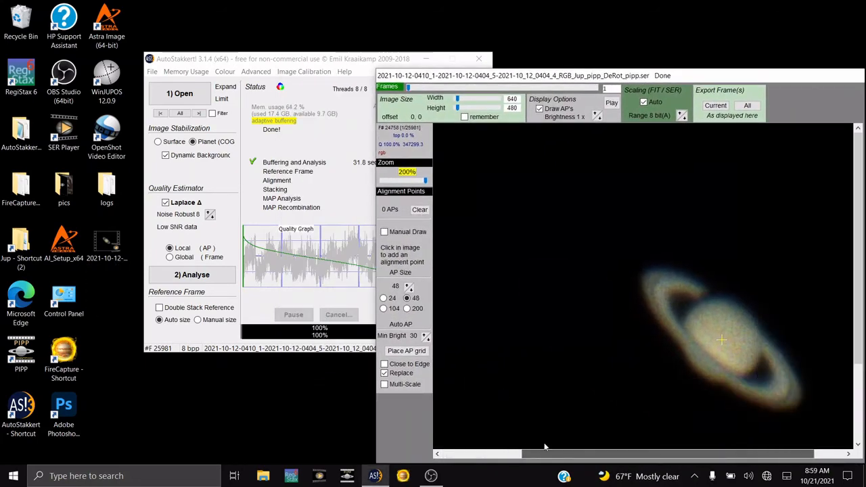
drag(856, 229, 855, 256)
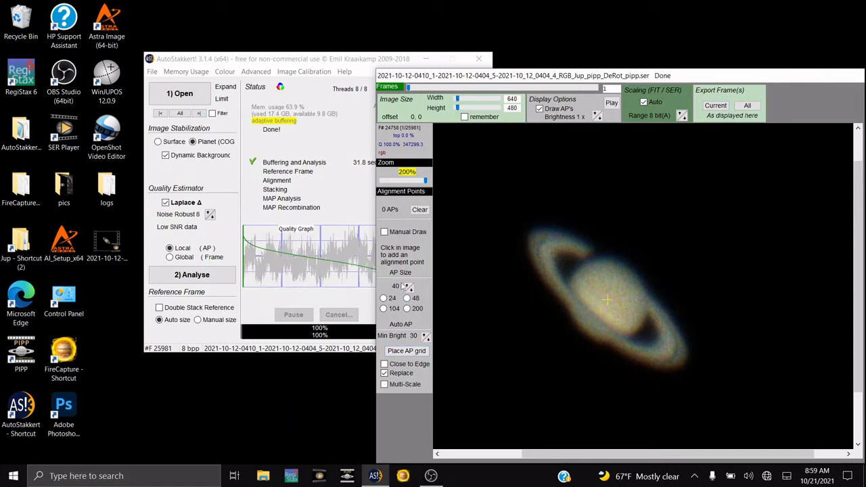
click(400, 354)
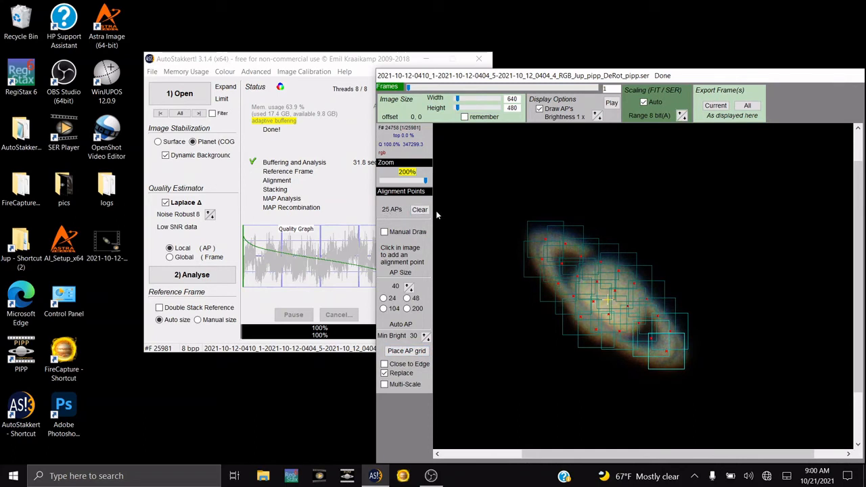
Step: Replace the alignment points with a new grid at AP size 32, then remove the two points in the gaps between Saturn's disc and rings
click(421, 209)
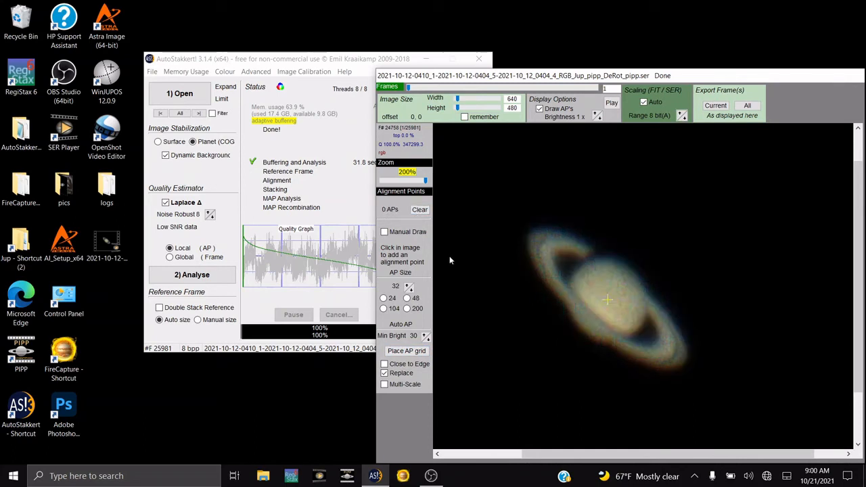
click(404, 355)
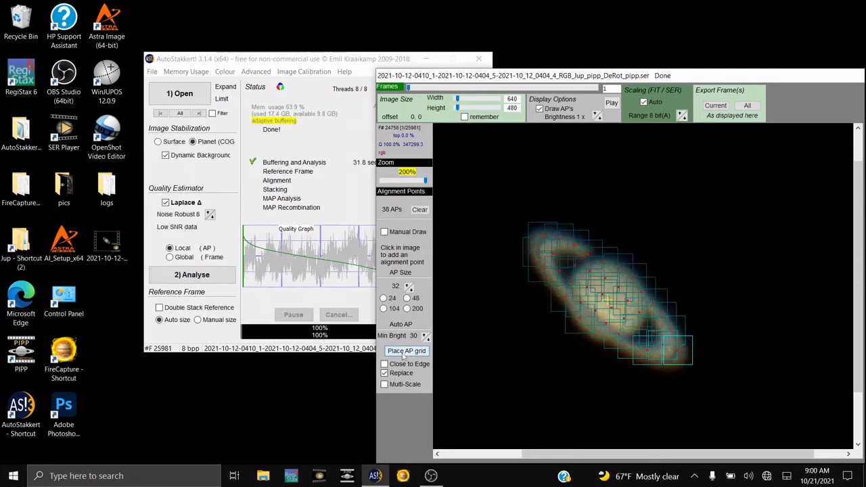
click(652, 338)
right_click(575, 263)
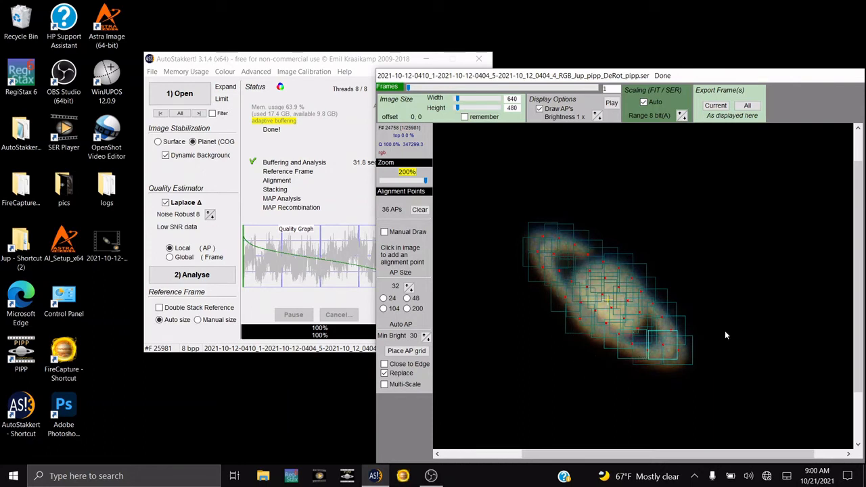
Step: Add nine alignment points by hand at both ring ends, along the front ring edge and beside the disc's upper-left edge
click(670, 364)
click(651, 360)
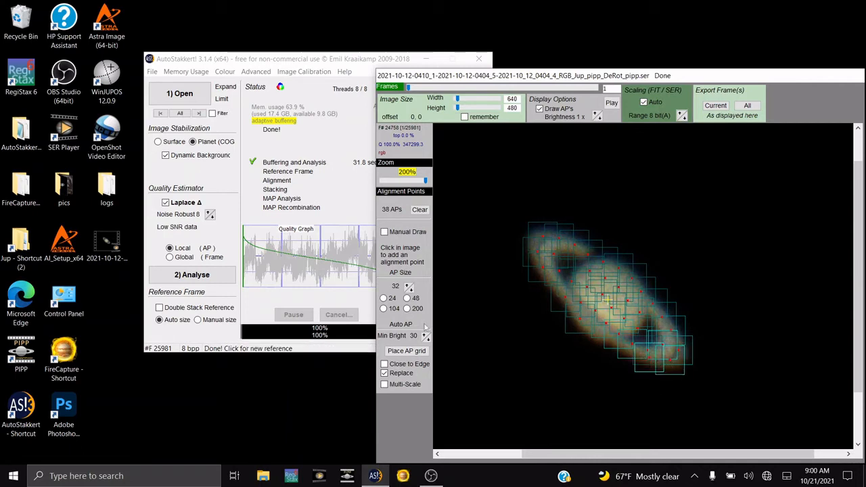
click(598, 332)
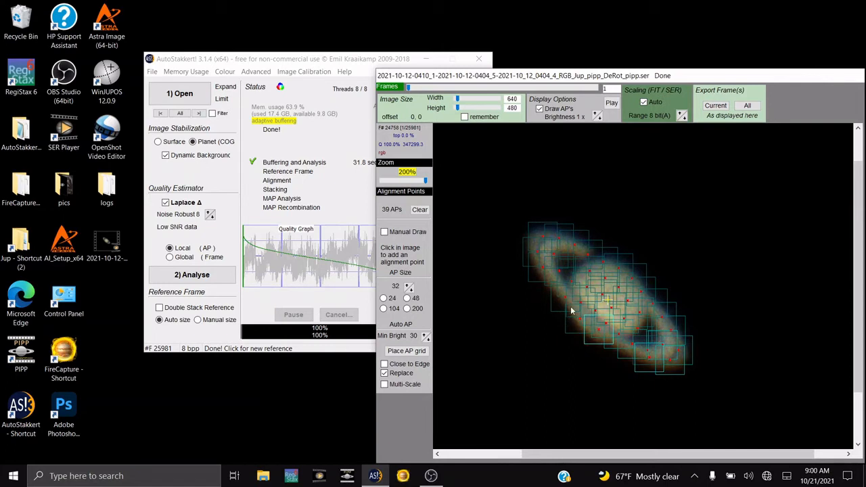
click(568, 308)
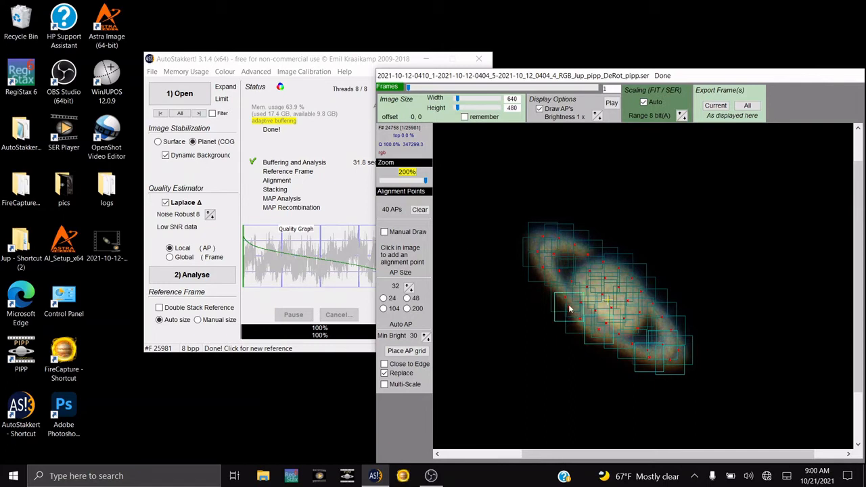
click(532, 245)
click(550, 245)
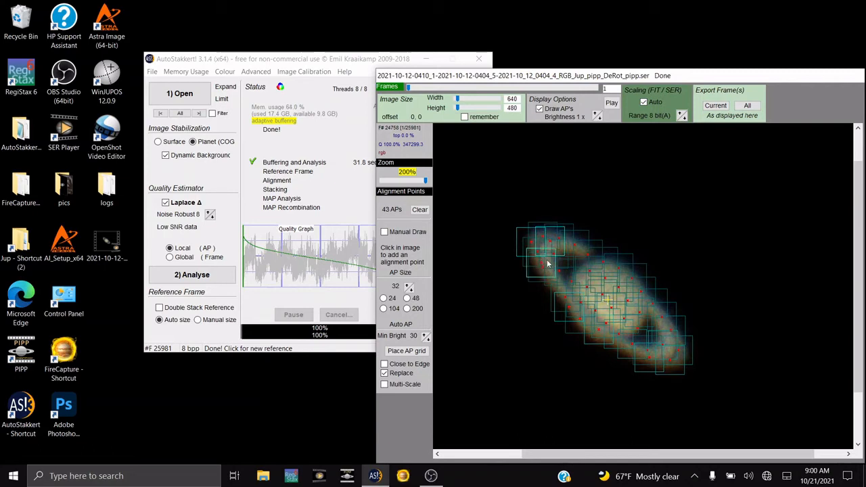
click(546, 262)
click(553, 284)
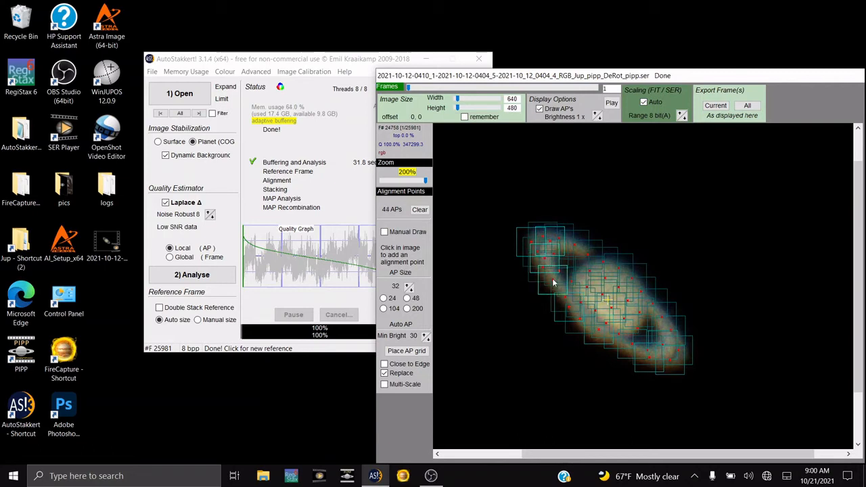
click(579, 277)
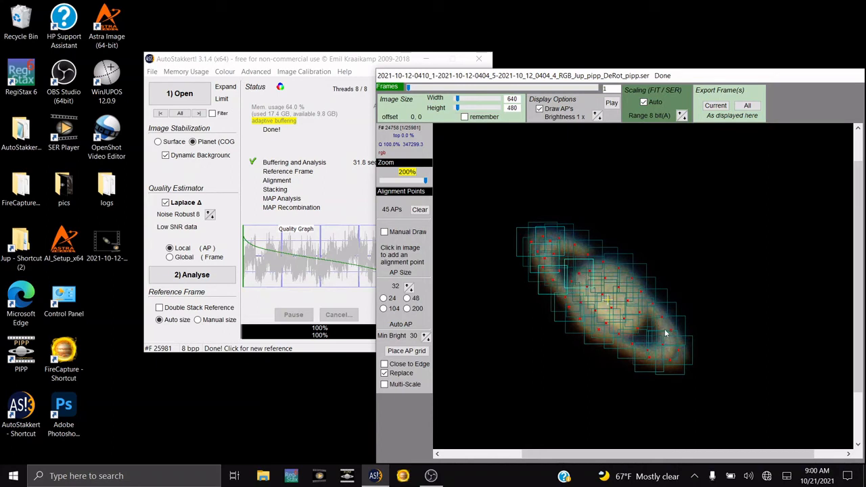
Step: Add six more alignment points across Saturn's disc
click(616, 298)
click(598, 280)
click(628, 313)
click(634, 305)
click(615, 282)
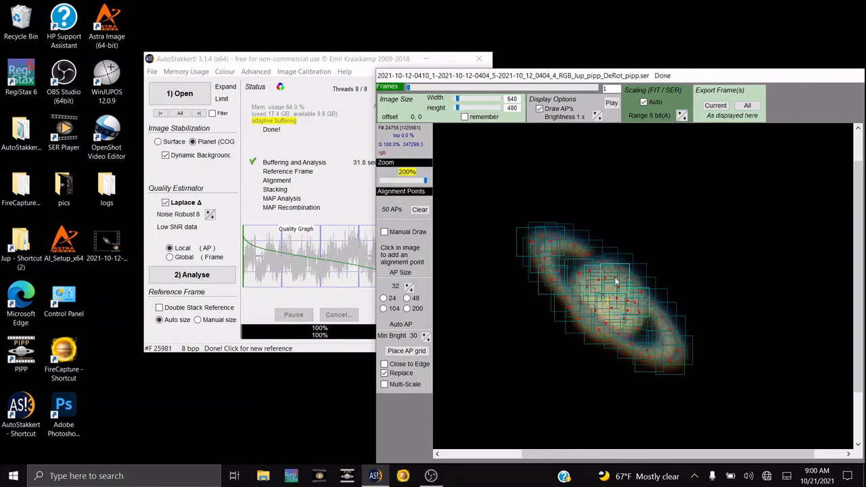
click(608, 287)
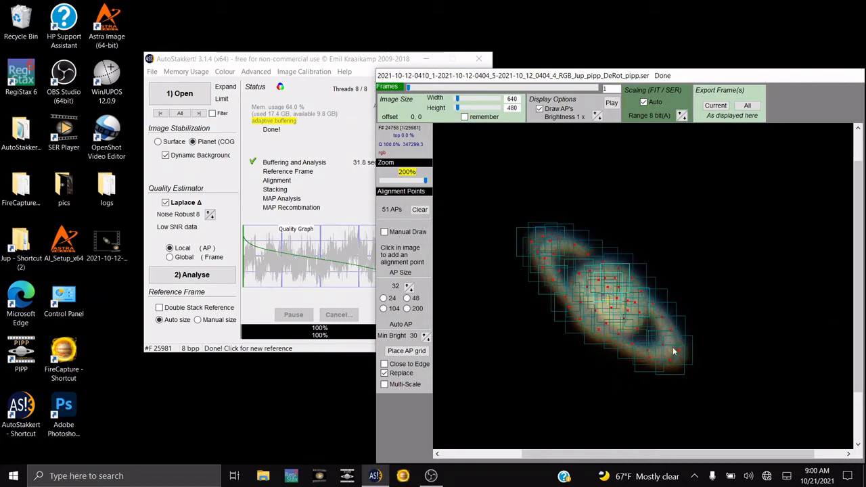
Step: Add nine further alignment points on the lower-right ring end, the front ring, the upper-left ring and the disc's lower edge
click(656, 352)
click(671, 340)
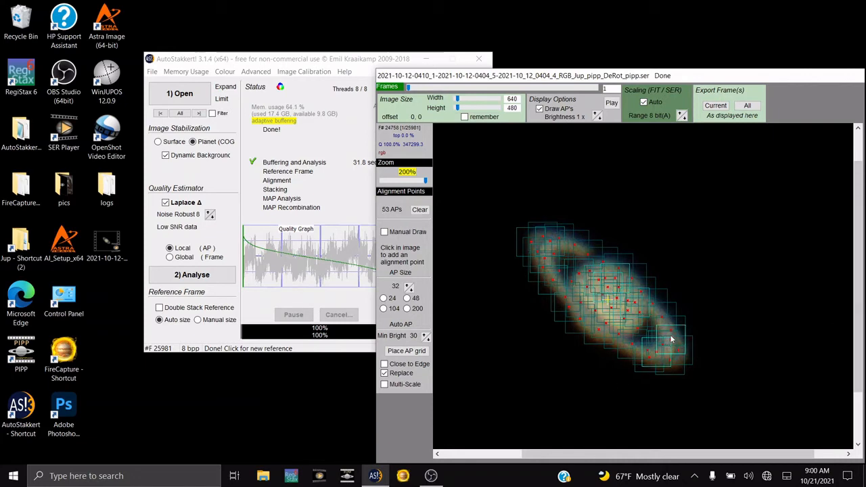
click(611, 341)
click(628, 349)
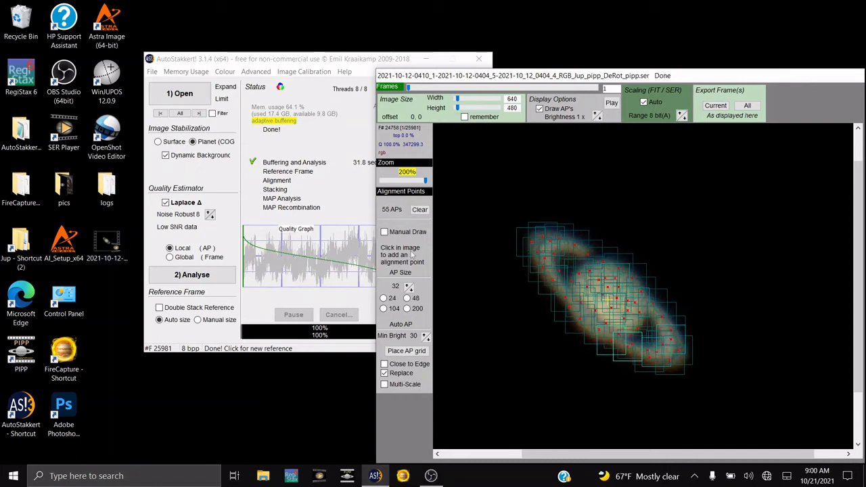
click(584, 330)
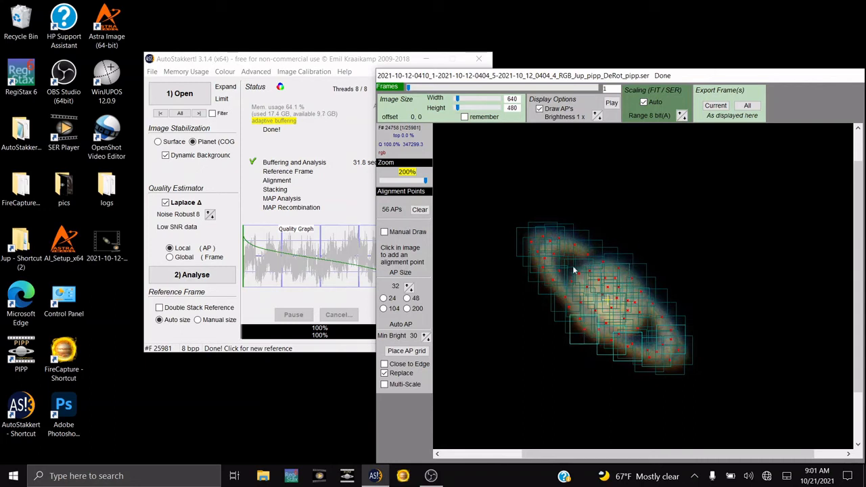
click(563, 248)
click(668, 351)
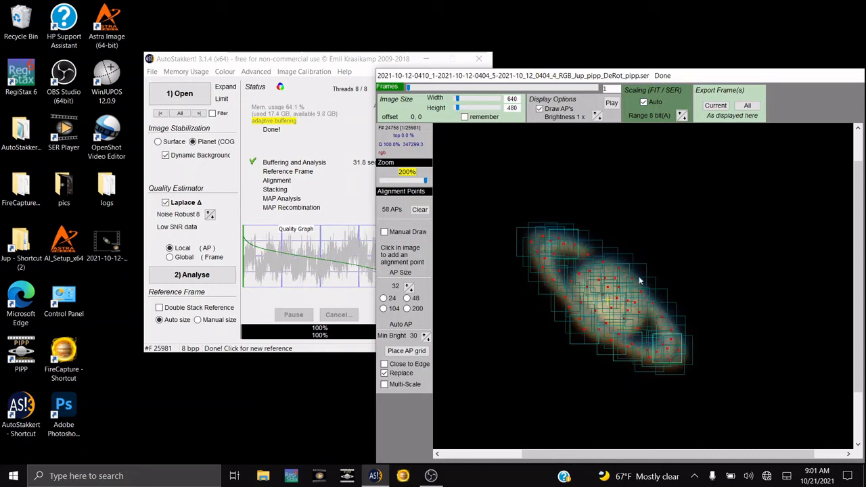
click(666, 330)
click(590, 323)
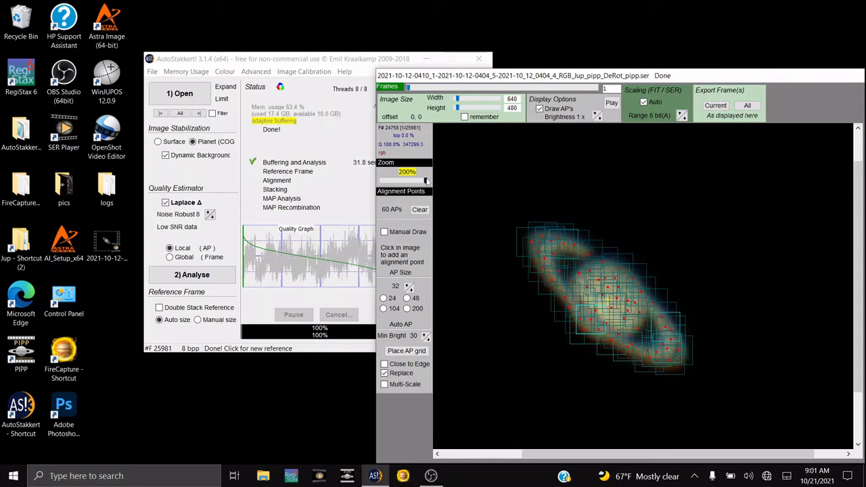
Step: Move the frame view clear of the stack options and stack the recording with Drizzle off
drag(427, 181, 403, 180)
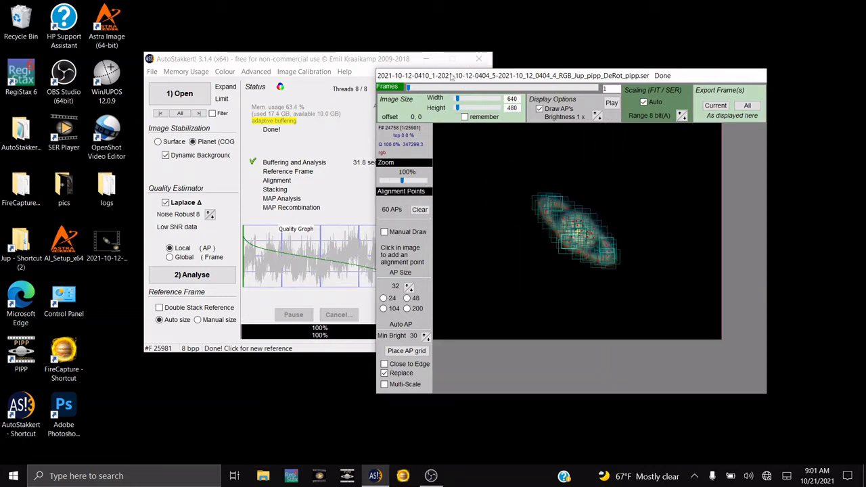
drag(451, 76, 592, 61)
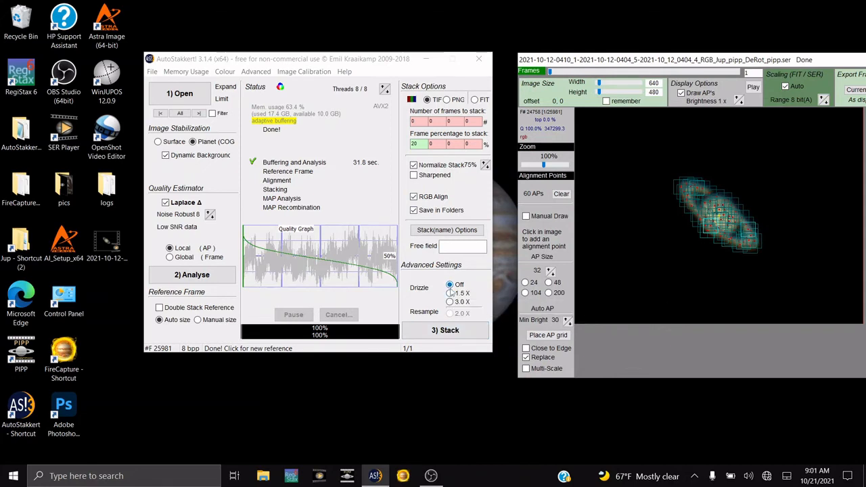
click(449, 330)
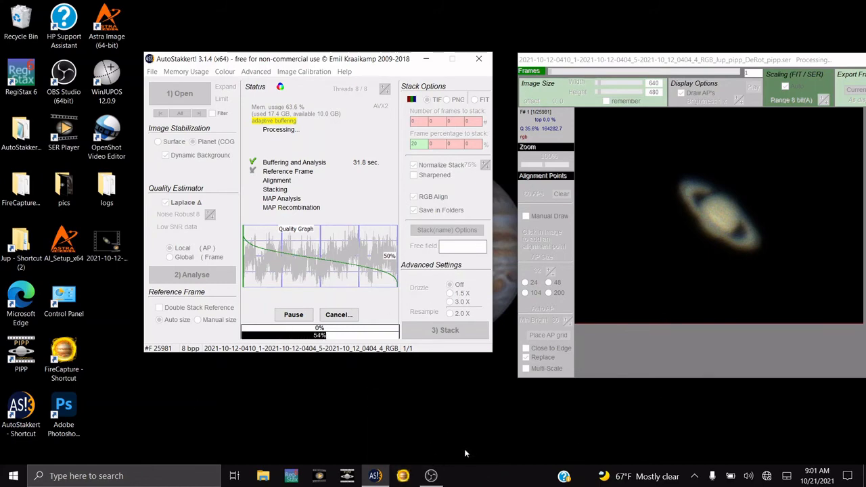
click(431, 476)
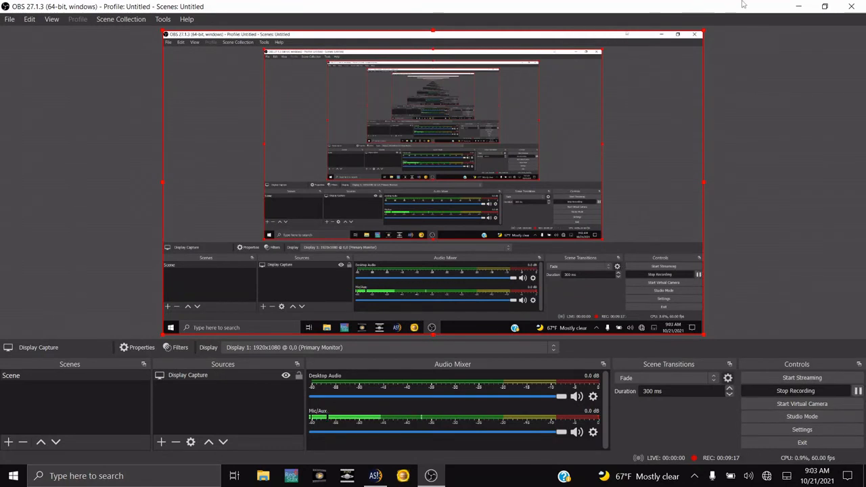
click(798, 6)
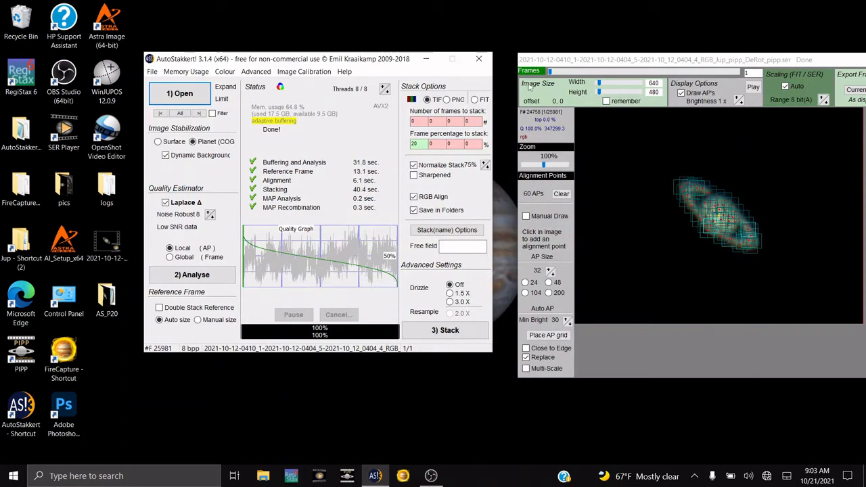
Step: Close AutoStakkert and set the joined SER video apart in an empty area of the desktop
click(152, 72)
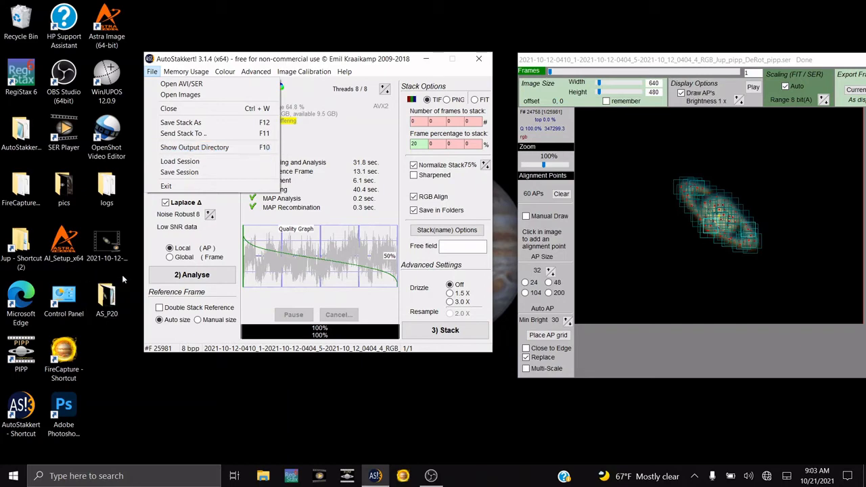
click(482, 60)
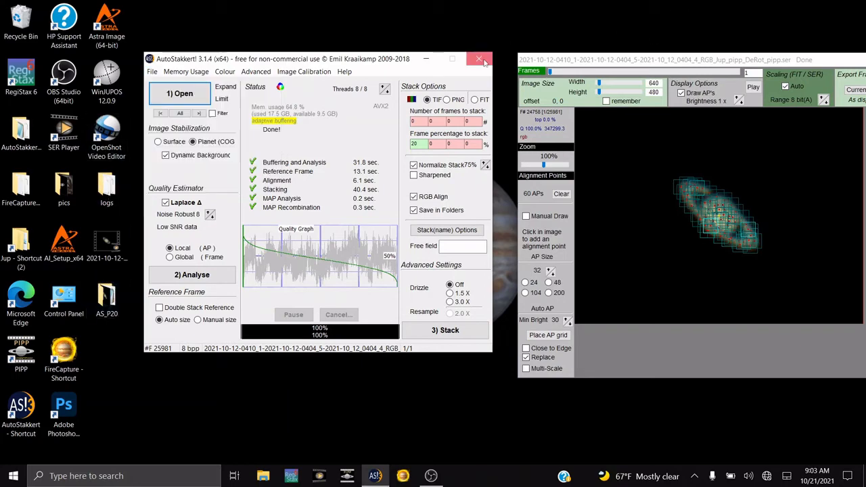
click(482, 60)
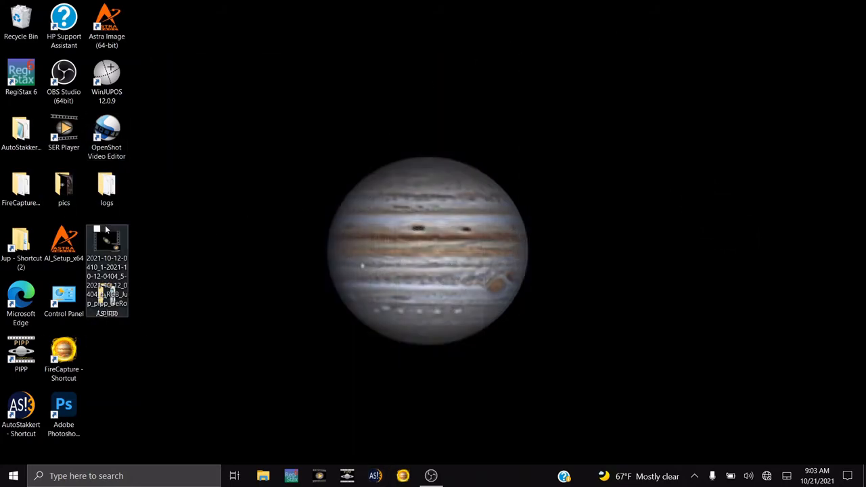
drag(107, 244, 193, 135)
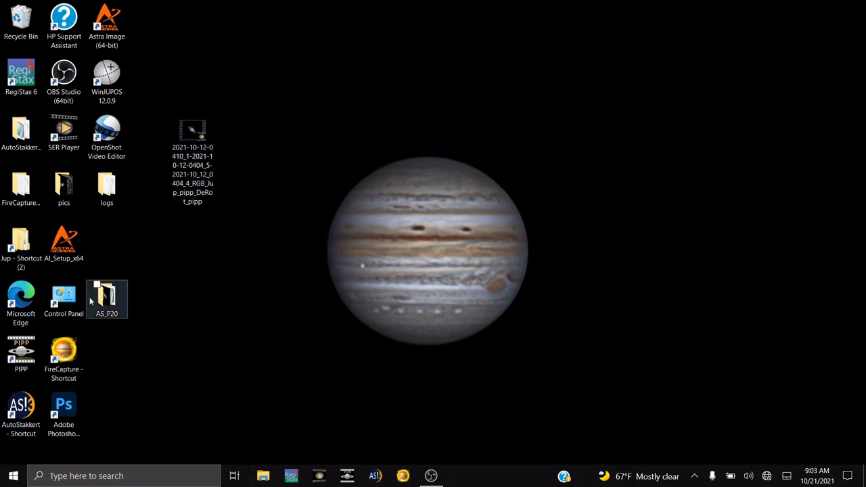
Step: View the stacked Saturn image in the AS_P20 folder, then close the image viewer
double_click(106, 298)
double_click(305, 194)
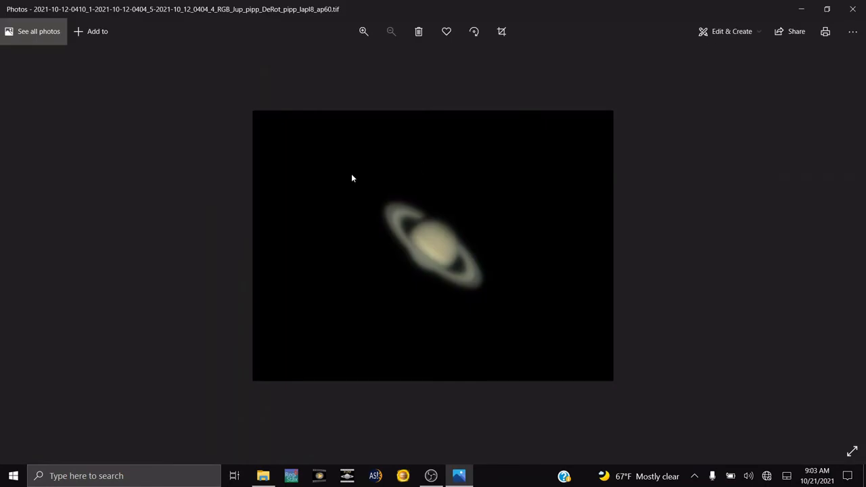
click(855, 10)
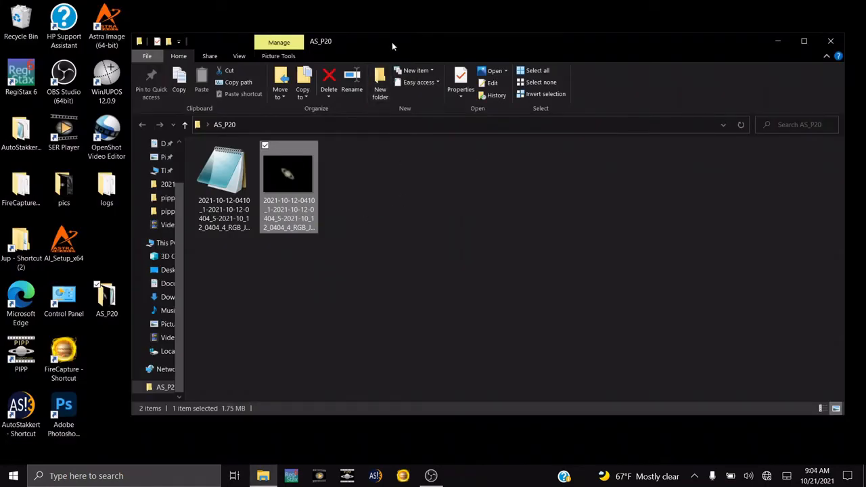
Step: Move the stacked TIF and its text file from AS_P20 onto the desktop and delete the empty folder
drag(392, 43, 512, 58)
ctrl+click(342, 182)
drag(343, 182, 109, 265)
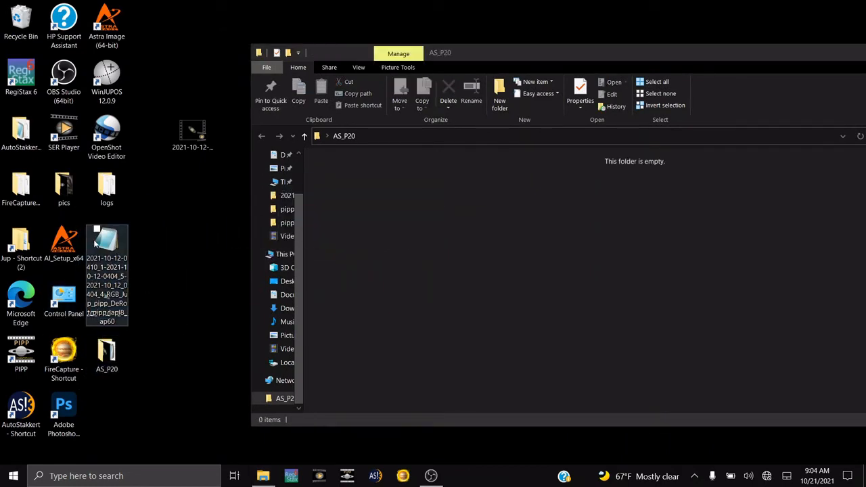
drag(98, 243, 226, 196)
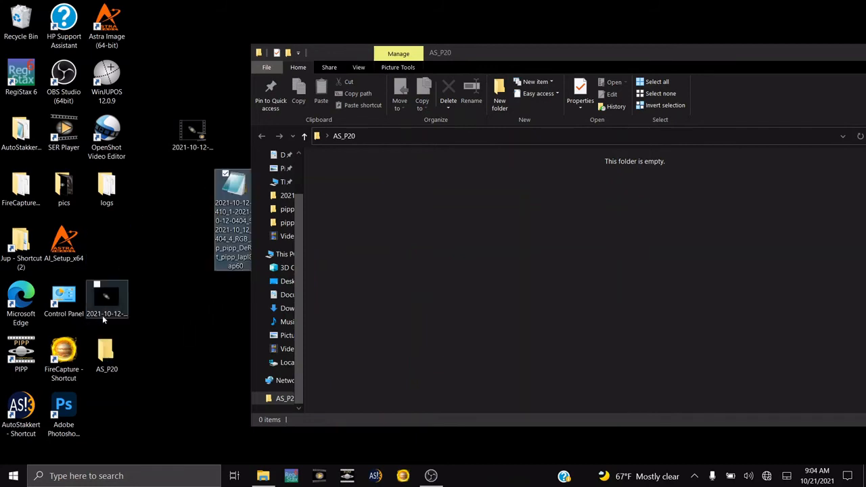
click(106, 355)
drag(2, 3, 15, 19)
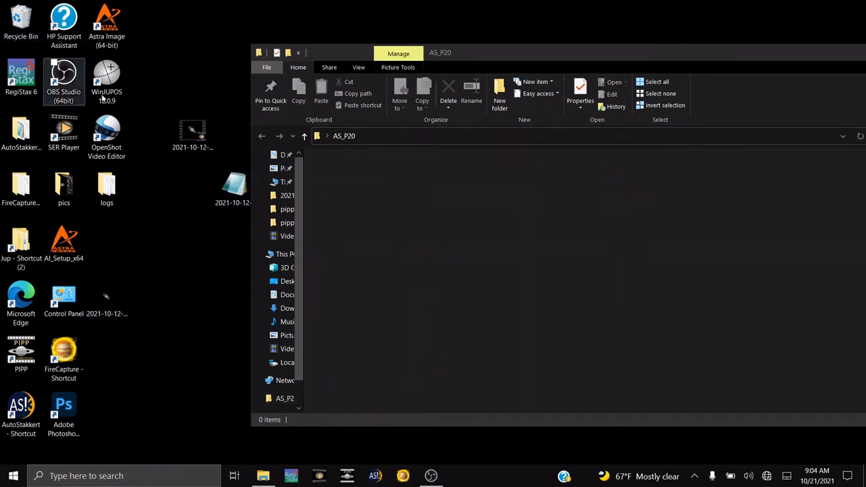
Step: Line up the text file, stacked image and SER video with the other desktop icons and close the folder window
drag(235, 183, 163, 22)
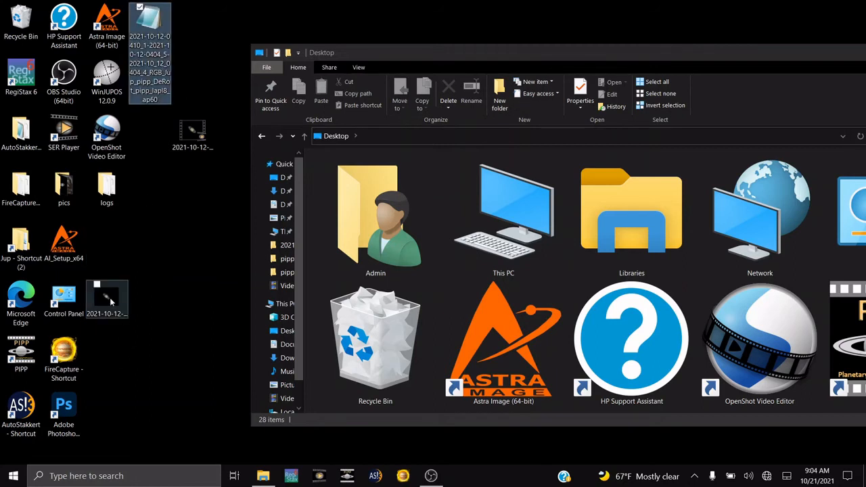
drag(109, 297, 108, 241)
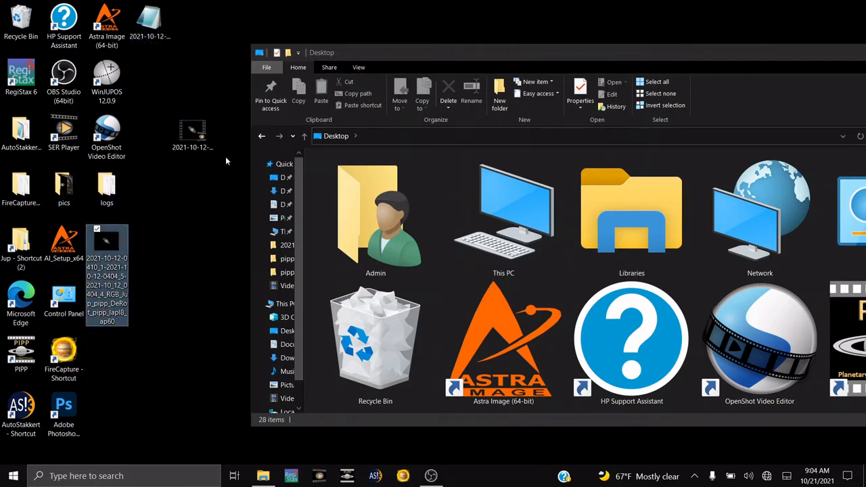
drag(193, 132, 150, 76)
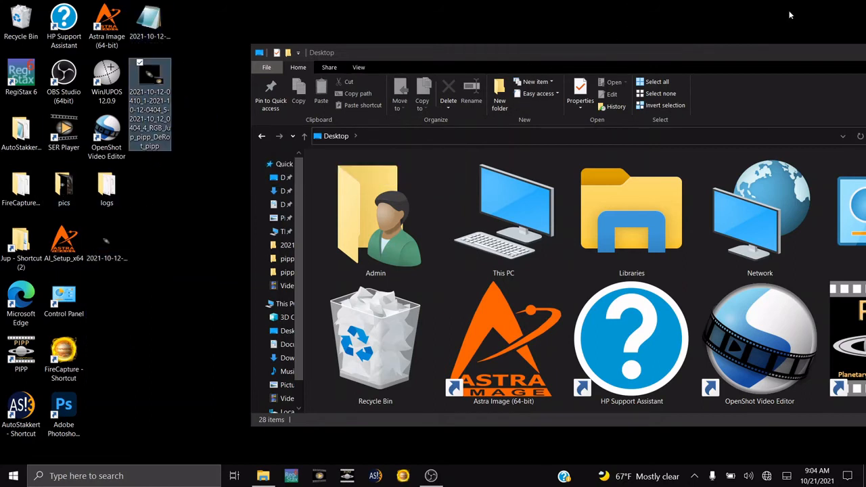
drag(710, 54, 479, 51)
click(743, 52)
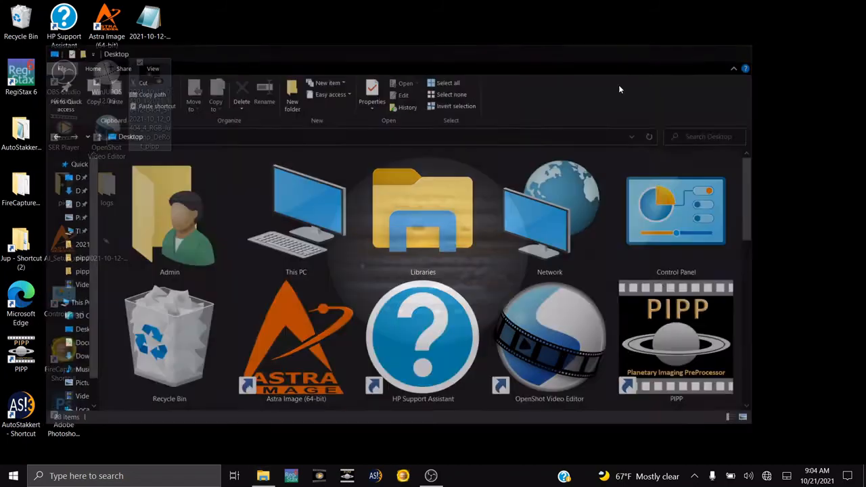
Step: Load the stacked Saturn TIF from the desktop into RegiStax without stretching intensity levels, and show the full image in a maximized window
click(291, 475)
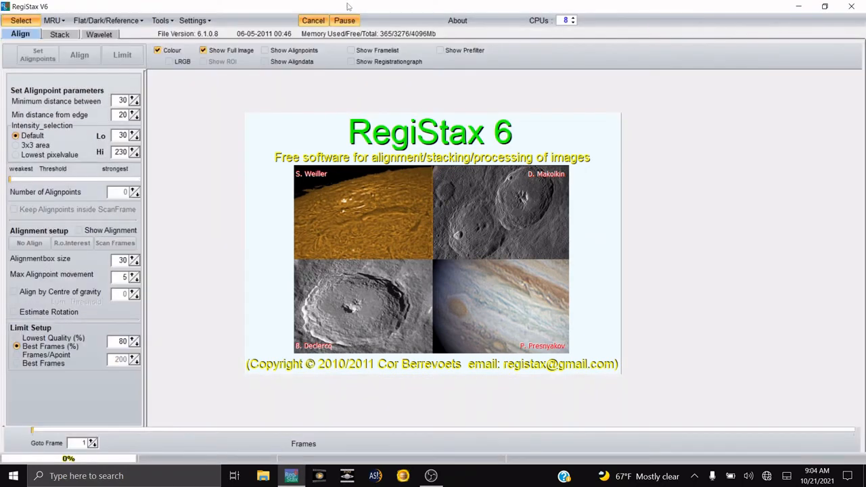
double_click(330, 9)
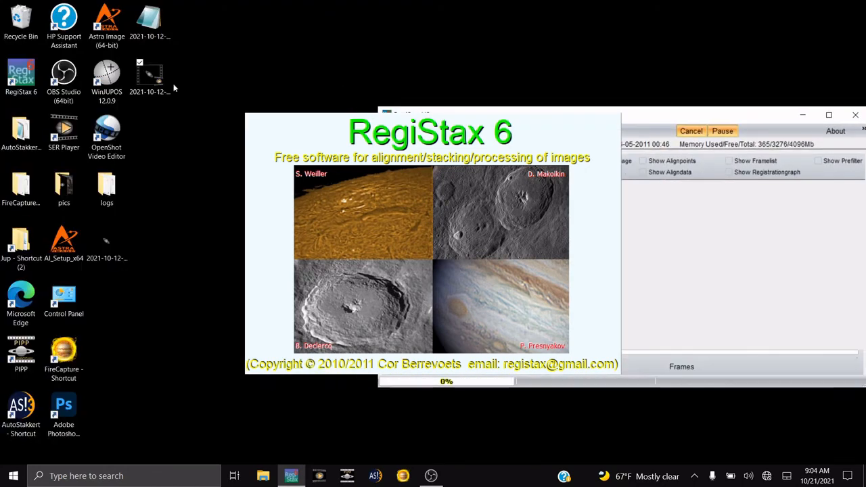
click(105, 241)
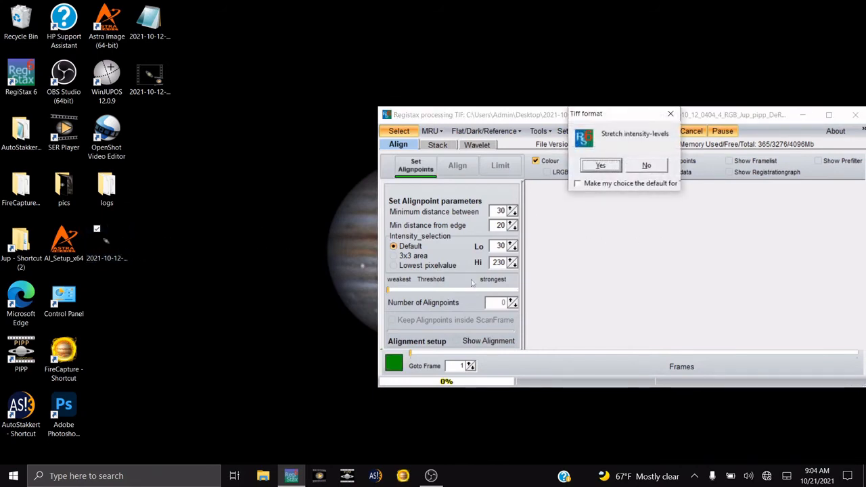
click(655, 167)
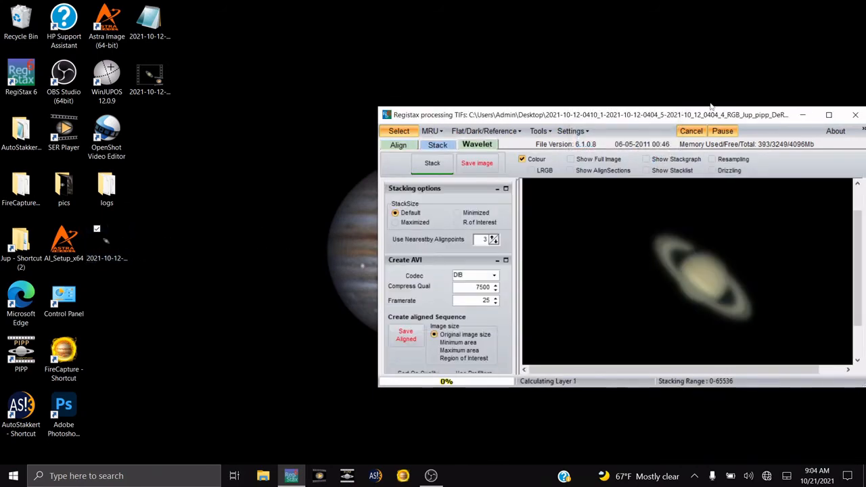
click(835, 114)
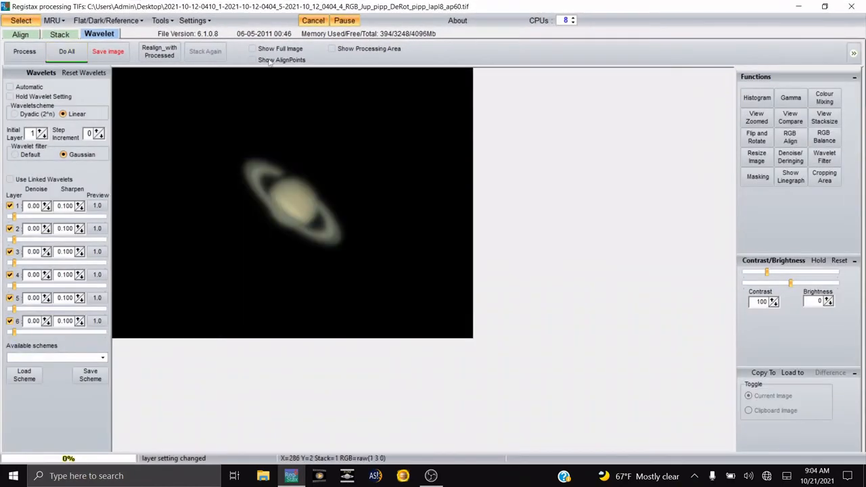
click(251, 48)
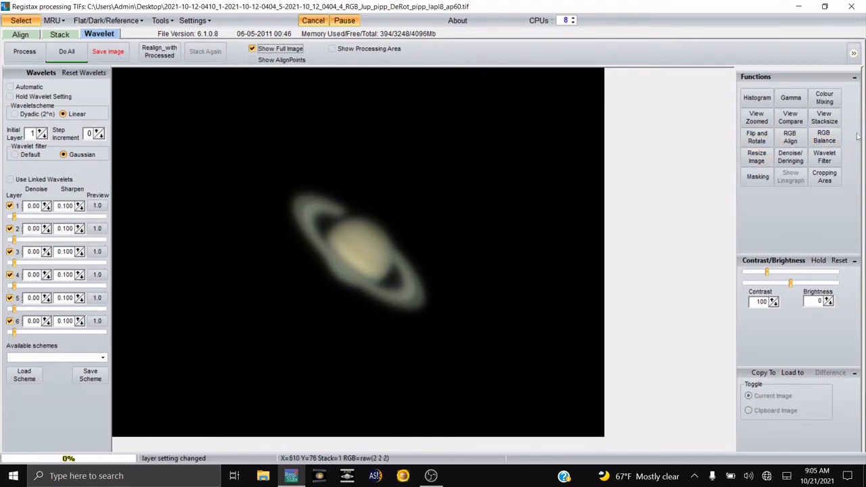
Step: Auto-balance the image's RGB channels, fine-tune the colour weights to red 0.85, green 0.87 and blue 1.08, and close the RGB balance settings
click(824, 136)
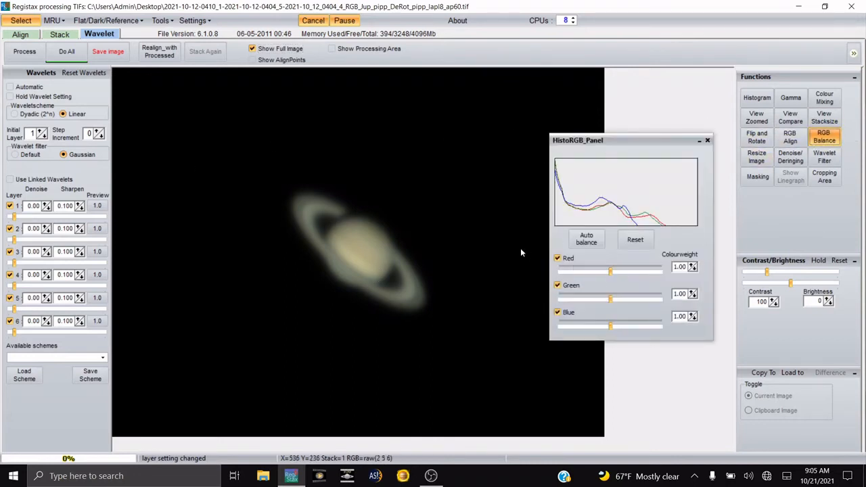
click(586, 239)
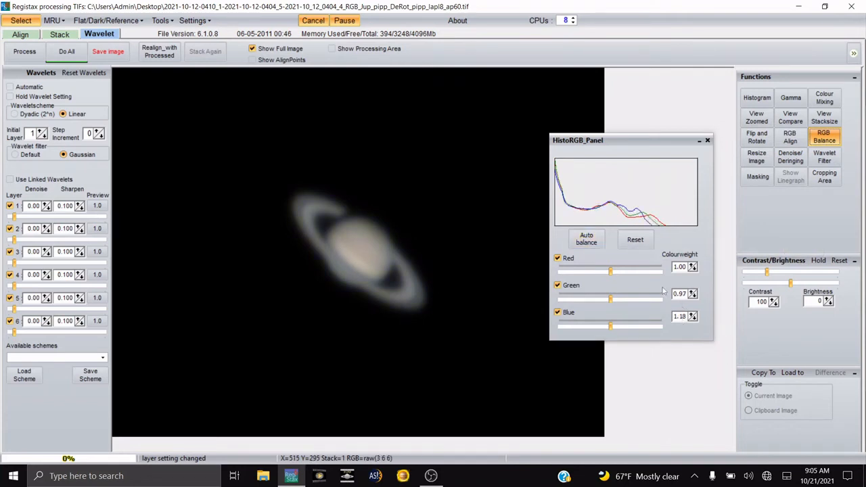
click(693, 320)
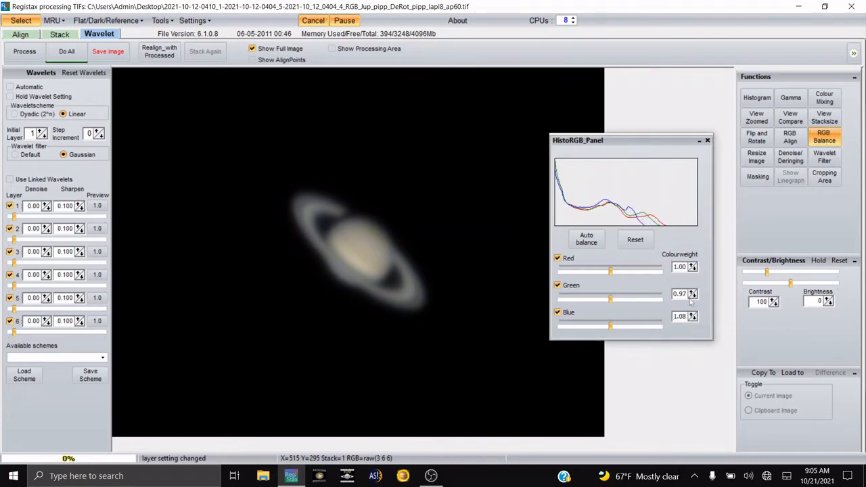
click(692, 291)
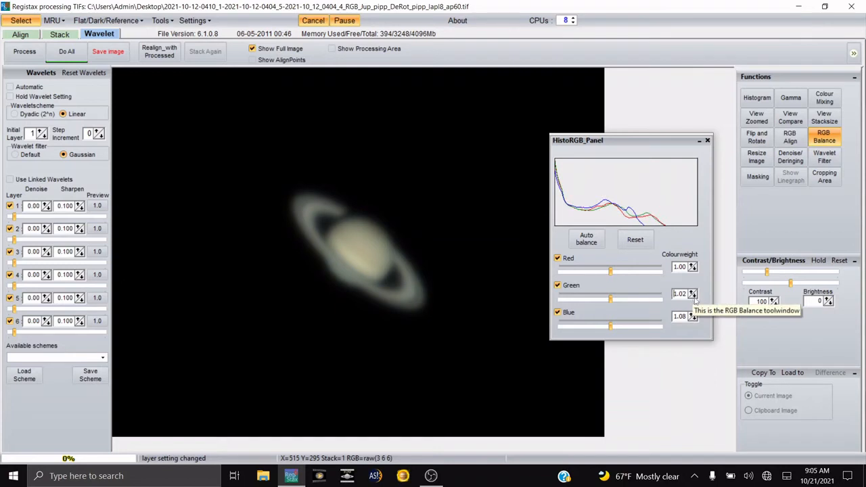
click(693, 297)
click(693, 297)
click(694, 297)
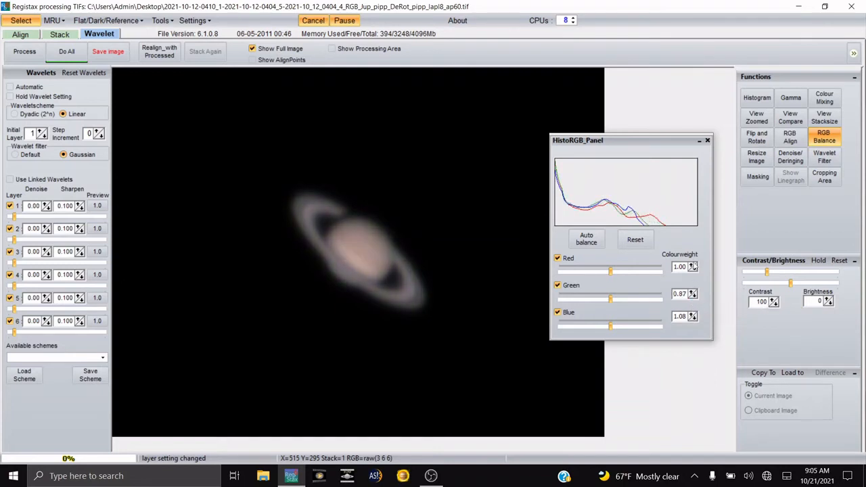
click(693, 270)
click(693, 269)
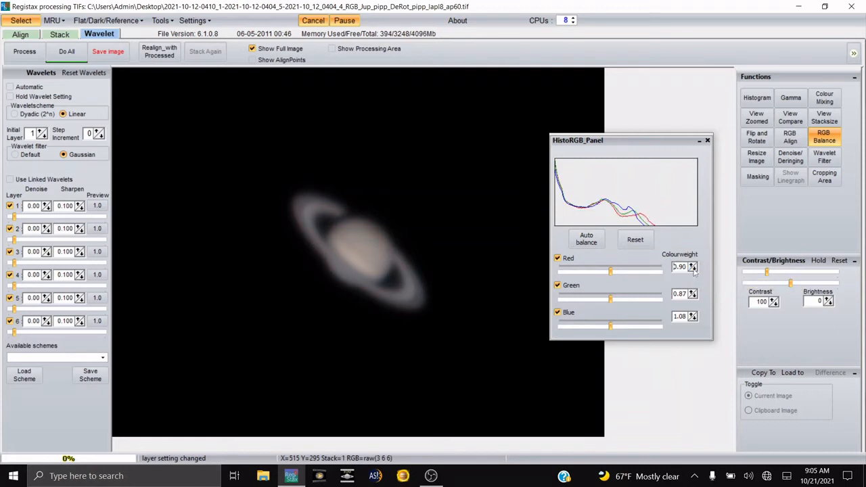
click(693, 269)
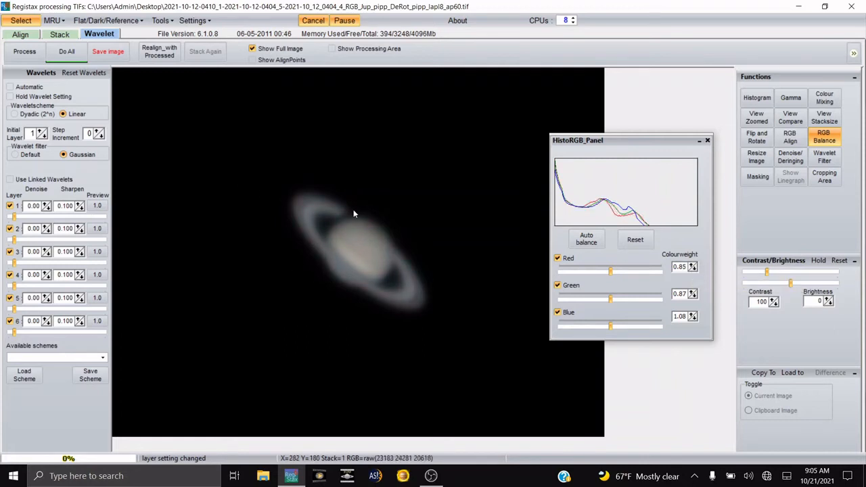
click(707, 140)
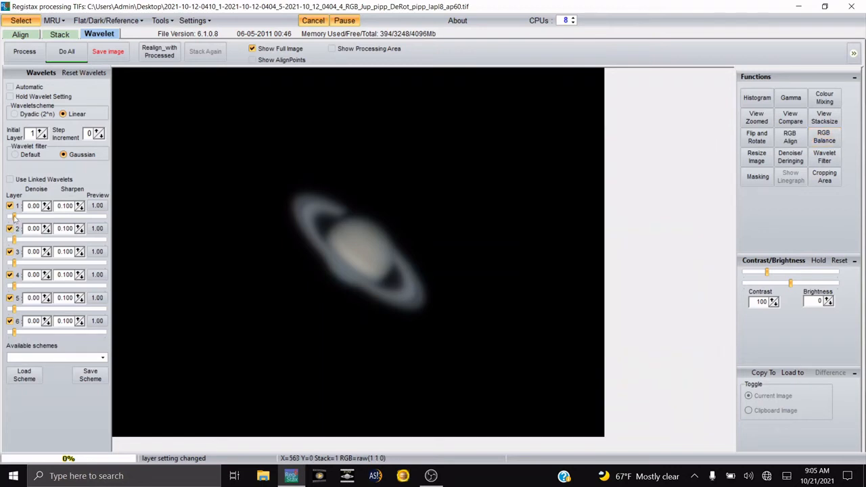
Step: Raise wavelet layers 1 to 4 to 100 and nudge layer 5 up slightly
drag(13, 216, 157, 205)
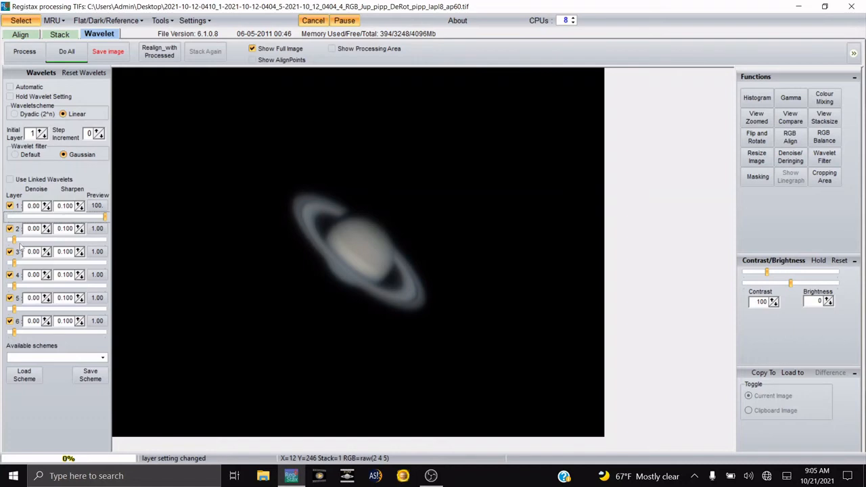
drag(14, 240, 92, 244)
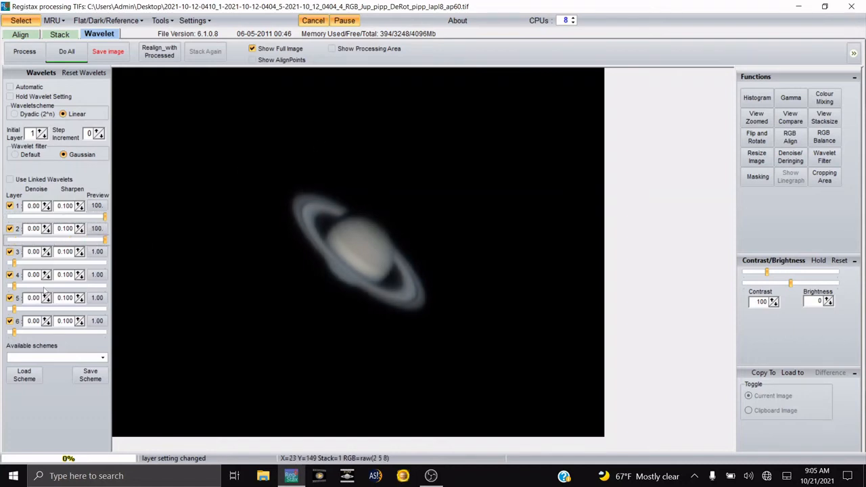
click(11, 264)
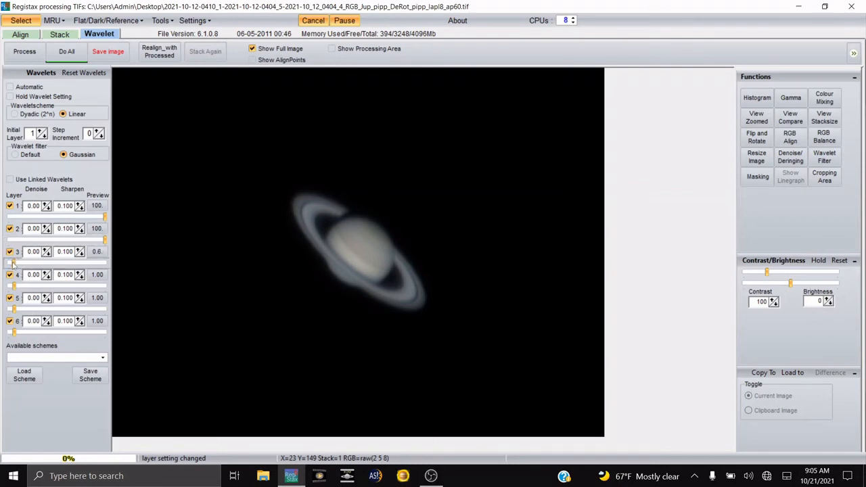
drag(13, 264, 150, 264)
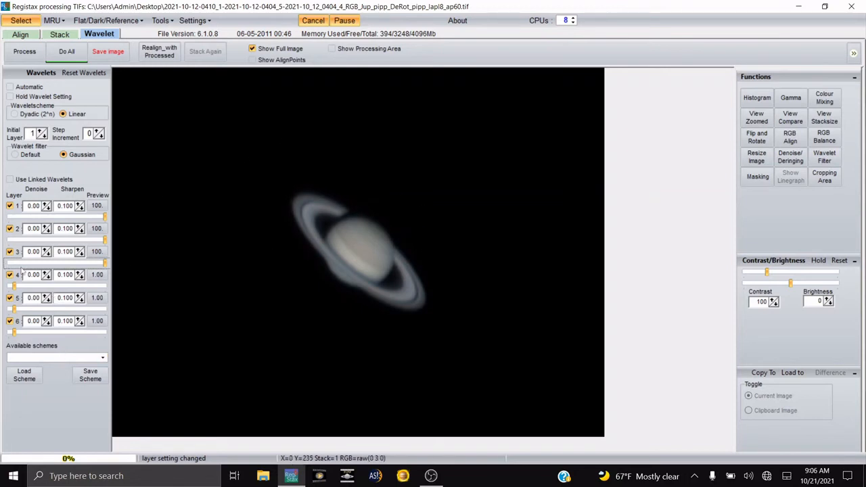
drag(14, 287, 156, 290)
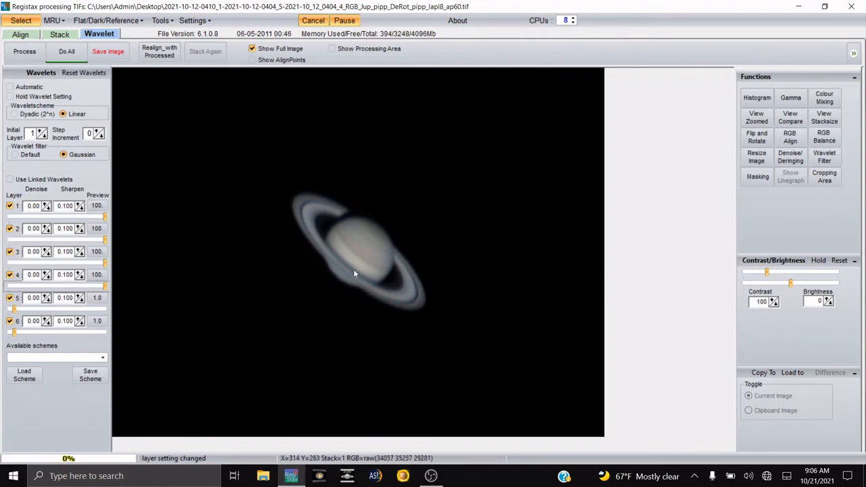
click(15, 310)
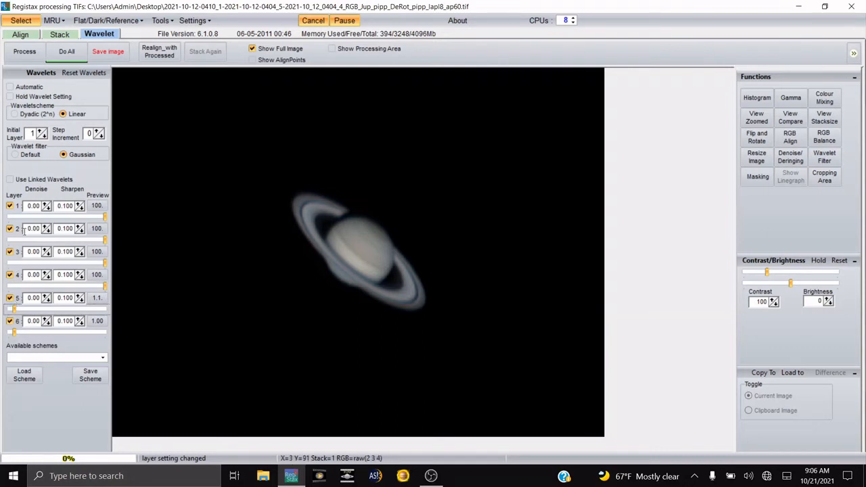
Step: Set the sharpen value of wavelet layers 1, 2 and 3 to 0.110
click(79, 204)
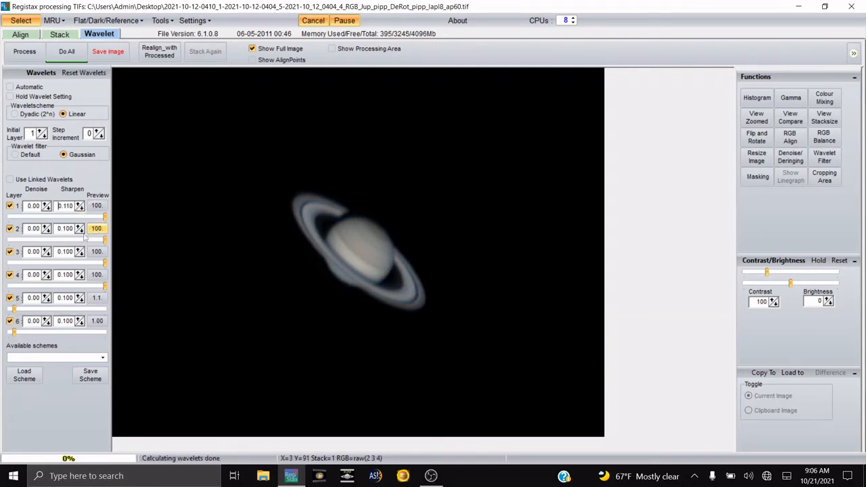
click(79, 226)
click(79, 248)
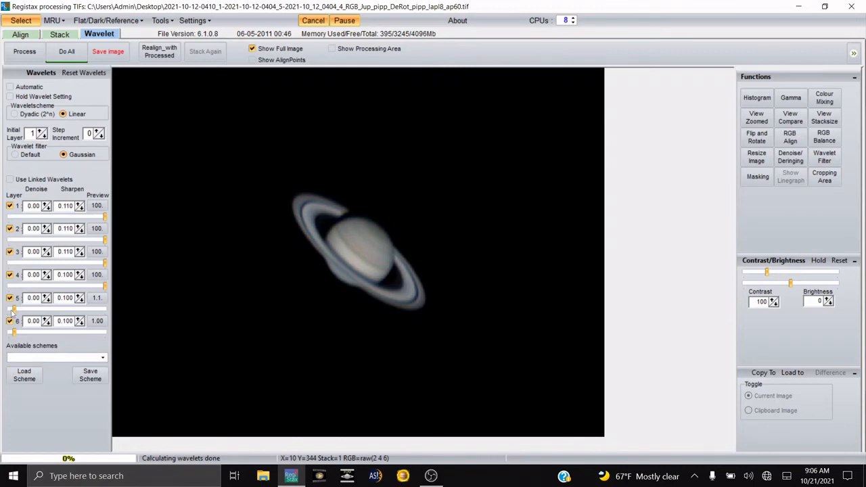
Step: Raise wavelet layer 5 to about 10.5 and layer 6 to about 9.7
drag(14, 309, 19, 309)
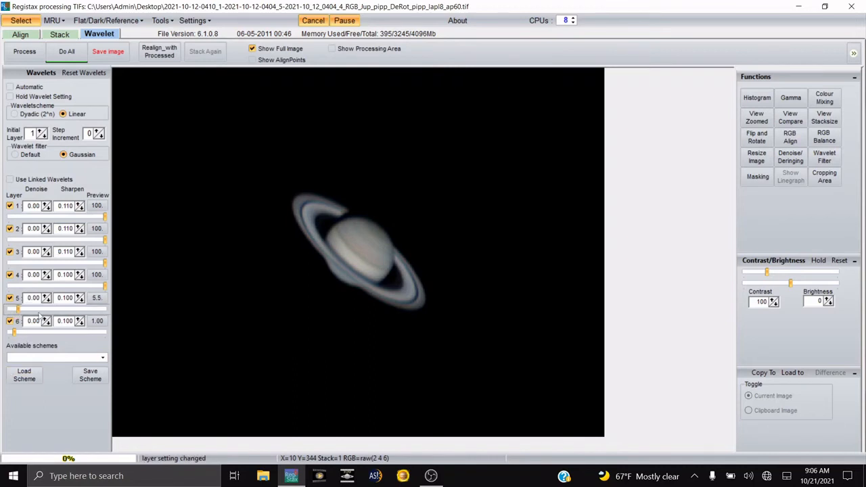
click(43, 311)
drag(15, 331, 22, 336)
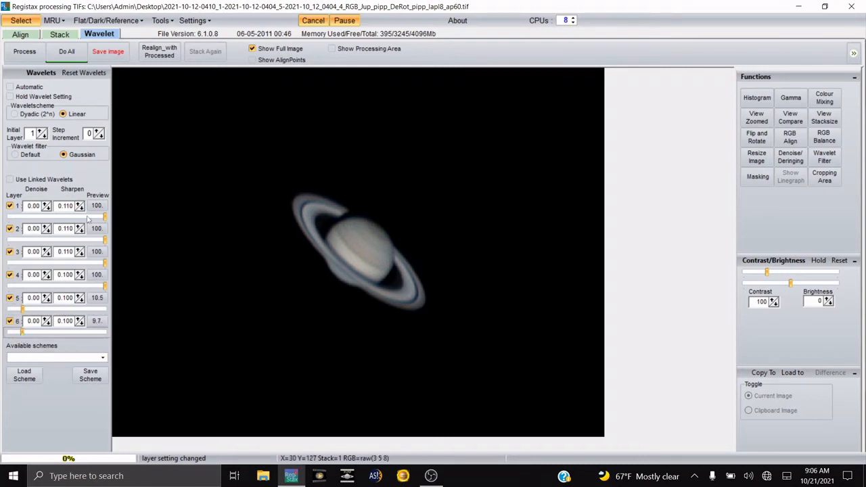
Step: Set layer 4 sharpen to 0.110 and layer 1 to 0.120 sharpen with 0.10 denoise
click(79, 273)
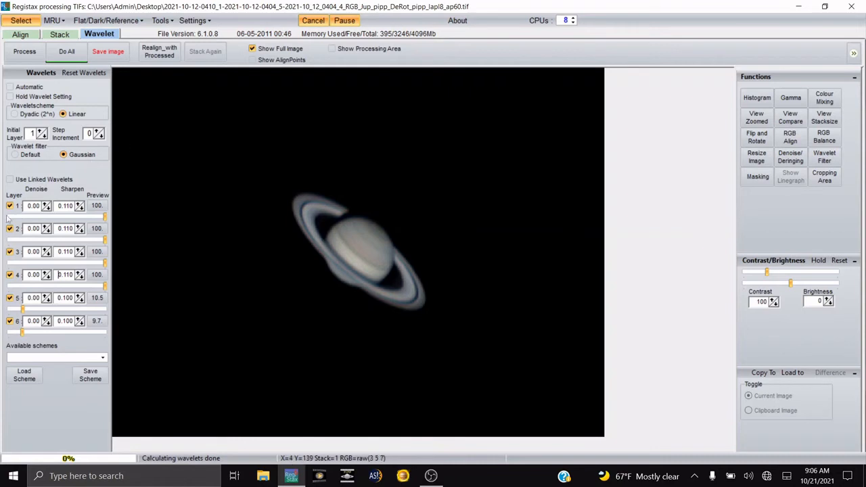
click(80, 205)
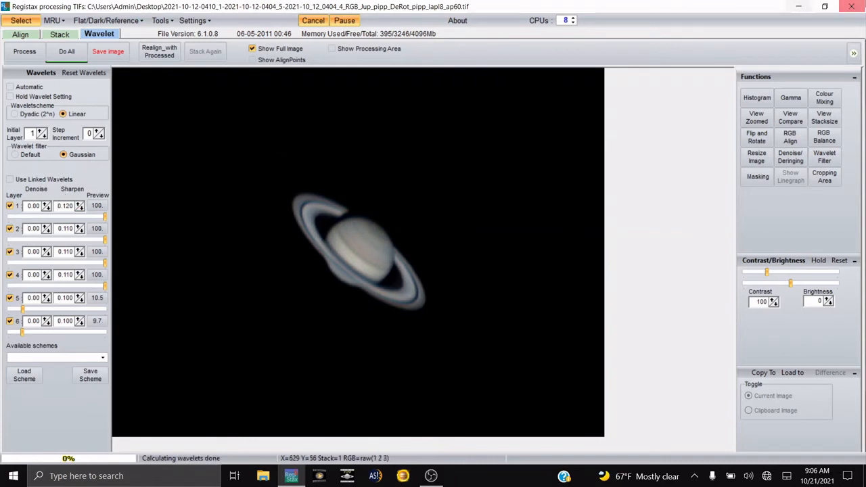
click(46, 205)
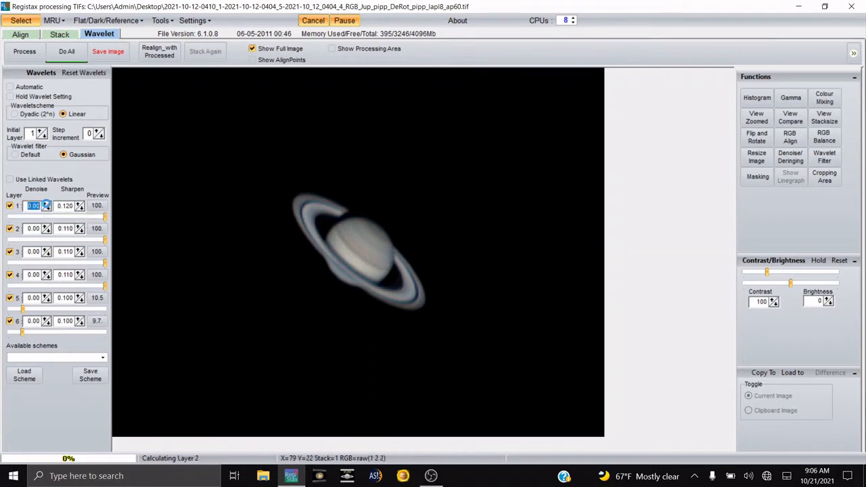
click(46, 205)
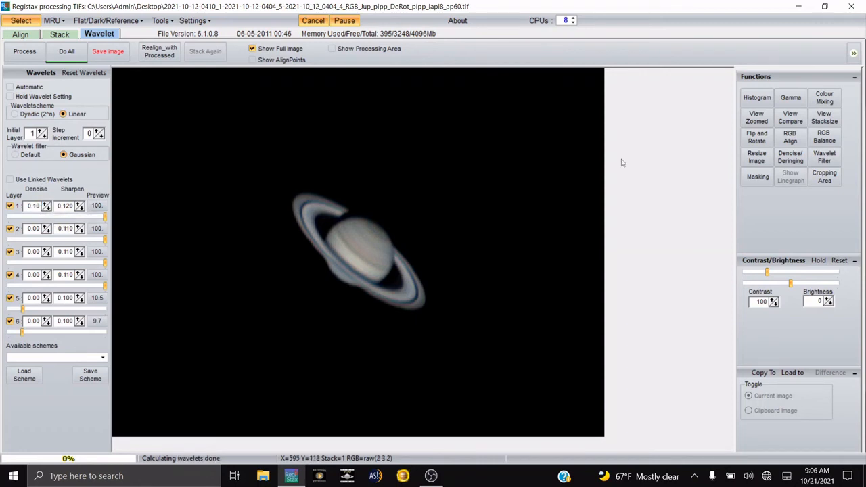
Step: Enable de-noising for layer 1 in the Denoise/Deringing function and set it to 15
click(798, 156)
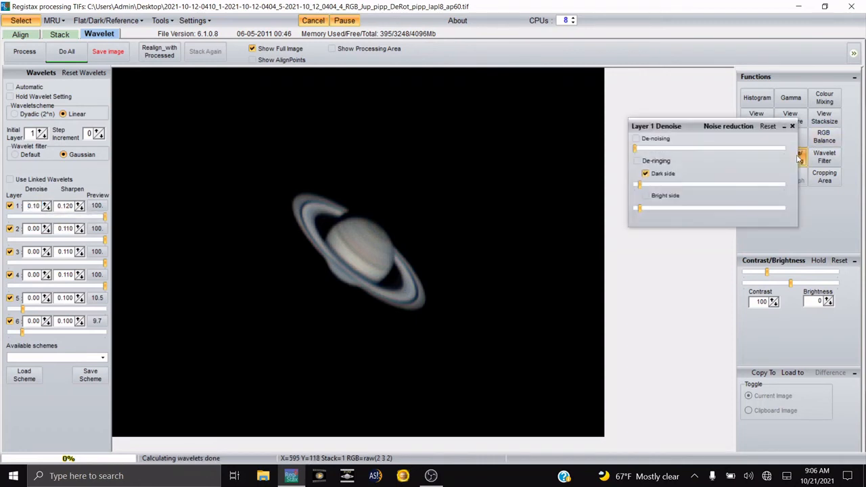
click(636, 139)
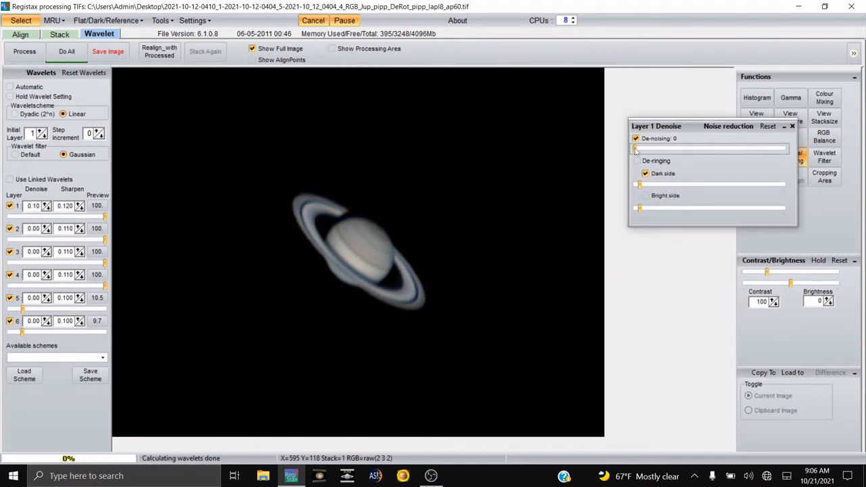
drag(635, 149, 637, 148)
Step: Try dark-side and bright-side de-ringing on the image, leave de-ringing off, and close the noise reduction settings
click(637, 161)
click(636, 161)
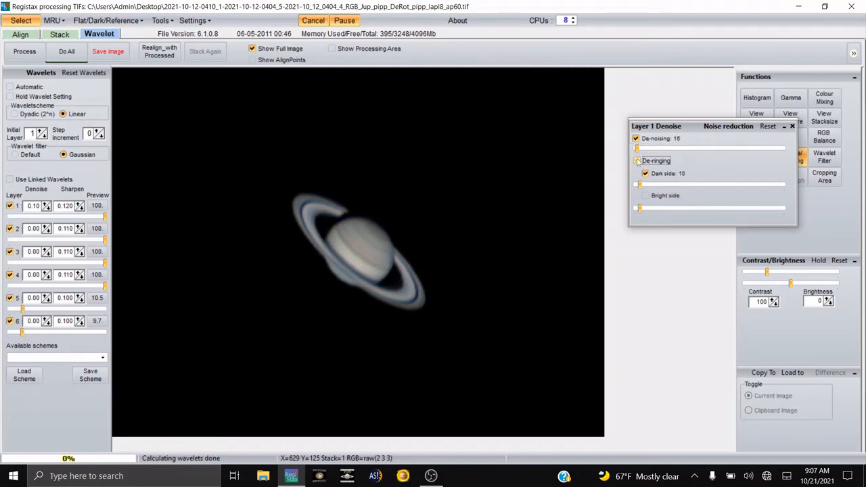
click(637, 160)
click(636, 161)
click(645, 173)
click(645, 195)
click(637, 161)
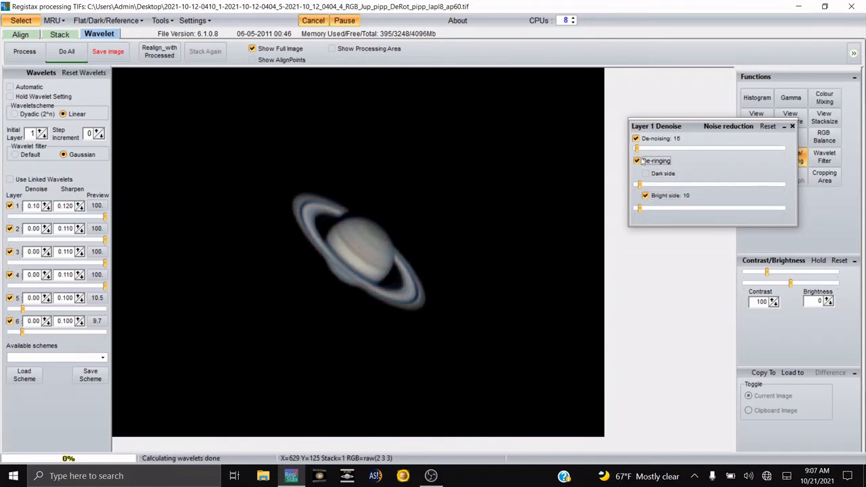
click(637, 161)
click(637, 161)
click(637, 161)
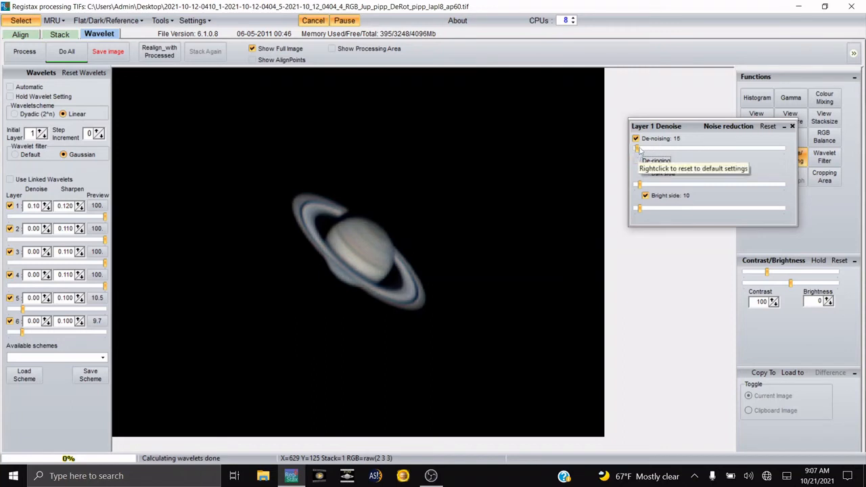
click(791, 127)
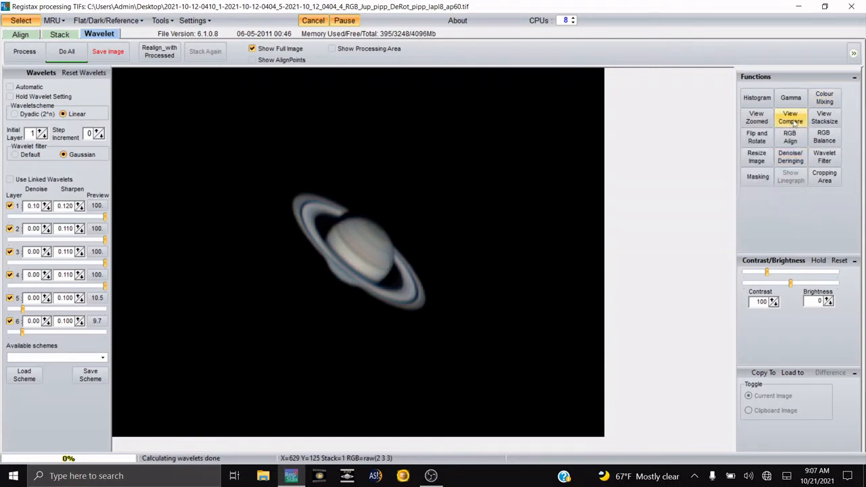
Step: Auto-balance the Saturn image's red, green and blue channels with RGB Balance, repeating the automatic balance once
click(825, 136)
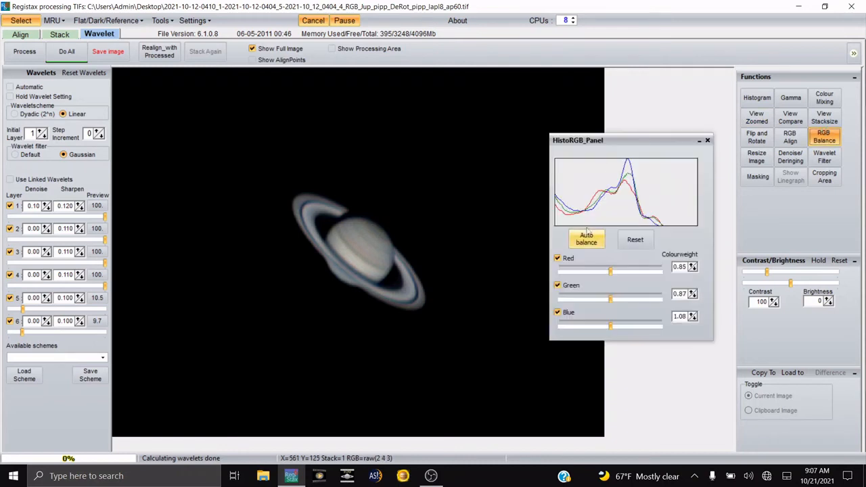
click(586, 242)
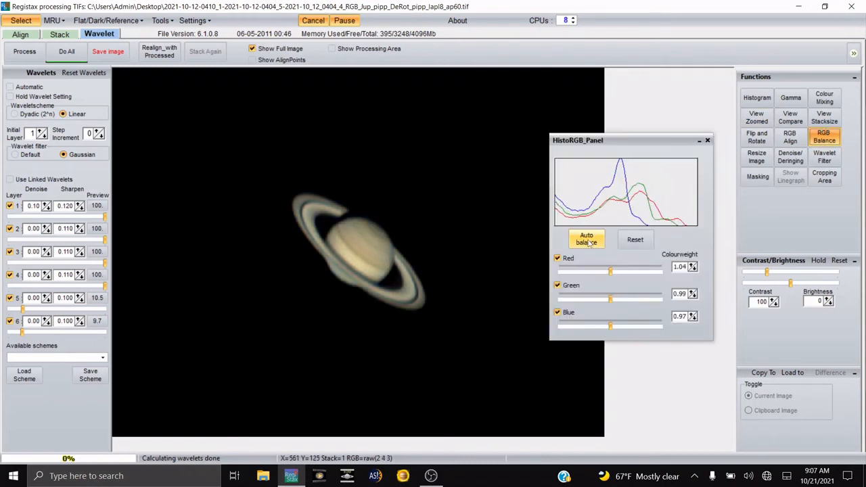
click(587, 243)
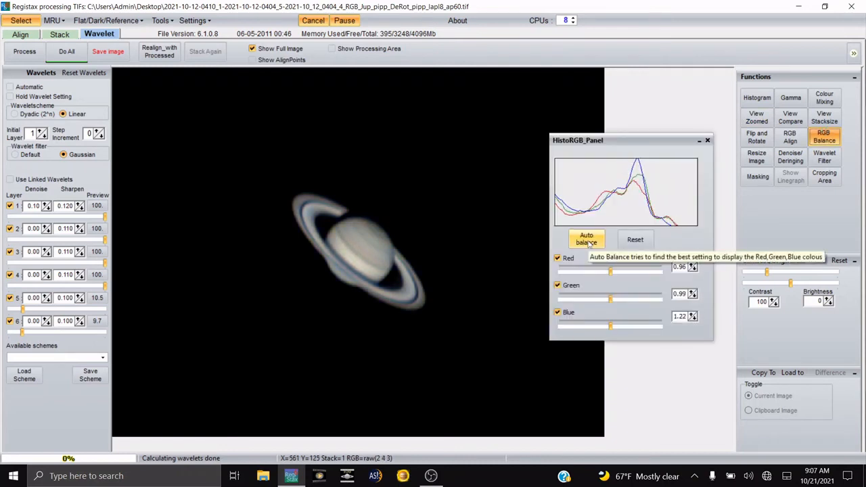
Step: Try a red colour weight of 0.91, returning it to 0.96
click(694, 269)
click(694, 269)
click(694, 270)
click(694, 270)
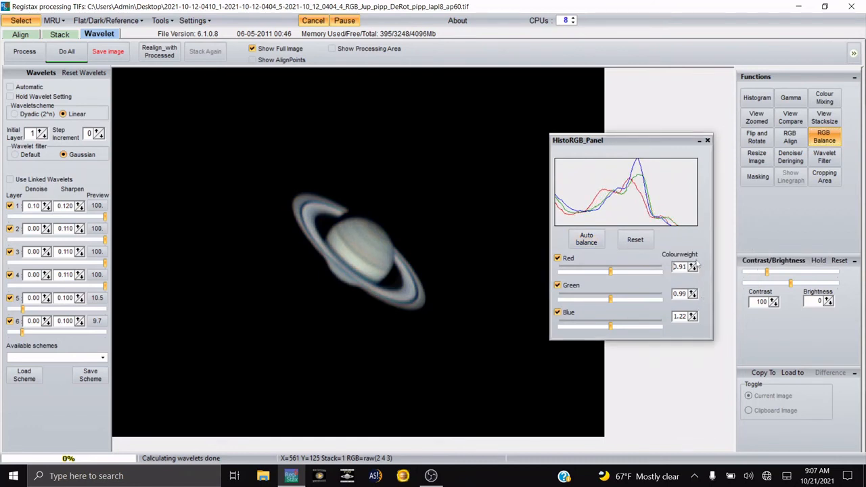
click(692, 264)
click(692, 264)
click(692, 263)
click(692, 264)
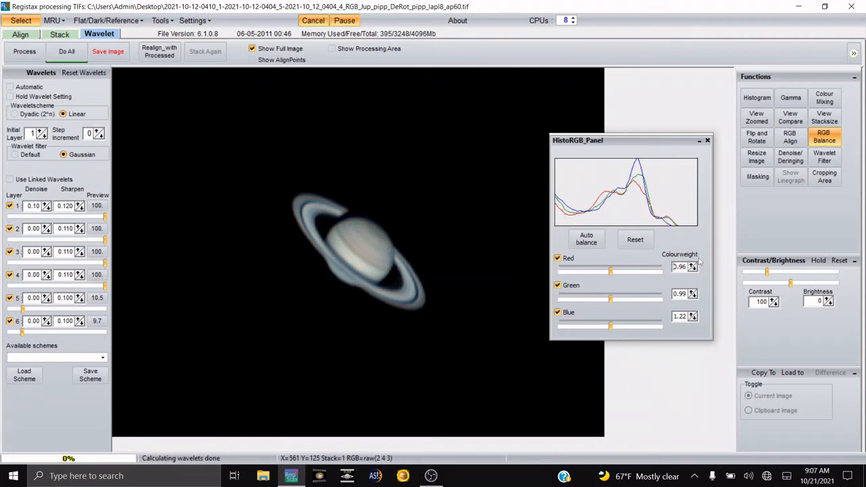
Step: Lower the green colour weight to 0.89
click(692, 295)
click(693, 295)
click(693, 295)
click(692, 295)
click(692, 295)
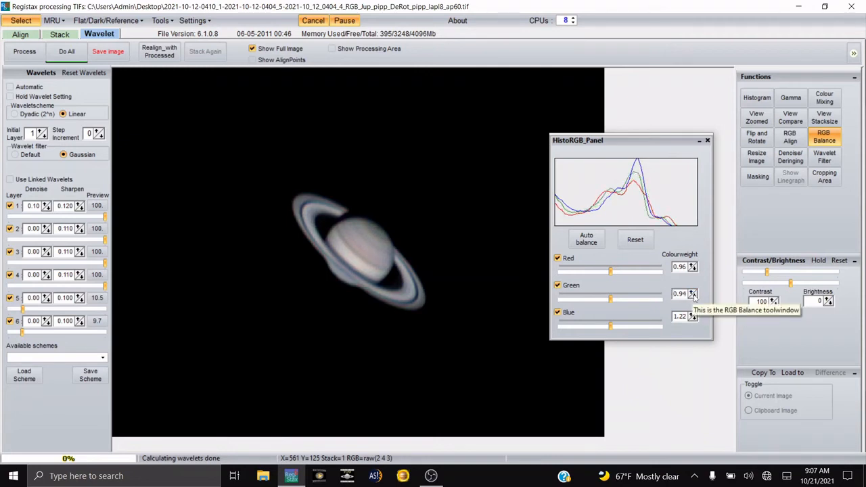
click(692, 296)
click(693, 296)
click(692, 296)
click(692, 296)
click(693, 296)
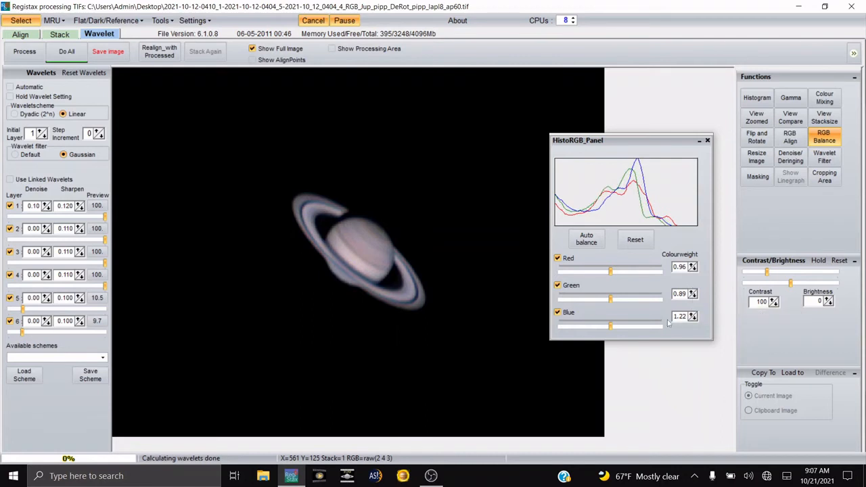
Step: Lower the red colour weight to 0.91
click(694, 269)
click(693, 269)
click(693, 269)
click(694, 269)
click(693, 269)
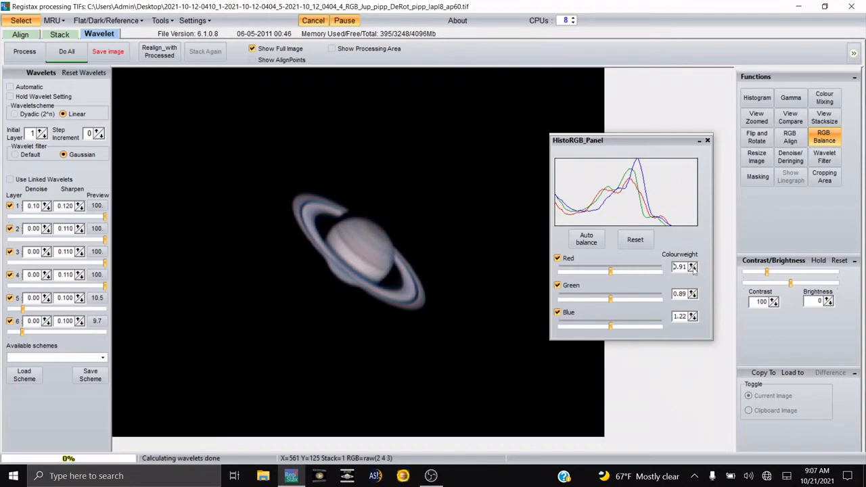
Step: Lower the blue colour weight gradually to 1.07
click(693, 318)
click(693, 319)
click(694, 318)
click(693, 318)
click(693, 318)
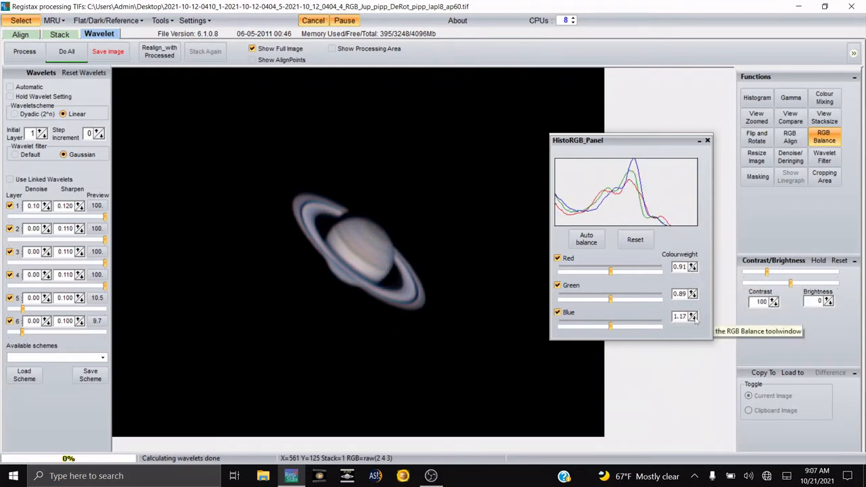
click(693, 319)
click(693, 318)
click(693, 318)
click(693, 318)
click(693, 318)
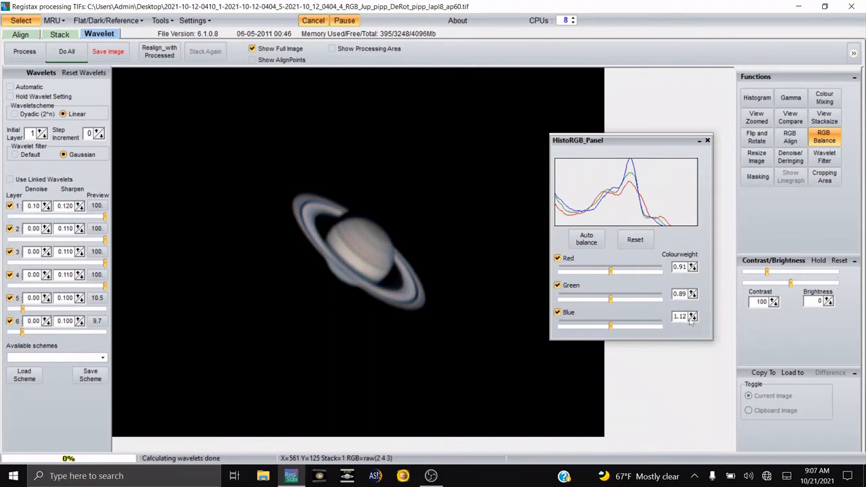
click(693, 319)
click(694, 319)
click(693, 319)
click(693, 318)
click(693, 319)
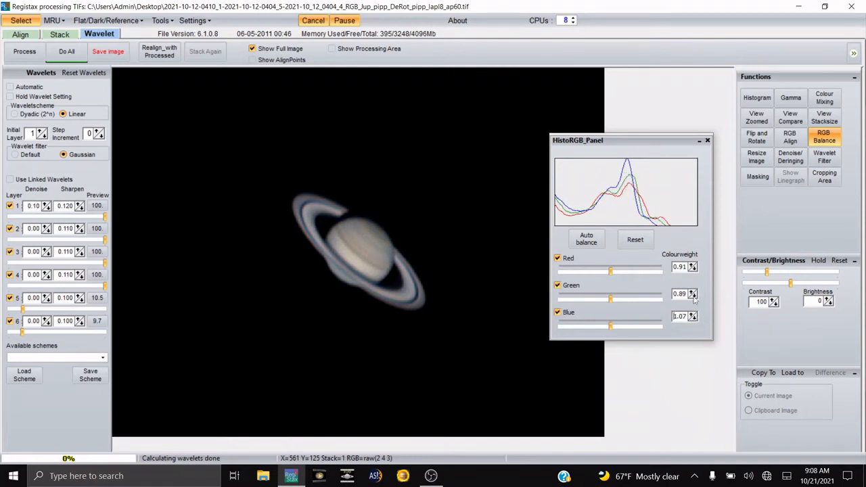
Step: Reduce the green colour weight to 0.84
click(693, 297)
click(693, 298)
click(693, 297)
click(694, 298)
click(693, 297)
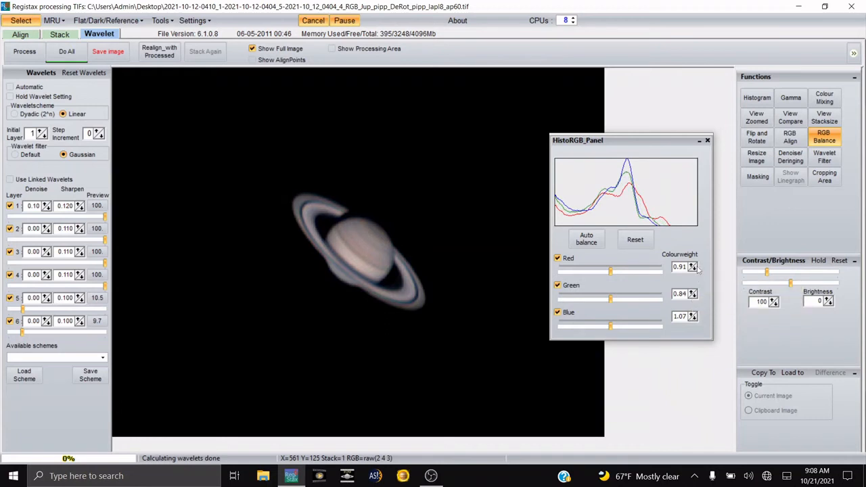
Step: Reduce the red colour weight to 0.81
click(695, 269)
click(695, 269)
click(695, 269)
click(695, 269)
click(694, 269)
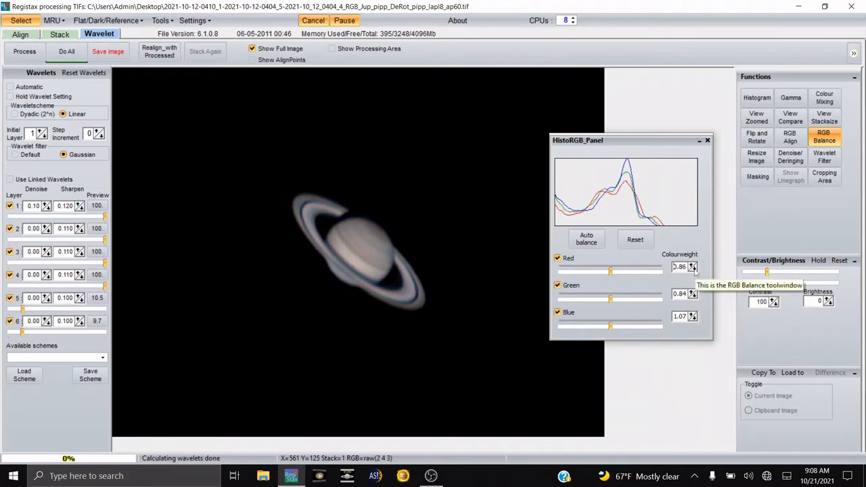
click(693, 269)
click(693, 270)
click(693, 269)
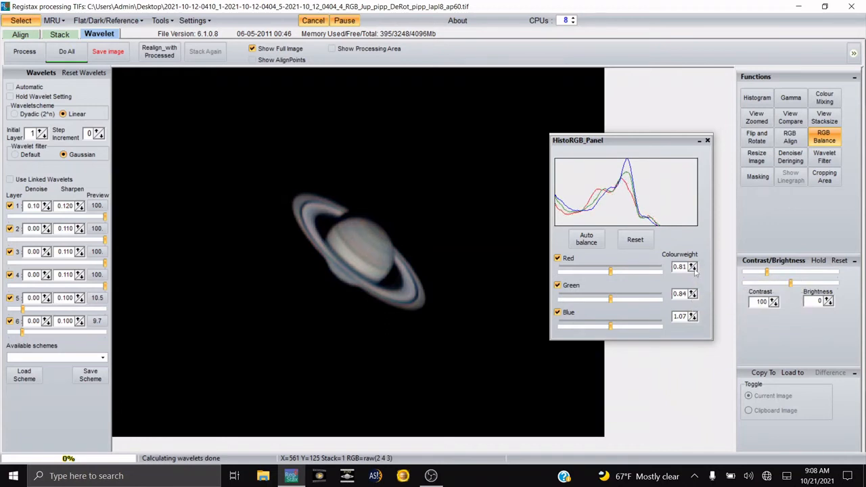
click(693, 269)
click(693, 269)
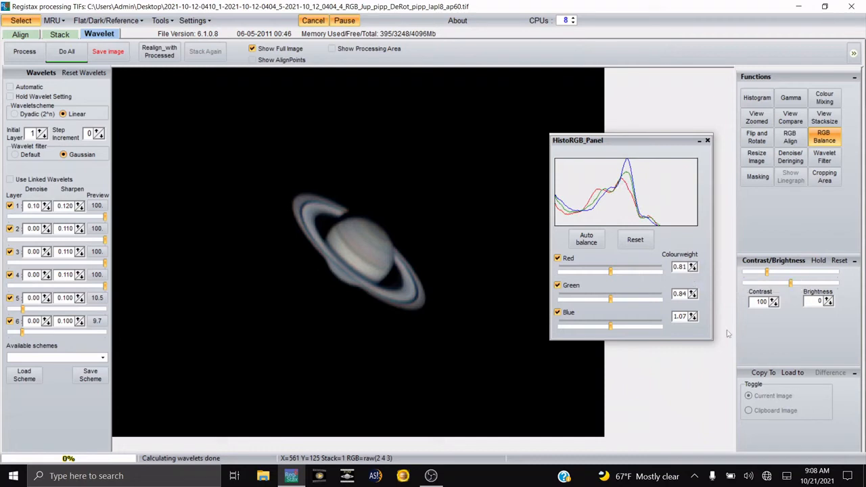
Step: Set the green colour weight to 0.79 and the blue colour weight to 1.02
click(693, 296)
click(693, 297)
click(694, 297)
click(693, 297)
click(693, 297)
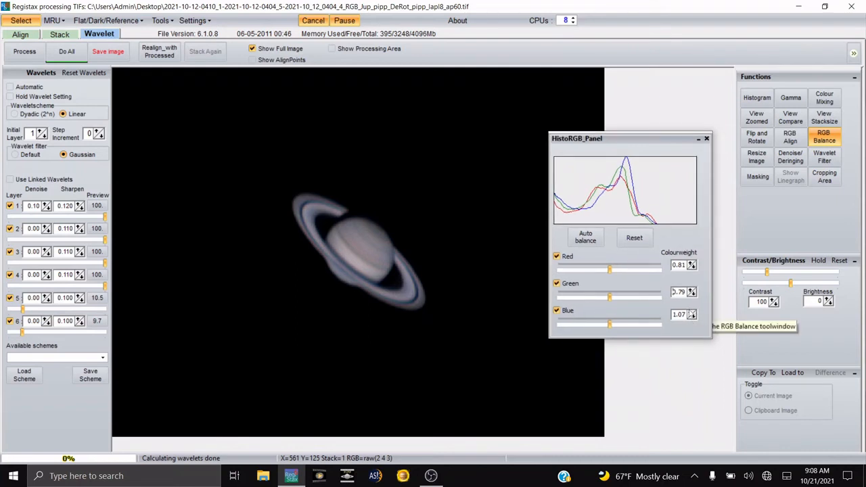
click(691, 312)
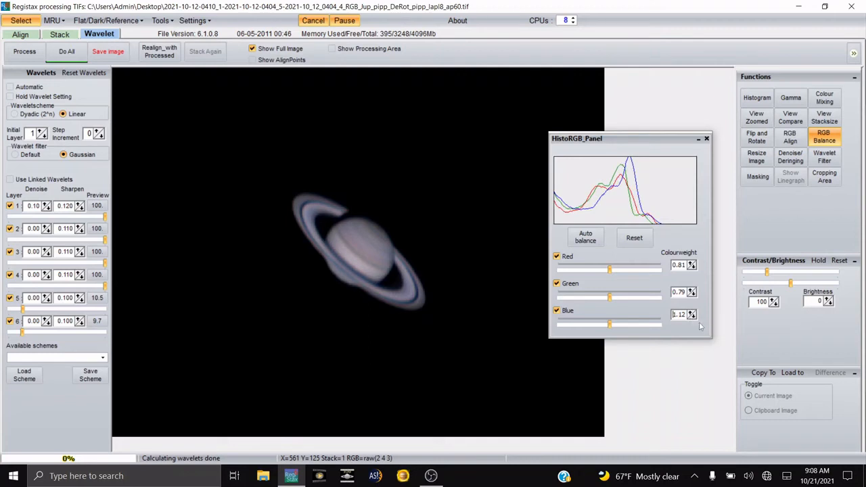
click(691, 317)
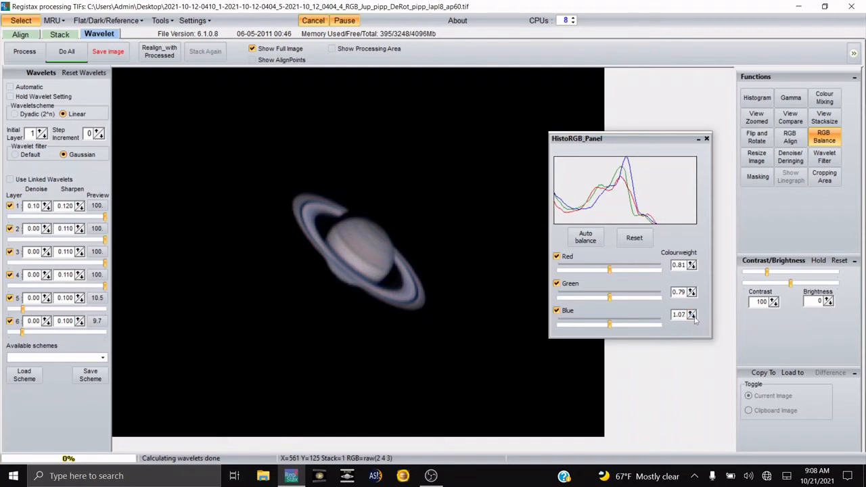
click(692, 317)
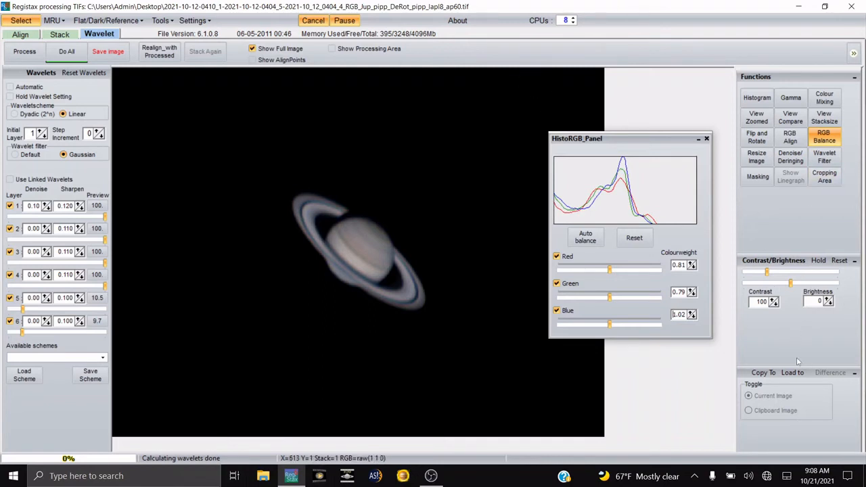
Step: Try a green weight of 0.74 and a lower red weight, returning them to 0.79 and 0.81
click(693, 295)
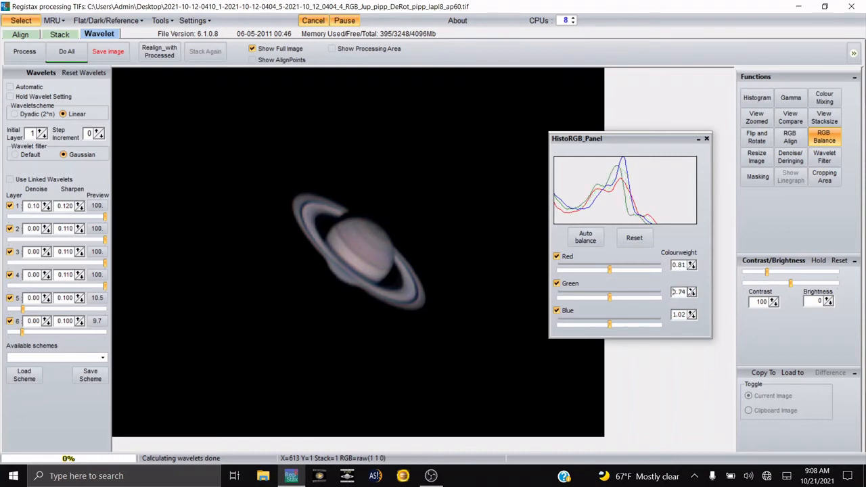
click(691, 289)
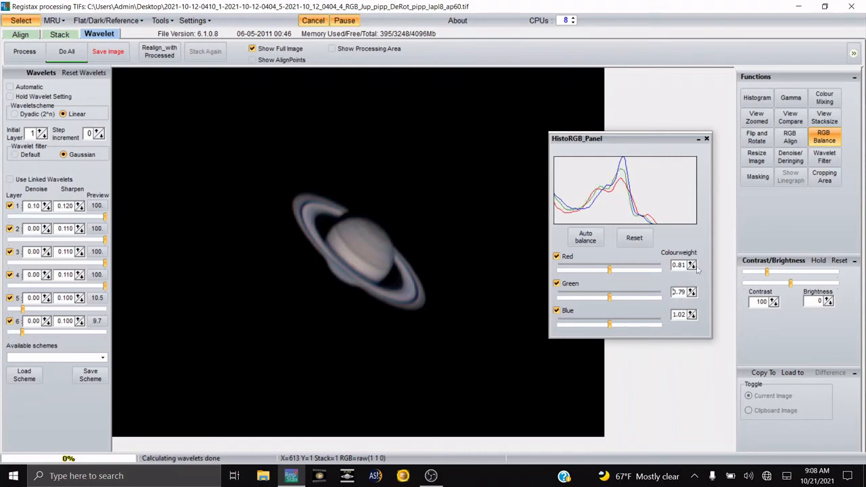
click(693, 268)
click(691, 262)
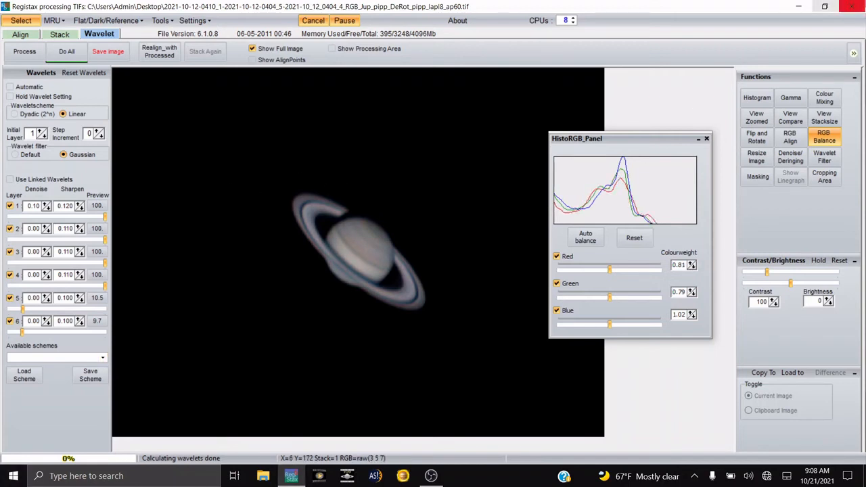
Step: Close the RGB balance settings and raise the denoise value of wavelet layer 1 to 0.15
click(706, 139)
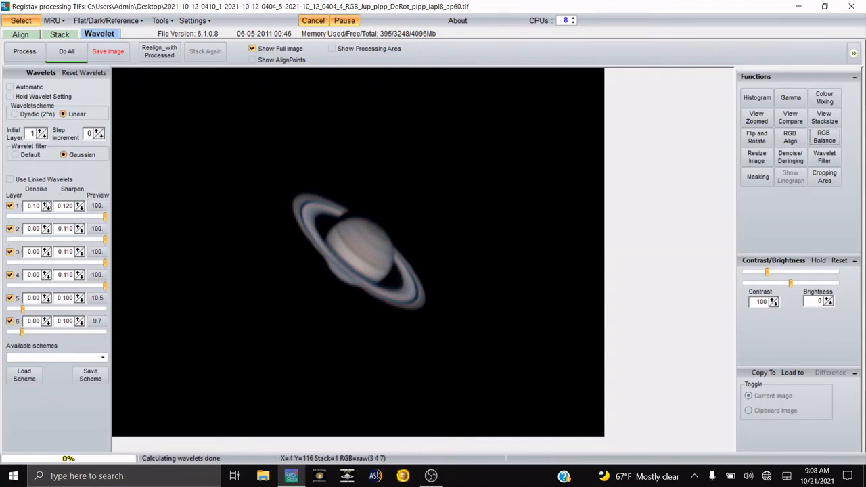
click(44, 204)
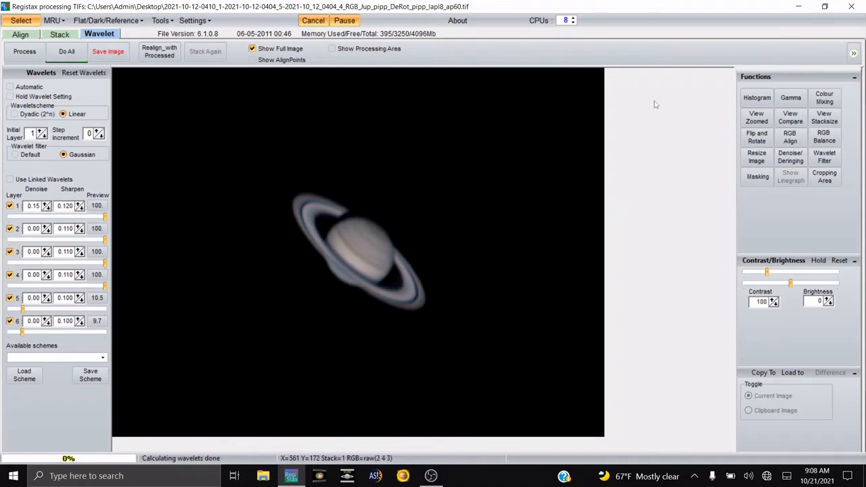
Step: Rotate the image to 320.2 degrees so Saturn's rings lie horizontally, and close the Flip and Rotate settings
click(767, 139)
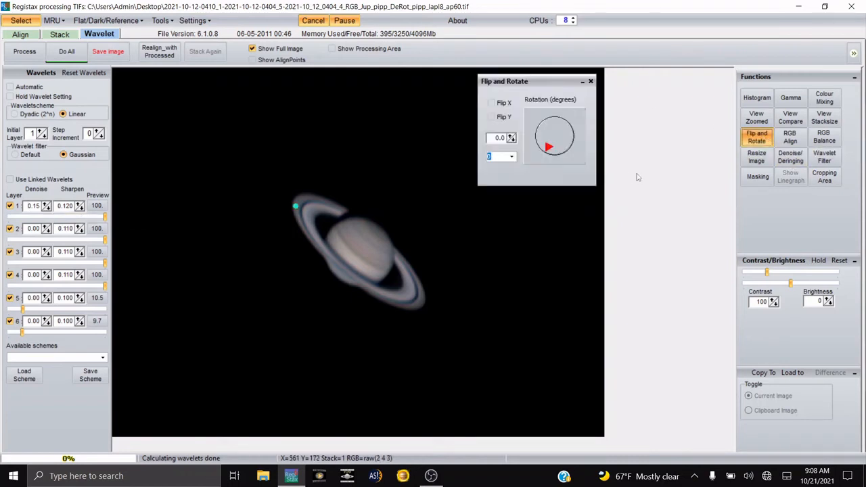
drag(557, 159, 571, 156)
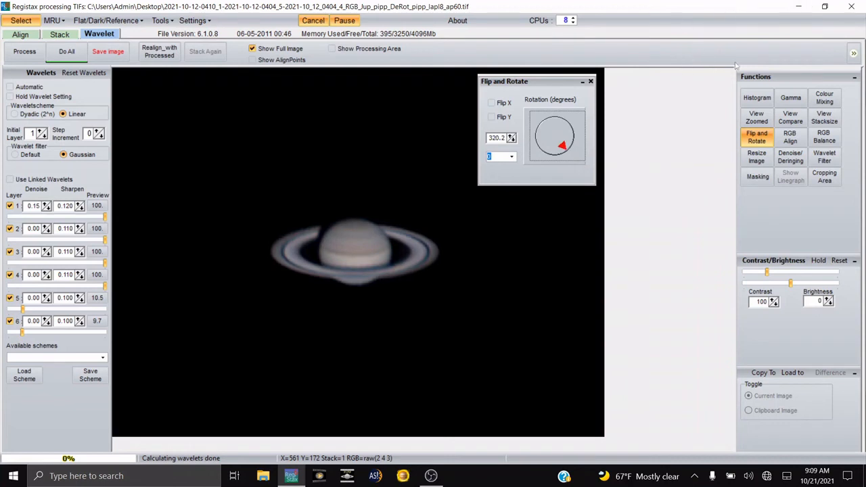
click(752, 138)
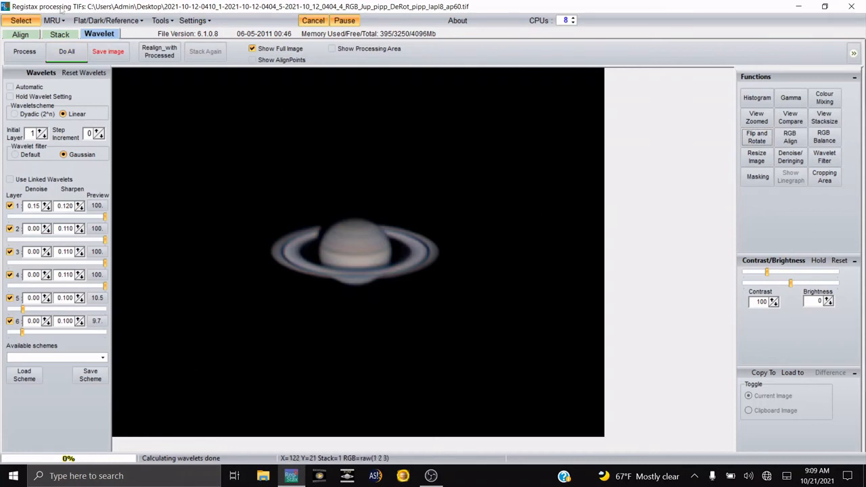
Step: Apply the processing to the whole image and save it to the Desktop as the BMP file s1
click(68, 52)
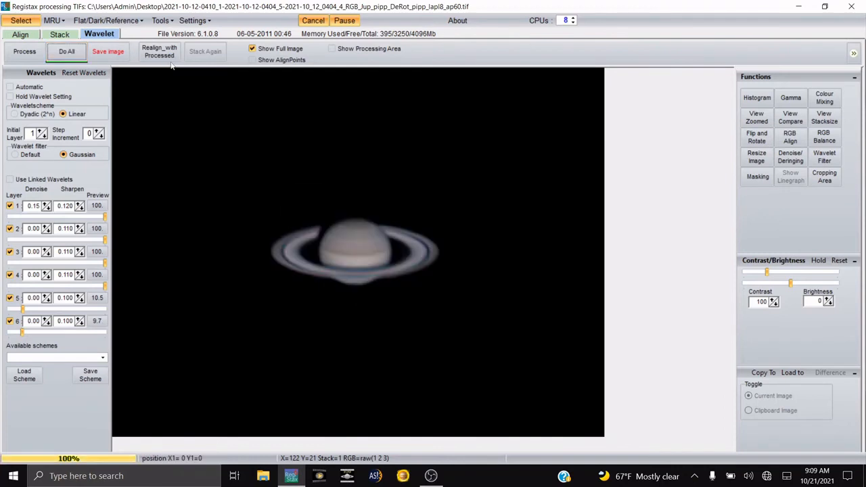
click(107, 51)
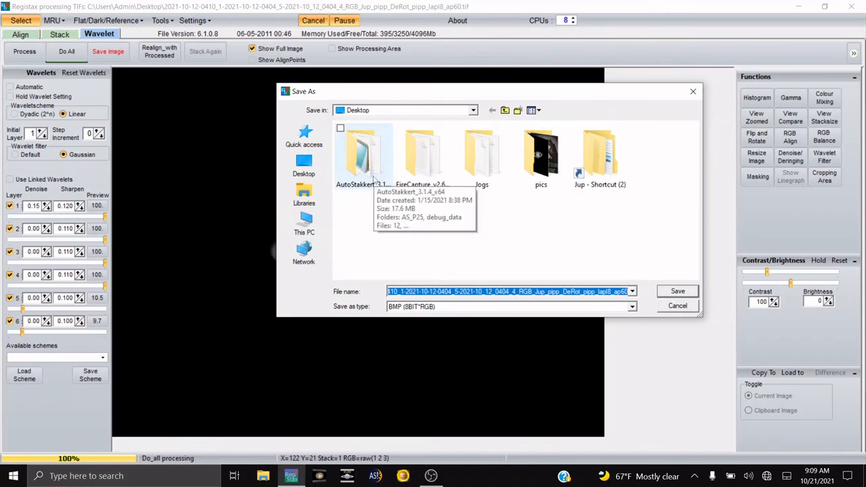
text(s1)
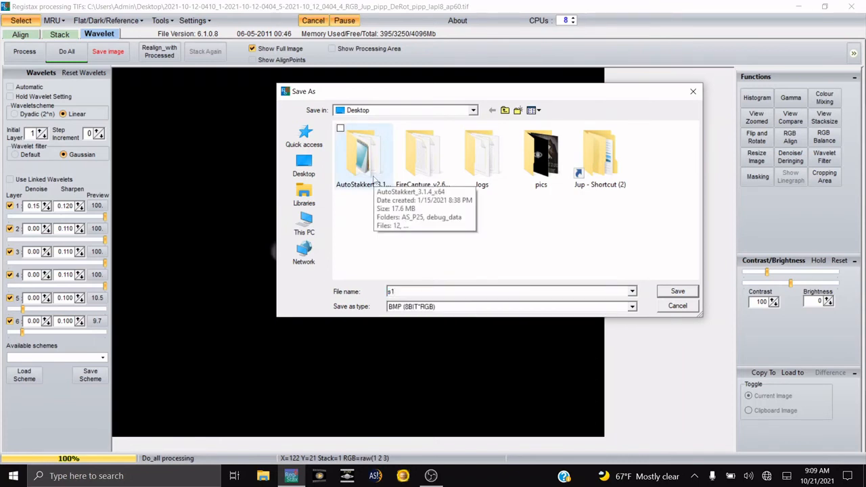
click(677, 291)
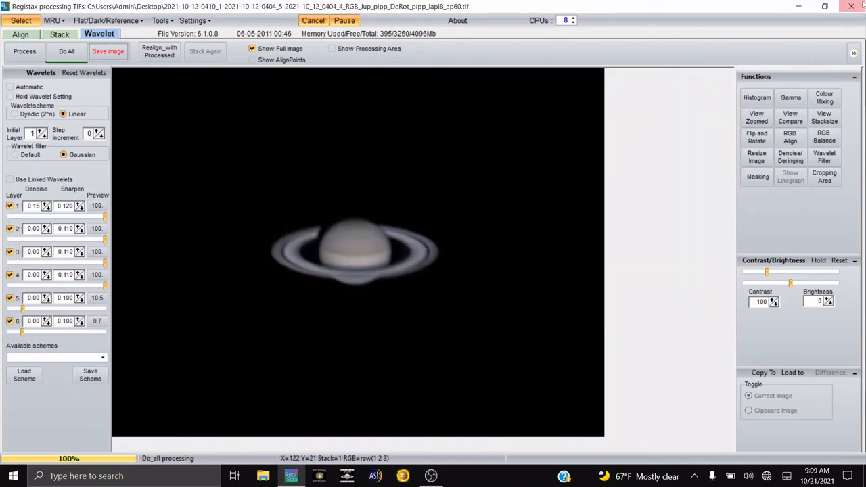
Step: Close RegiStax, start Photoshop and open s1.bmp from the desktop in it
click(850, 6)
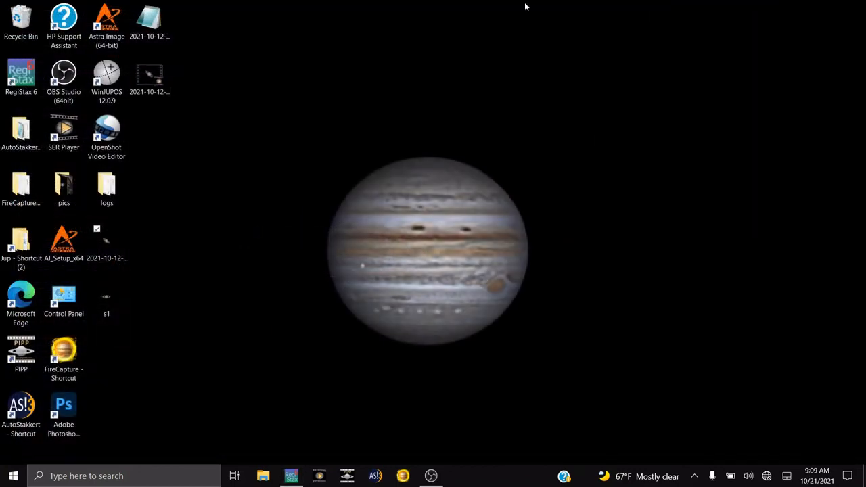
double_click(64, 406)
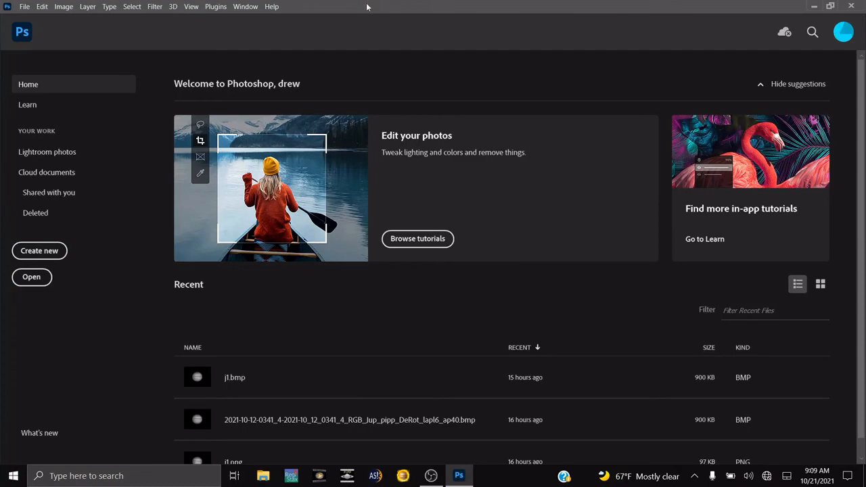
double_click(366, 6)
drag(369, 42, 496, 64)
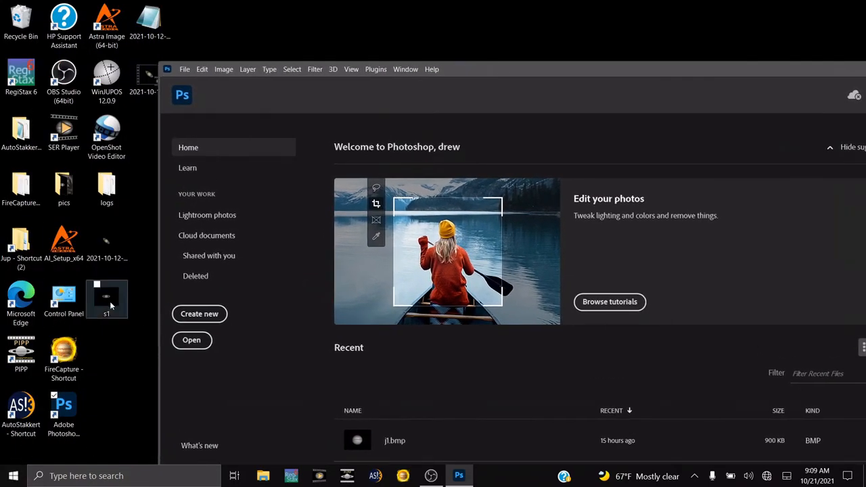
drag(106, 299, 679, 271)
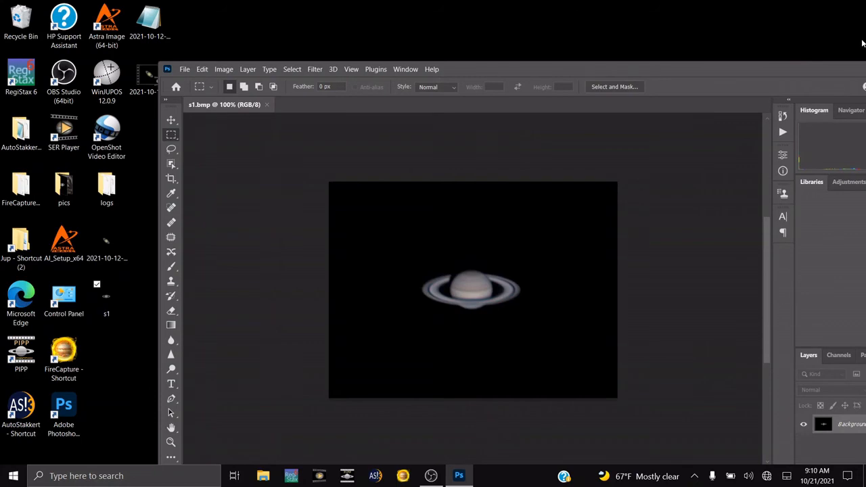
Step: Maximize the Photoshop window and fit the whole Saturn image on screen
double_click(733, 67)
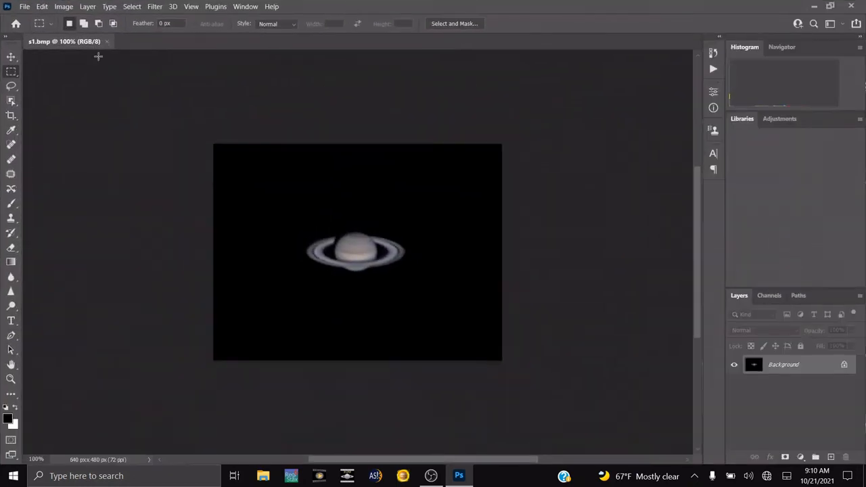
click(191, 7)
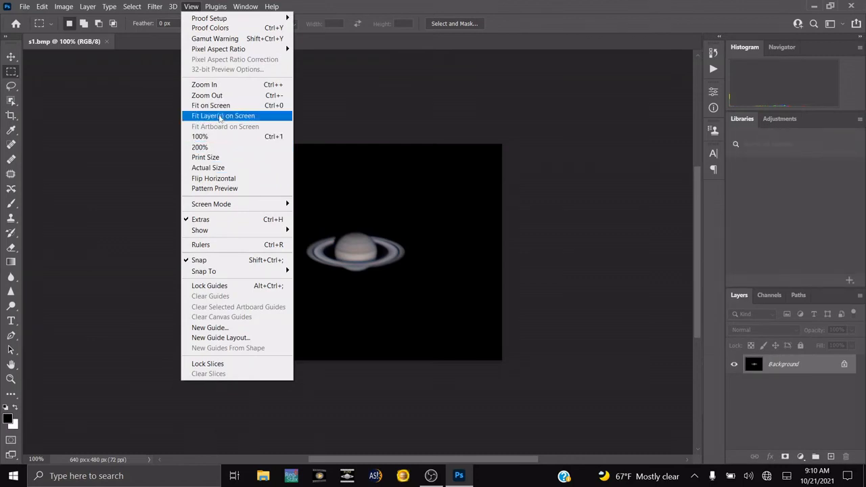
click(222, 106)
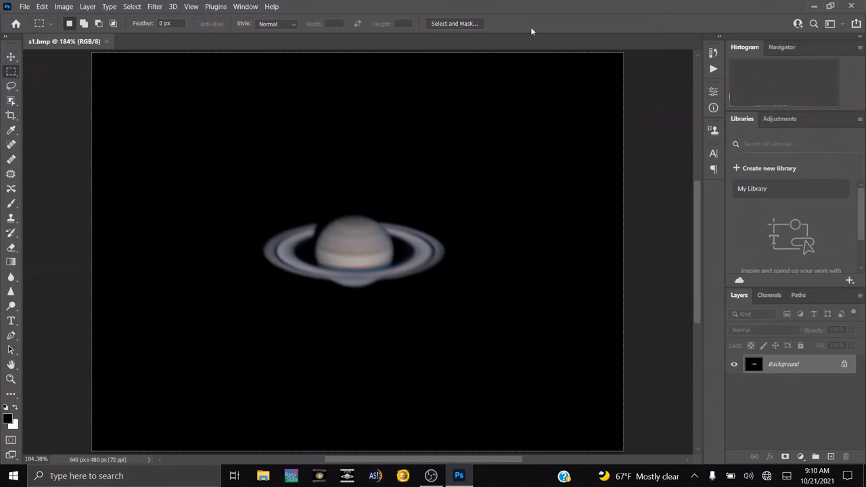
Step: Try the Sharpen filter on the Saturn image and undo it
click(161, 6)
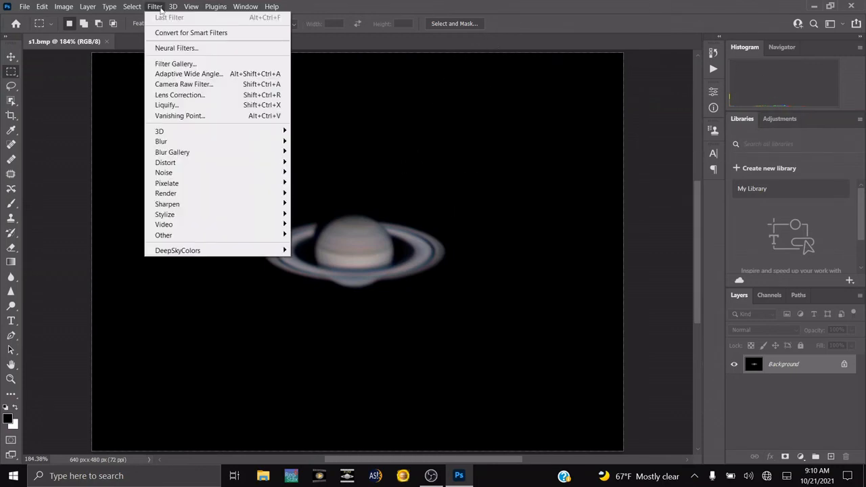
mouse_move(211, 205)
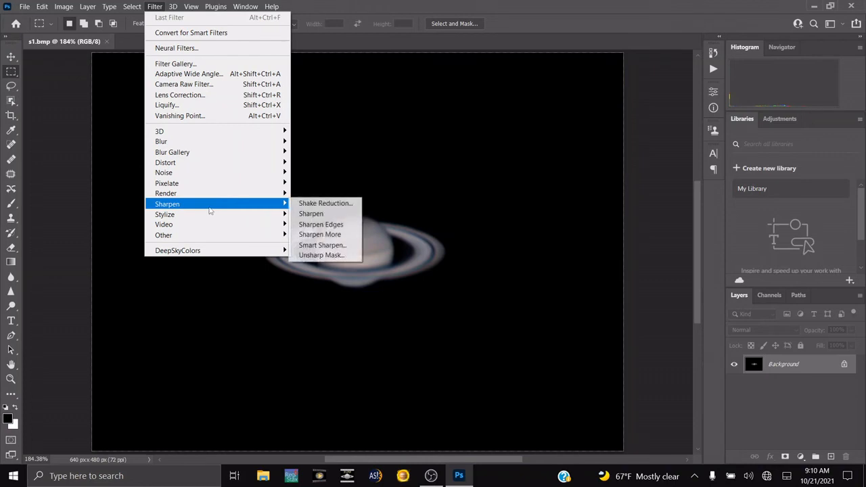
click(316, 217)
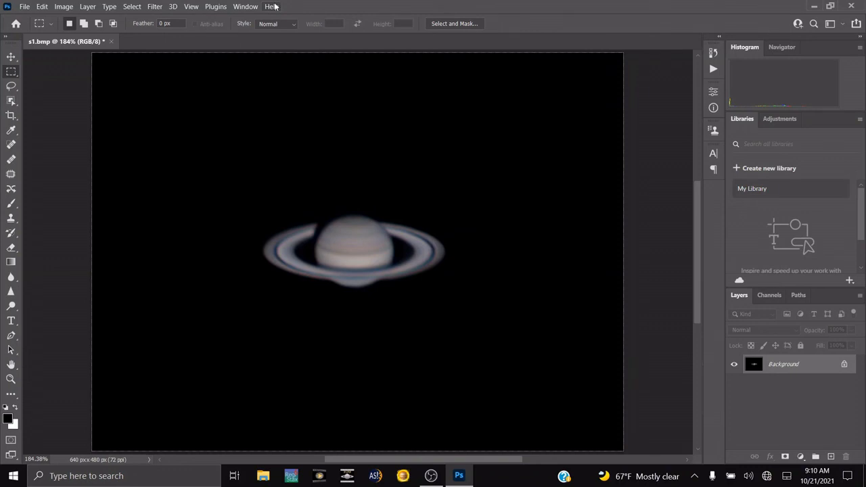
click(42, 6)
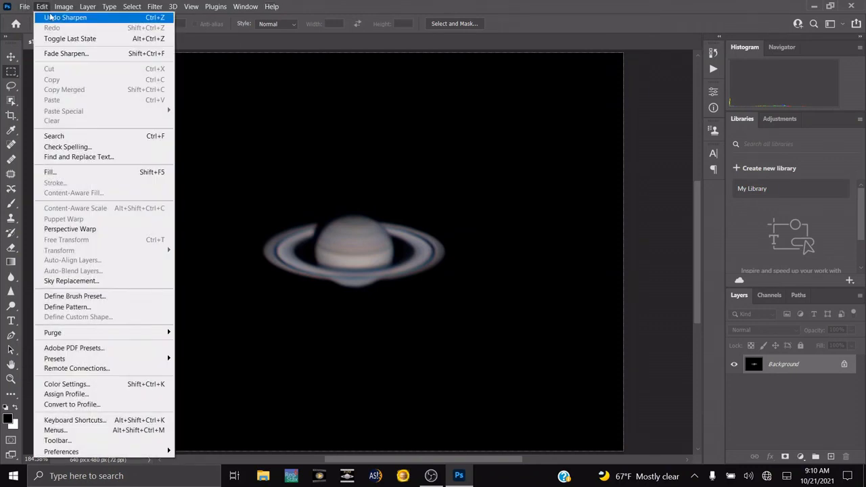
click(51, 18)
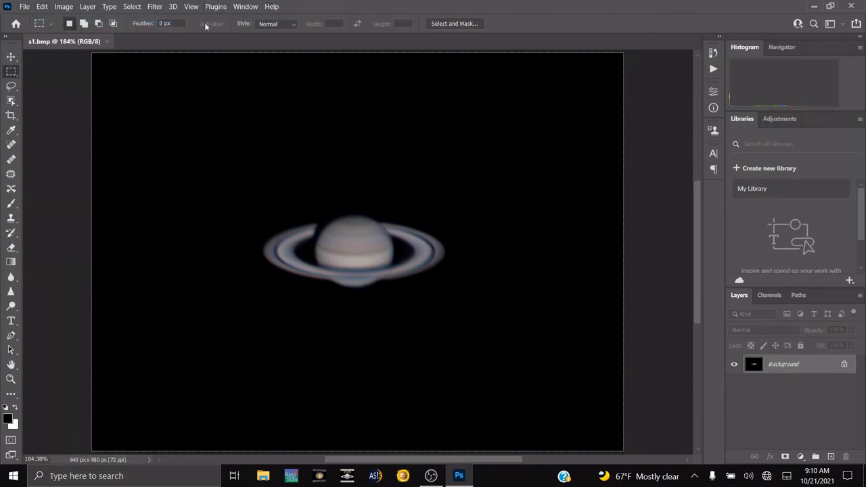
Step: Apply the Sharpen More filter to the Saturn image
click(192, 6)
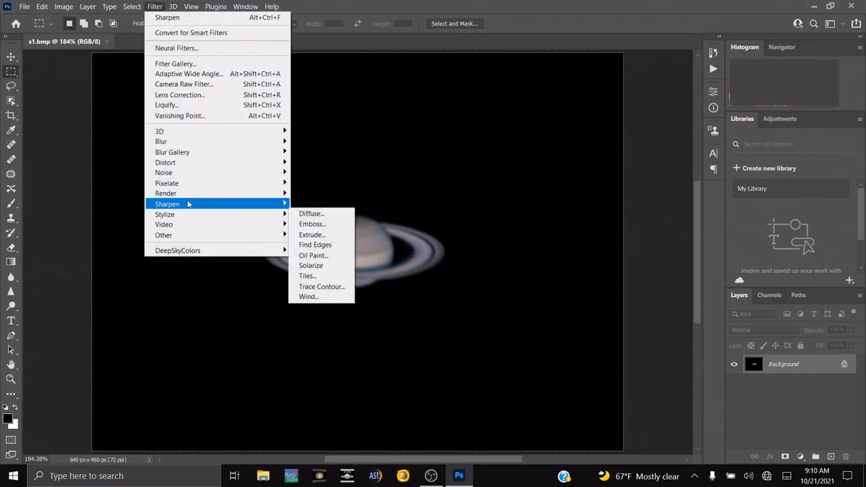
mouse_move(188, 204)
click(331, 235)
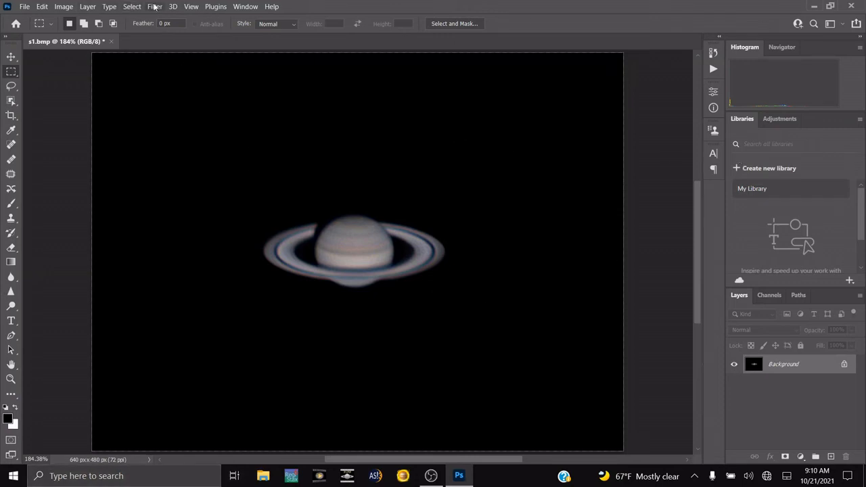
Step: Open the TK Lum-Mask plugin of the TK Luminosity Mask set
click(243, 7)
mouse_move(222, 7)
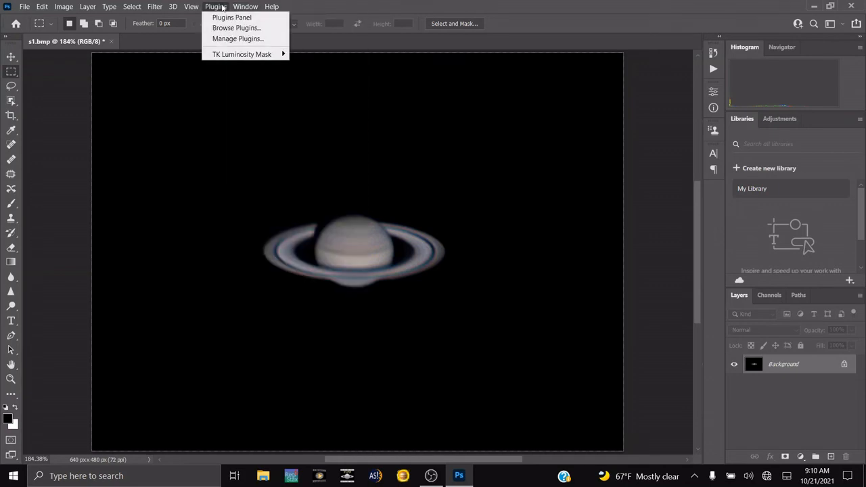
mouse_move(231, 60)
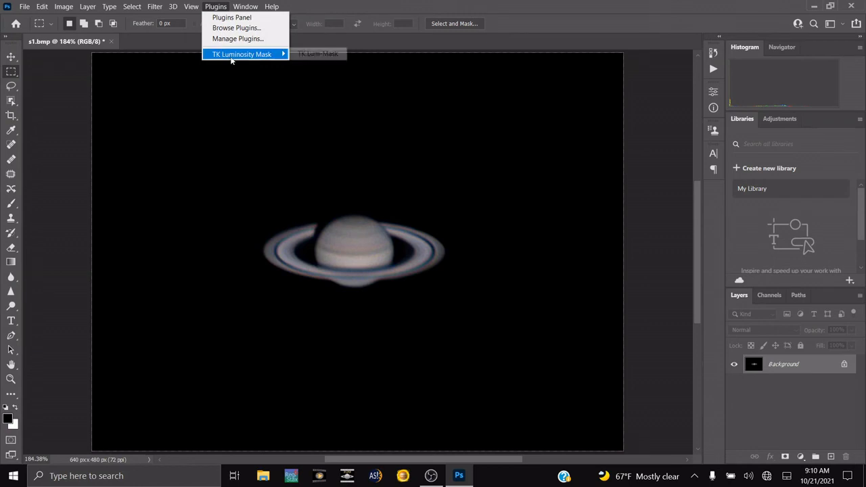
click(306, 53)
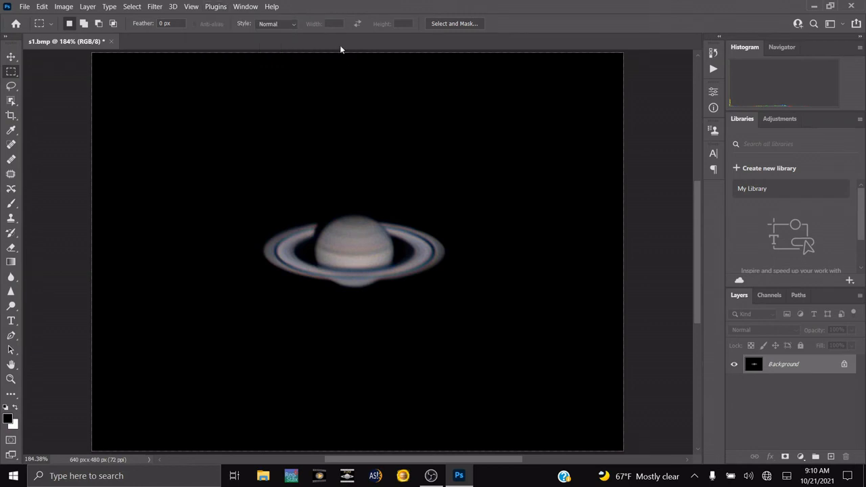
click(216, 7)
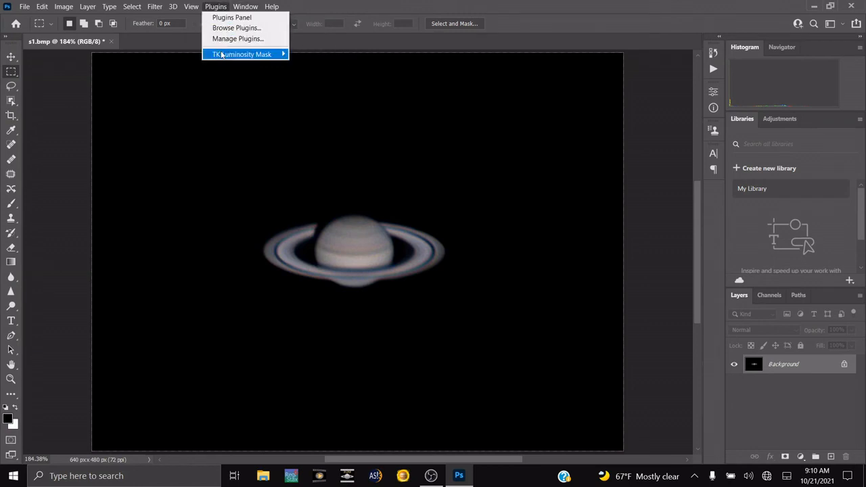
mouse_move(263, 61)
click(316, 54)
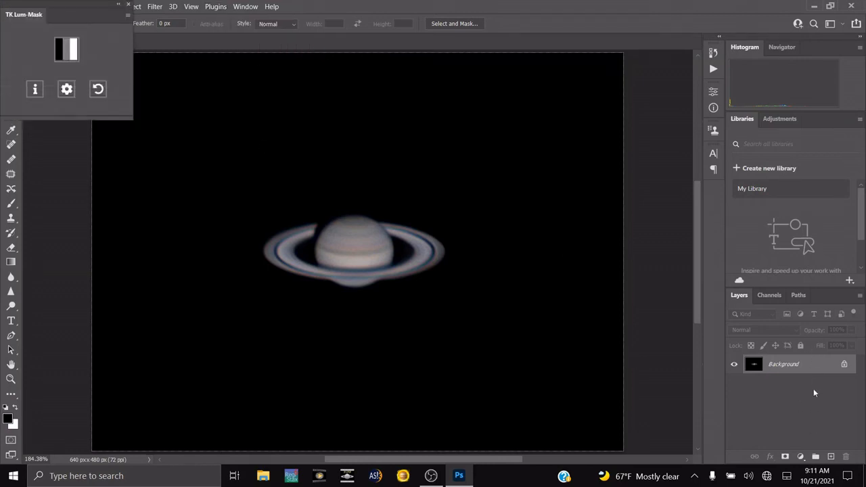
Step: Try a Levels adjustment layer masked with the TK luminosity mask and delete that layer
click(66, 49)
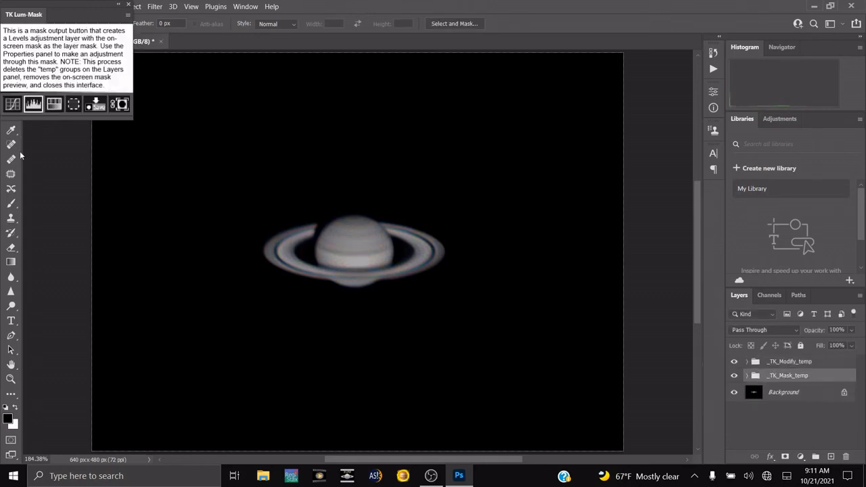
click(32, 104)
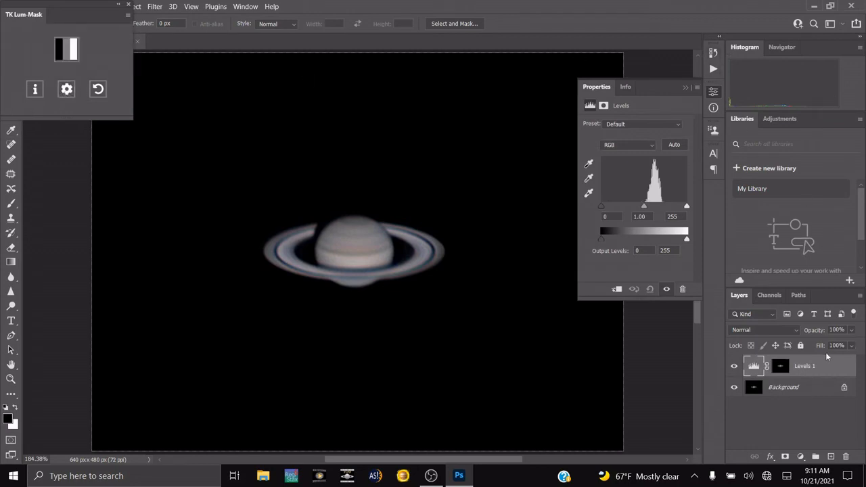
right_click(778, 359)
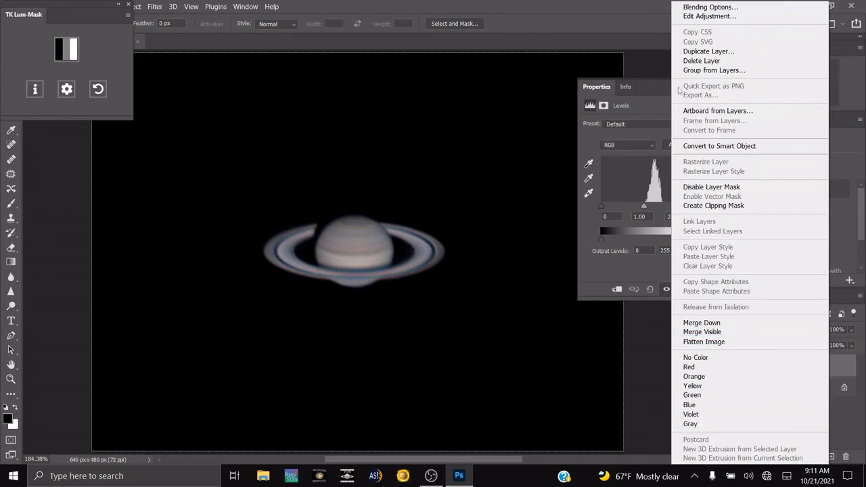
click(702, 60)
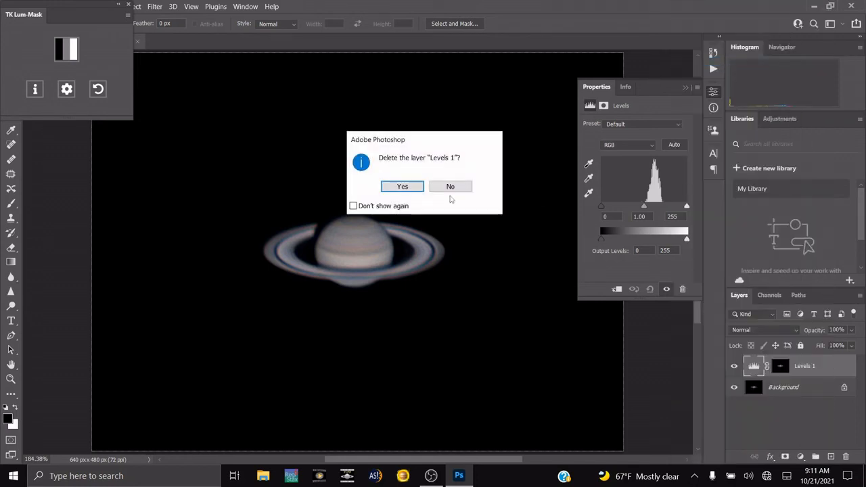
click(408, 186)
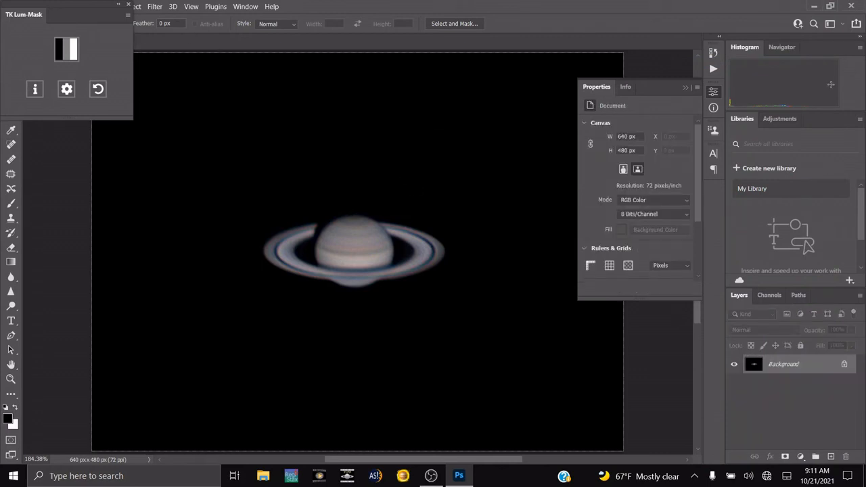
Step: Generate a TK luminosity mask, output it as a Curves adjustment layer and apply the Lighter (RGB) preset
click(68, 48)
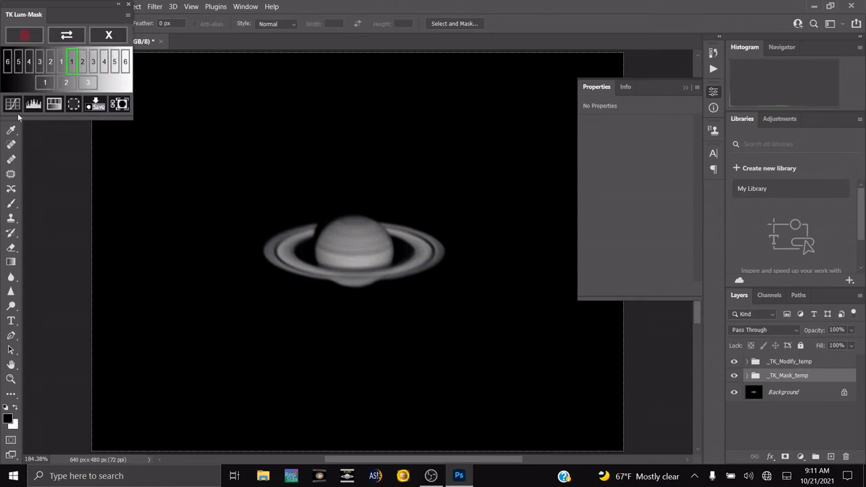
click(11, 106)
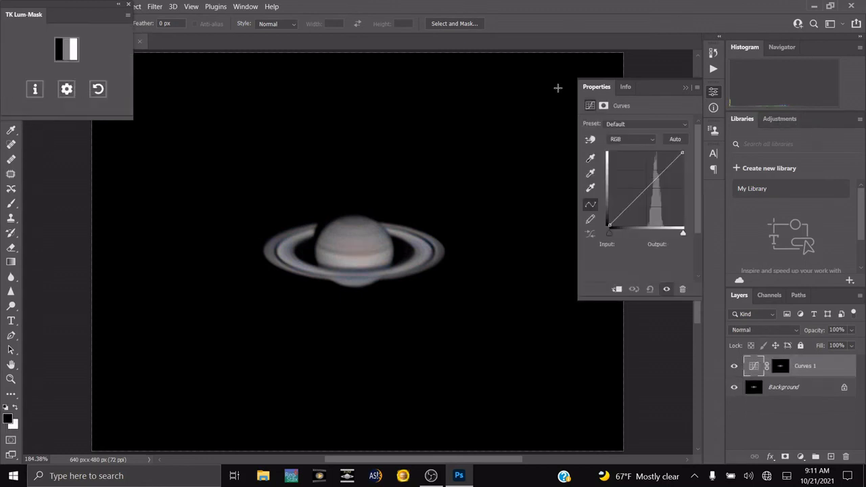
click(649, 125)
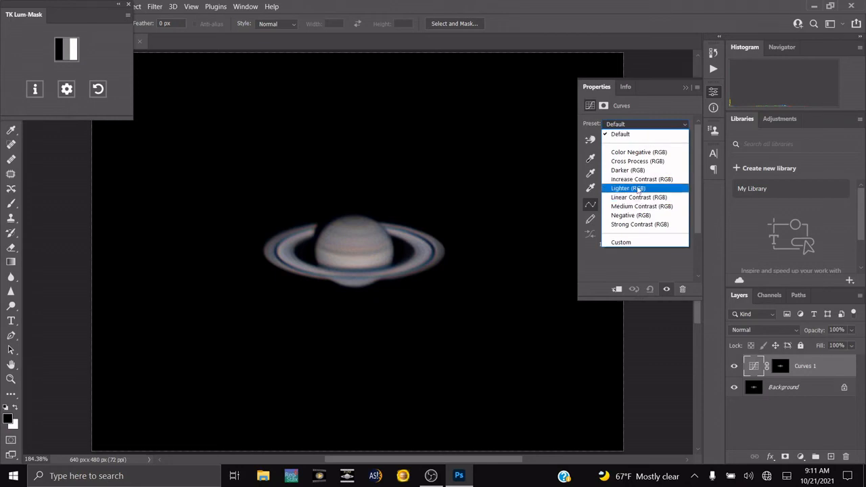
click(638, 188)
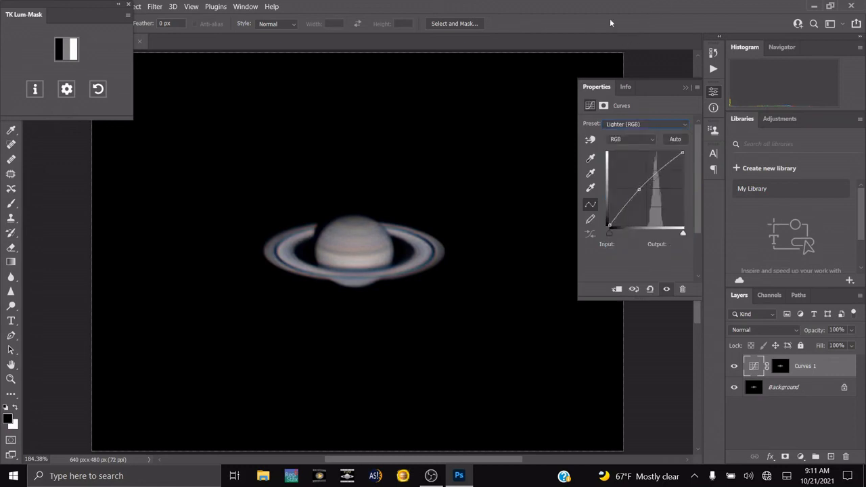
Step: Try the Strong Contrast (RGB) preset on the Curves layer and return it to Lighter (RGB)
click(631, 126)
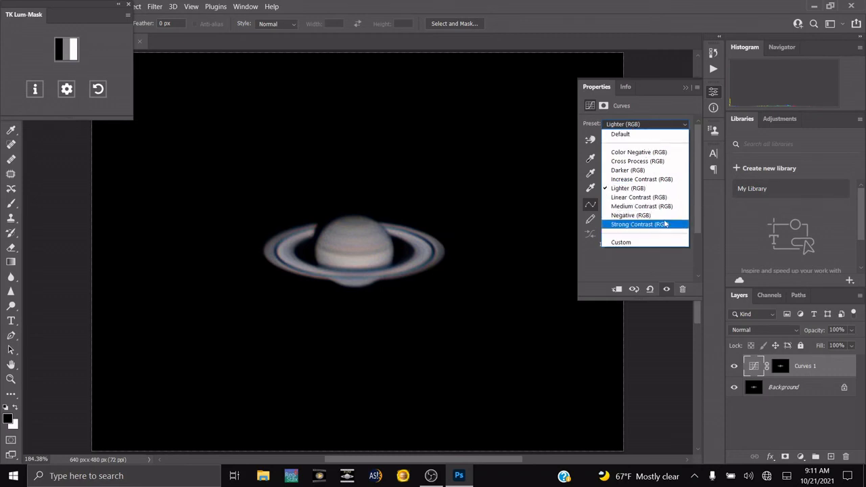
click(656, 225)
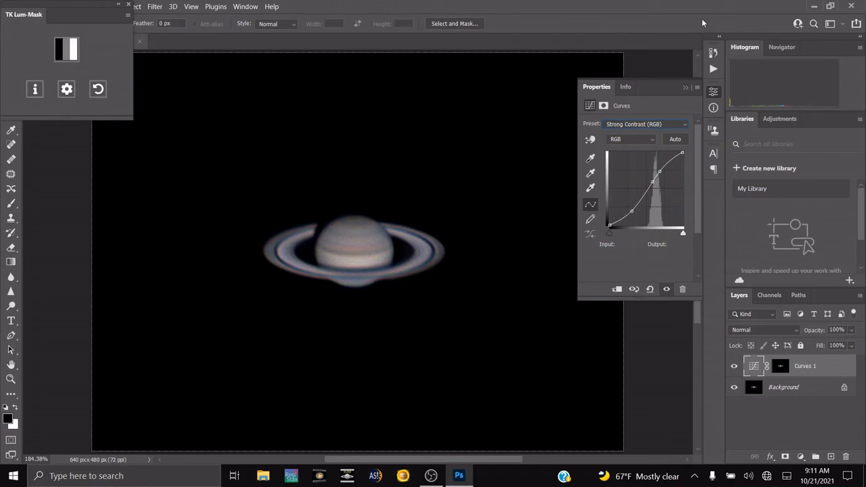
click(643, 124)
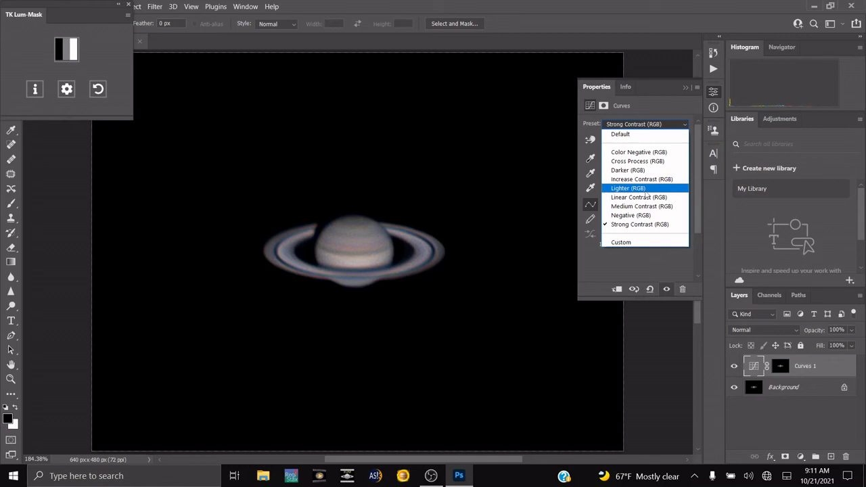
click(644, 189)
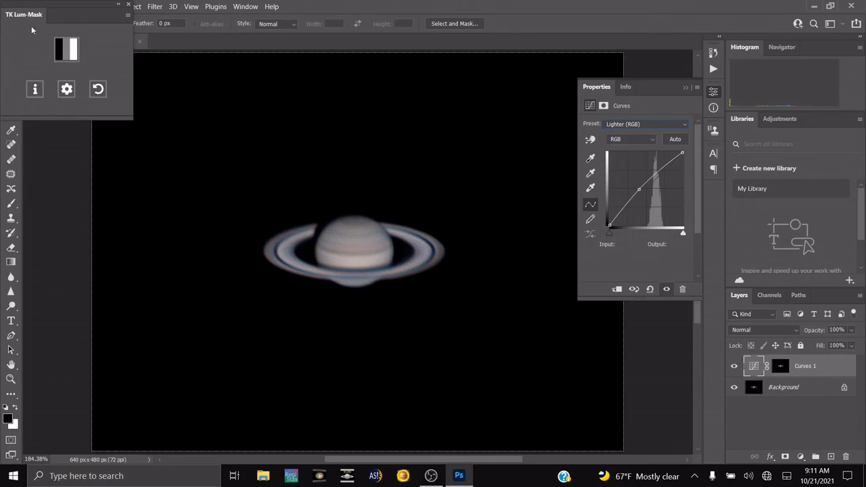
Step: Add a Levels adjustment layer through a new TK luminosity mask, try the Lighter preset and set it to Increase Contrast 3
click(67, 49)
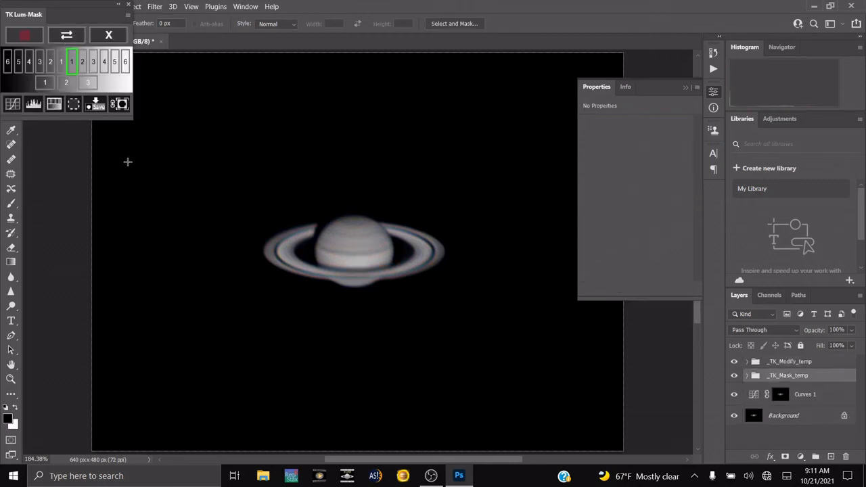
click(33, 104)
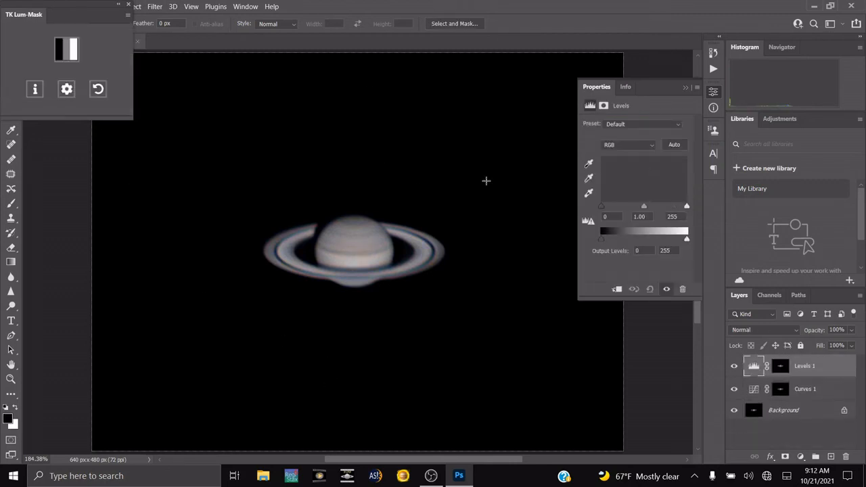
click(659, 124)
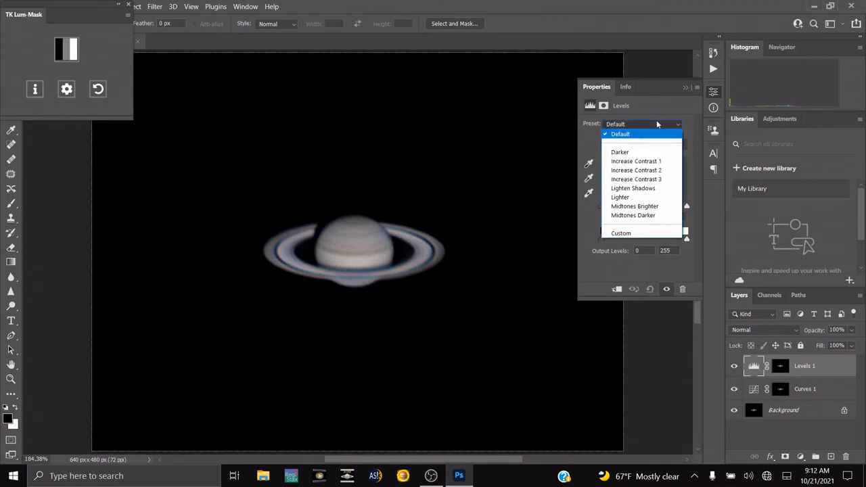
click(618, 197)
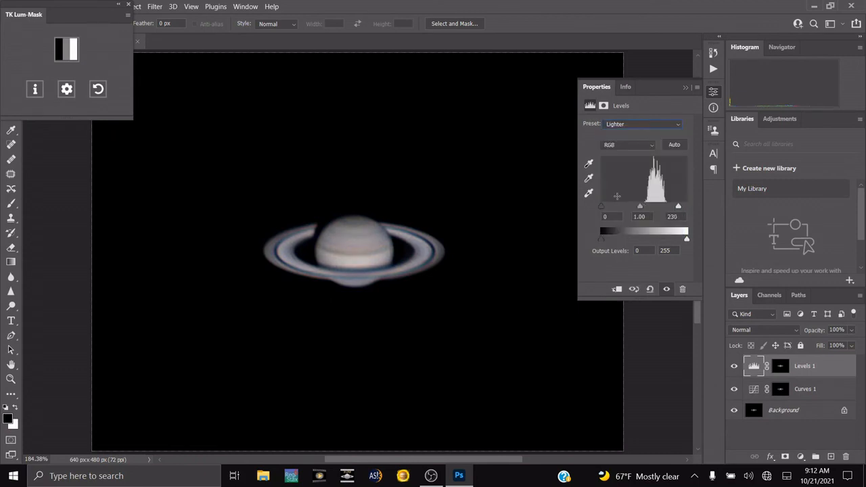
click(644, 124)
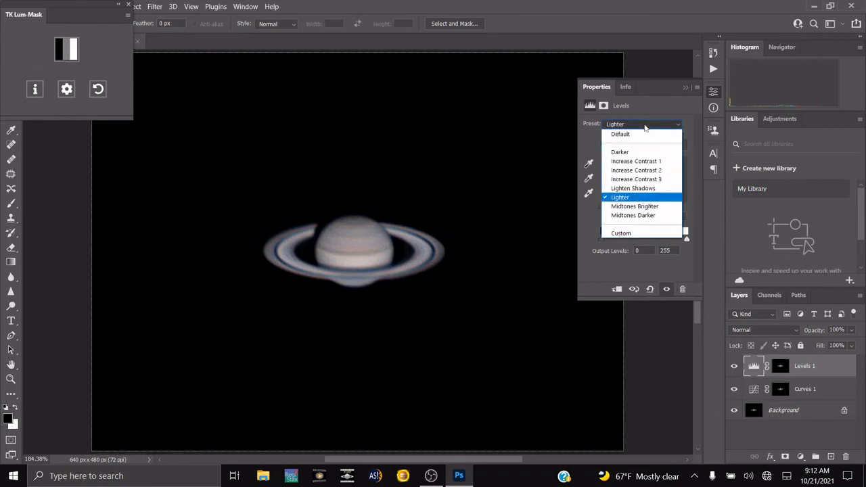
click(633, 180)
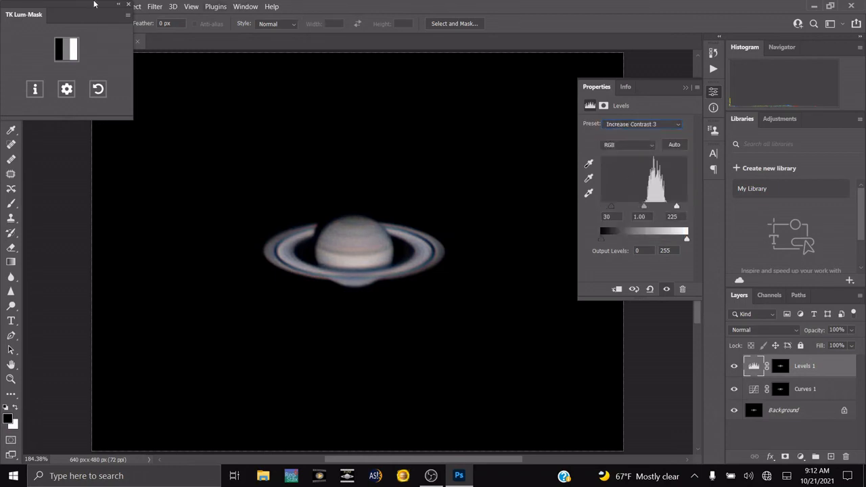
Step: Add a Hue/Saturation adjustment layer through a new TK luminosity mask, try Strong Saturation and set the preset to Increase Saturation
click(73, 54)
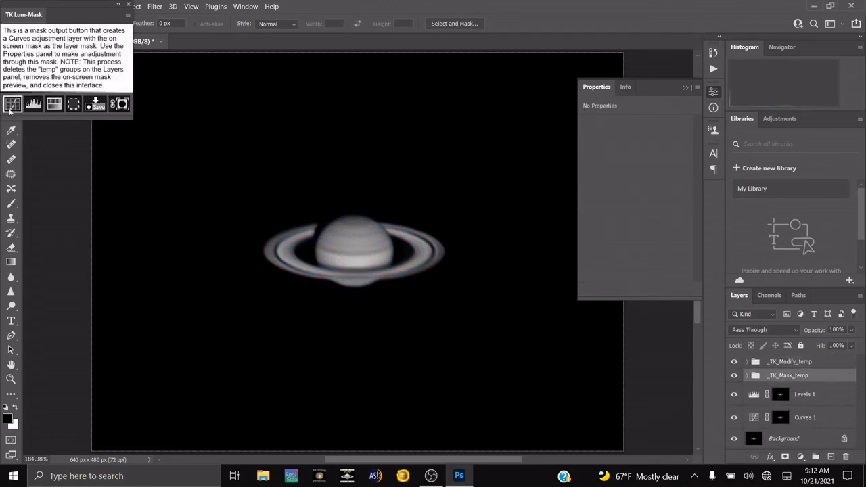
click(55, 104)
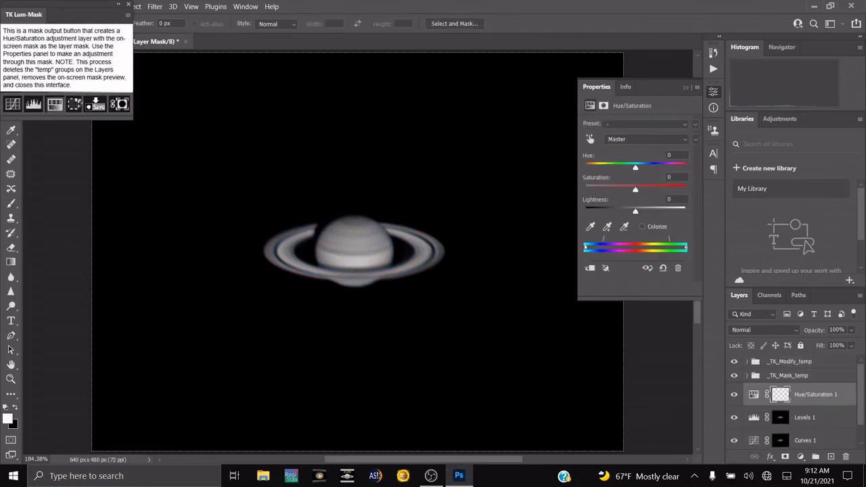
click(635, 123)
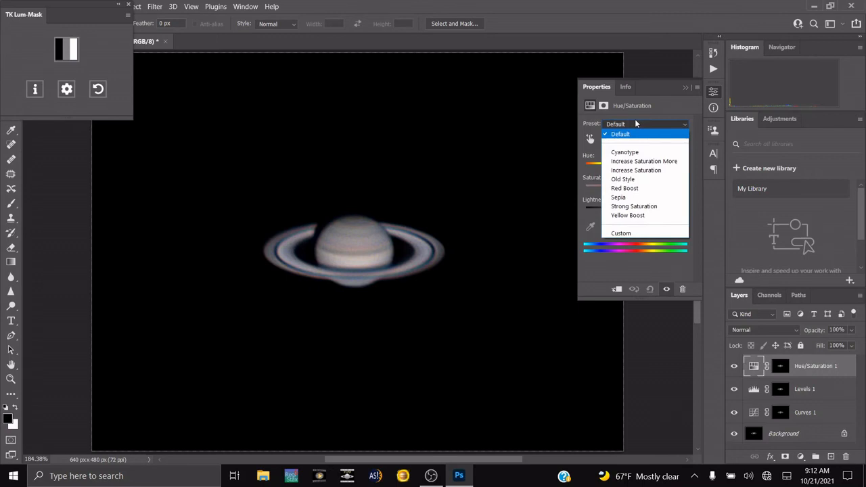
click(654, 208)
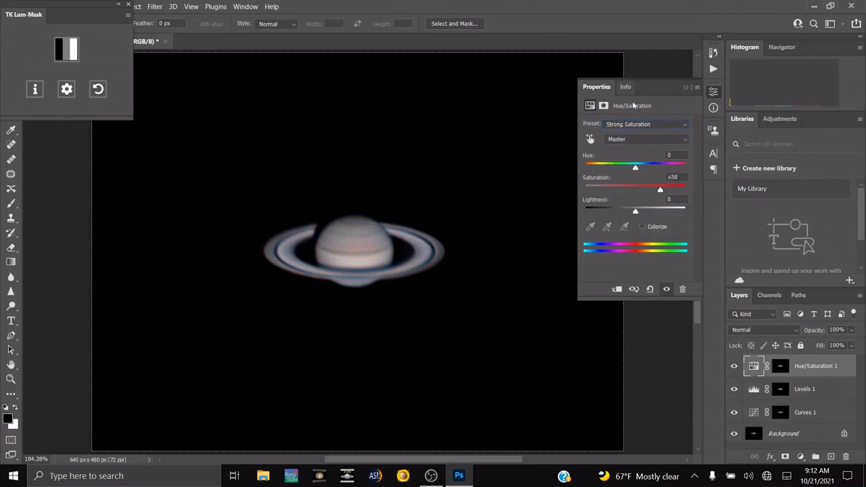
click(632, 126)
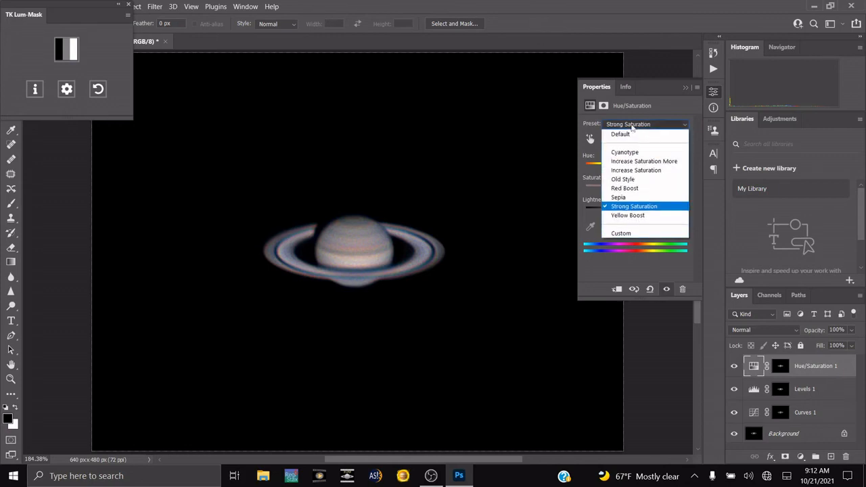
click(636, 171)
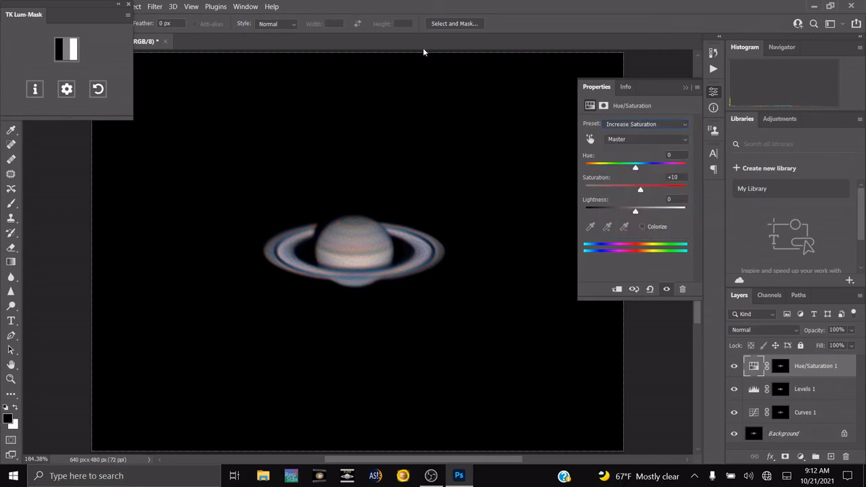
Step: Close the TK Lum-Mask panel, collapse the adjustment properties and merge all visible layers into the Background
click(128, 5)
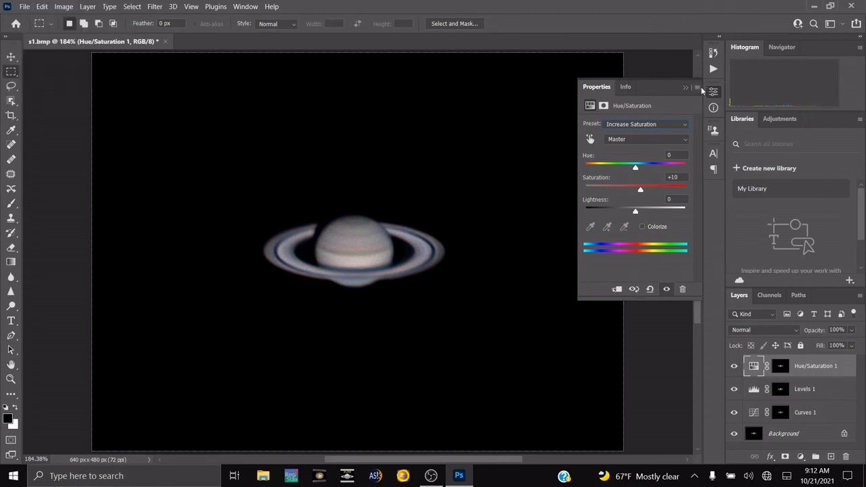
click(687, 86)
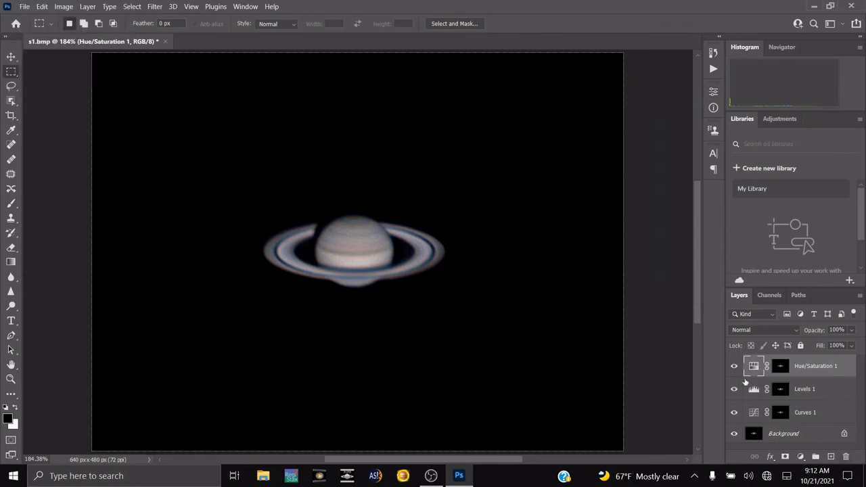
right_click(832, 365)
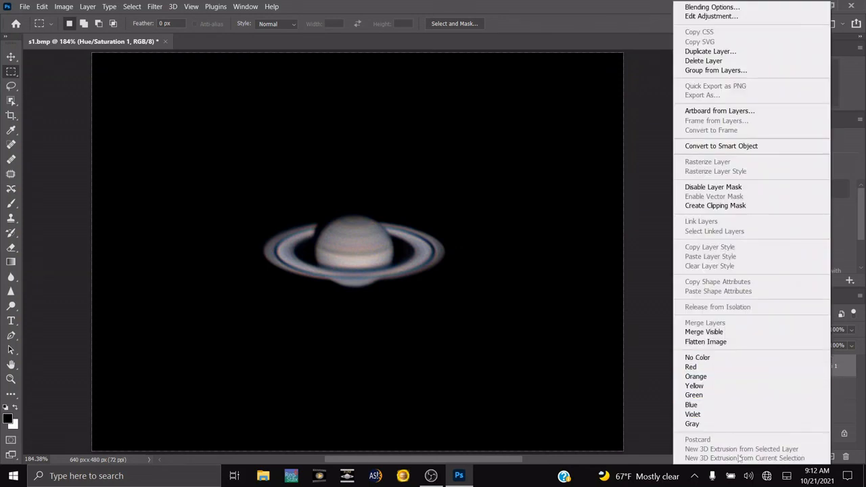
click(706, 331)
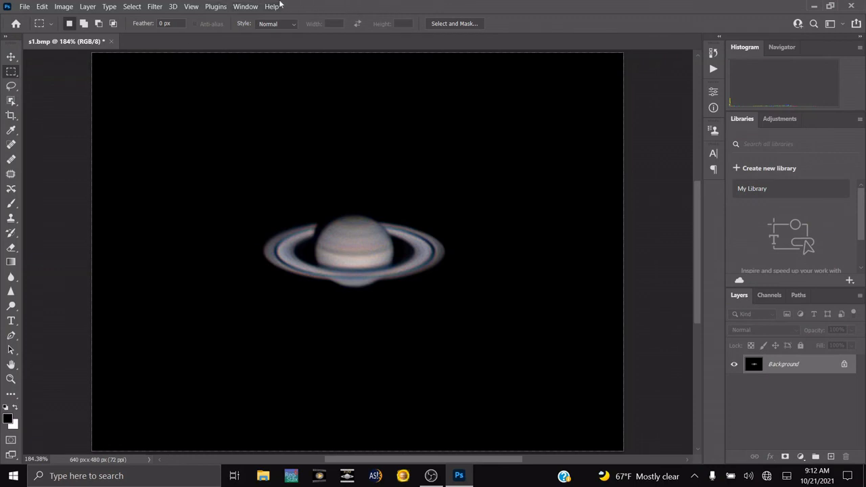
Step: Try the DeepSkyColors HLVG green noise removal filter at Medium strength and undo it
click(151, 7)
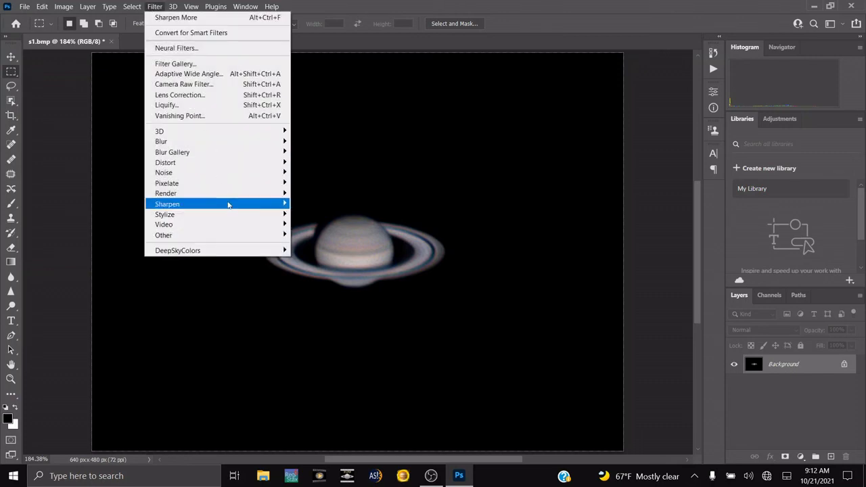
mouse_move(228, 176)
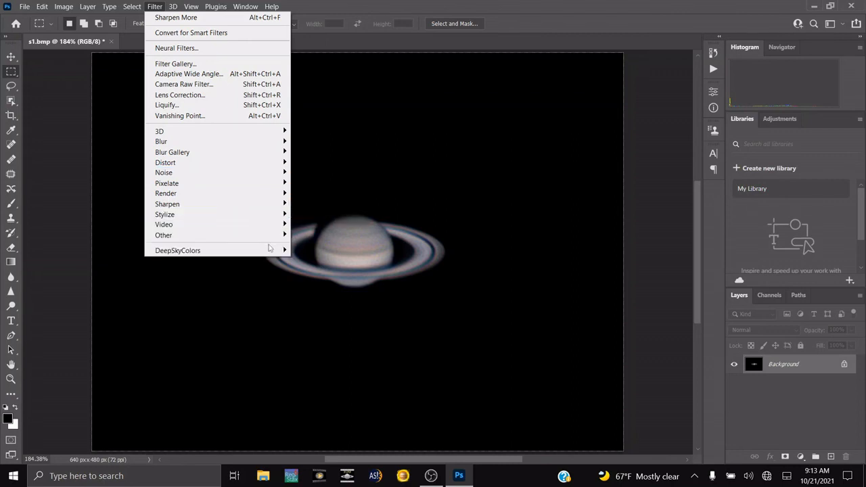
mouse_move(255, 251)
click(309, 250)
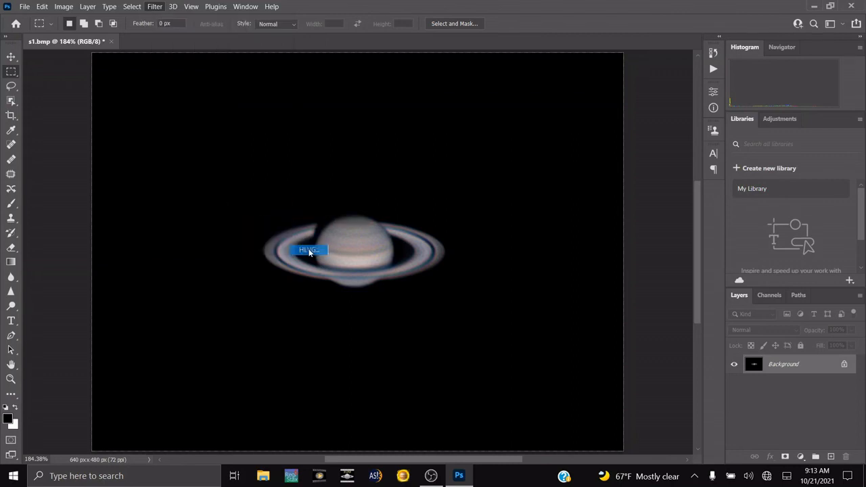
drag(390, 106, 526, 111)
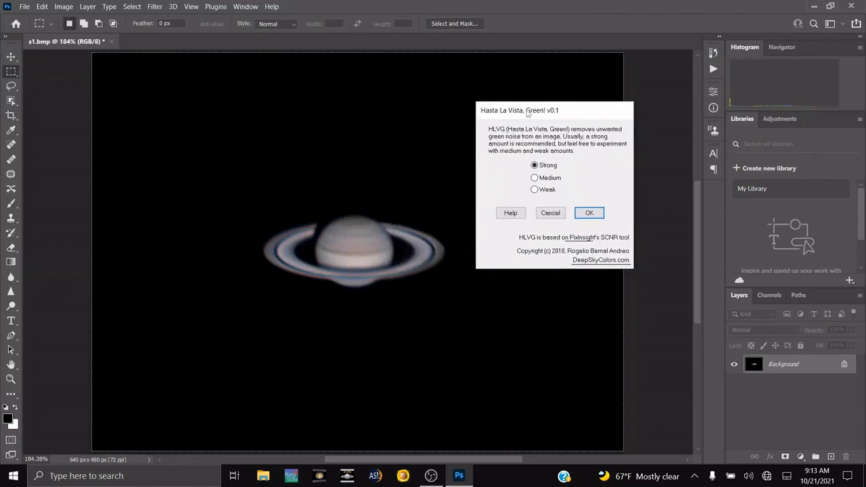
click(534, 178)
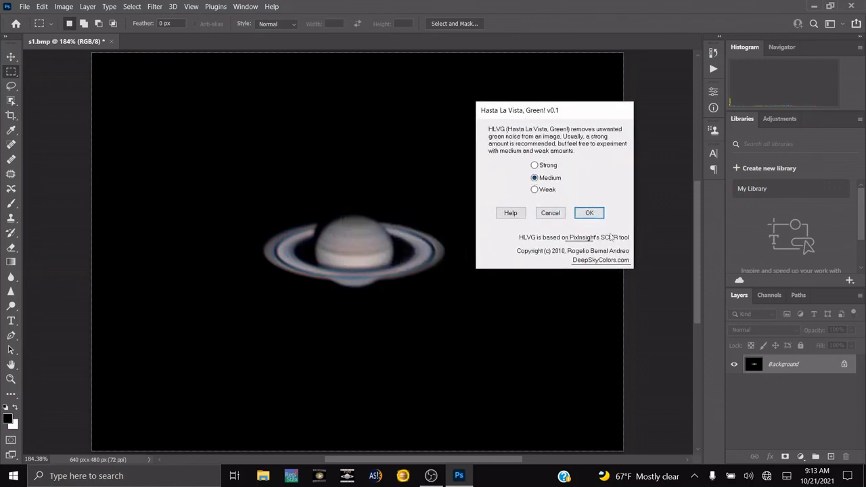
click(590, 213)
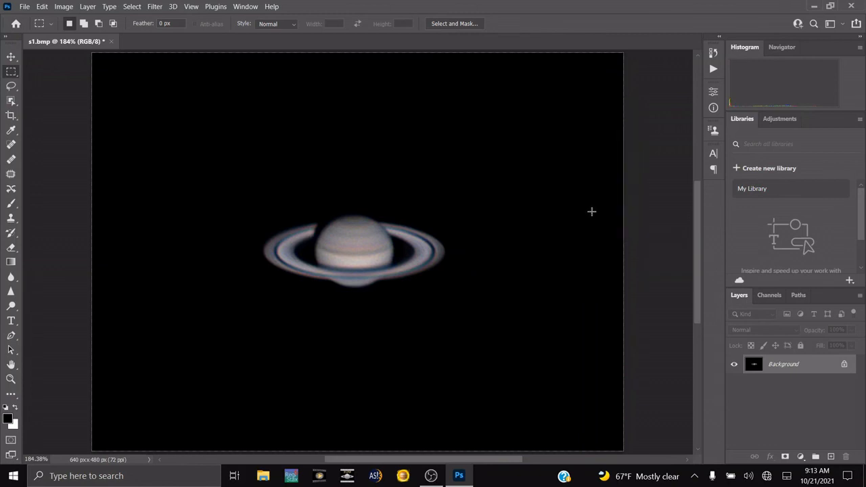
click(43, 6)
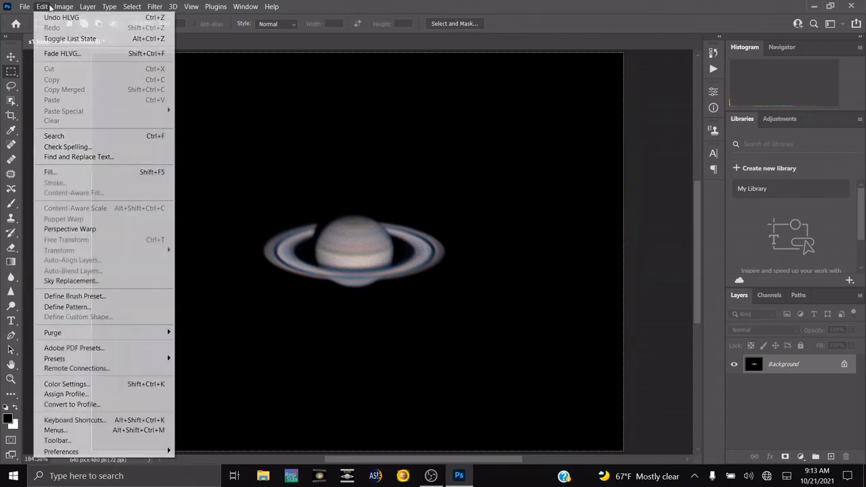
click(50, 18)
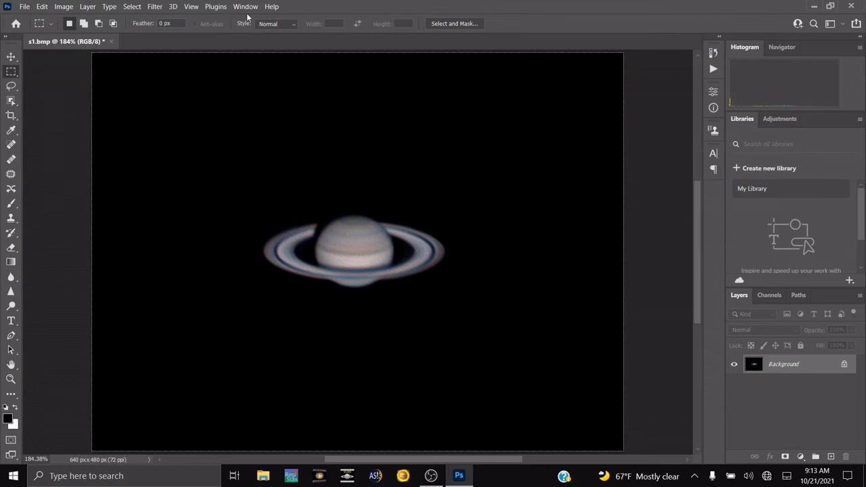
Step: Apply the DeepSkyColors HLVG filter to the Saturn image at Strong strength to remove green noise
click(192, 7)
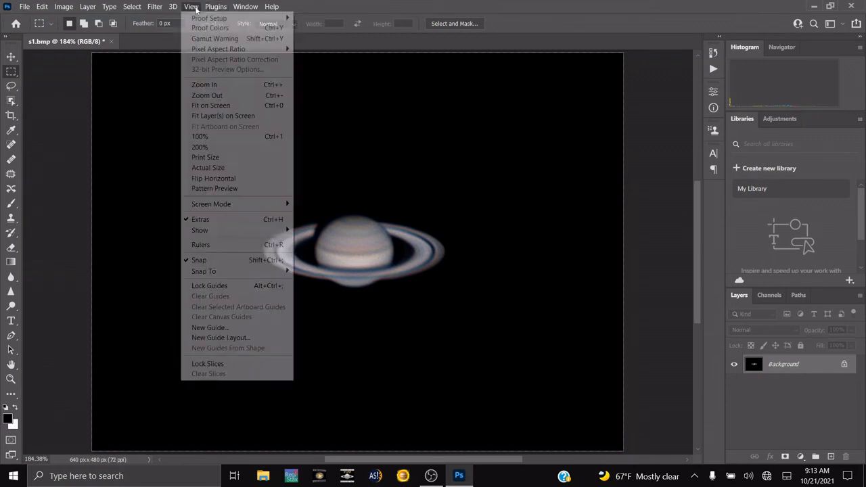
mouse_move(156, 7)
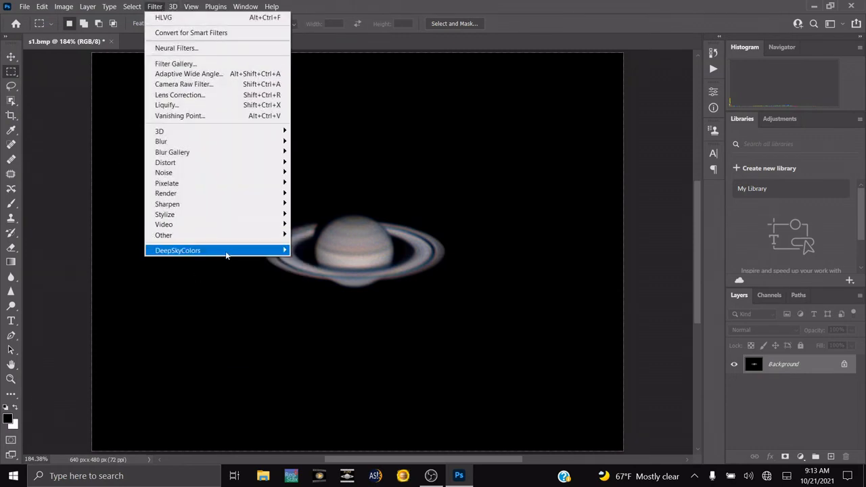
mouse_move(239, 250)
click(308, 251)
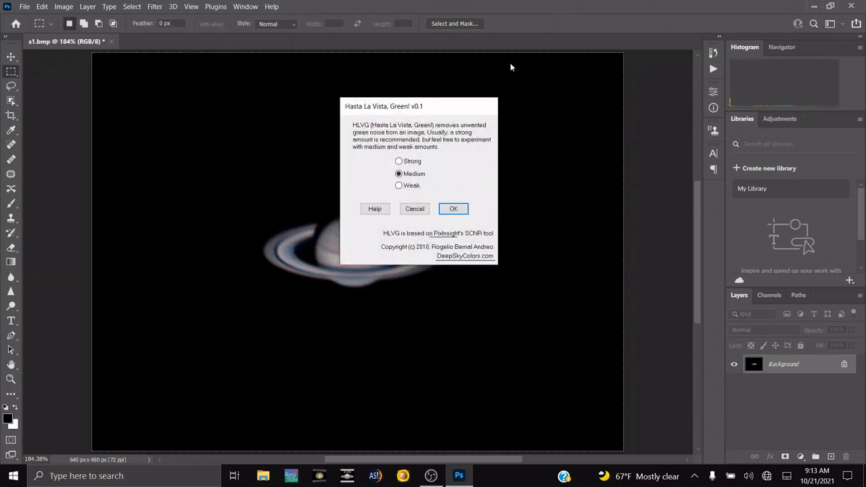
click(399, 161)
drag(450, 104, 607, 108)
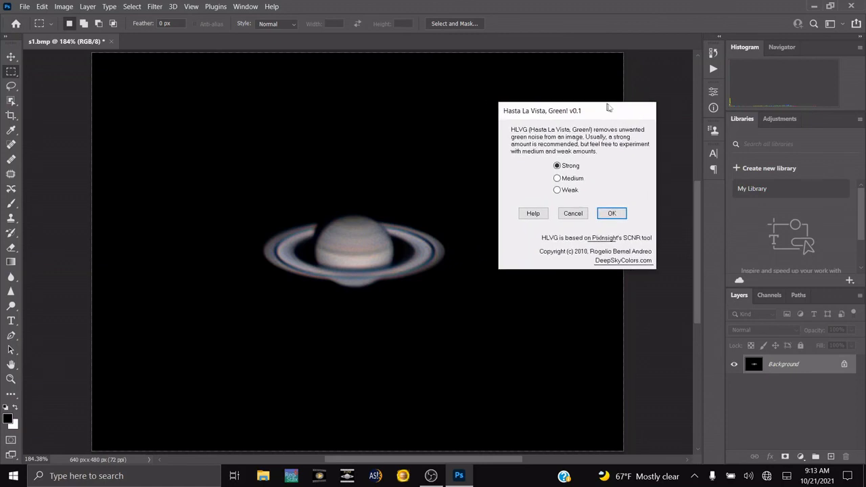
click(612, 213)
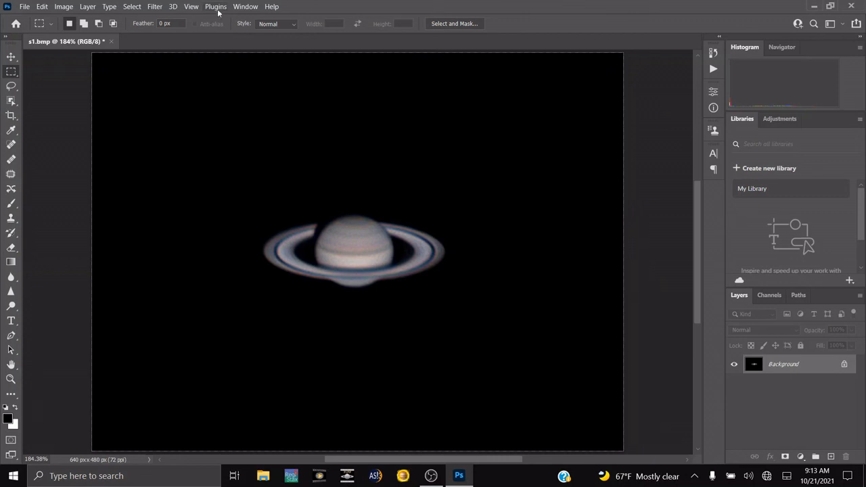
Step: Apply the Dust & Scratches noise filter to the Saturn image with a radius of 1 pixel and a threshold of 0 levels
click(155, 7)
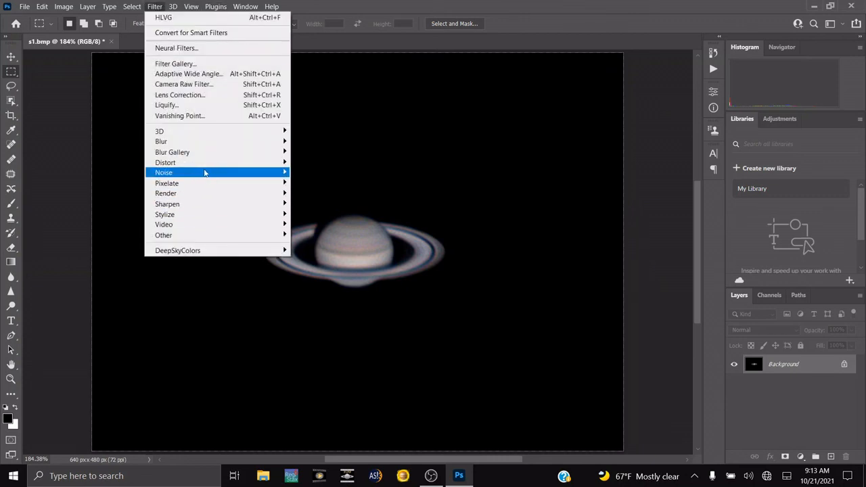
mouse_move(204, 174)
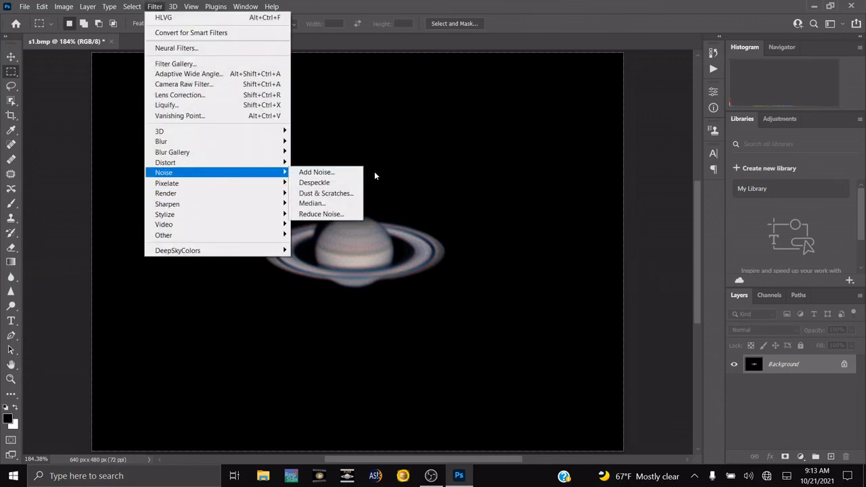
click(326, 193)
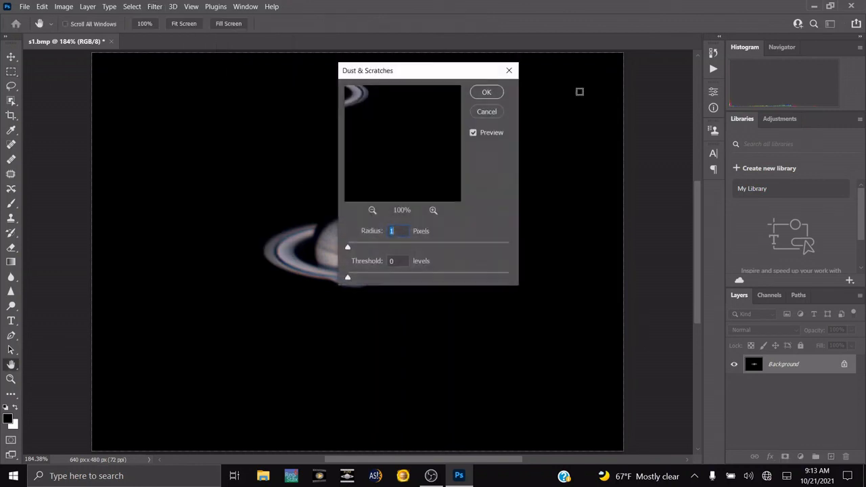
drag(419, 73, 641, 111)
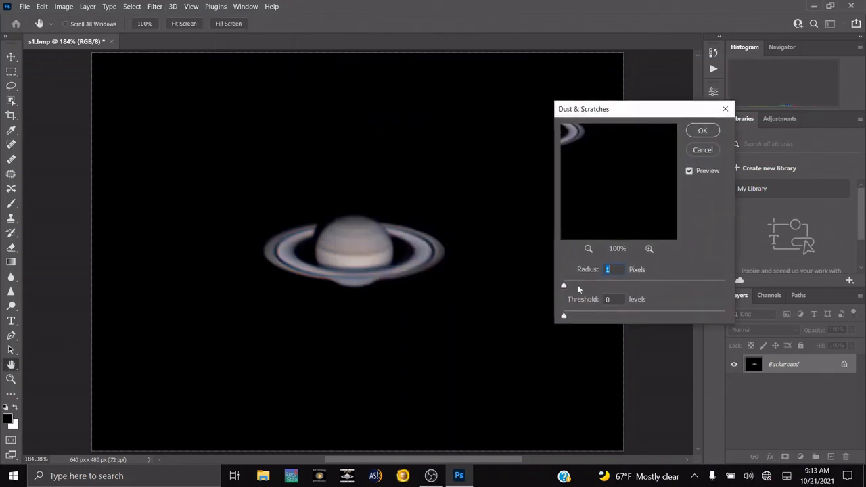
click(588, 248)
click(588, 248)
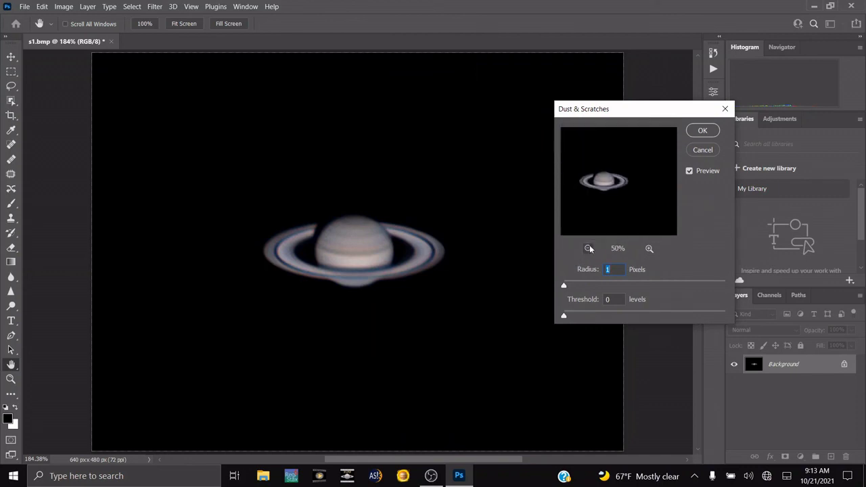
click(647, 248)
click(647, 248)
click(648, 249)
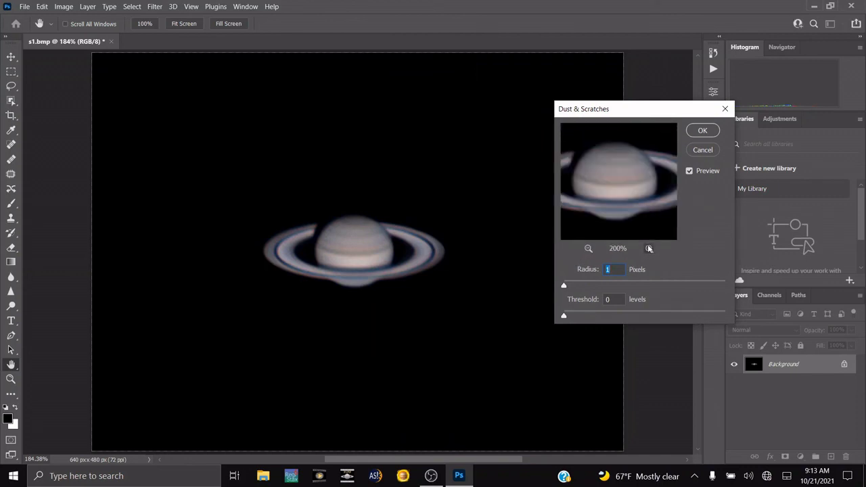
click(589, 248)
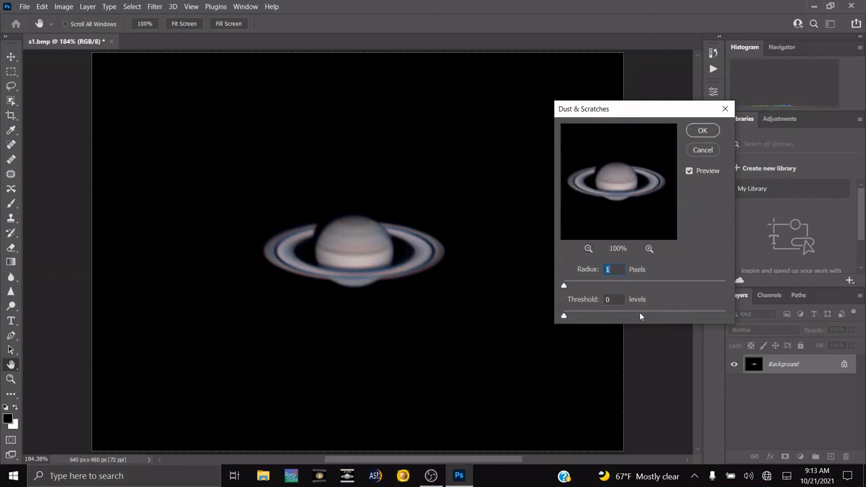
click(702, 131)
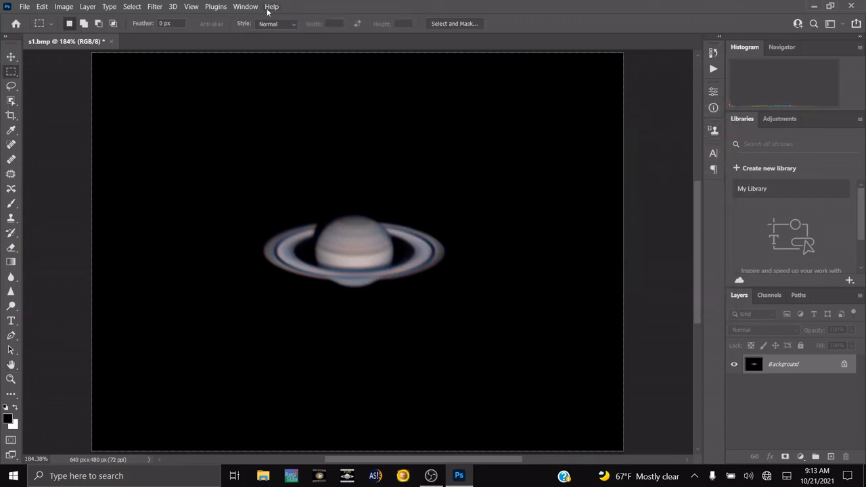
Step: Export the Saturn image to the Desktop as a PNG named s2, and quit Photoshop without saving the changes to s1.bmp
click(25, 8)
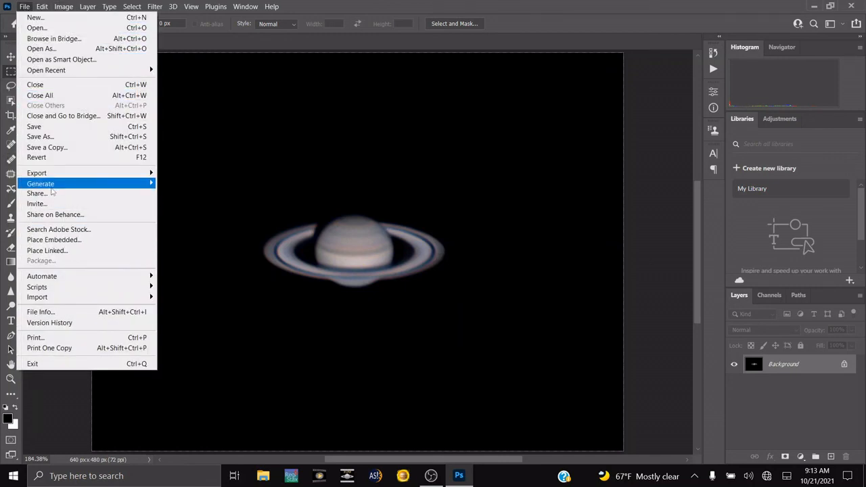
mouse_move(57, 181)
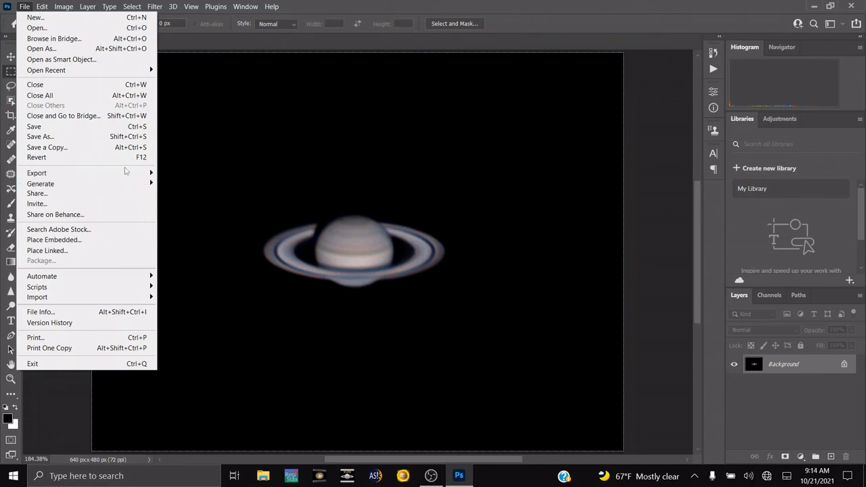
mouse_move(129, 175)
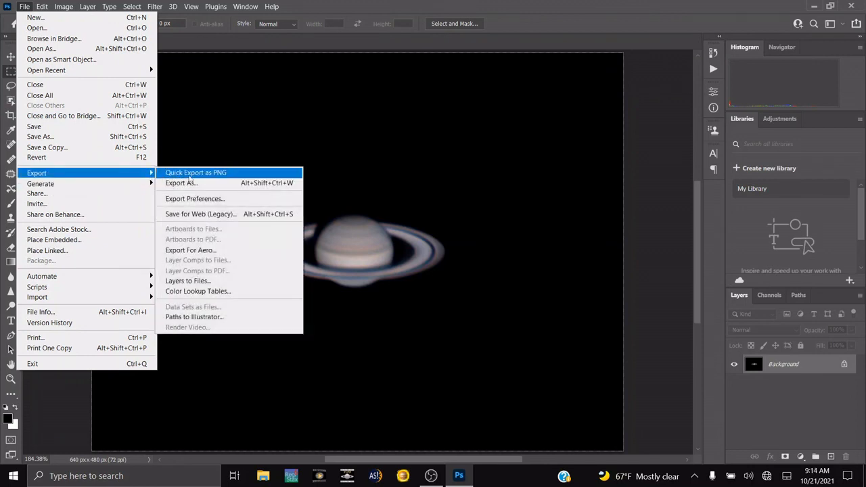
click(184, 182)
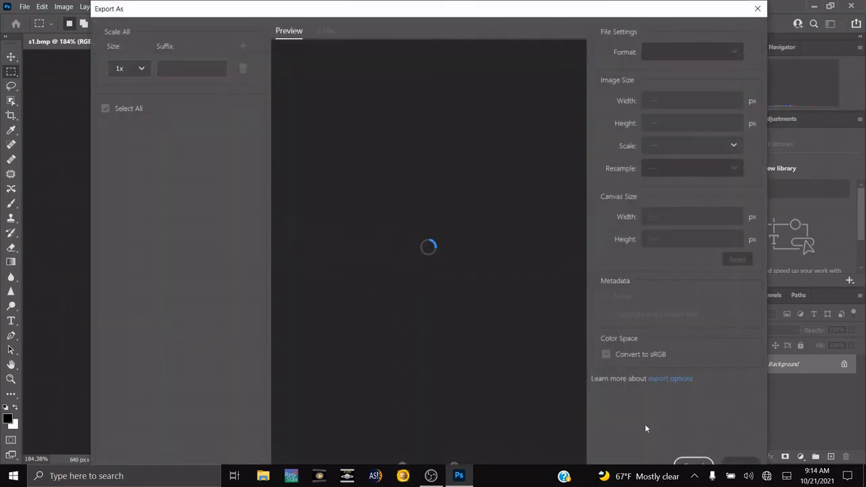
click(749, 460)
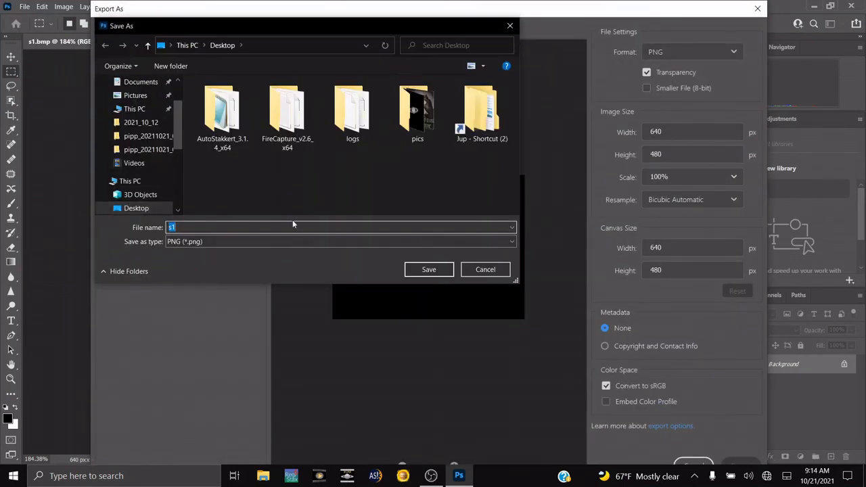
text(s)
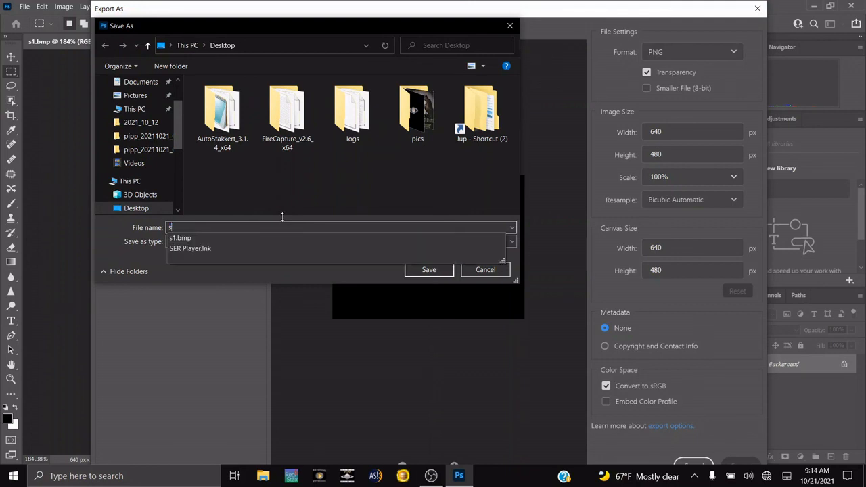
text(2)
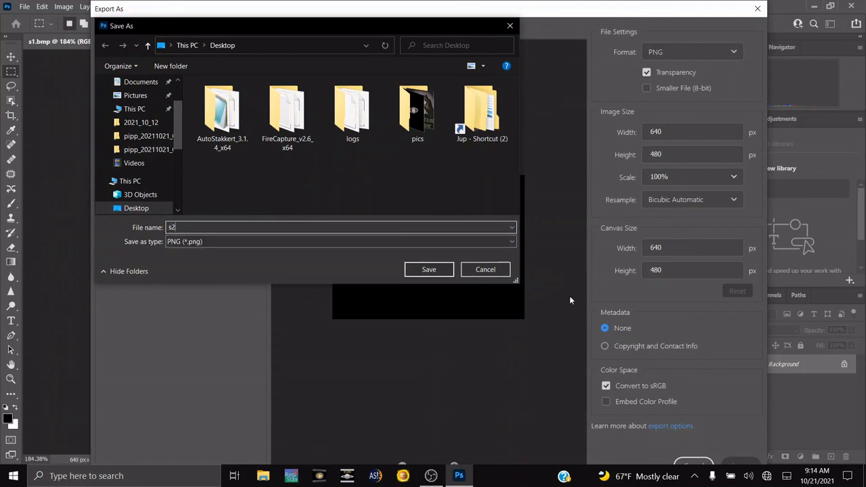
click(429, 269)
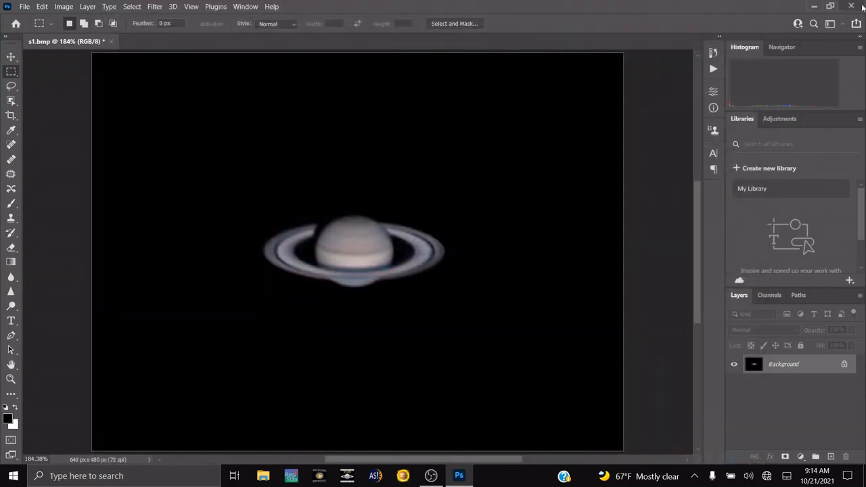
click(862, 7)
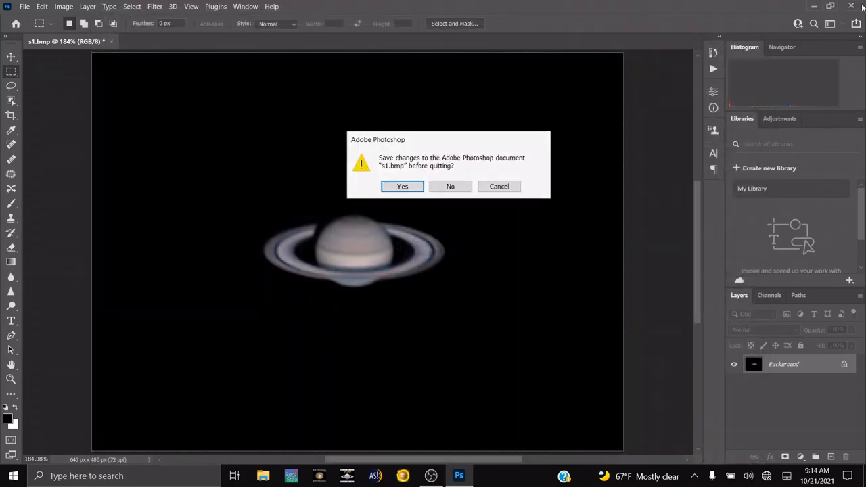
click(450, 186)
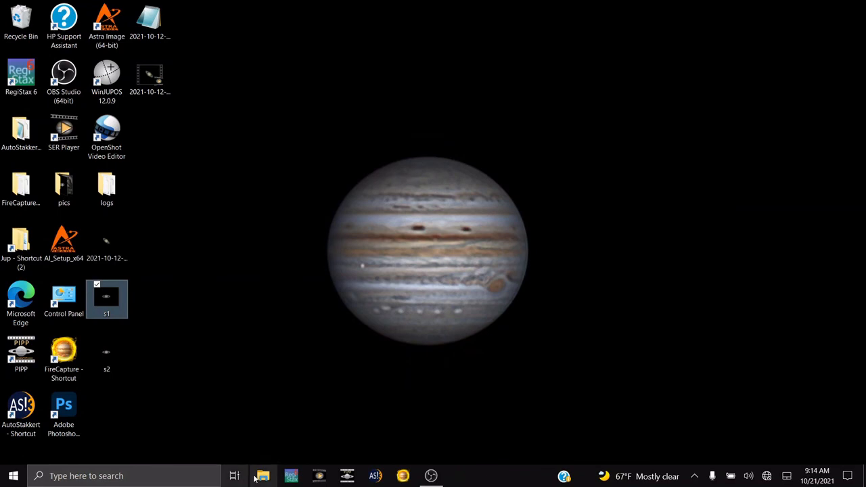
Step: Switch to RegiStax, load s2.png from the Desktop in a maximized window and display the full image
click(291, 475)
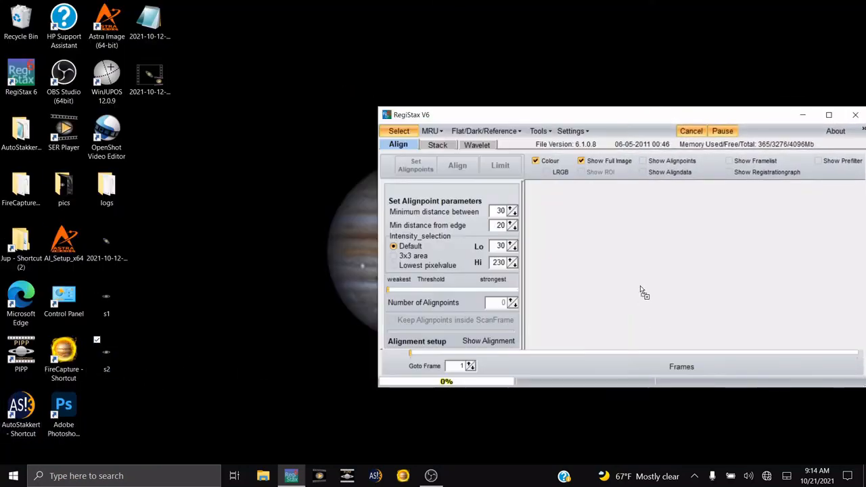
drag(641, 293, 639, 289)
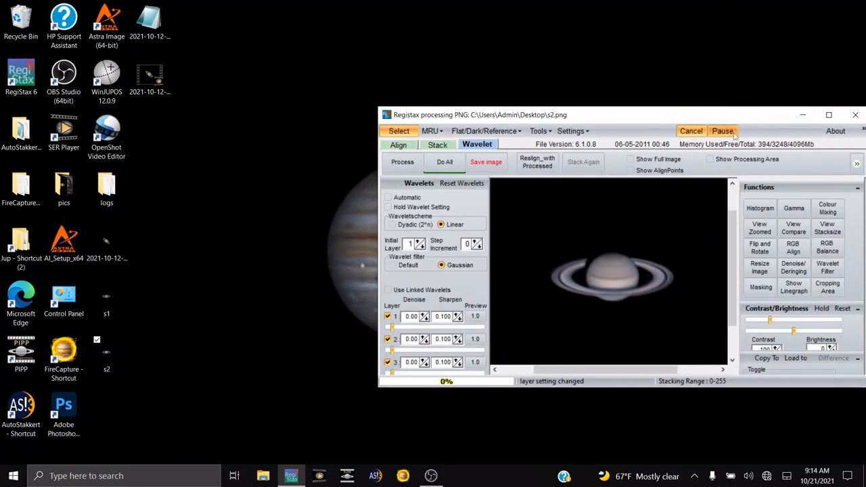
double_click(736, 116)
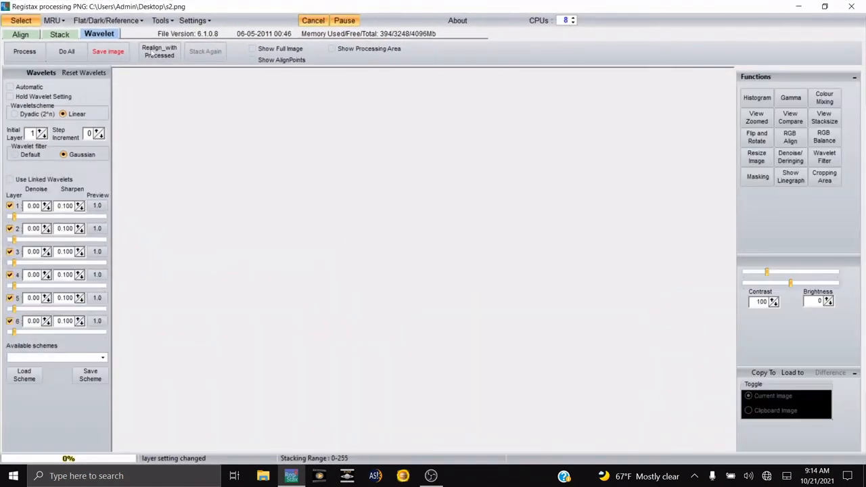
click(252, 49)
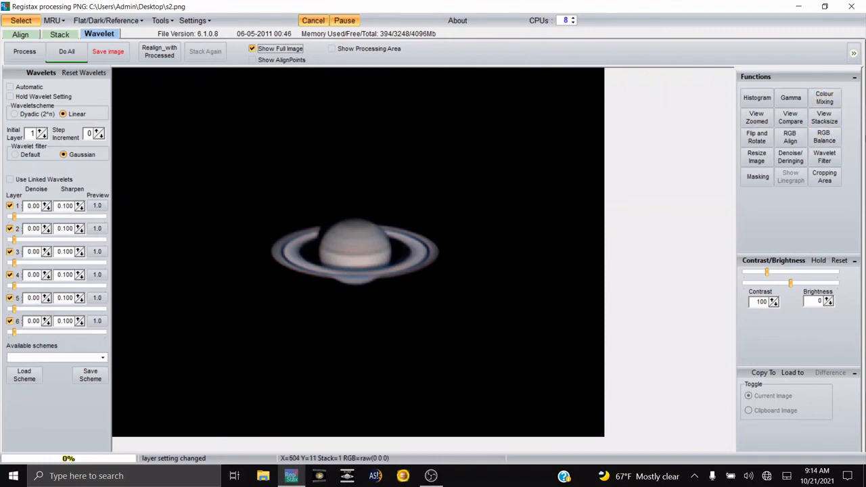
Step: Check the RGB histogram of the Saturn image and apply the automatic RGB balance
click(755, 98)
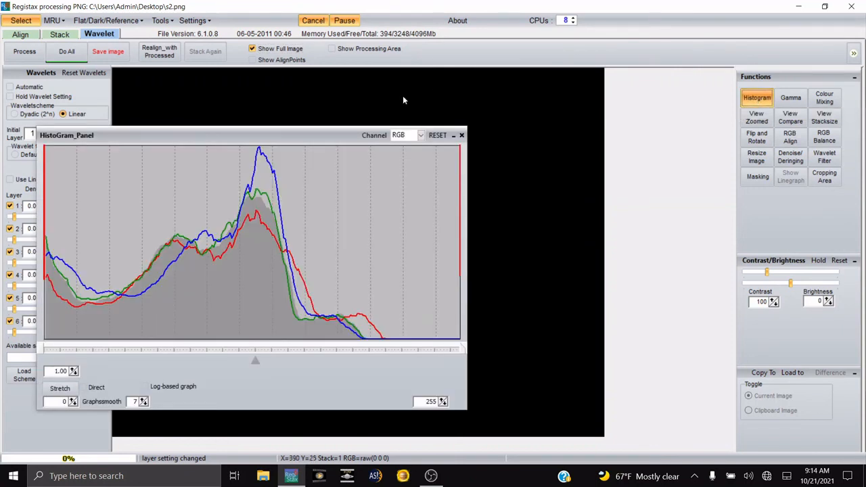
drag(280, 138, 327, 187)
click(496, 187)
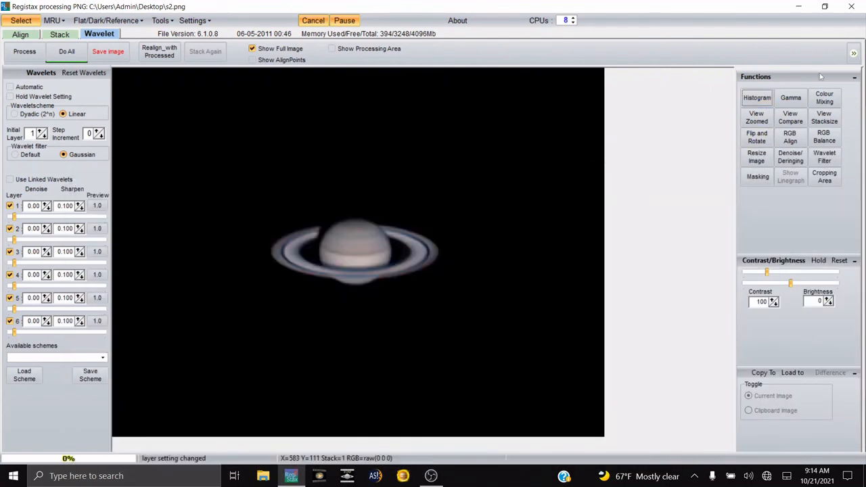
click(824, 137)
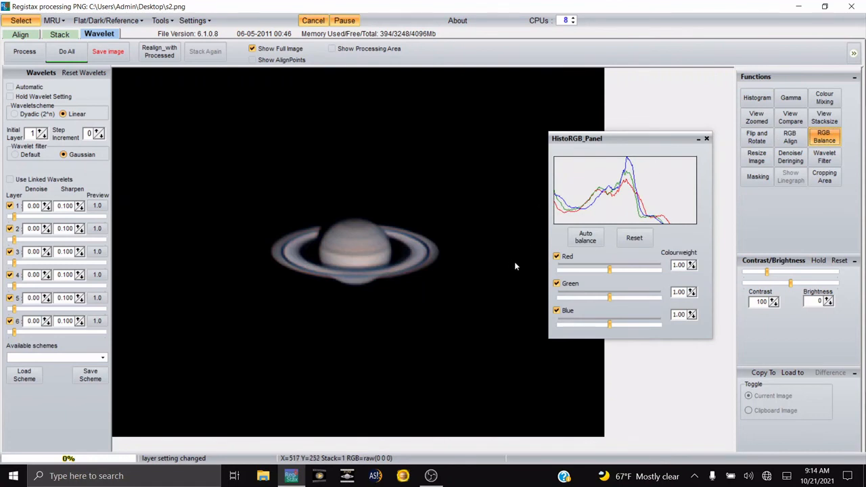
click(587, 238)
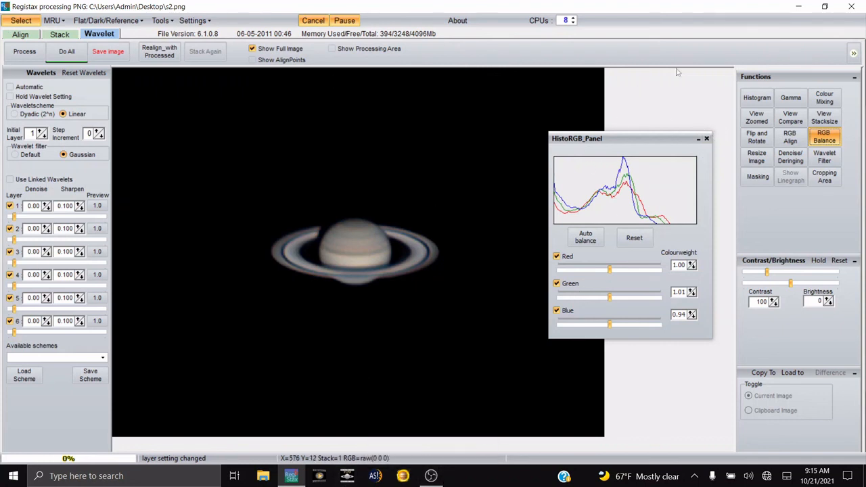
click(706, 139)
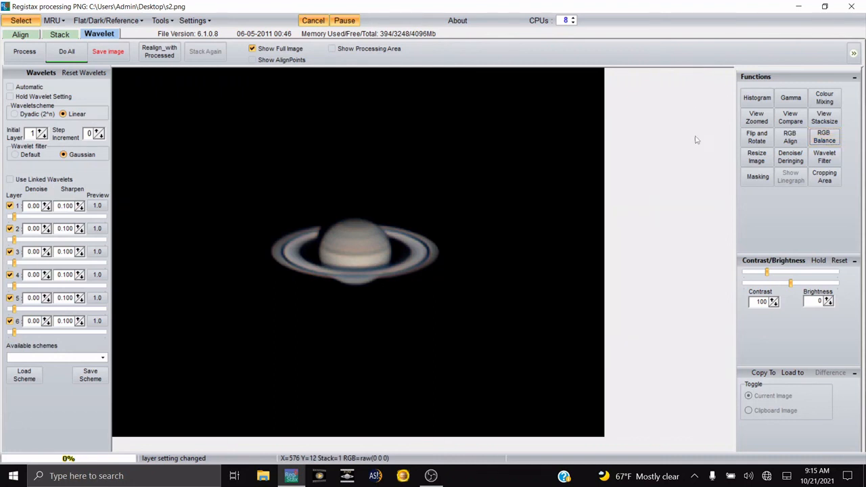
Step: Set the denoise of wavelet layer 1 to 0.15 and enable De-noising at 26 in the noise reduction settings
click(46, 203)
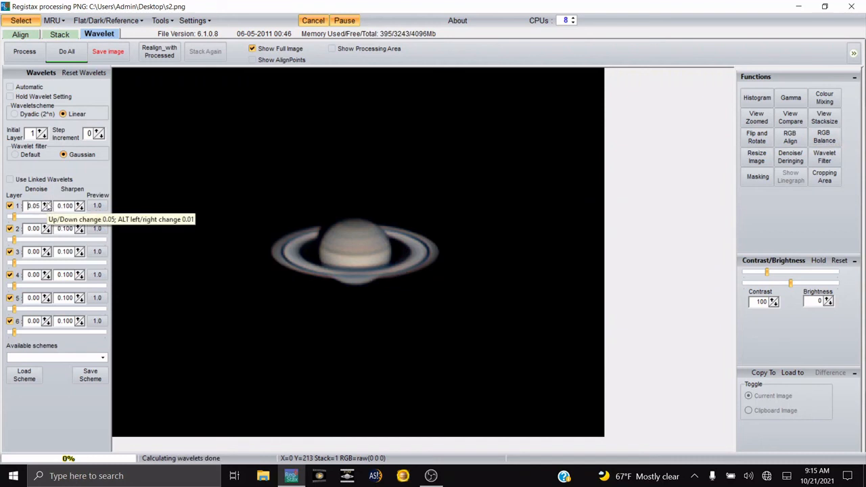
click(46, 203)
click(46, 204)
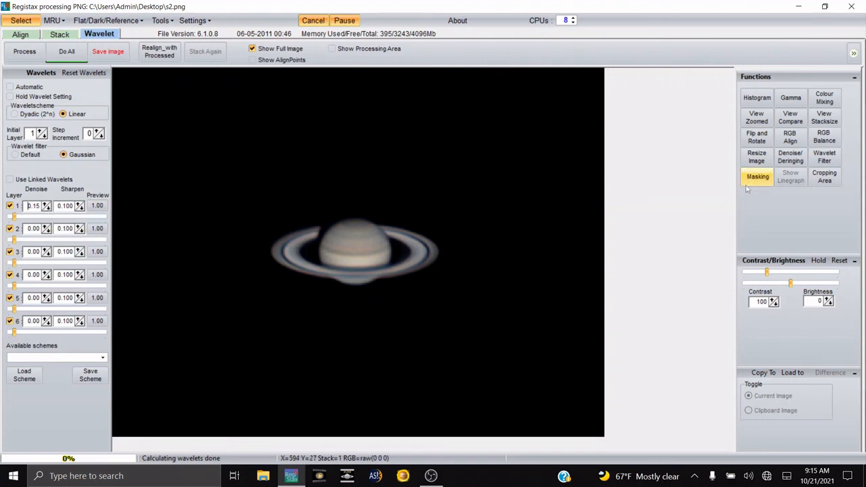
click(795, 159)
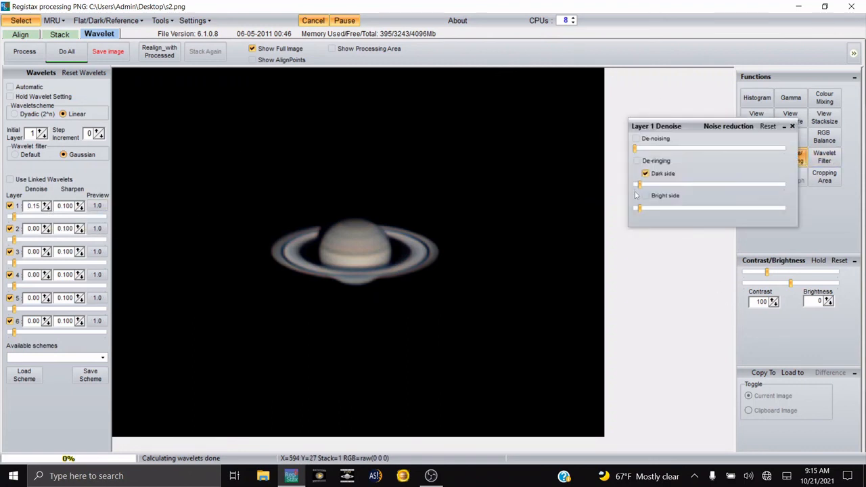
drag(635, 153, 638, 149)
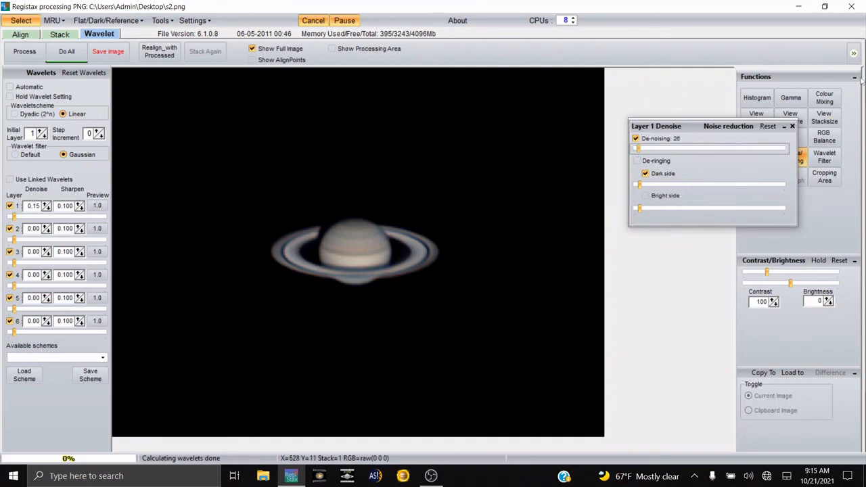
click(792, 127)
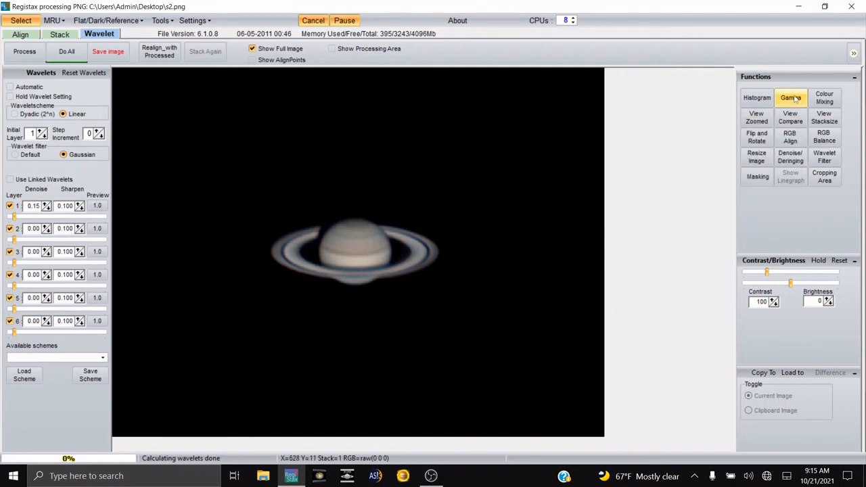
Step: Add a midpoint to the gamma curve and raise it slightly, and set the denoise of wavelet layer 1 to 0.20
click(795, 99)
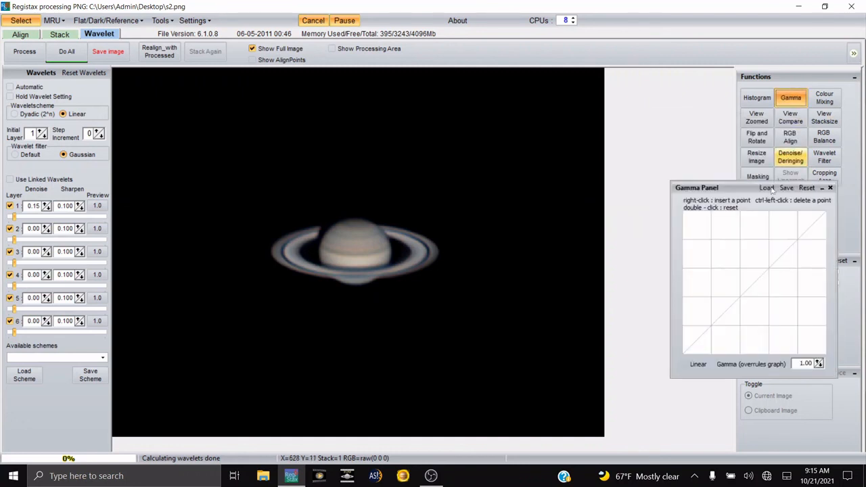
right_click(752, 287)
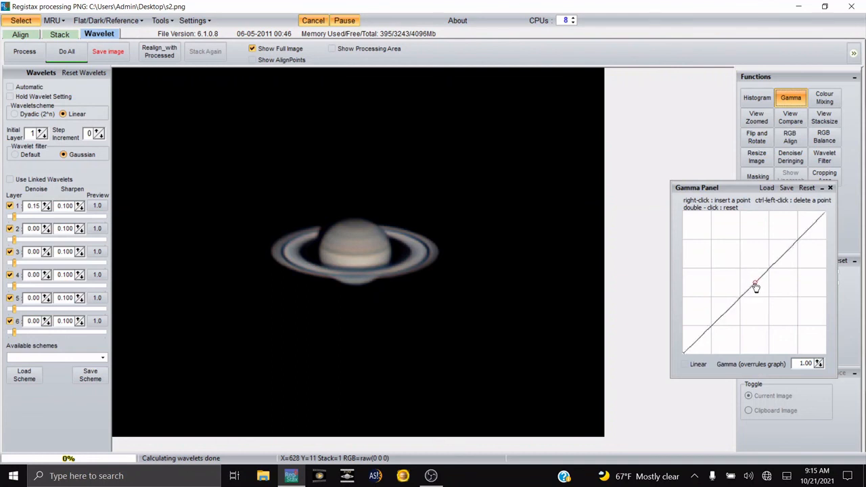
drag(752, 284, 752, 283)
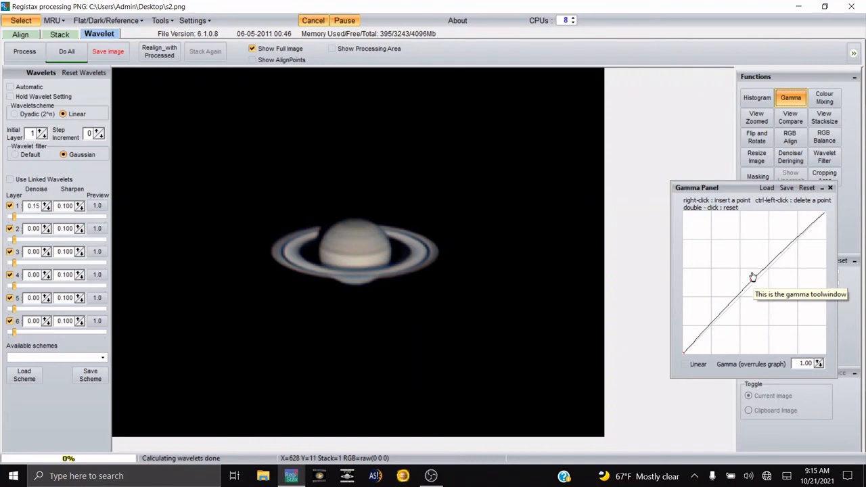
drag(752, 276, 749, 279)
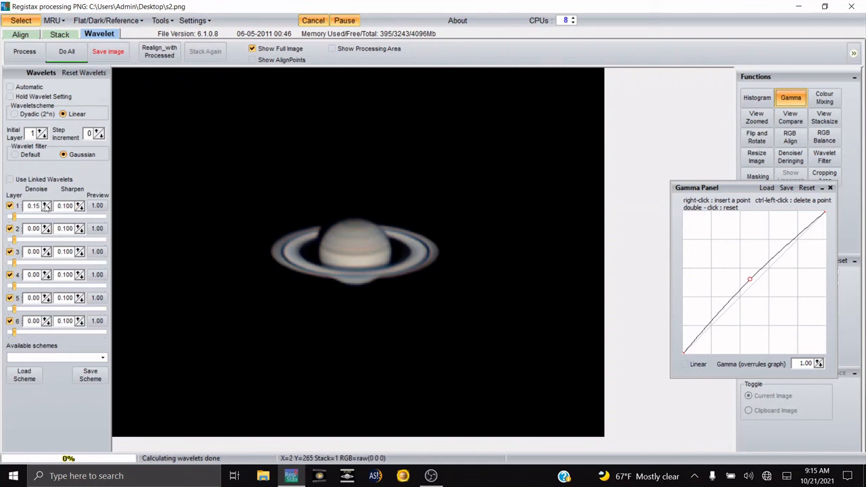
click(46, 203)
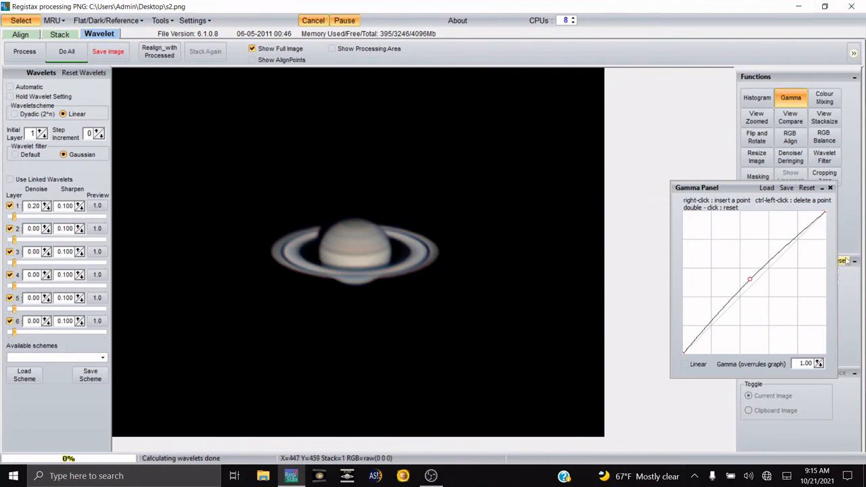
click(829, 187)
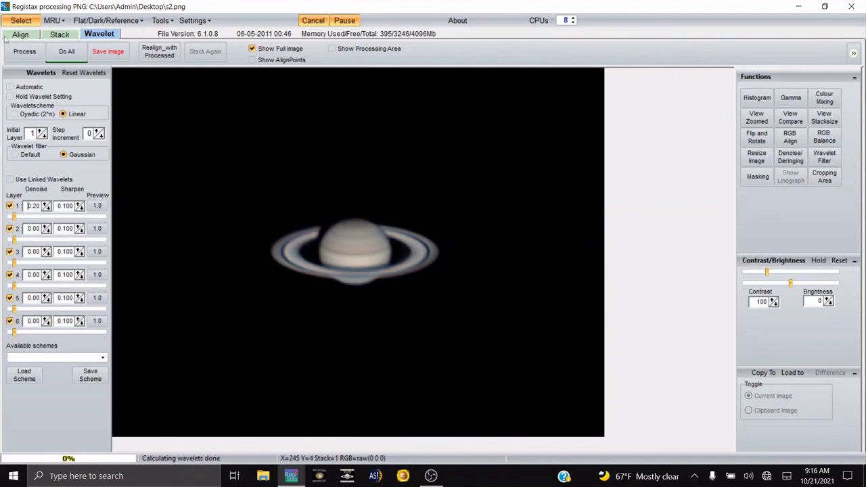
Step: Apply the processing to the whole image and save it to the Desktop as the 8-bit BMP file s3
click(67, 51)
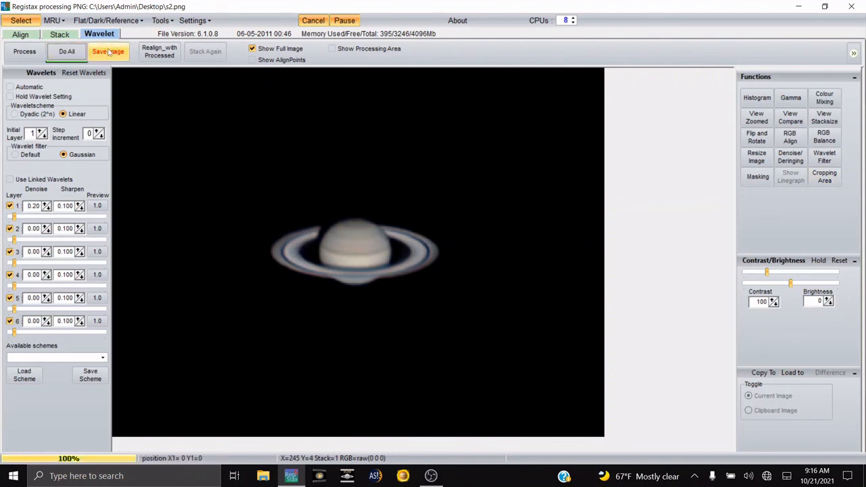
click(109, 52)
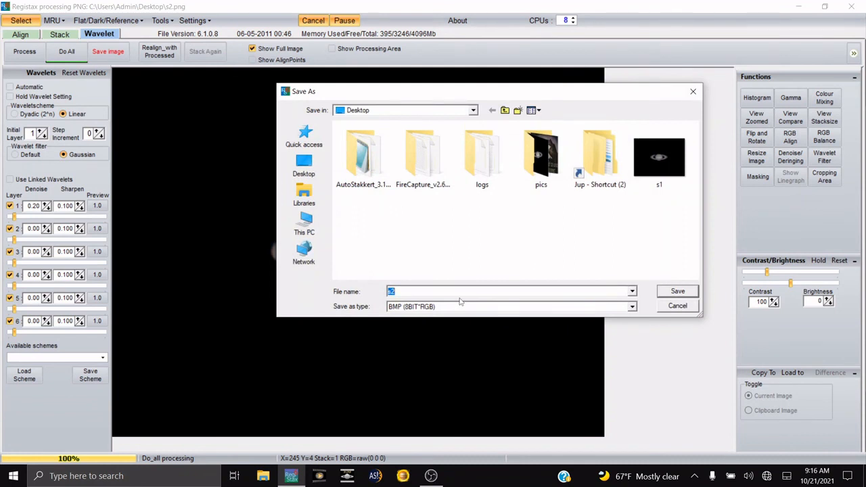
text(s3)
click(675, 294)
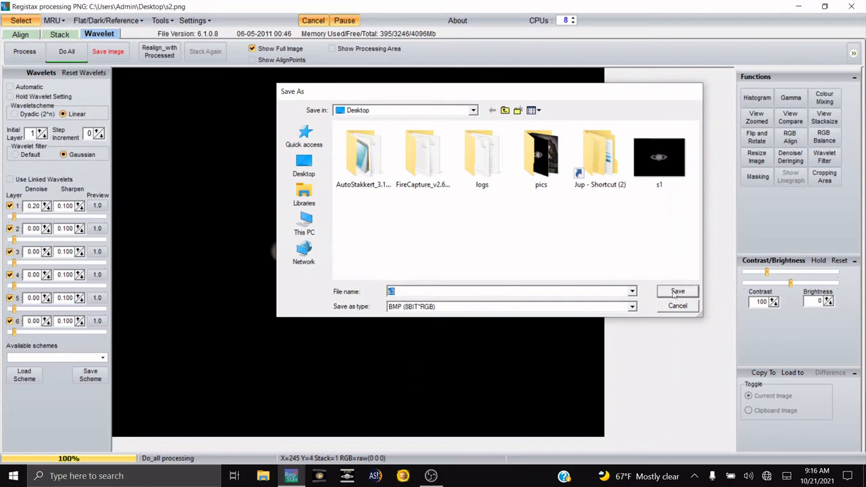
Step: Close RegiStax, view the saved s3 image from the Desktop in Photos and close the viewer
click(851, 6)
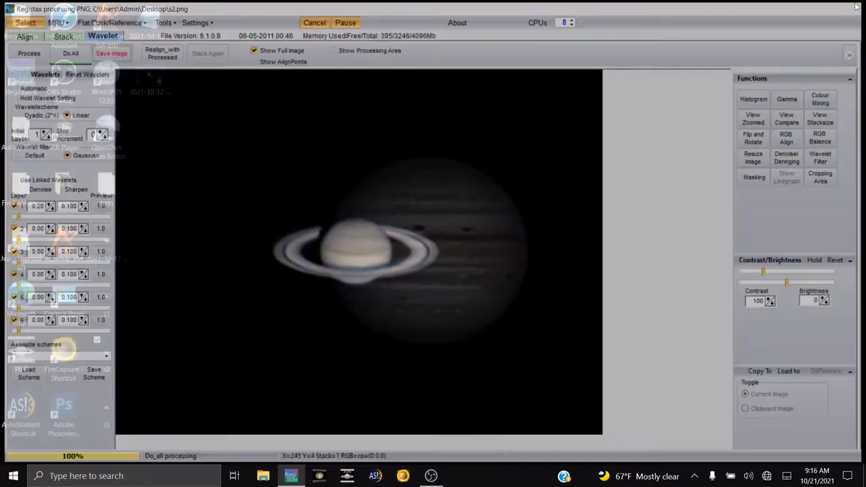
double_click(108, 411)
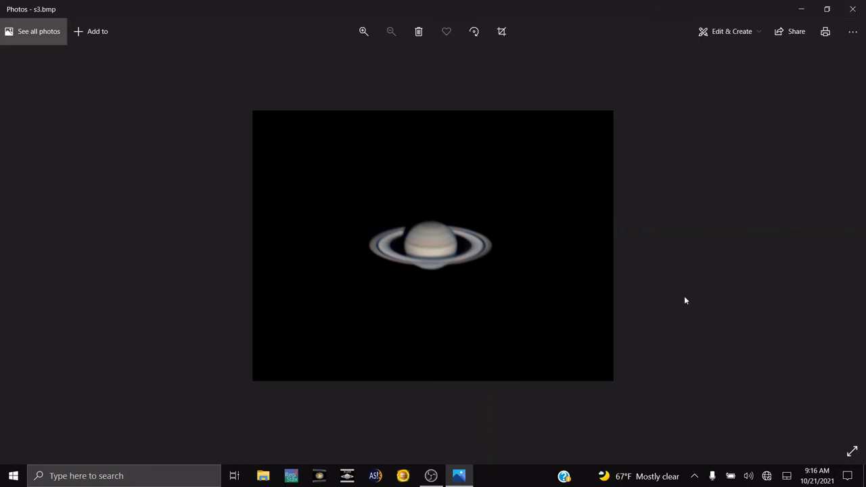
click(854, 10)
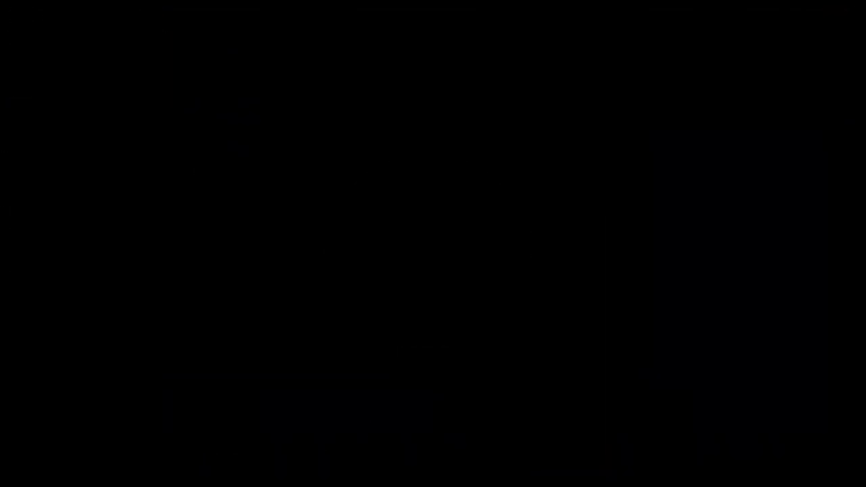